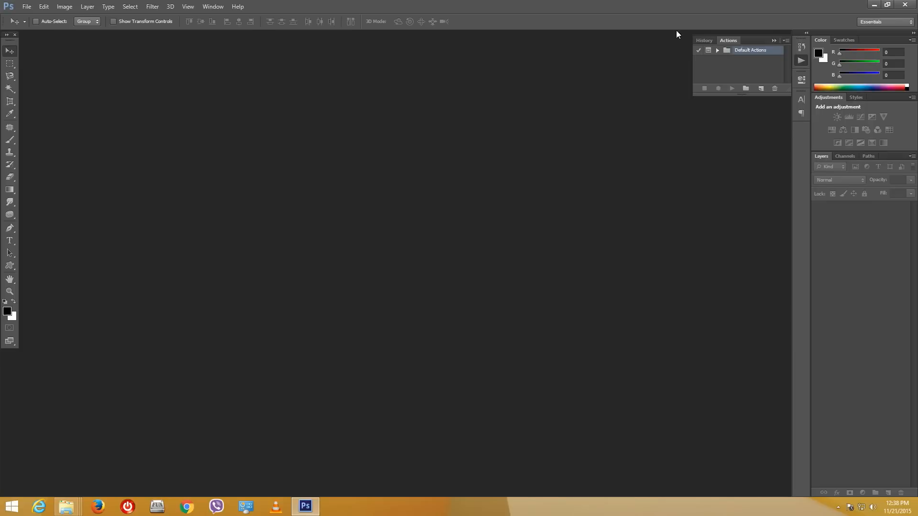
Step: Set the grid preferences to a gridline every 20 pixels with 4 subdivisions
click(774, 42)
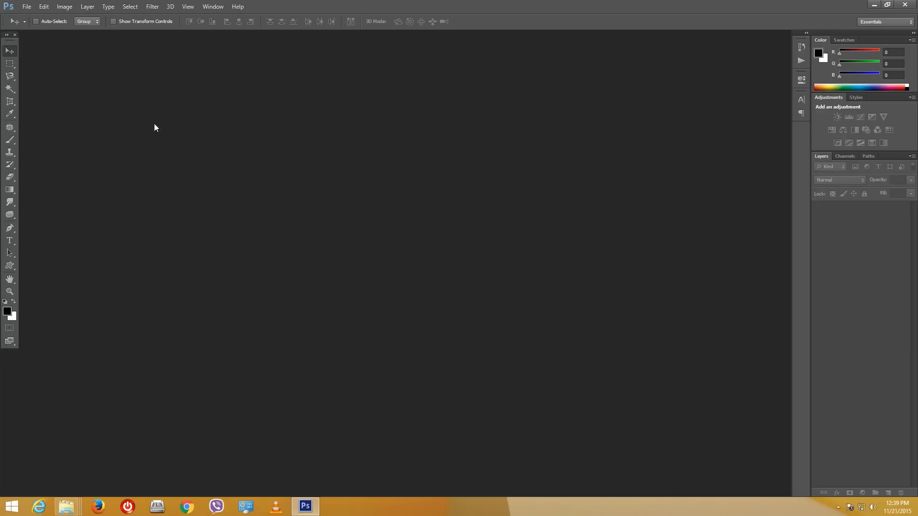
click(45, 7)
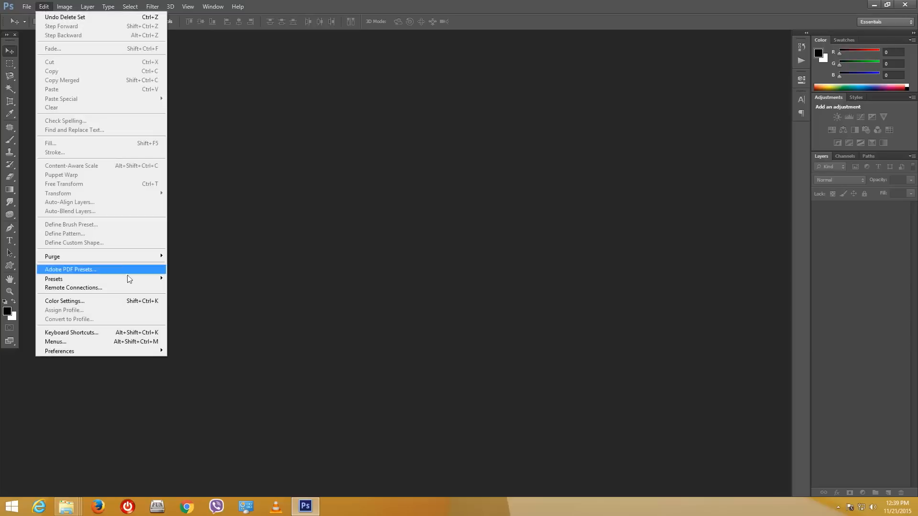
mouse_move(133, 351)
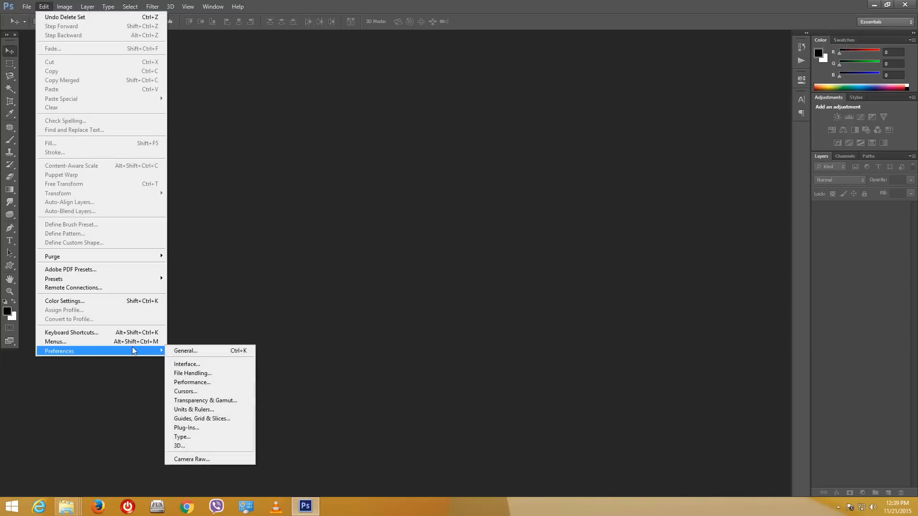
click(206, 418)
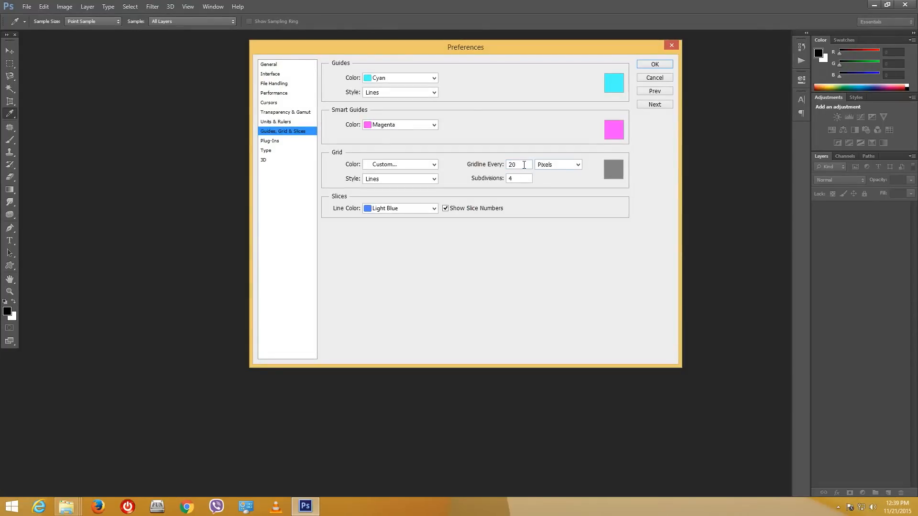
click(570, 165)
click(550, 173)
double_click(522, 180)
click(645, 64)
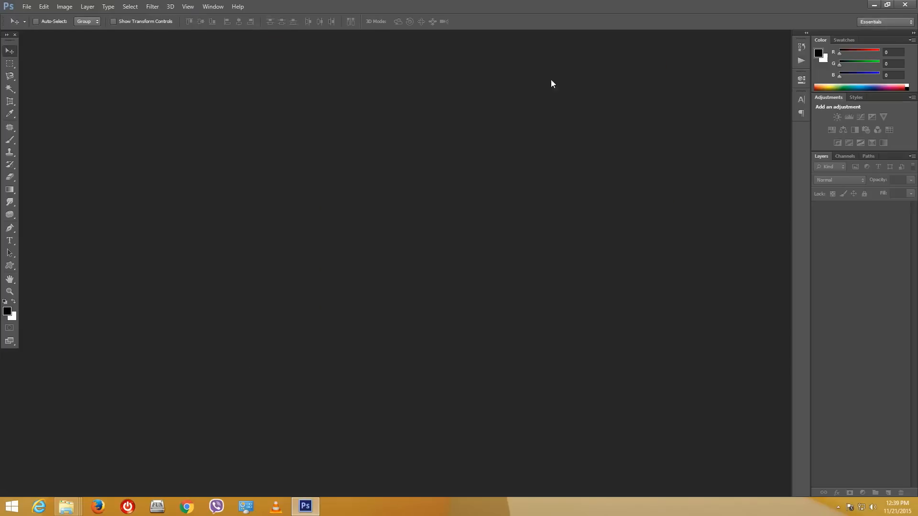
click(206, 7)
mouse_move(187, 6)
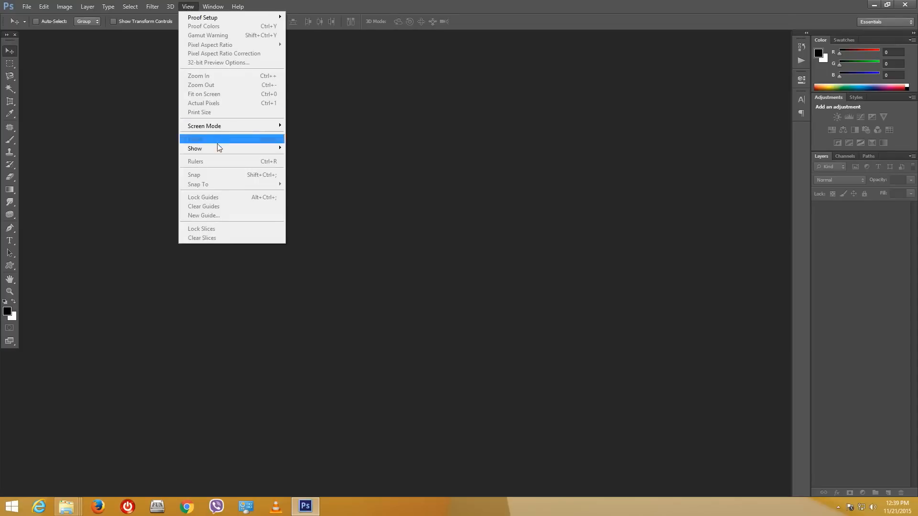
mouse_move(216, 147)
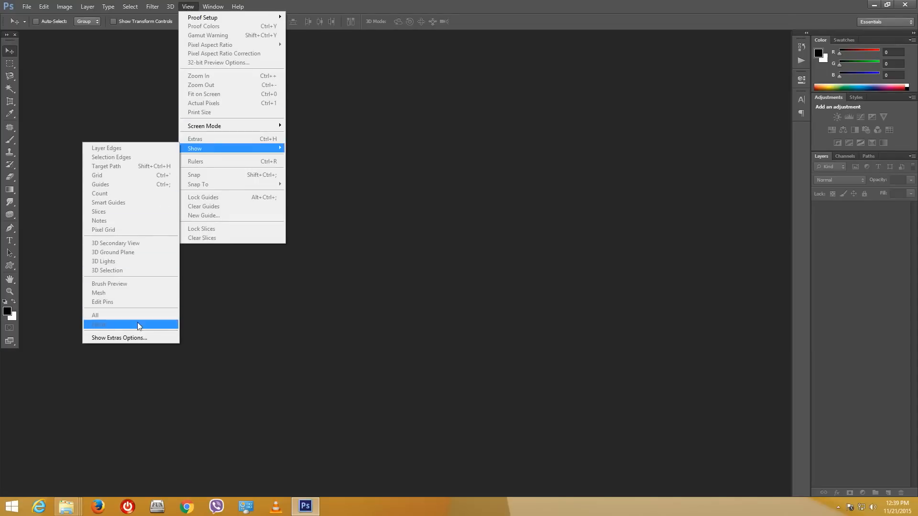
click(443, 239)
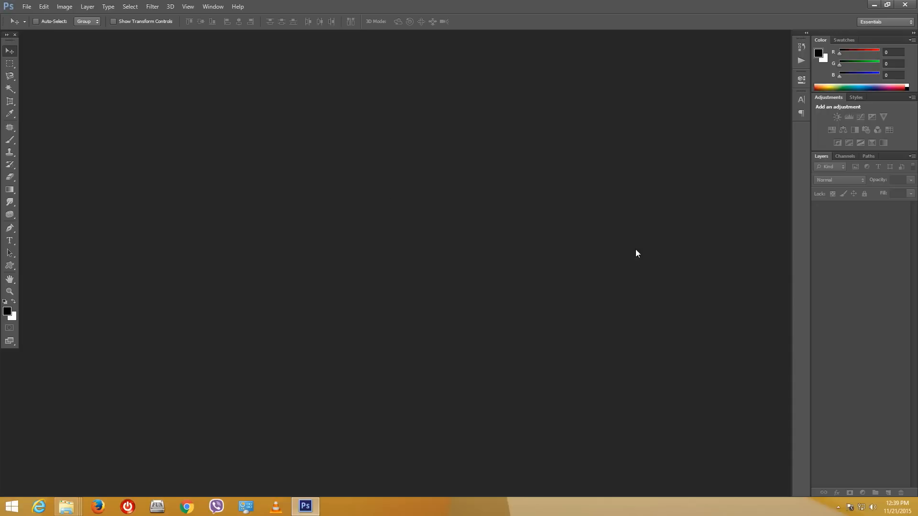
Step: Bring up the list of available actions
click(210, 7)
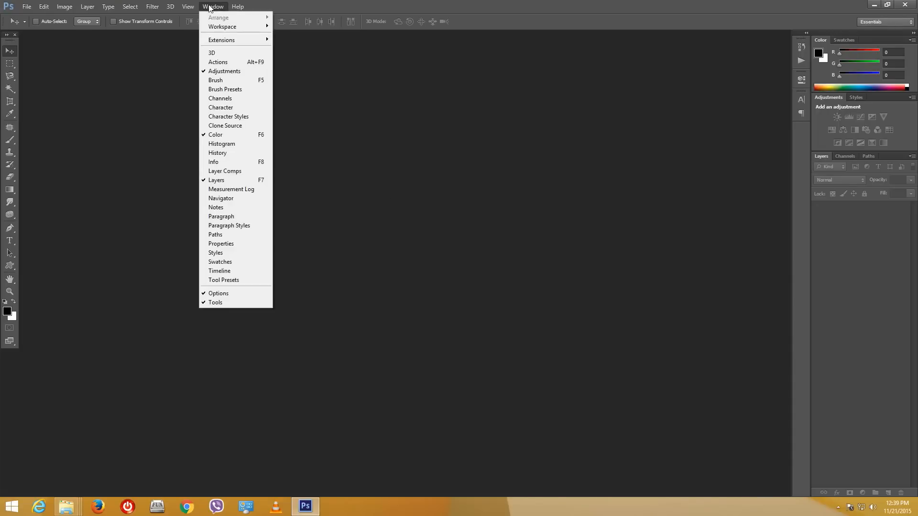
click(236, 62)
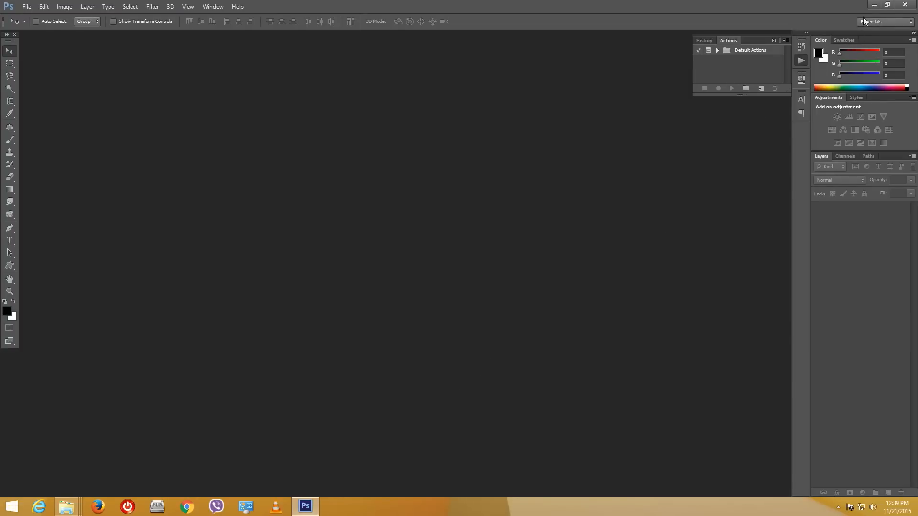
Step: Switch to the desktop's 960-Grid-System-master folder and open the photoshop folder inside app_plugins
click(874, 4)
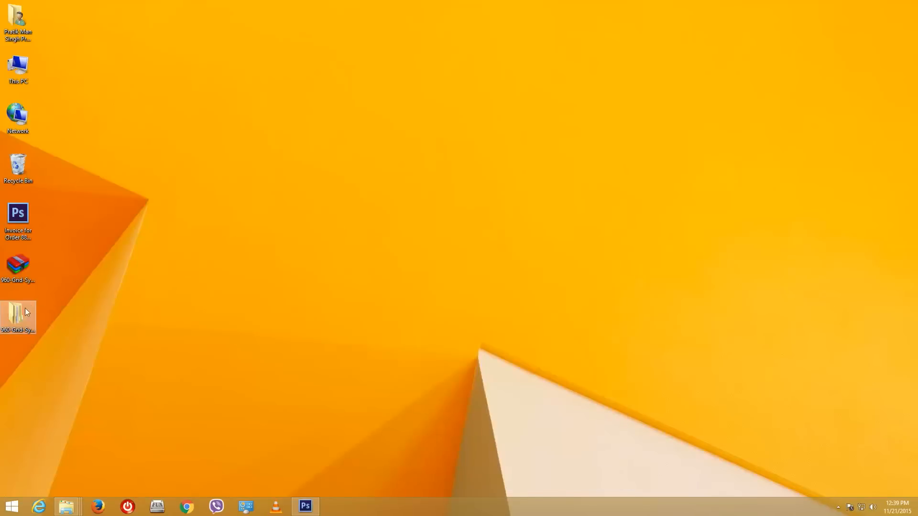
click(22, 309)
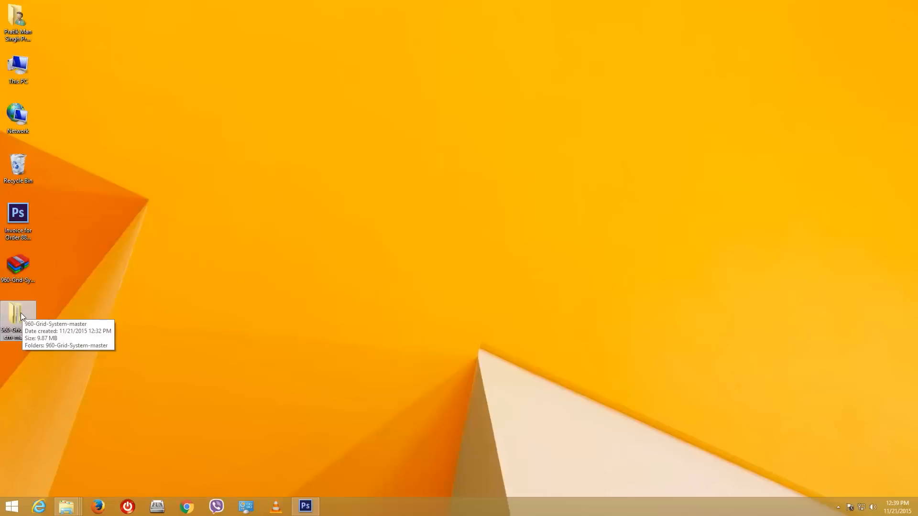
double_click(21, 313)
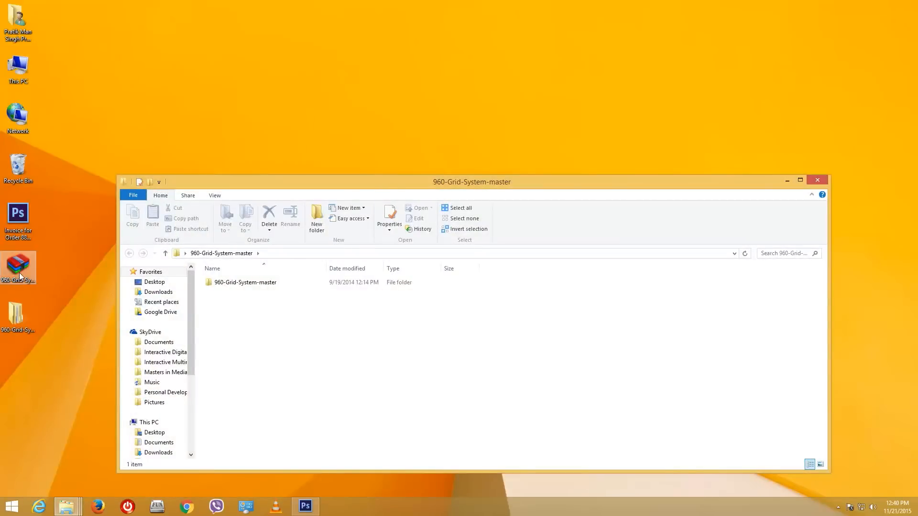
double_click(245, 282)
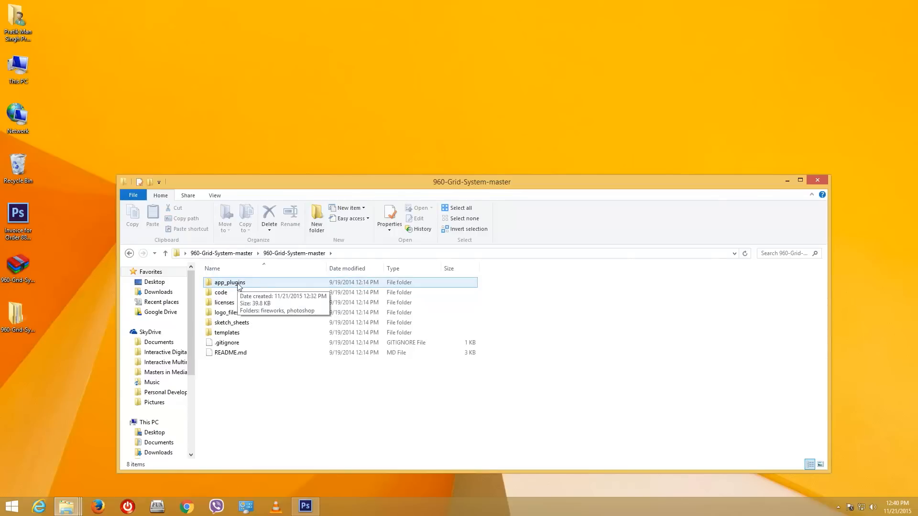
double_click(239, 285)
click(247, 292)
double_click(242, 292)
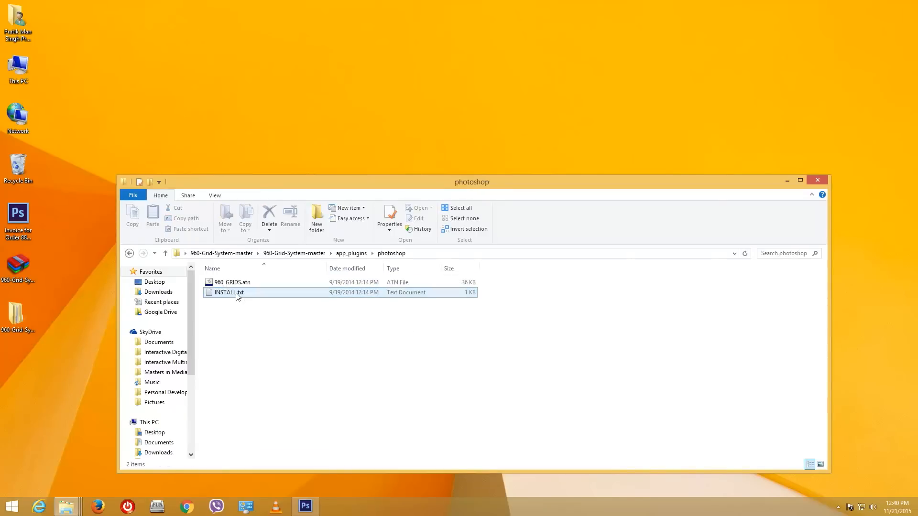
Step: Load the 960_GRIDS.atn action file into Photoshop from the photoshop folder
click(305, 508)
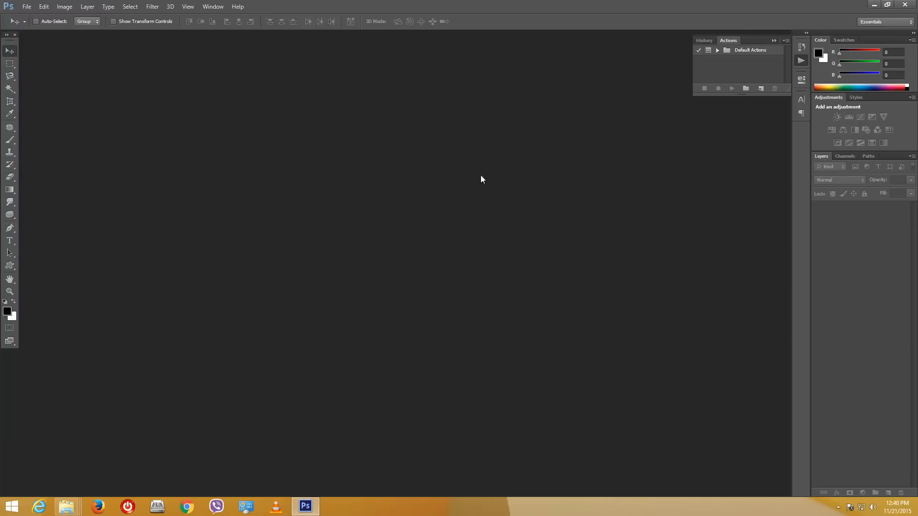
click(874, 5)
click(253, 286)
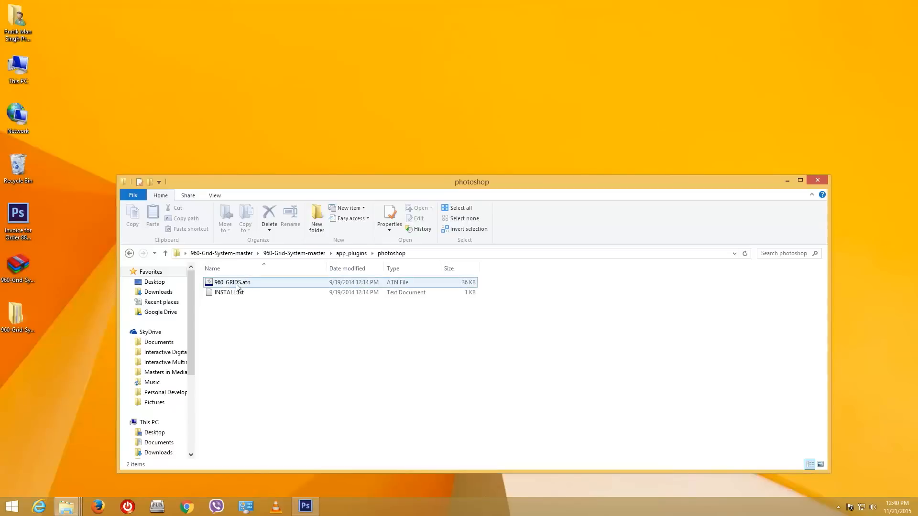
double_click(254, 286)
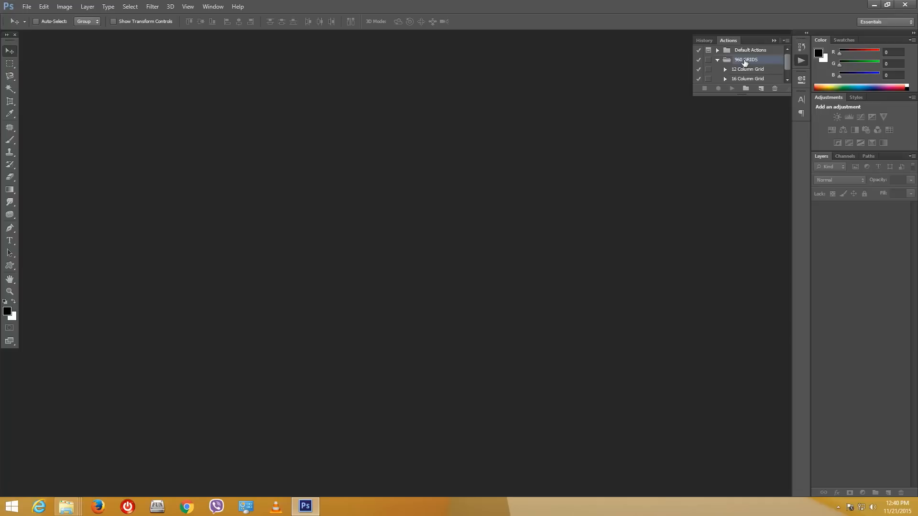
Step: Play the 12 Column Grid action from the 960 GRIDS set to create the grid document
drag(787, 60, 786, 61)
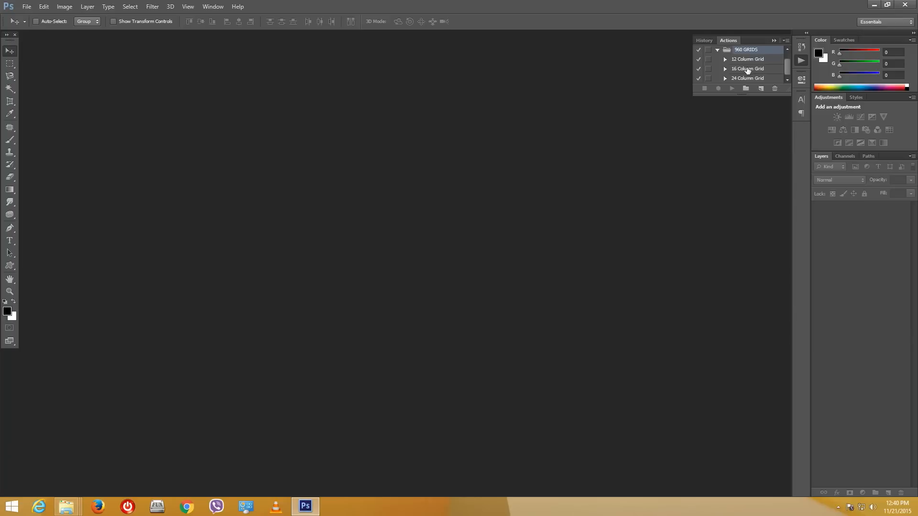
click(750, 61)
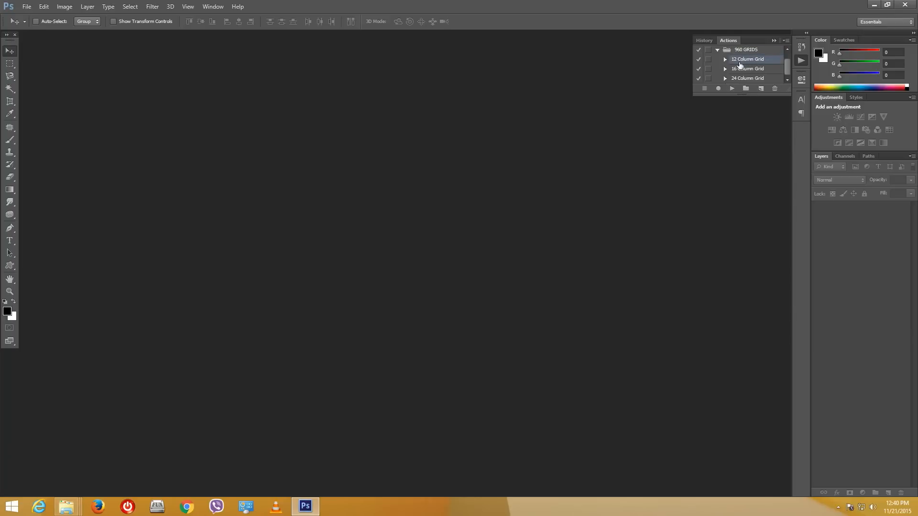
click(733, 89)
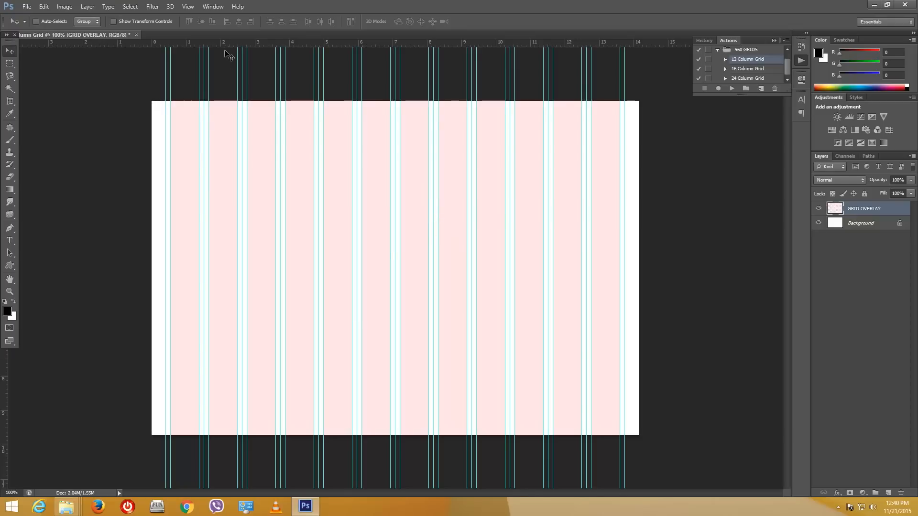
Step: Turn on the grid display for the 12-column document
click(190, 7)
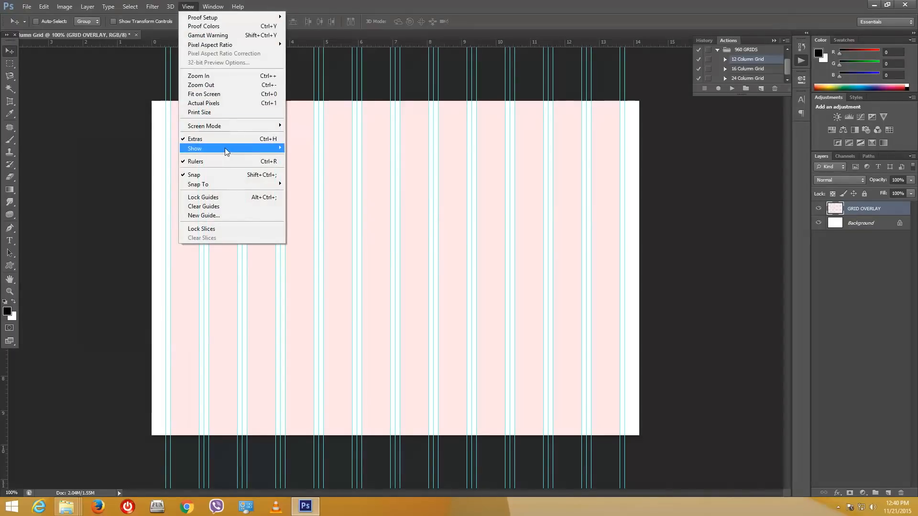
mouse_move(225, 148)
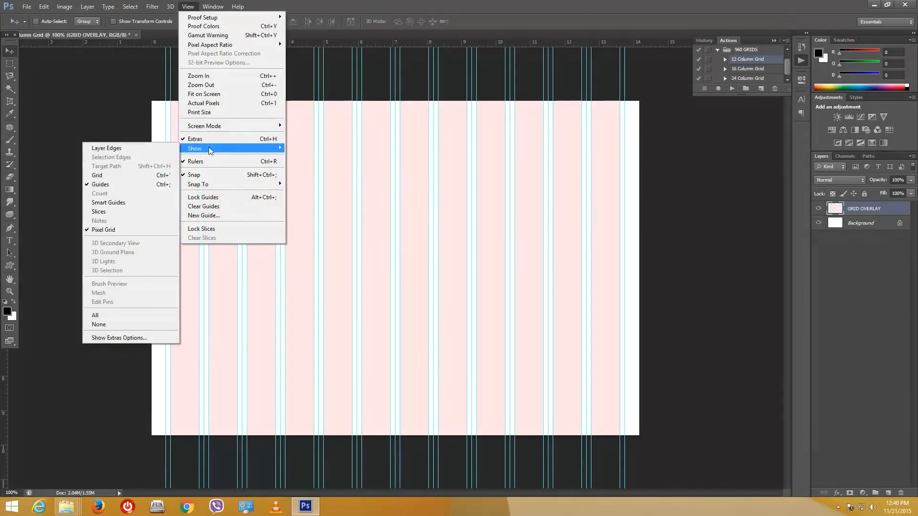
click(130, 176)
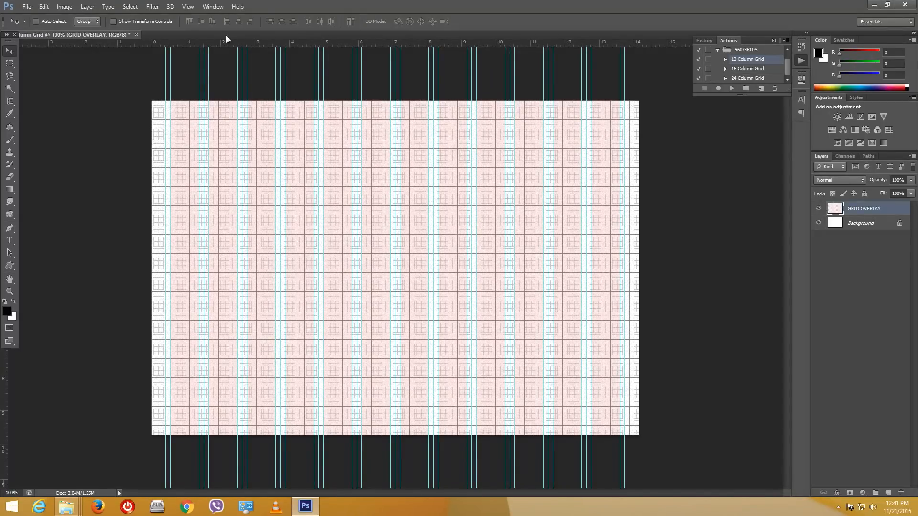
click(214, 6)
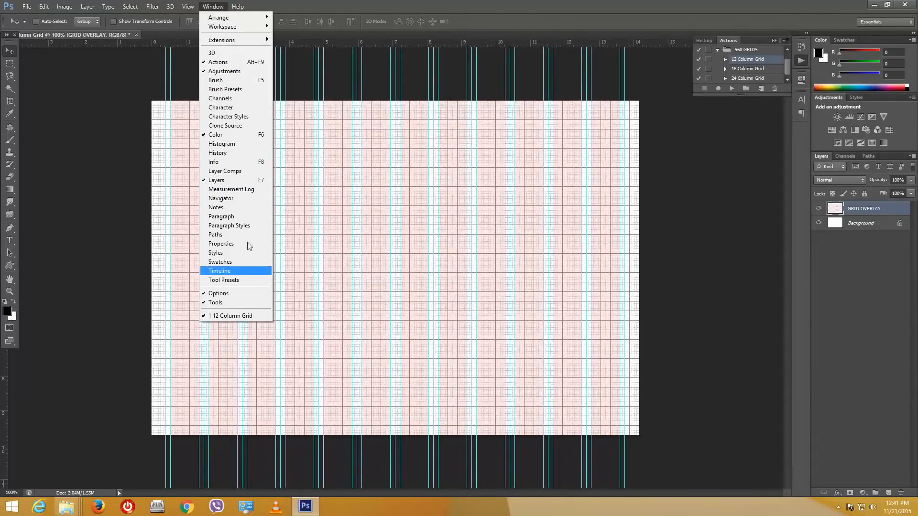
mouse_move(190, 7)
mouse_move(226, 185)
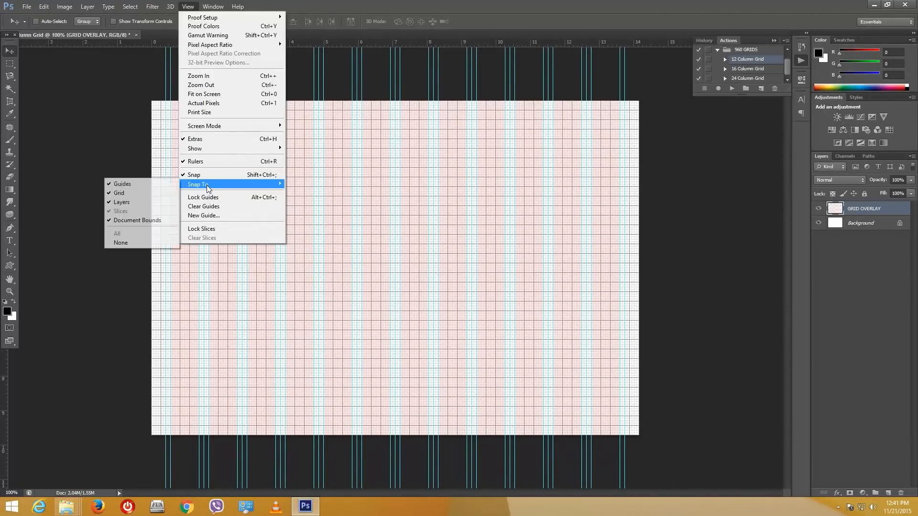
click(680, 184)
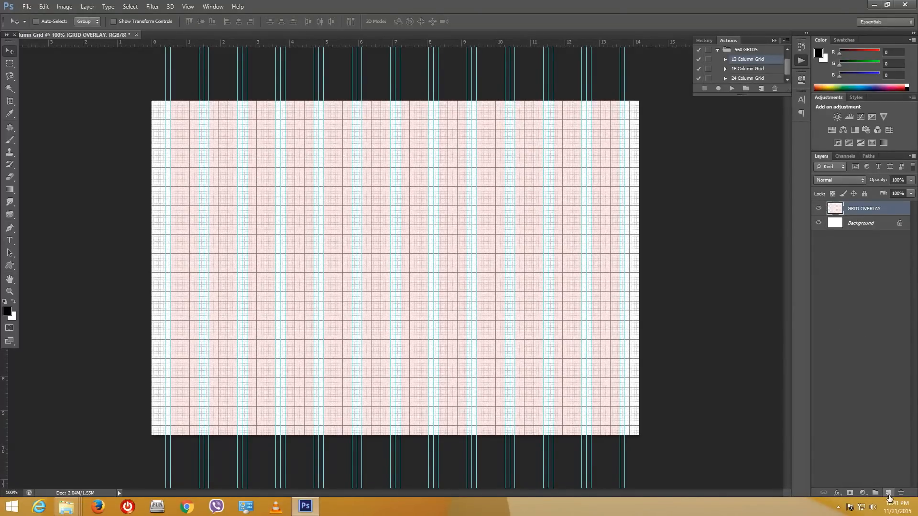
Step: Create a new layer above GRID OVERLAY and name it Header
click(889, 493)
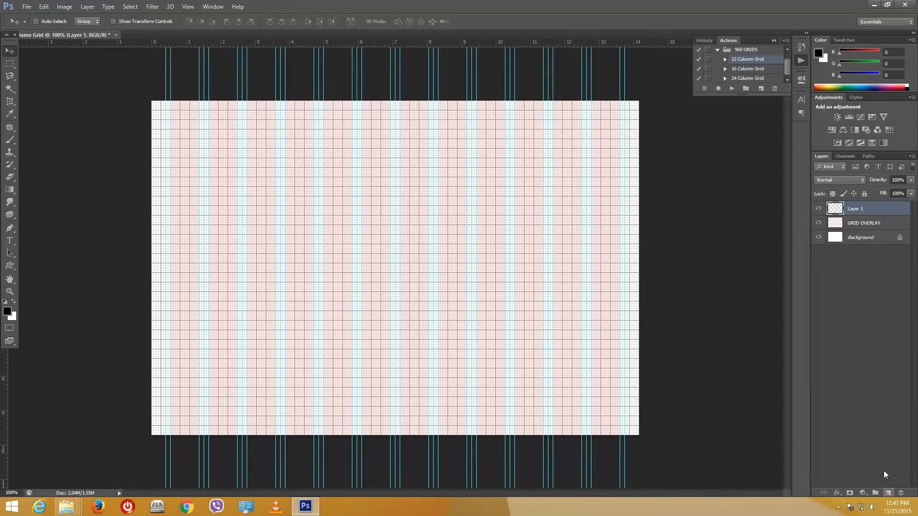
double_click(854, 209)
text(Header)
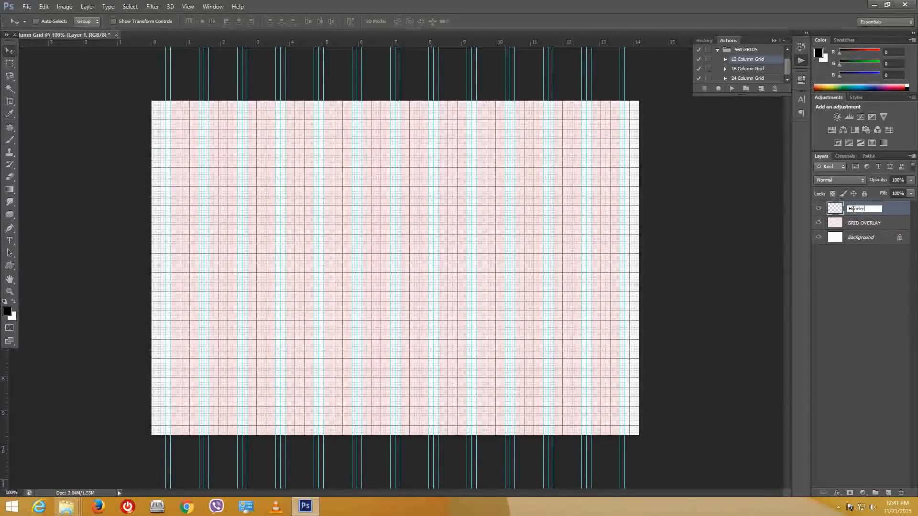
key(Return)
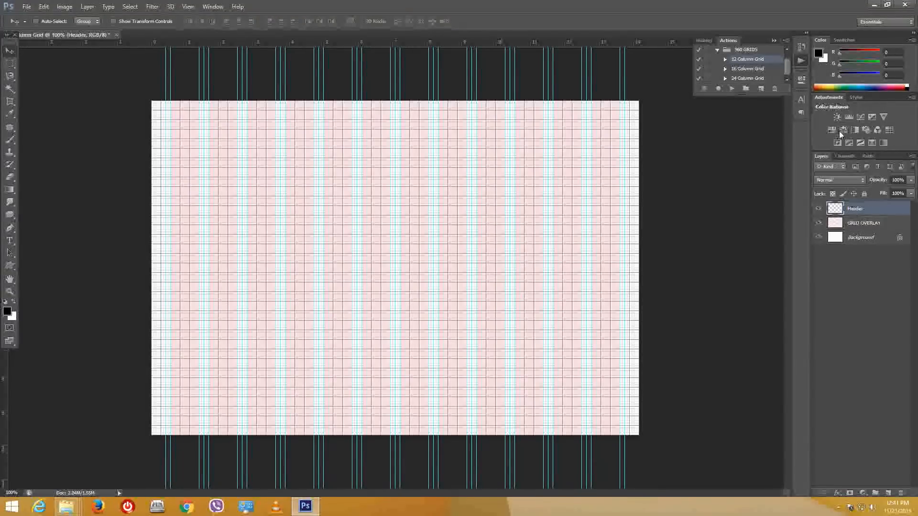
Step: Draw a black header rectangle in Shape mode, 1020 × 80 px, across the full width of the canvas's upper edge
click(11, 267)
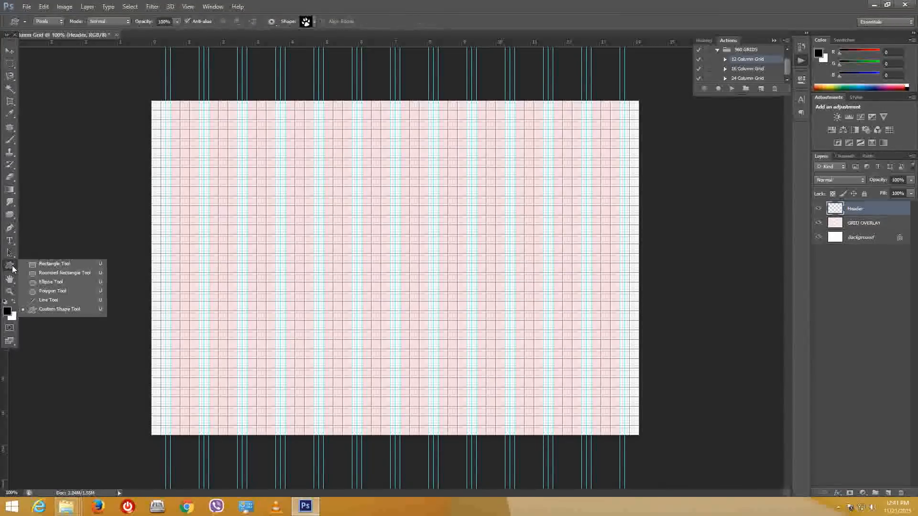
click(55, 265)
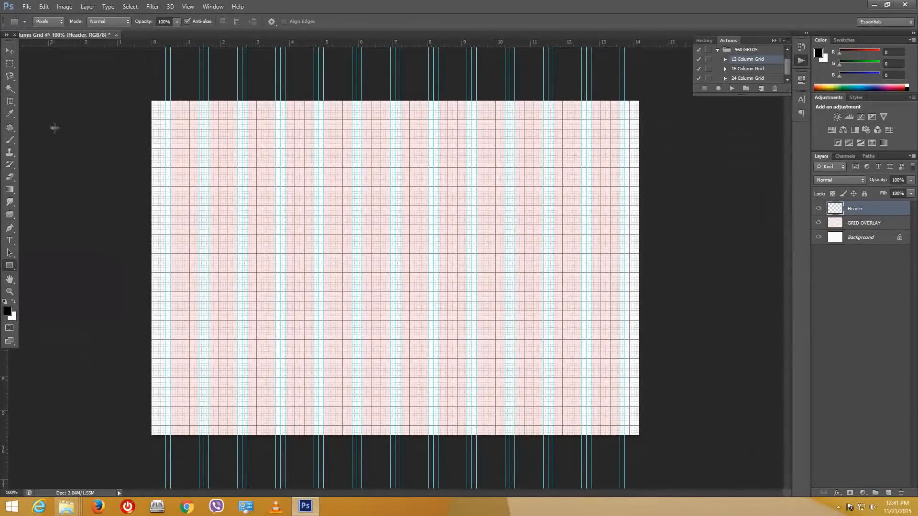
click(57, 23)
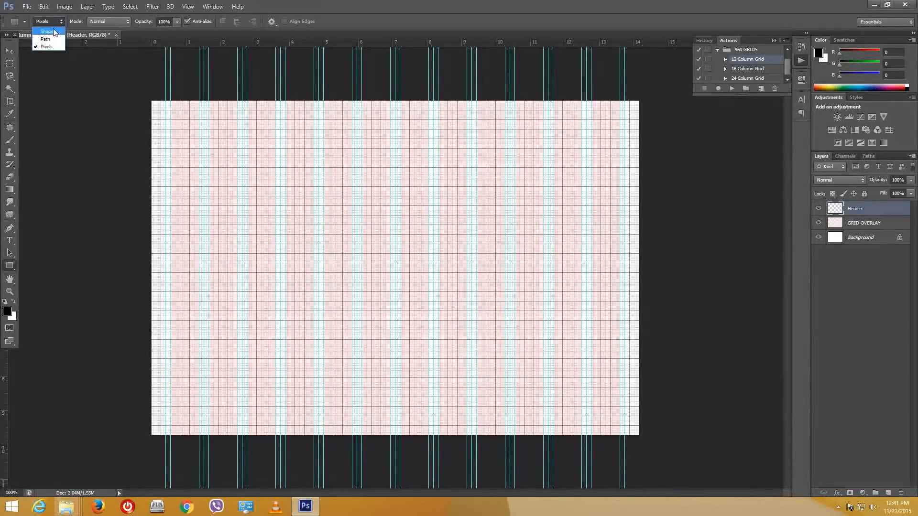
click(54, 31)
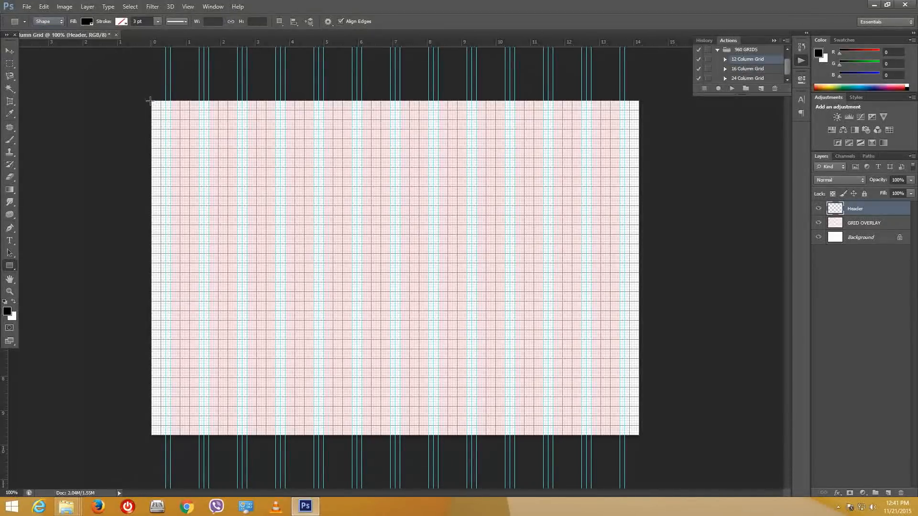
drag(150, 101, 173, 117)
key(ctrl+z)
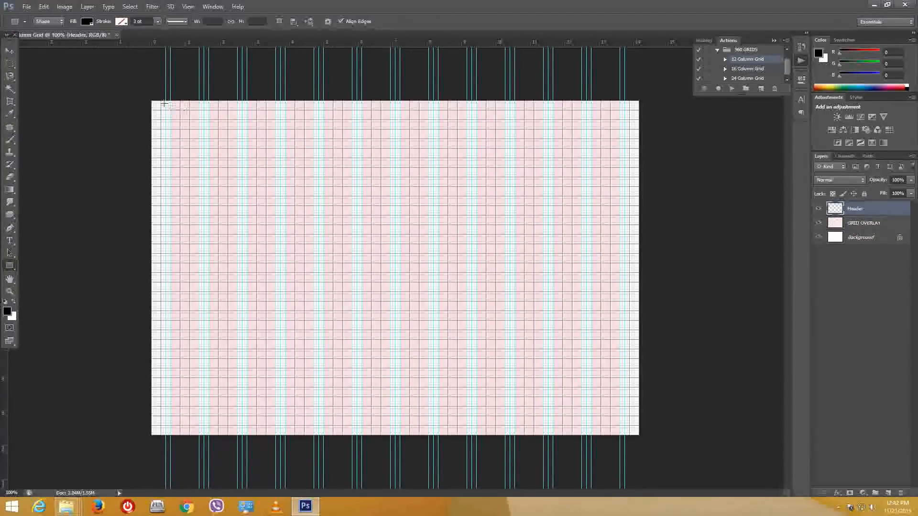
drag(152, 101, 639, 138)
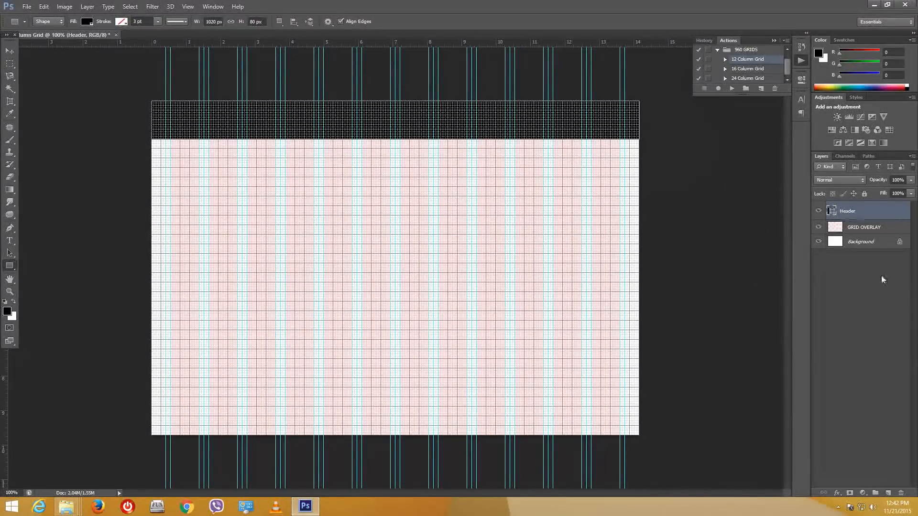
Step: Add a new layer, draw a 1020 × 80 px rectangle across the canvas's lower edge and name it Footer
click(888, 492)
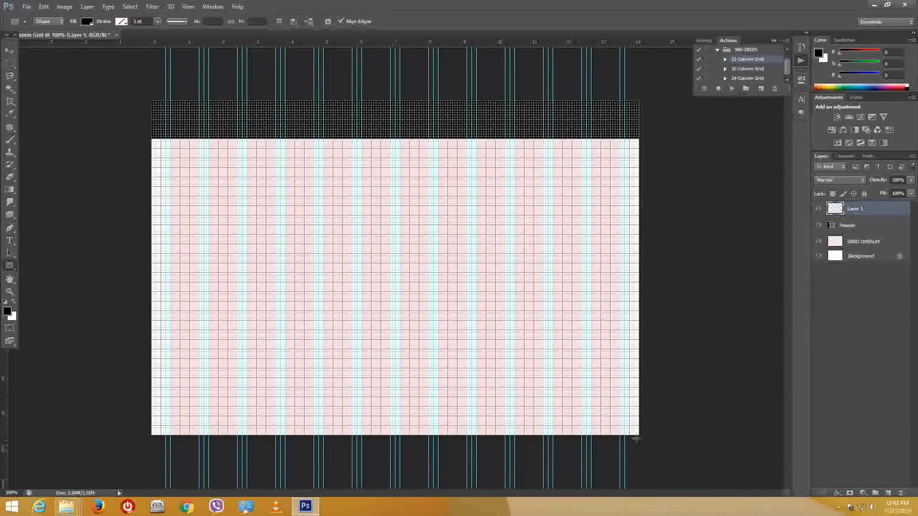
drag(638, 435, 150, 397)
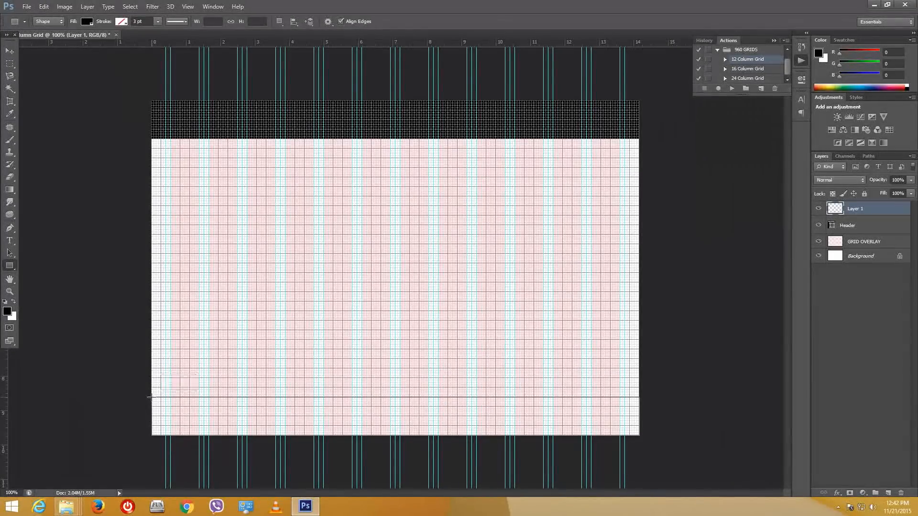
double_click(854, 212)
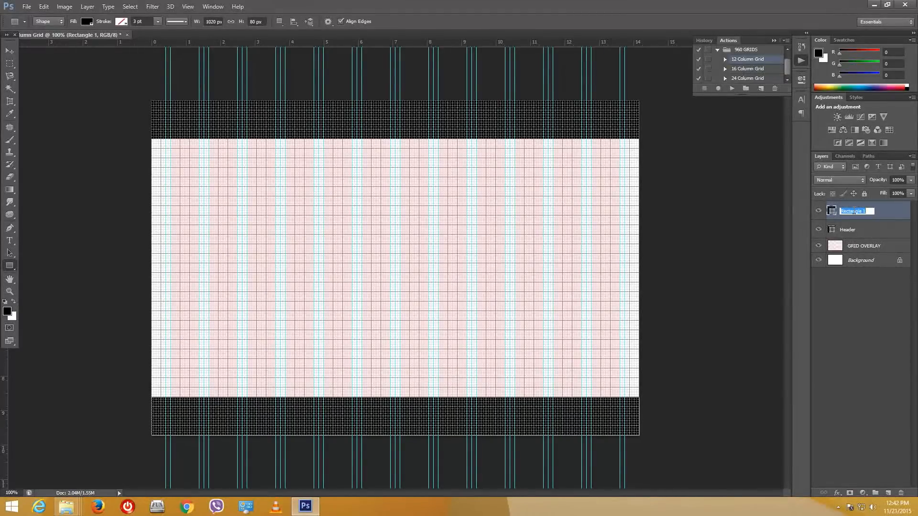
text(Footer)
key(Return)
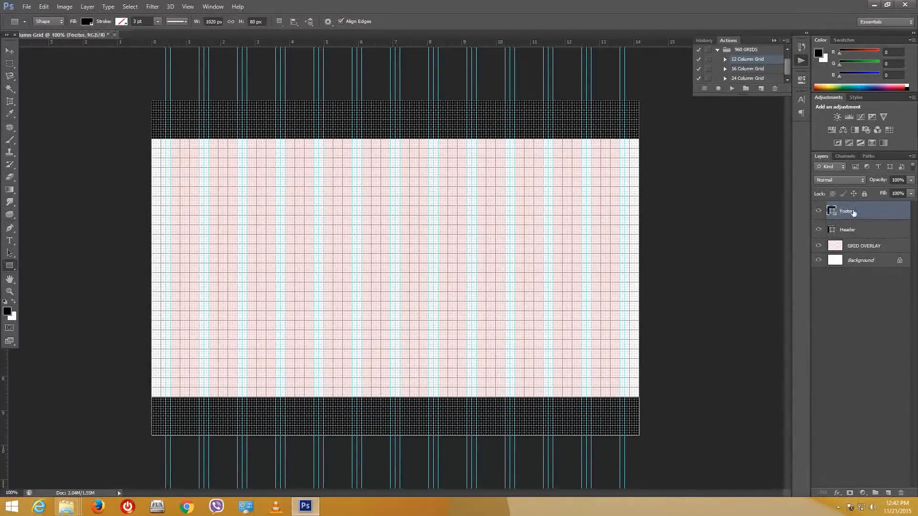
click(10, 51)
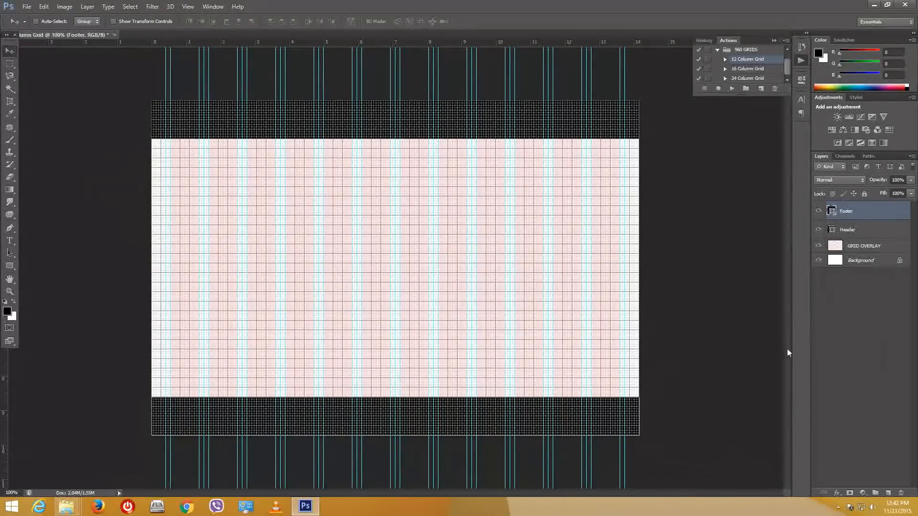
Step: On a new layer, draw a 980 × 160 px rectangle one grid square below the header and inset from both canvas sides
mouse_move(915, 514)
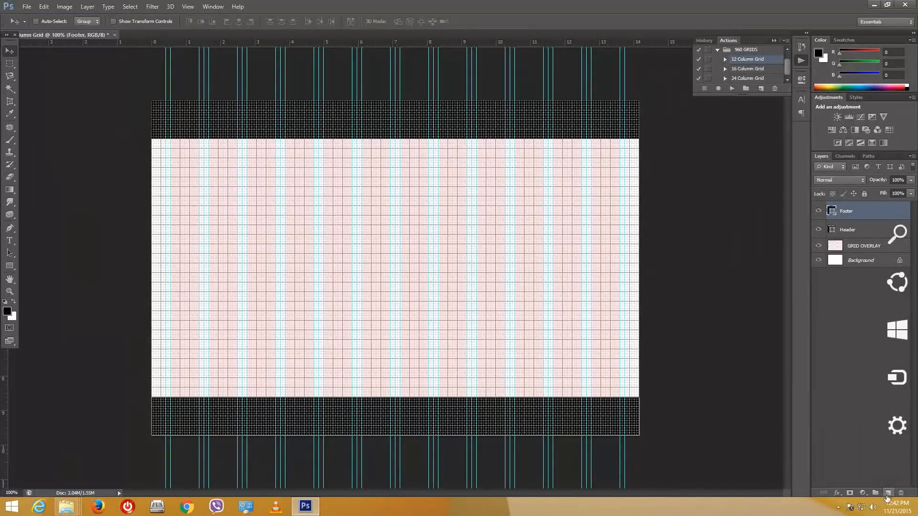
click(888, 494)
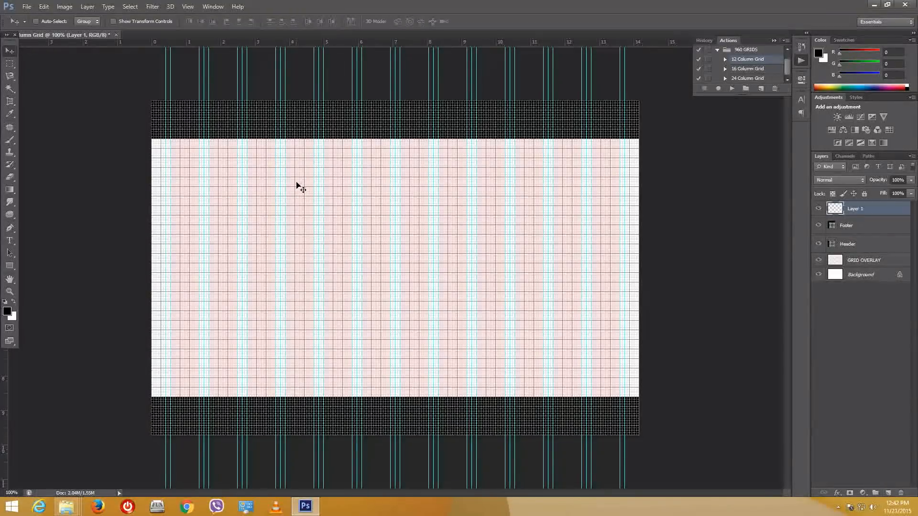
click(9, 266)
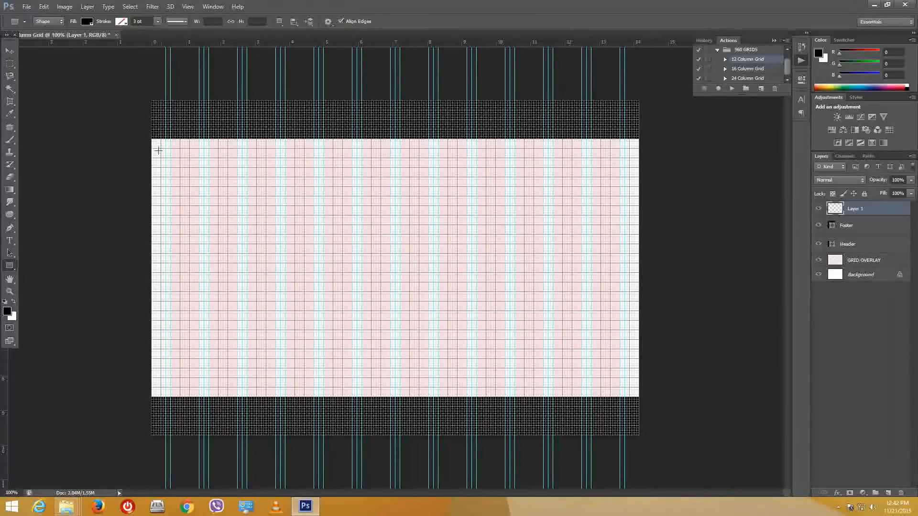
drag(161, 149, 629, 226)
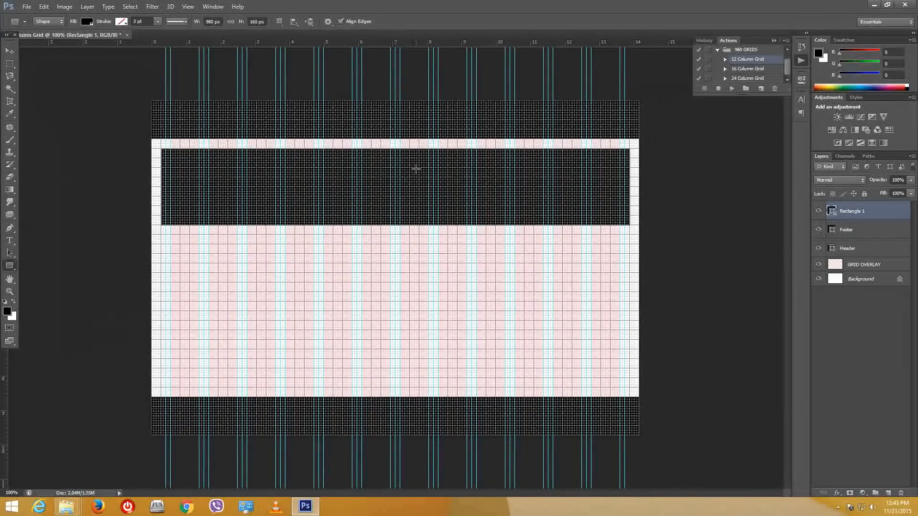
Step: Extend the lower edge of the rectangle below the header to make it 200 px high
key(ctrl+t)
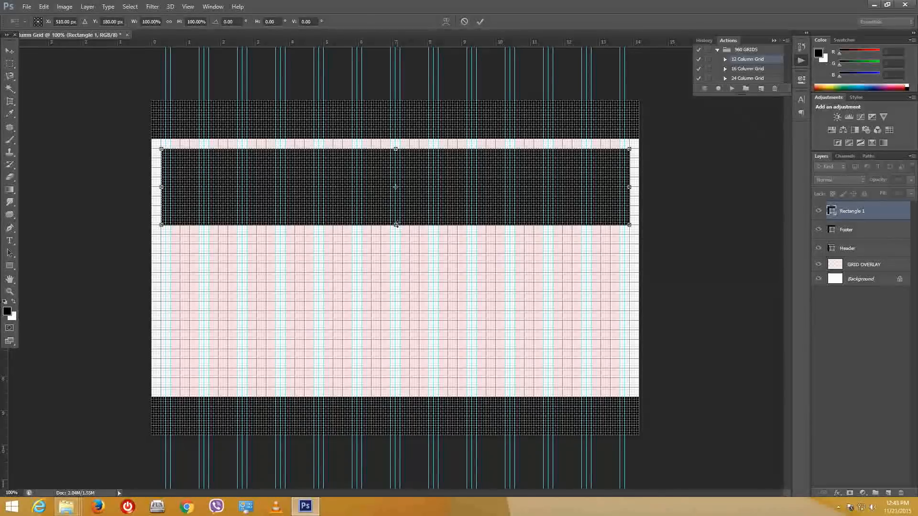
drag(395, 225, 395, 244)
key(Return)
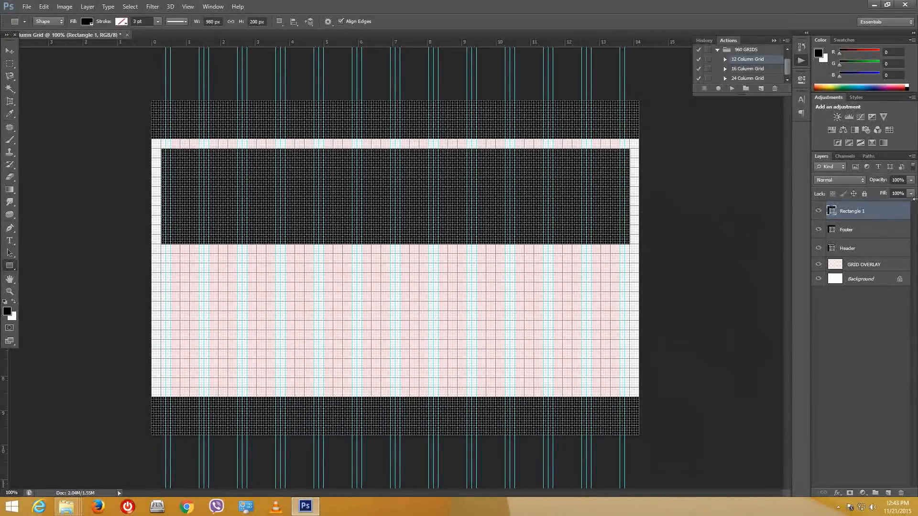
Step: Rename the layer of the wide rectangle below the header as Info
double_click(849, 213)
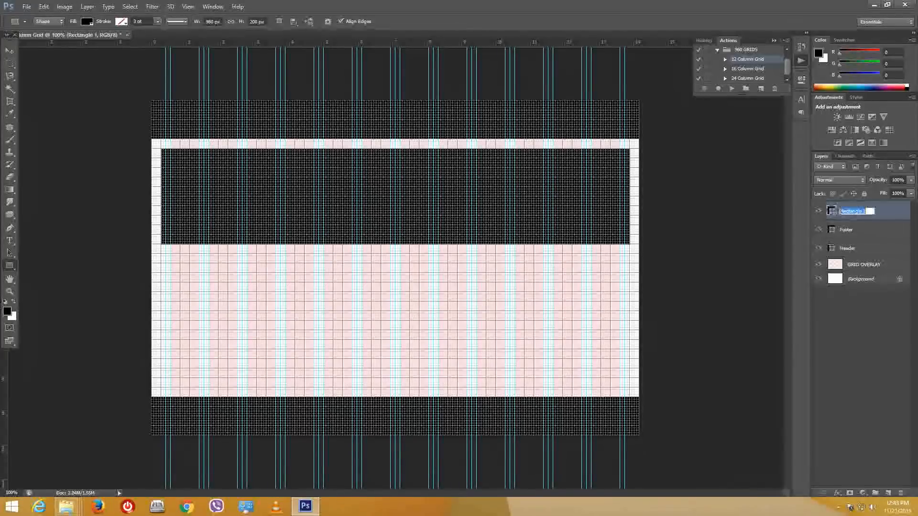
text(H)
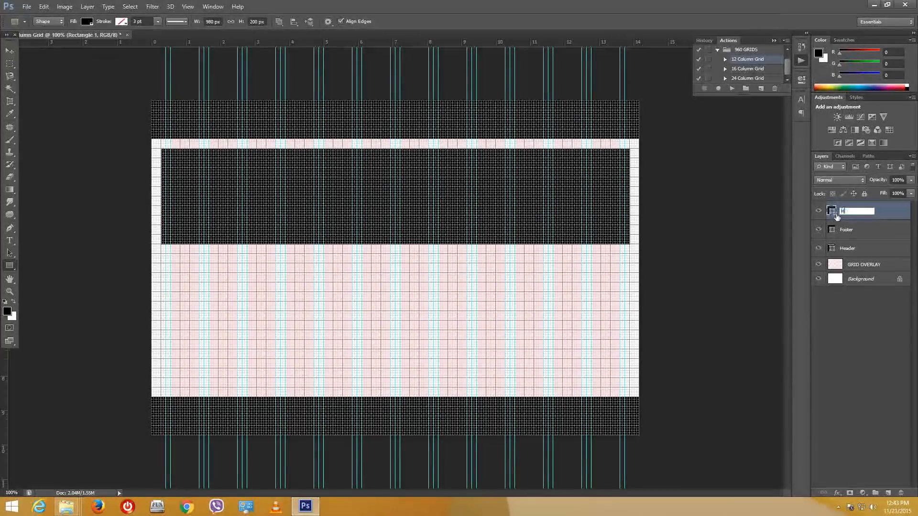
key(BackSpace)
key(BackSpace)
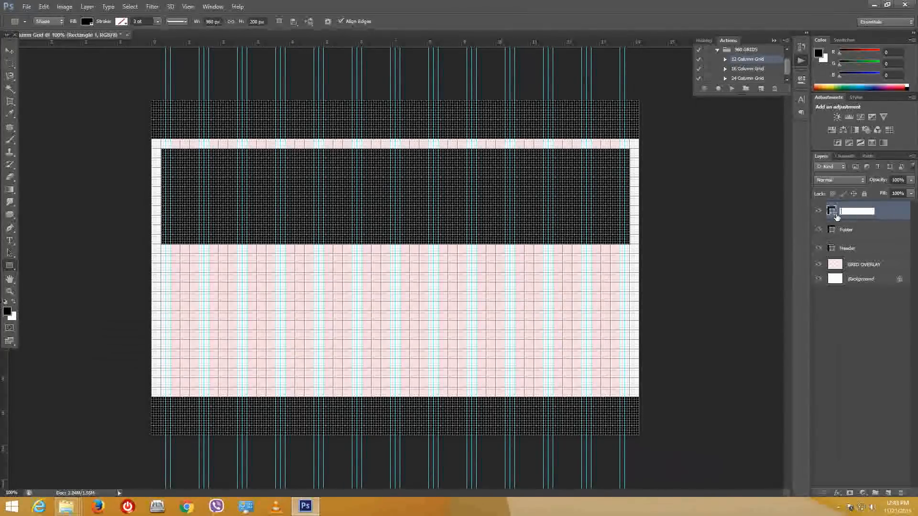
text(Info)
key(Return)
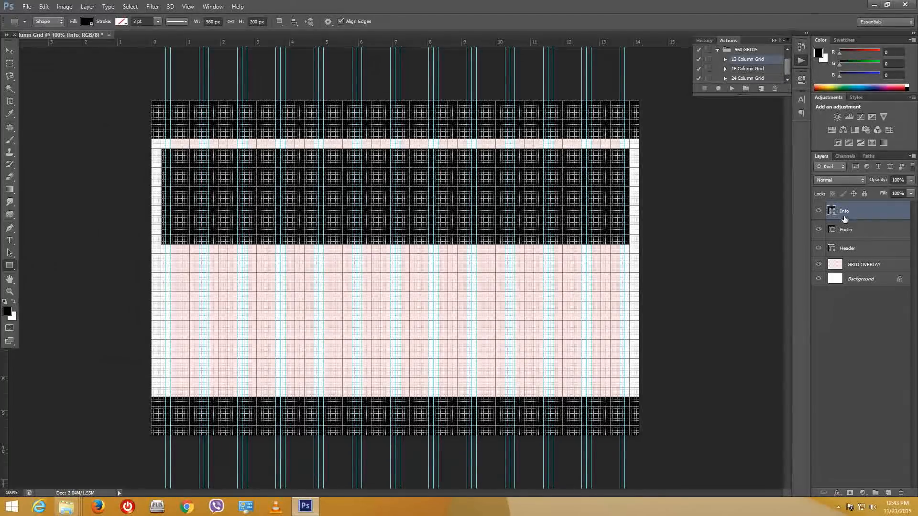
Step: Narrow the Info rectangle to 940 px wide by moving both of its sides inward by one grid square
key(ctrl+t)
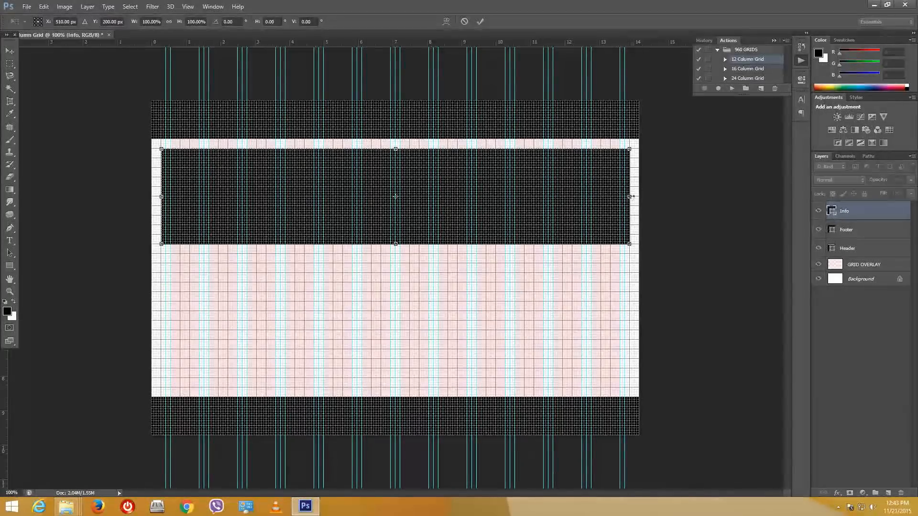
drag(630, 196, 620, 197)
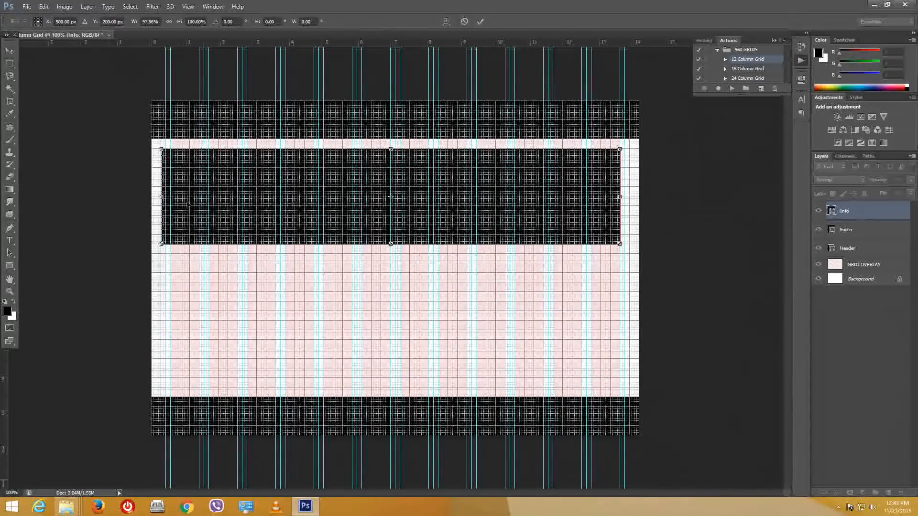
drag(161, 196, 172, 197)
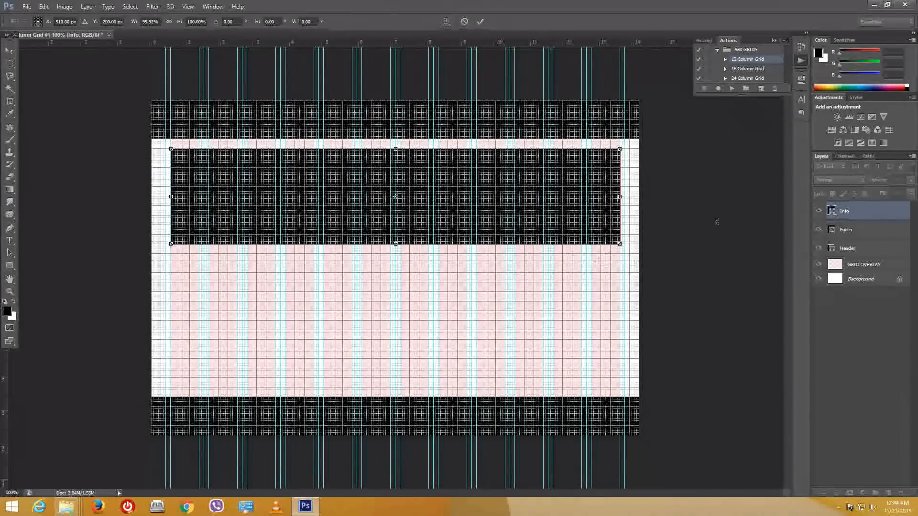
key(Return)
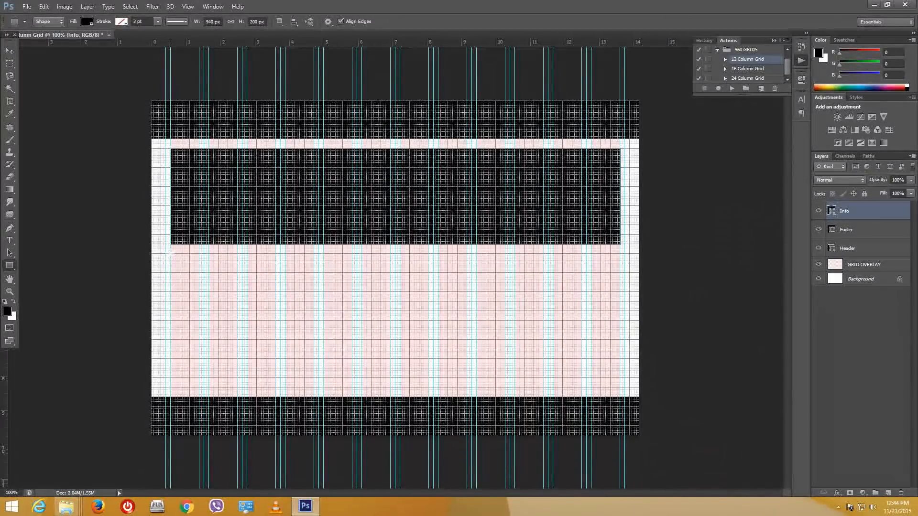
Step: Draw three equal 300 × 280 px shape rectangles side by side between the Info block and the footer, one grid square apart
drag(170, 254, 314, 388)
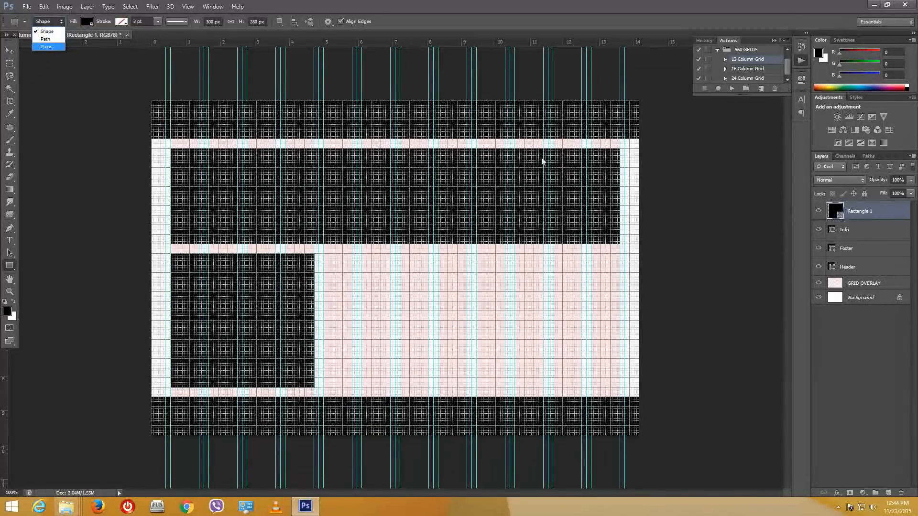
click(51, 32)
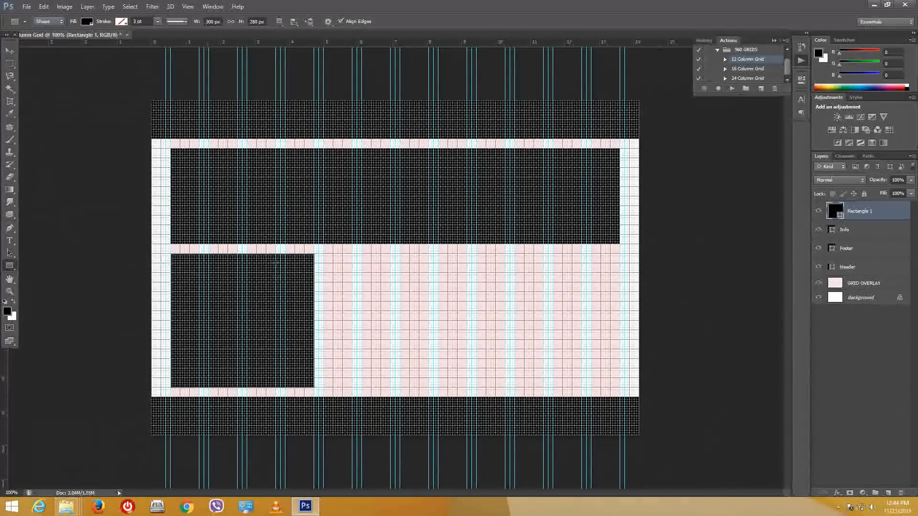
drag(323, 253, 467, 386)
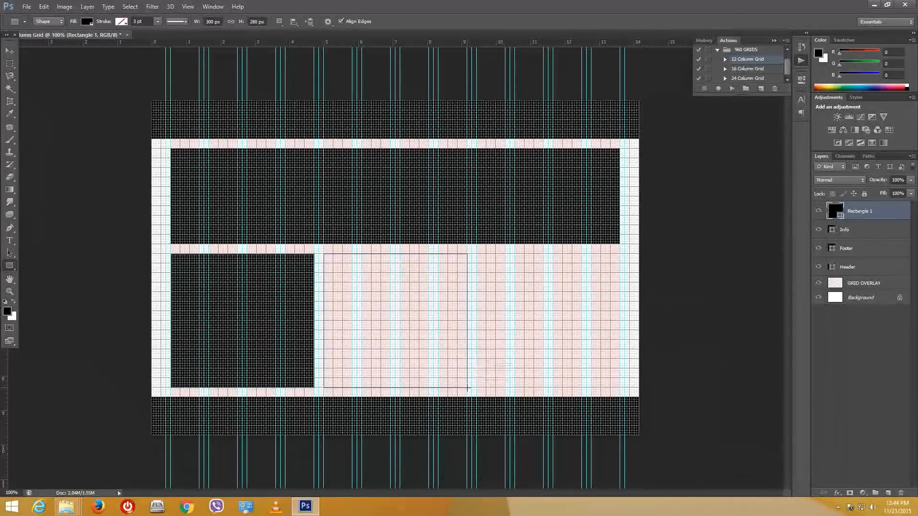
drag(467, 388, 468, 388)
drag(512, 279, 620, 387)
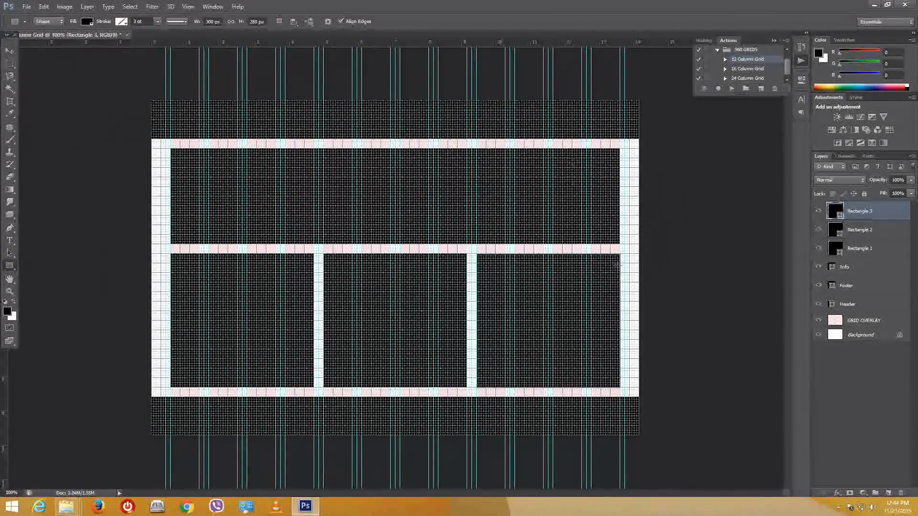
Step: Rename the three column rectangle layers, from first drawn to last, as Info_1, Info2 and Info3
double_click(860, 248)
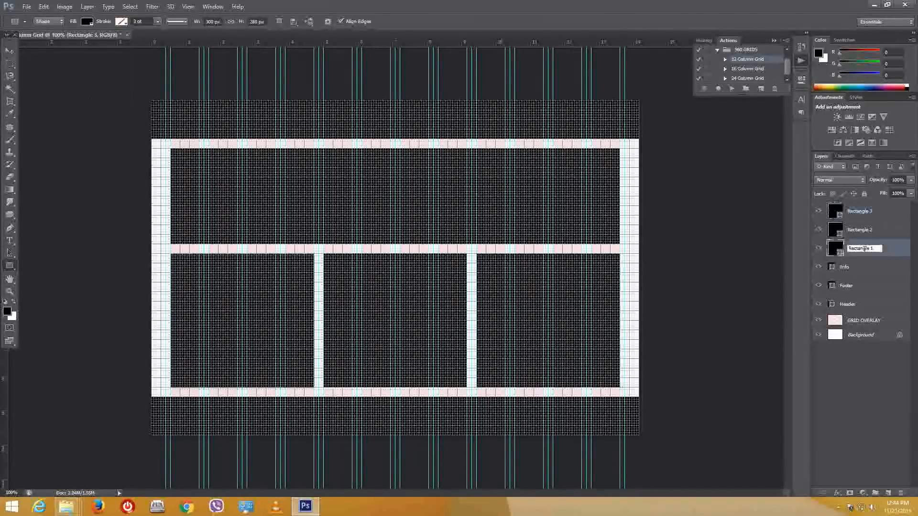
text(Info_1)
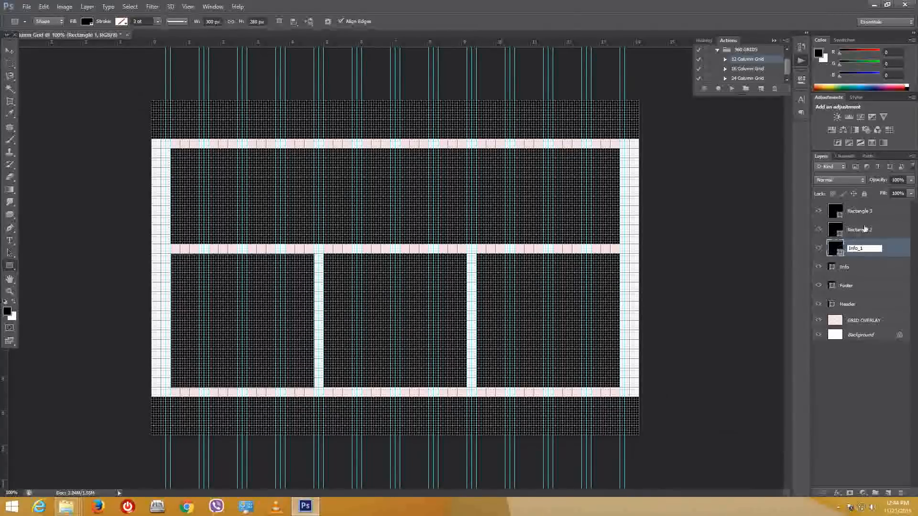
double_click(861, 229)
text(Info)
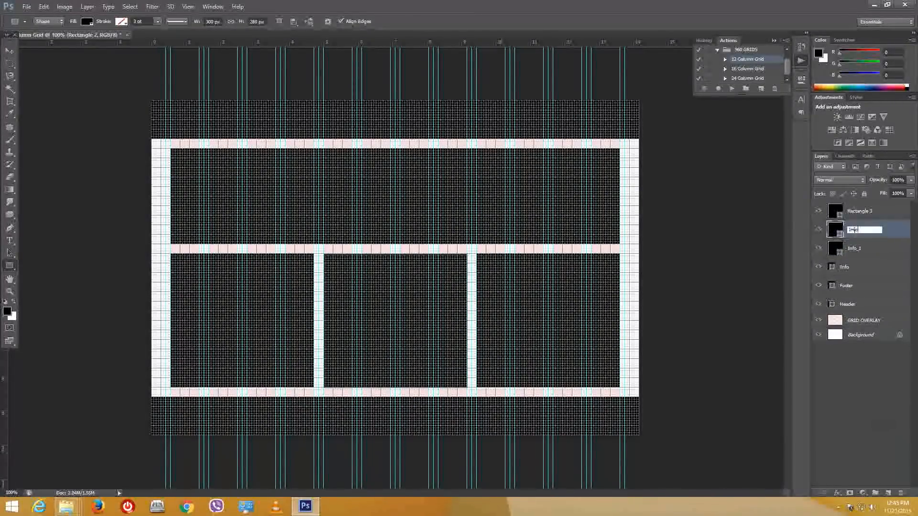
text(2)
double_click(854, 212)
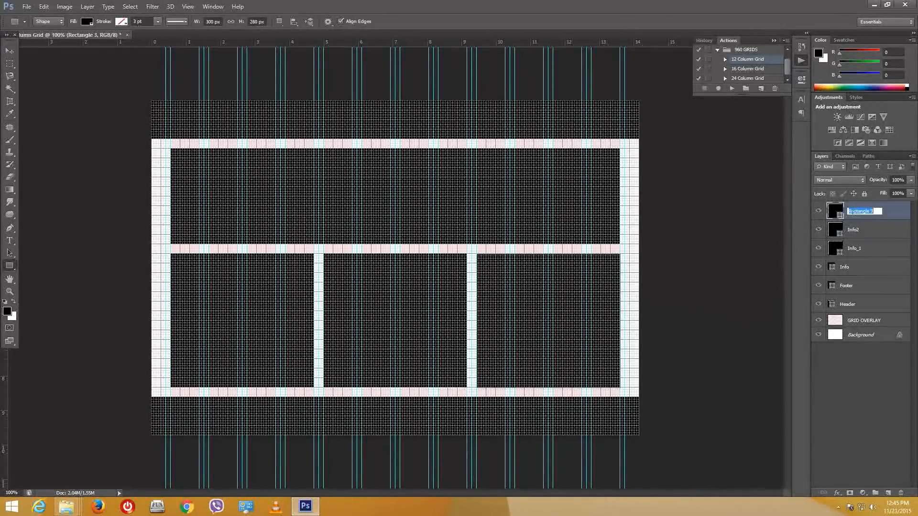
text(Info3)
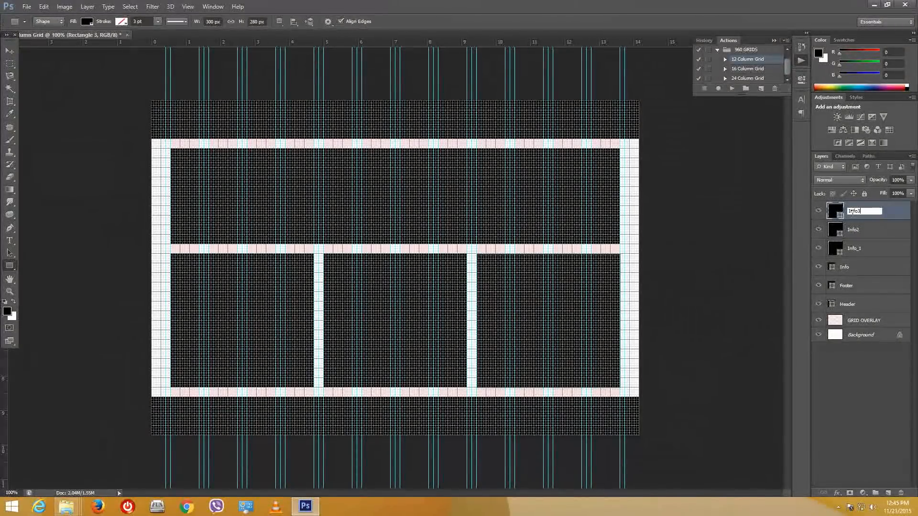
key(Return)
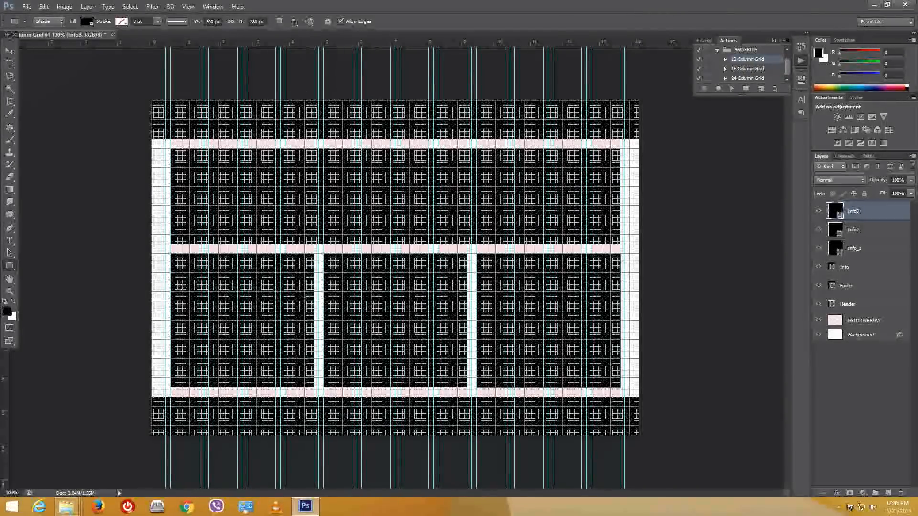
Step: Change the fill of the three column rectangles Info_1, Info2 and Info3 to light gray
shift+click(862, 249)
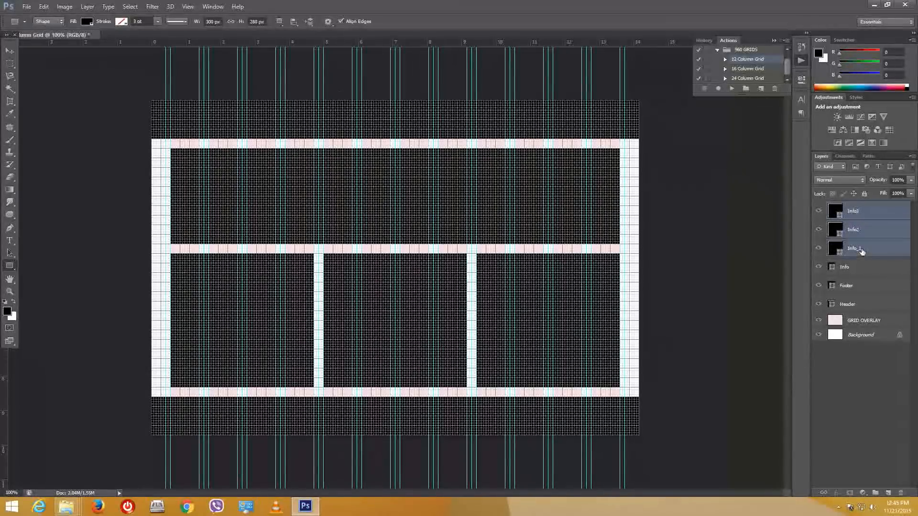
click(862, 211)
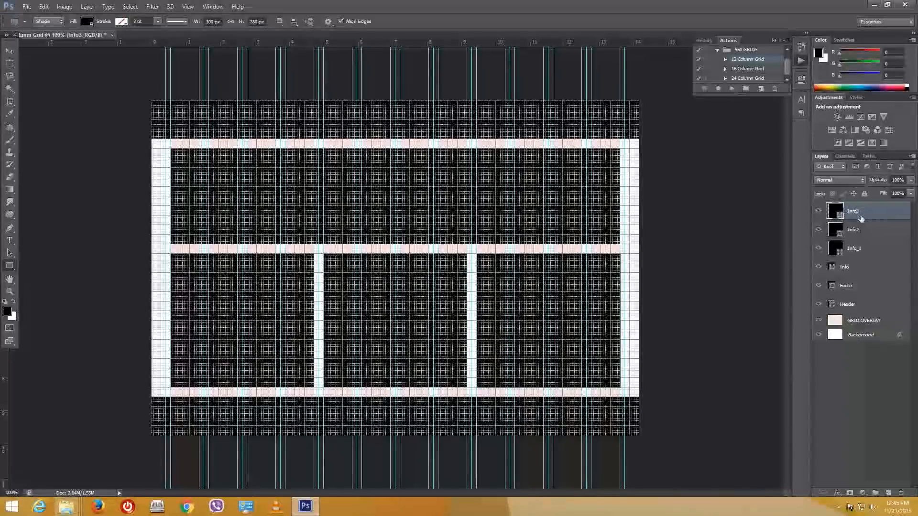
shift+click(856, 252)
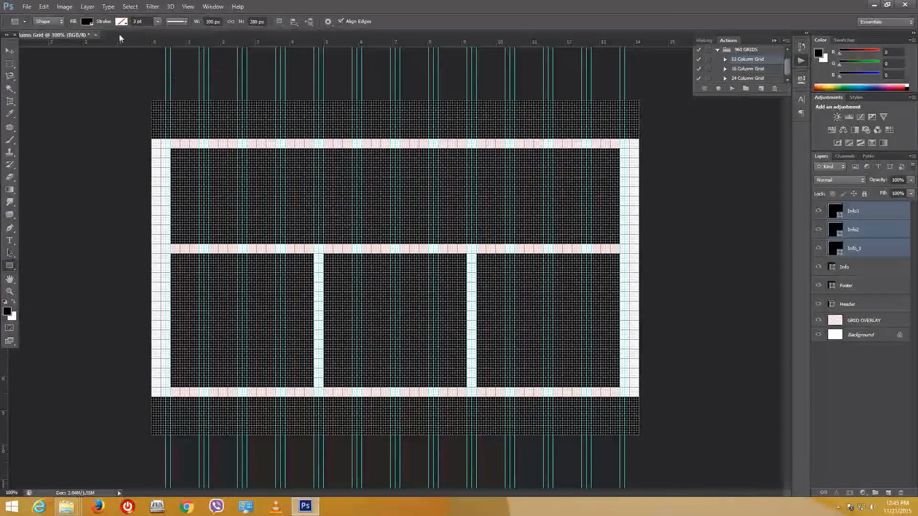
click(88, 22)
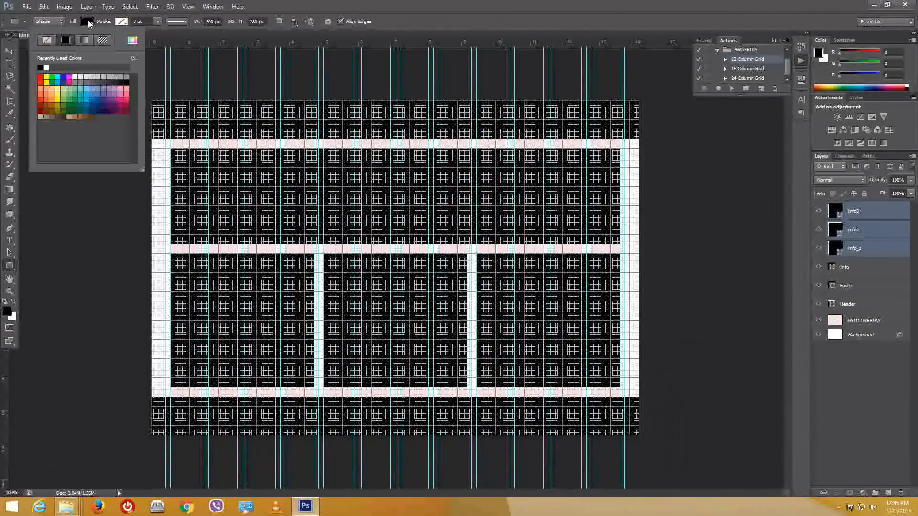
click(87, 77)
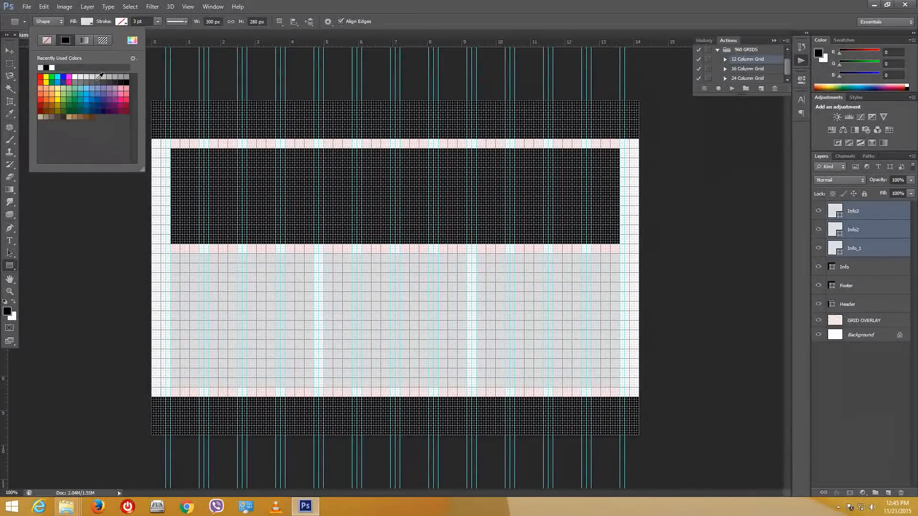
click(102, 76)
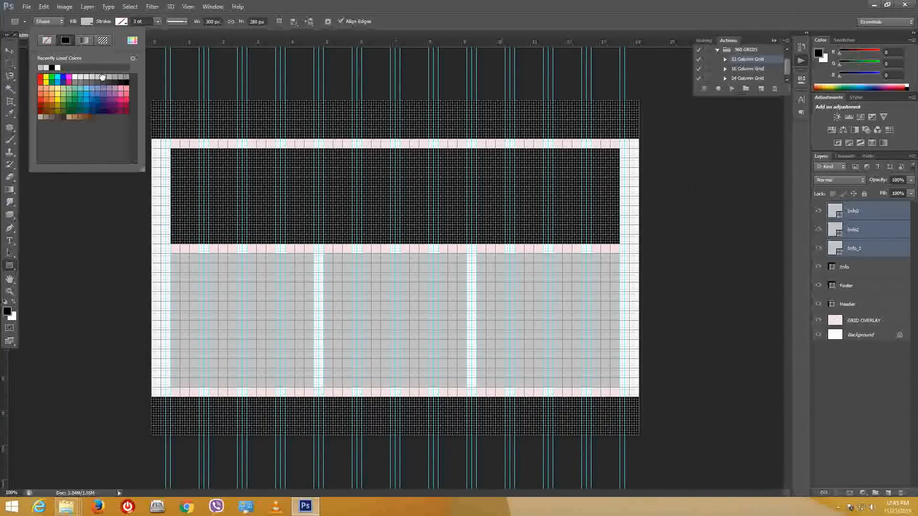
click(9, 52)
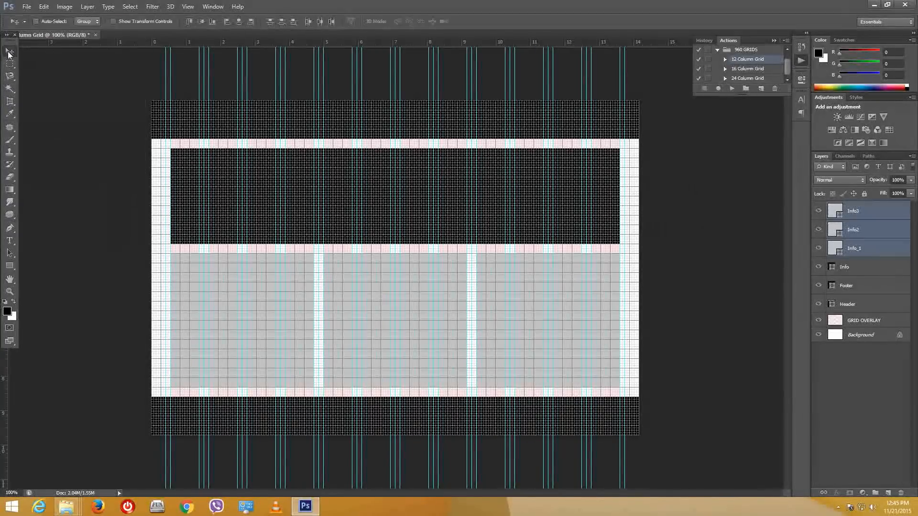
Step: Change the fill of the wide Info rectangle to dark blue
click(861, 271)
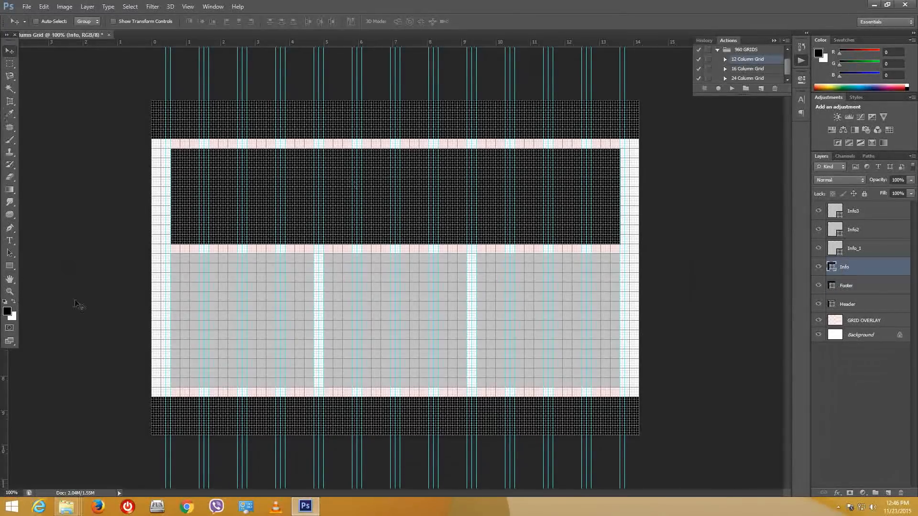
click(7, 268)
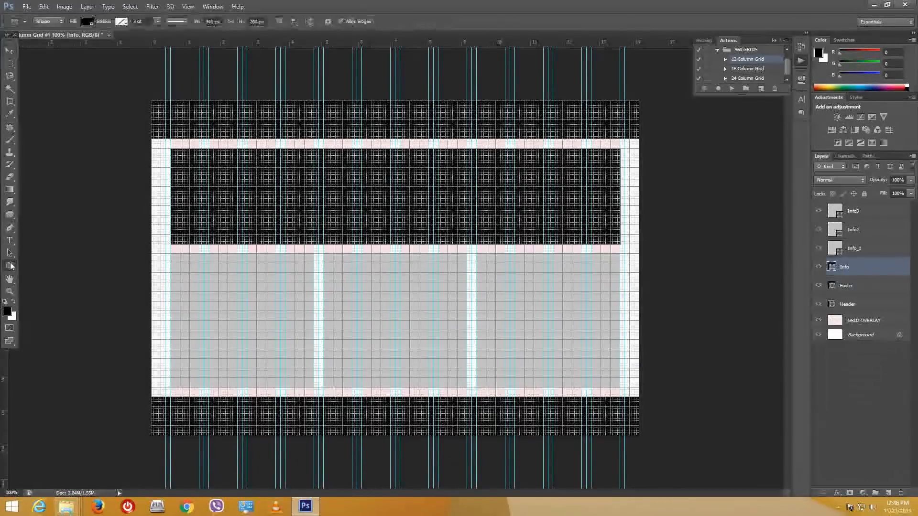
click(87, 22)
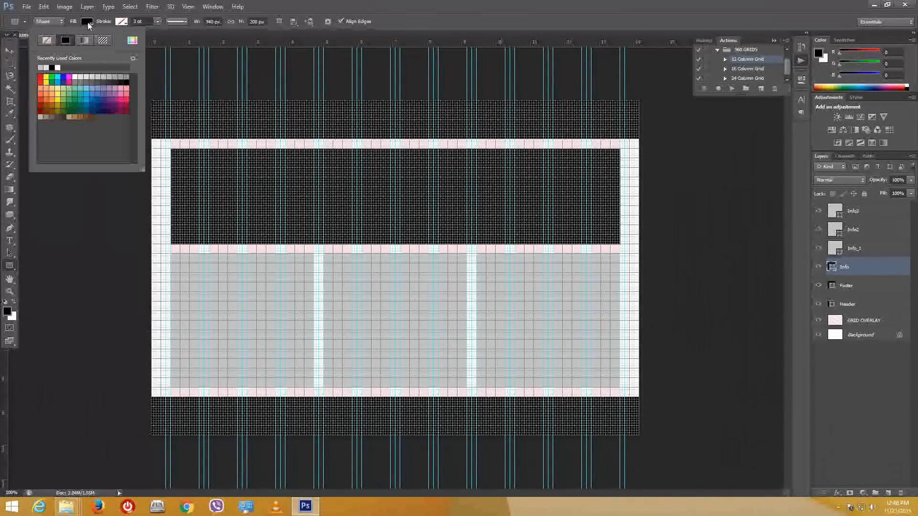
click(105, 101)
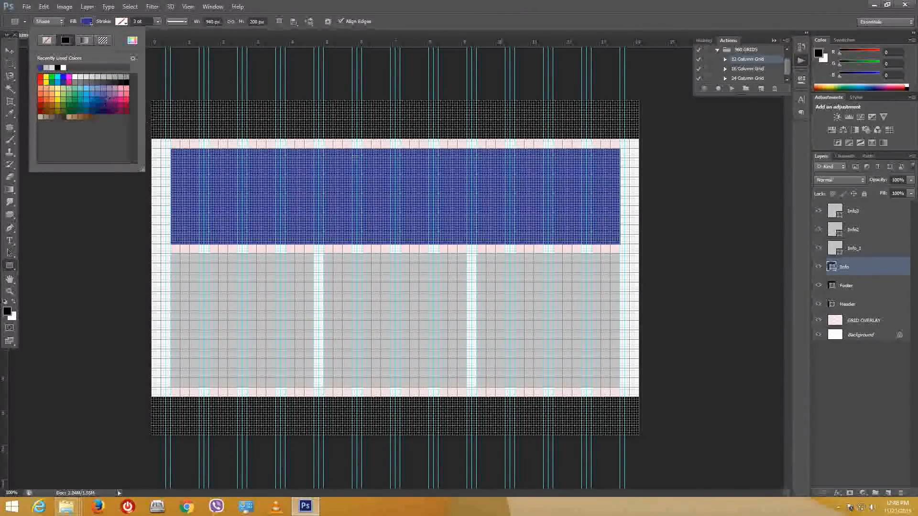
key(v)
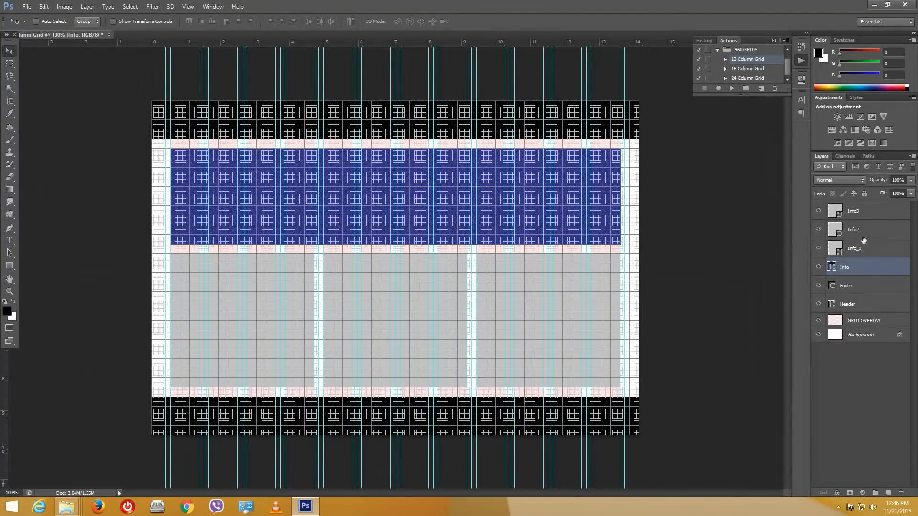
Step: On a new layer above Info3, draw a text box about 8.33 × 2.22 in inside the Info block and enter "Lorem Ipsum dolor mote"
click(869, 214)
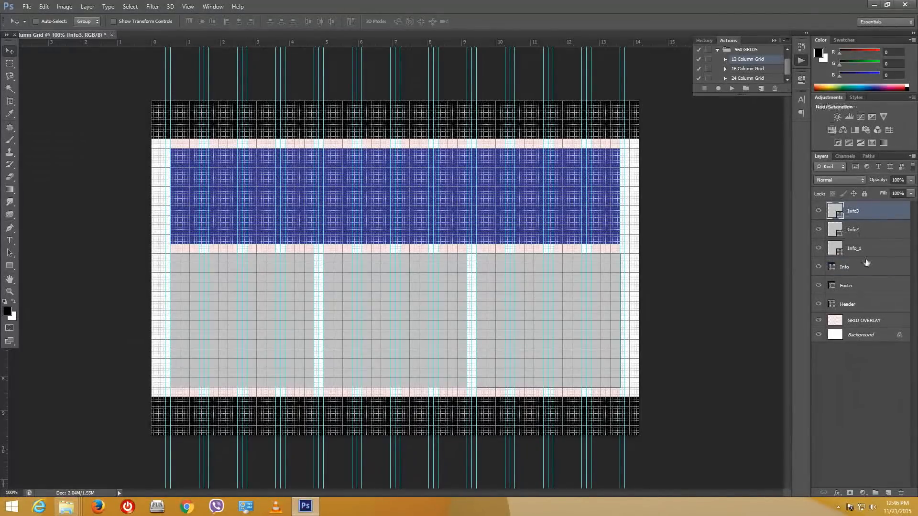
click(888, 494)
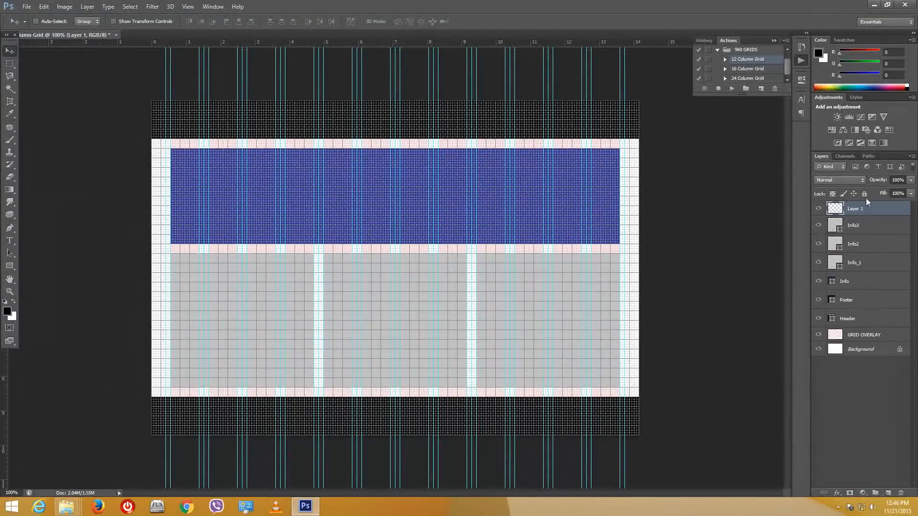
click(9, 240)
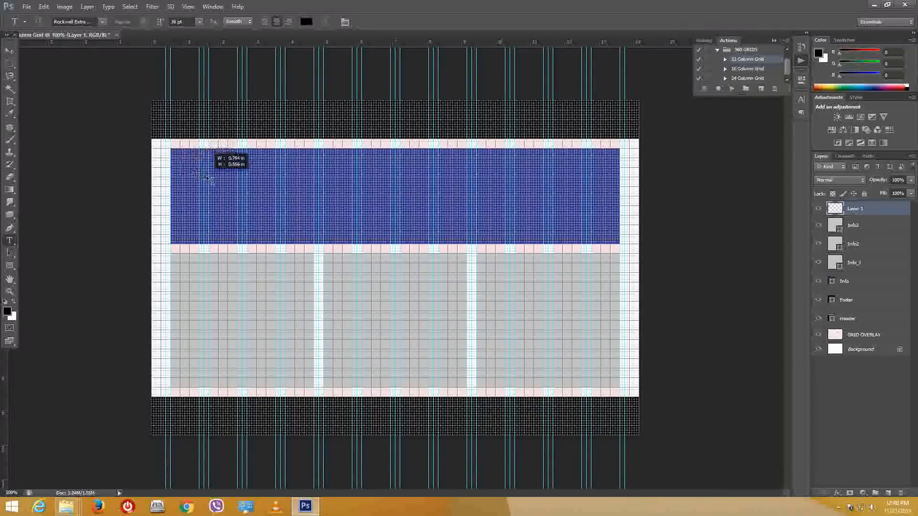
drag(393, 205, 451, 203)
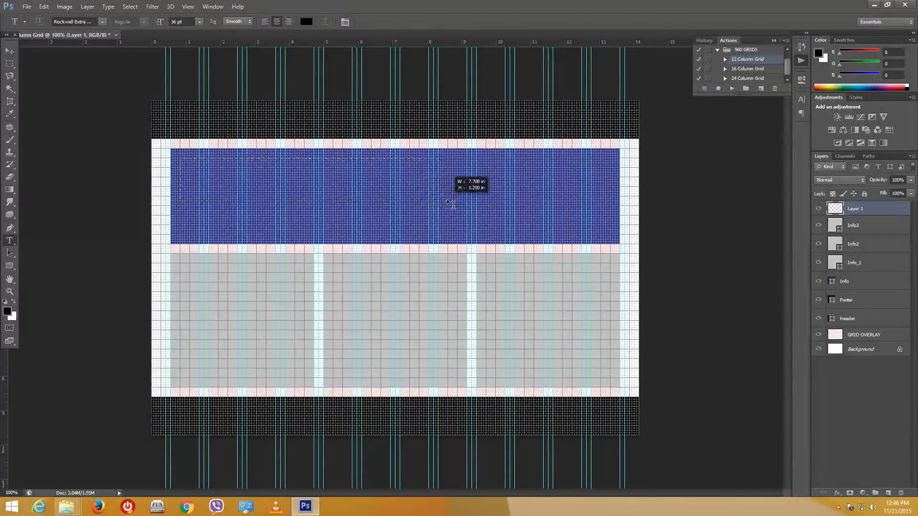
drag(508, 196, 471, 238)
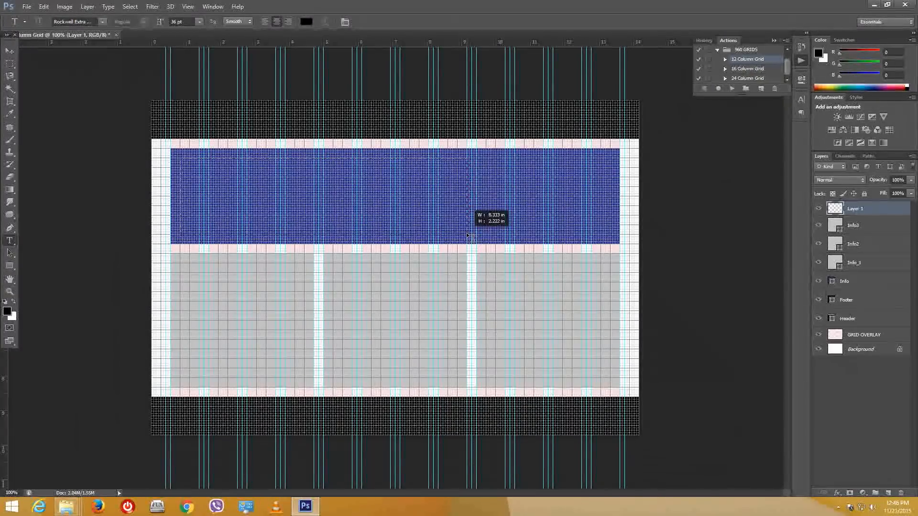
drag(471, 238, 468, 233)
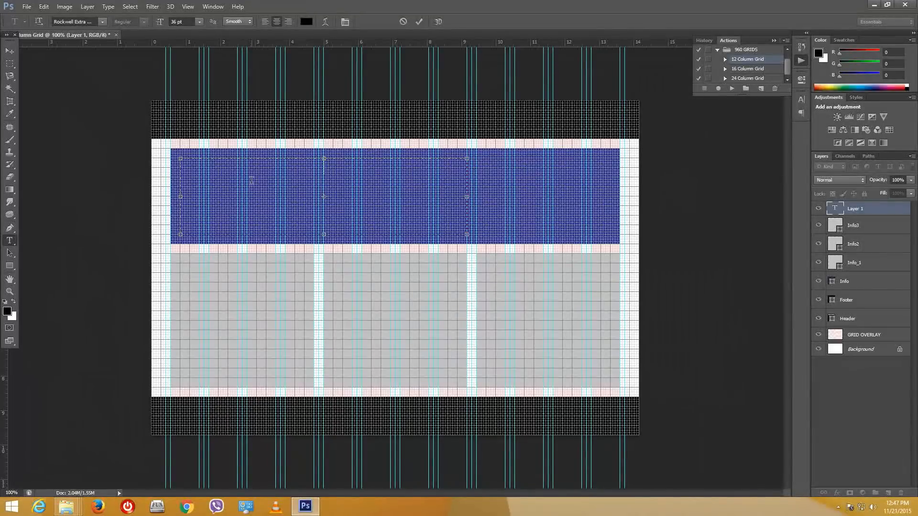
text(Lorem Ip)
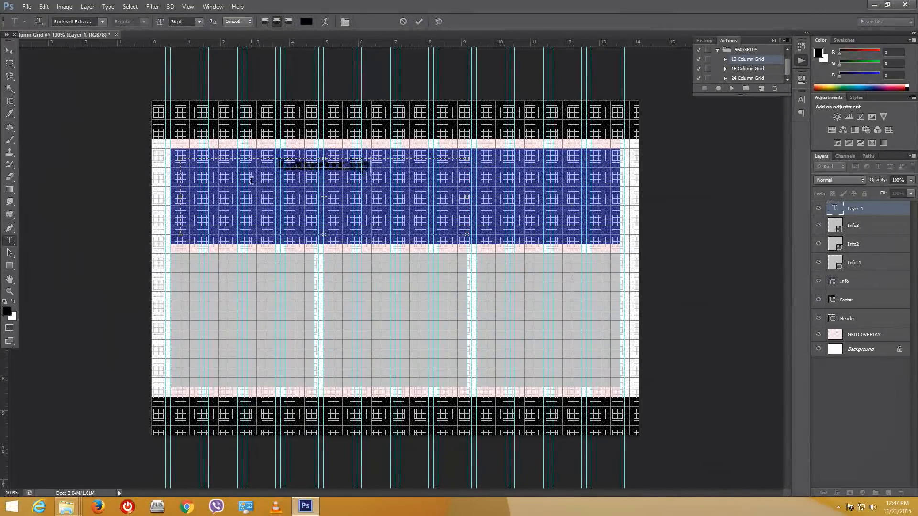
text(sum dolor mote)
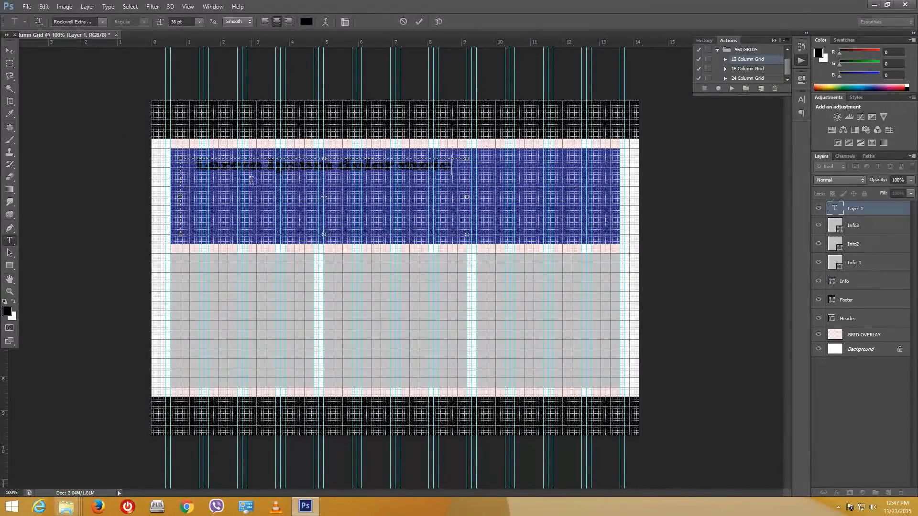
Step: Change the colour of the whole "Lorem Ipsum dolor mote" text to white
drag(452, 165, 263, 166)
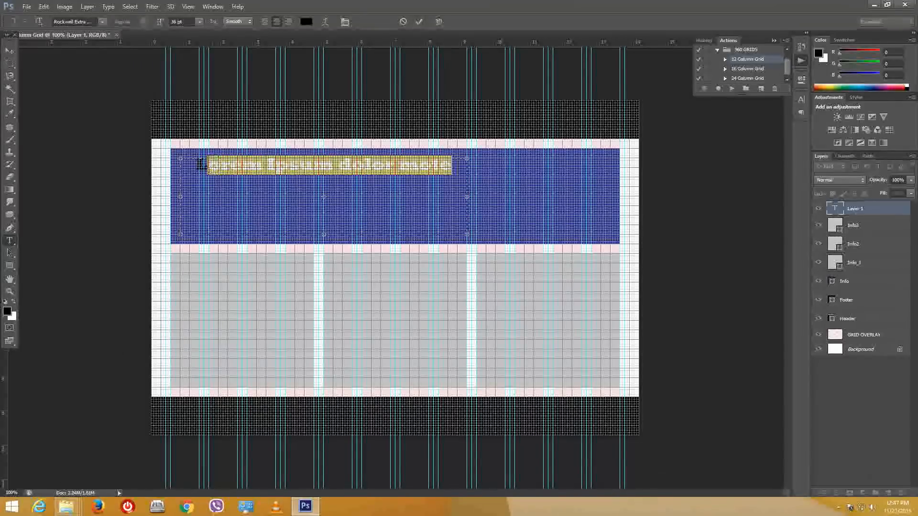
drag(200, 165, 195, 165)
click(307, 24)
drag(558, 201, 528, 161)
click(760, 157)
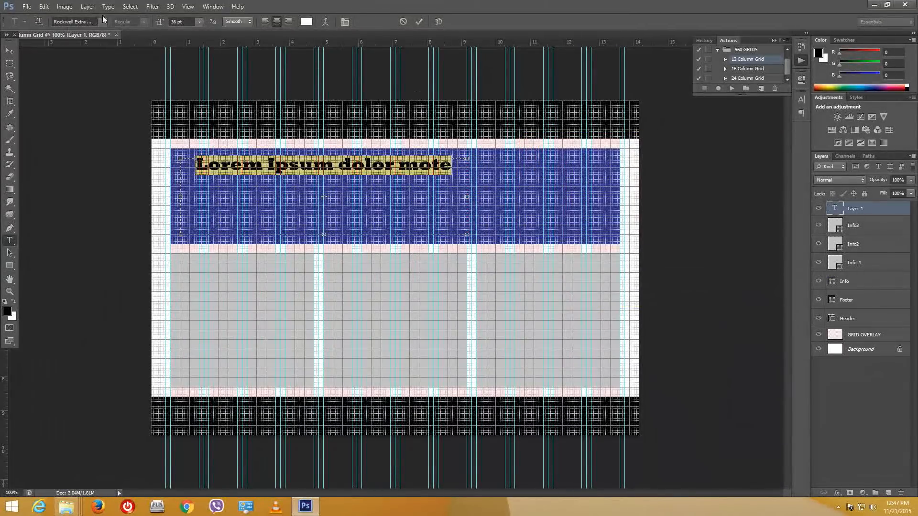
Step: Set the placeholder text to 12 pt and its font to Arial
click(200, 22)
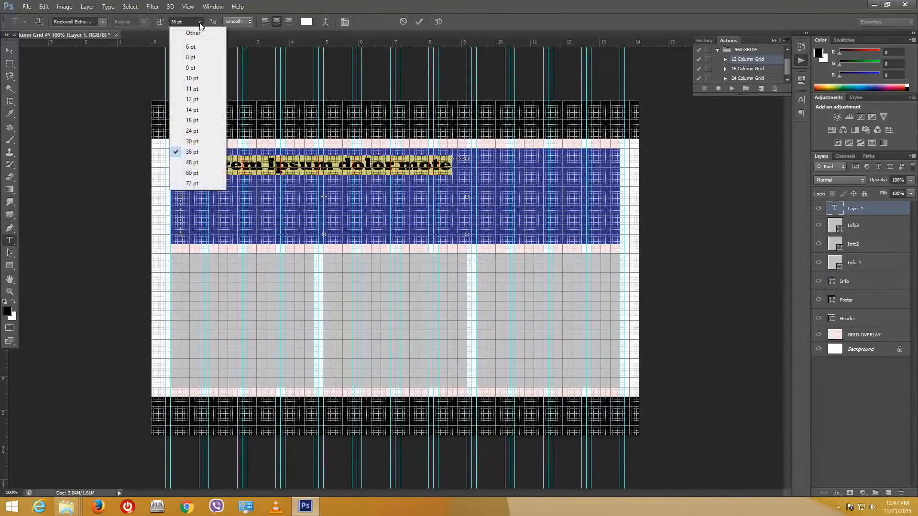
click(193, 99)
click(88, 21)
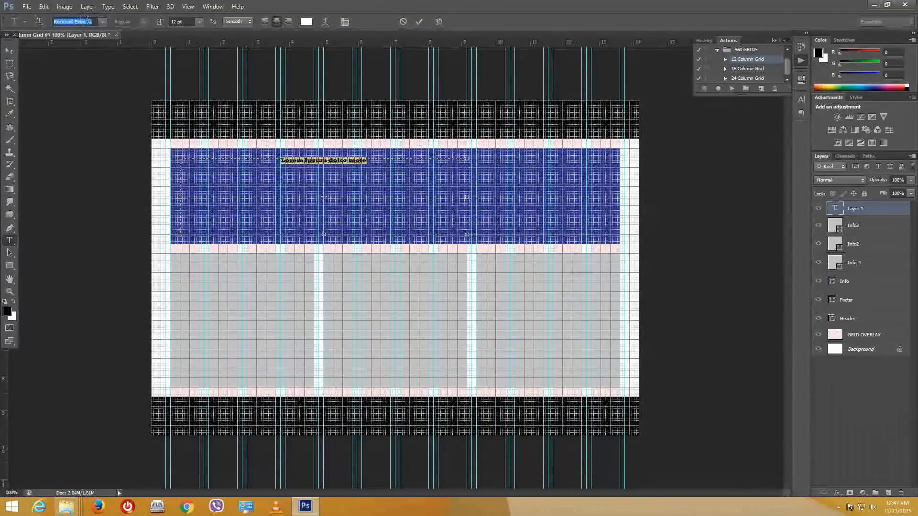
text(Arial)
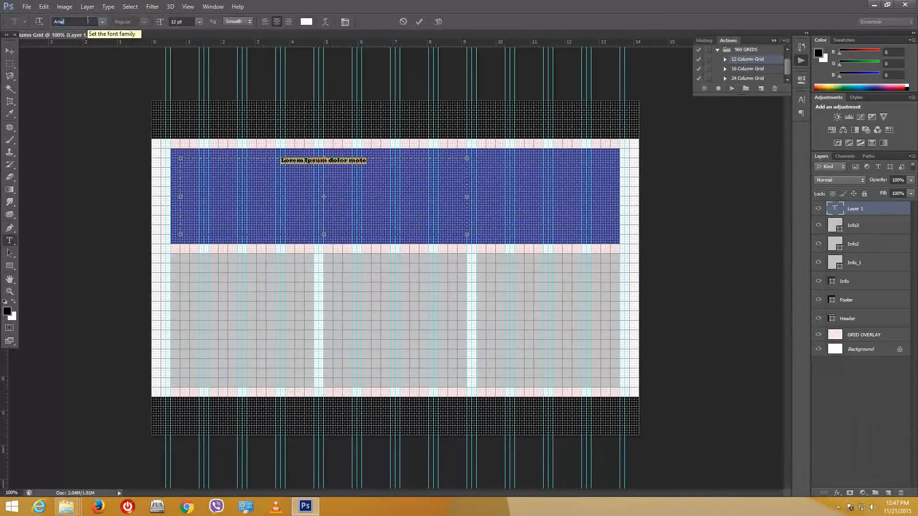
key(Return)
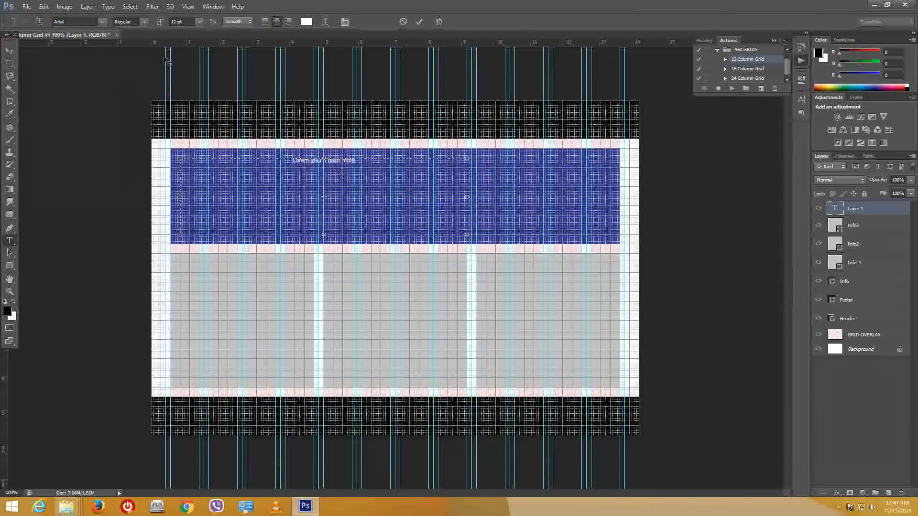
Step: Repeat the placeholder sentence by pasting copies until it forms a four-line paragraph, and left-align the text
key(ctrl+a)
click(405, 162)
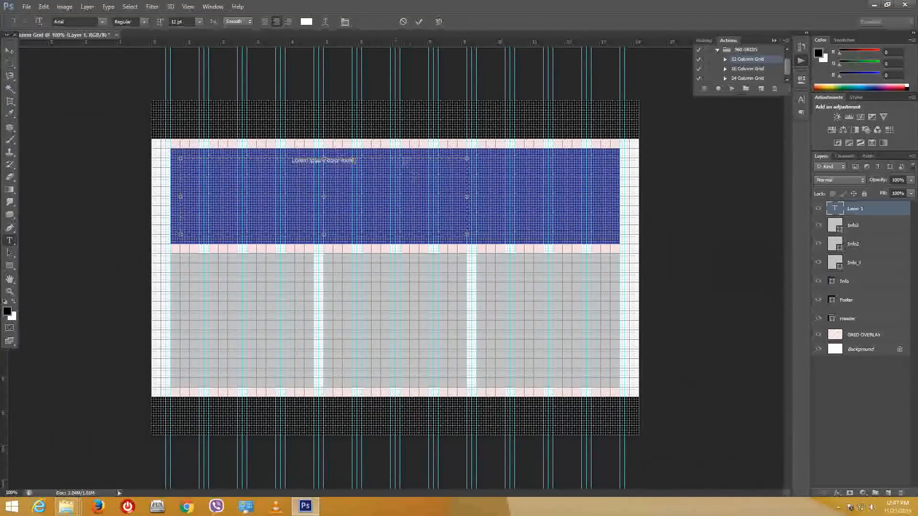
key(ctrl+v)
key(ctrl+v)
key(ctrl+v)
key(ctrl+v)
key(ctrl+v)
key(ctrl+v)
key(ctrl+v)
key(ctrl+v)
key(ctrl+v)
key(ctrl+v)
key(ctrl+v)
key(ctrl+v)
key(ctrl+v)
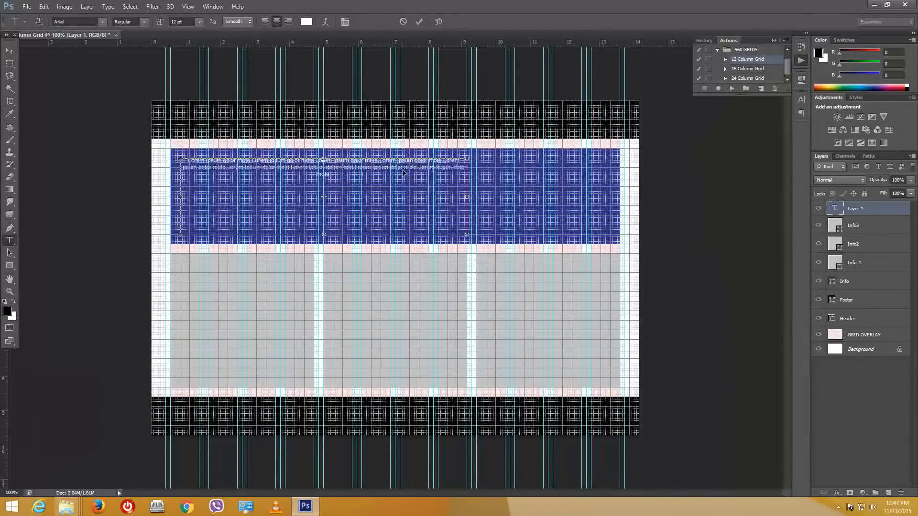
click(264, 21)
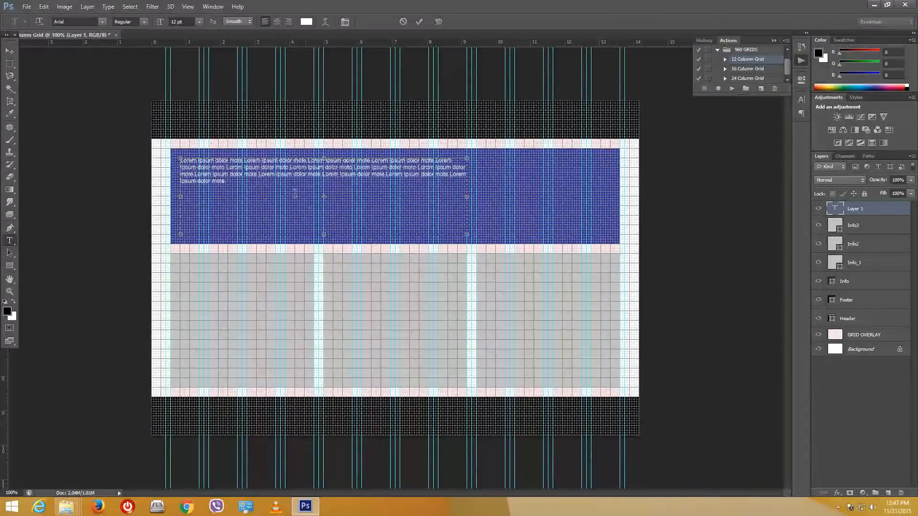
Step: Copy the whole paragraph and paste it twice below a blank line to fill the rest of the text box
drag(293, 185, 122, 133)
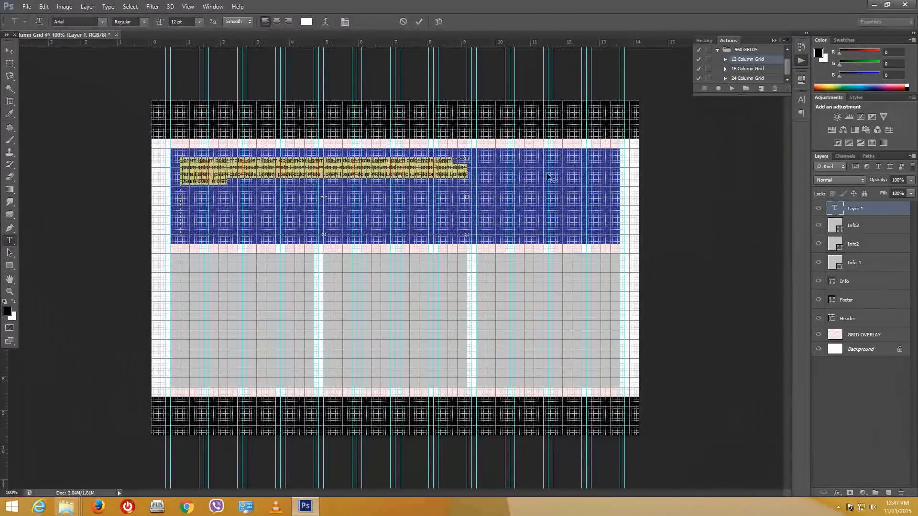
click(382, 171)
drag(293, 185, 172, 146)
key(ctrl+c)
click(293, 186)
key(Return)
key(Return)
key(ctrl+v)
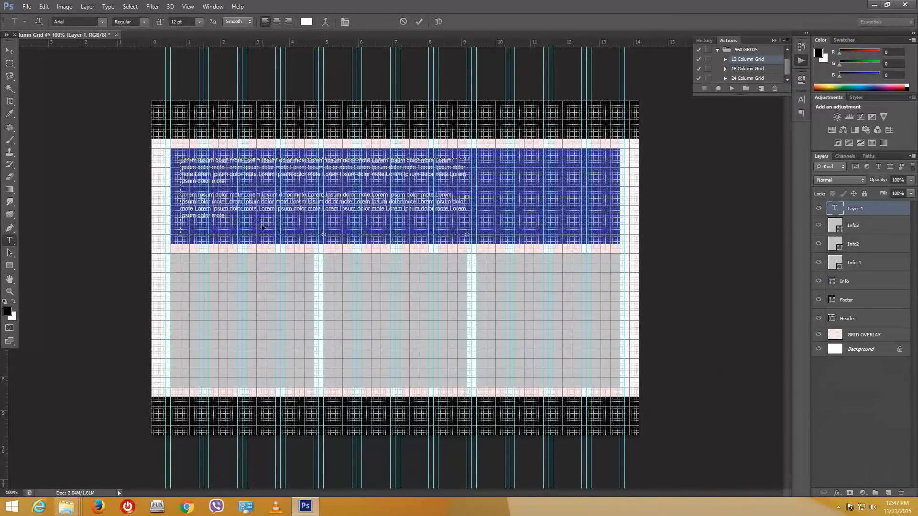
key(ctrl+v)
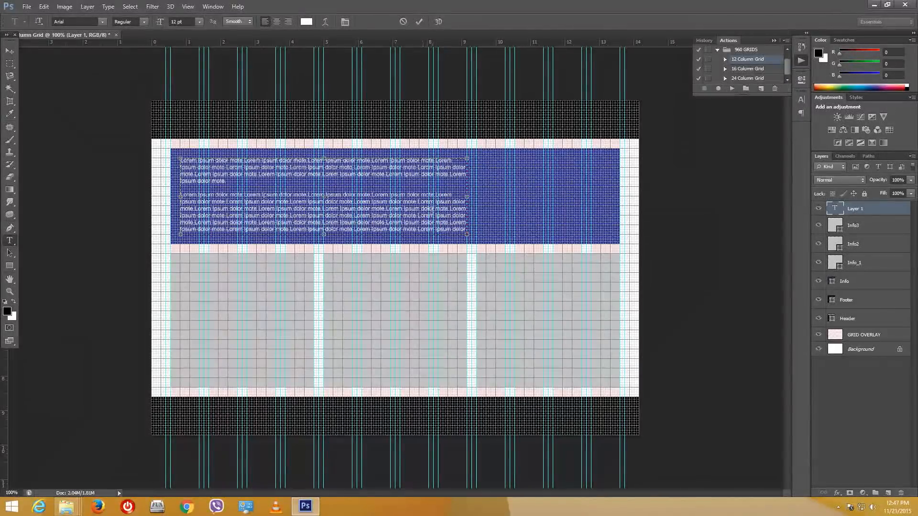
Step: Justify all the placeholder text in the blue block with the last lines left-aligned, and commit the text edit
key(ctrl+a)
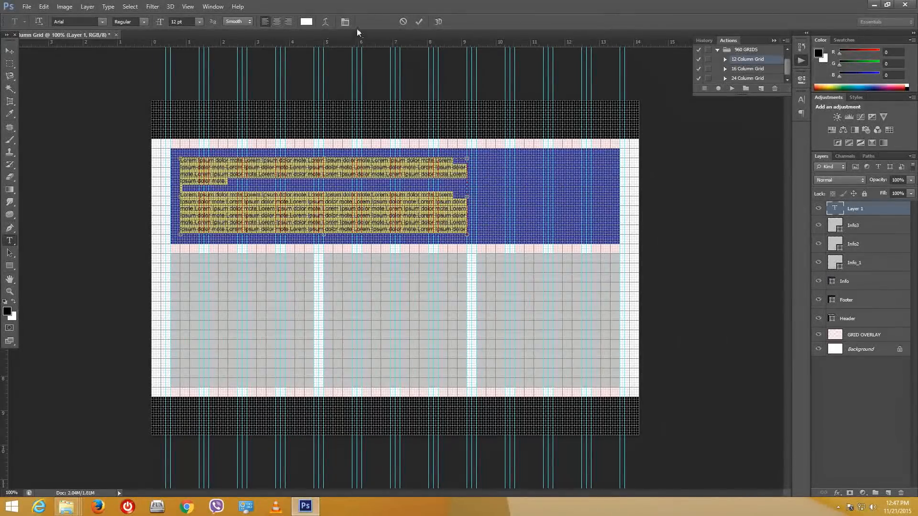
click(345, 21)
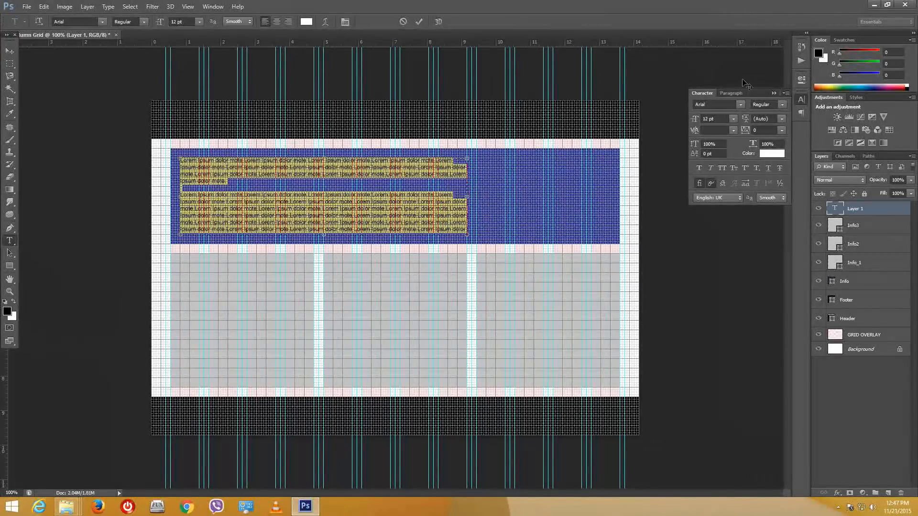
click(735, 93)
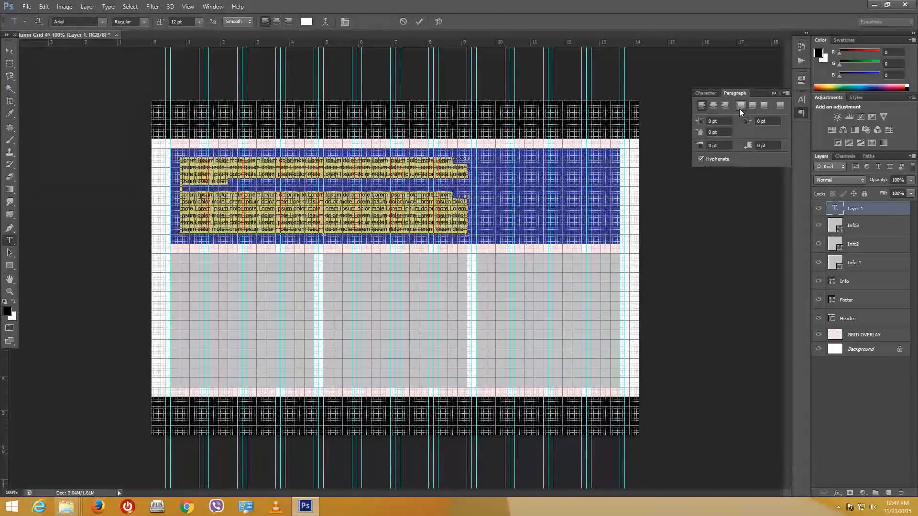
click(740, 106)
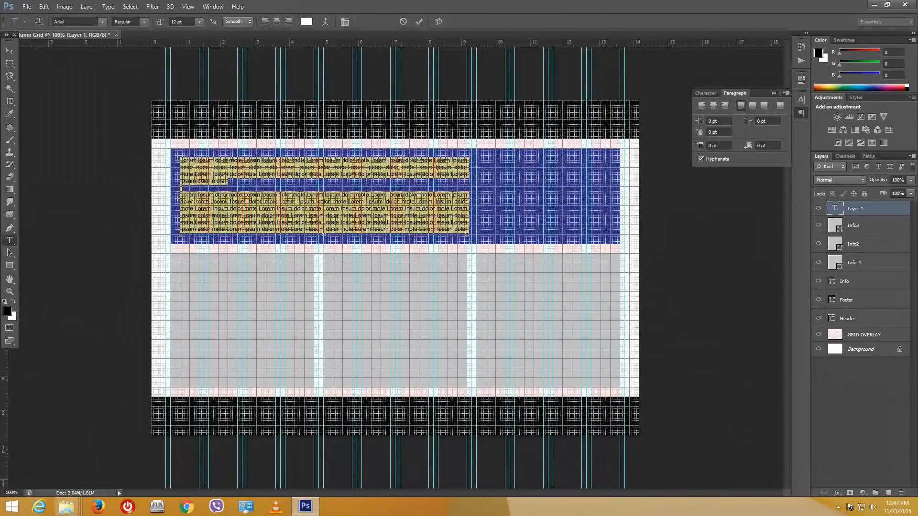
click(10, 50)
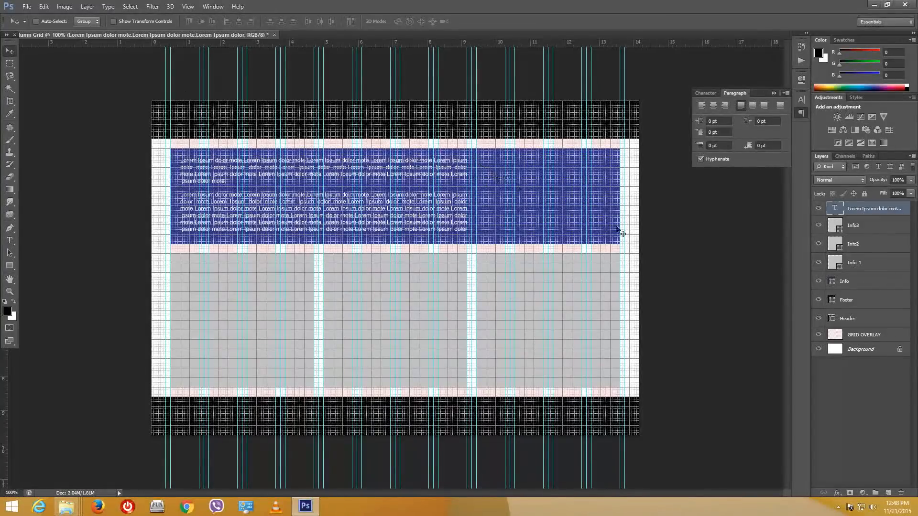
Step: Place IMG_0156.JPG, scale it to about 5.4%, and position it in the blue block beside the placeholder text
click(26, 6)
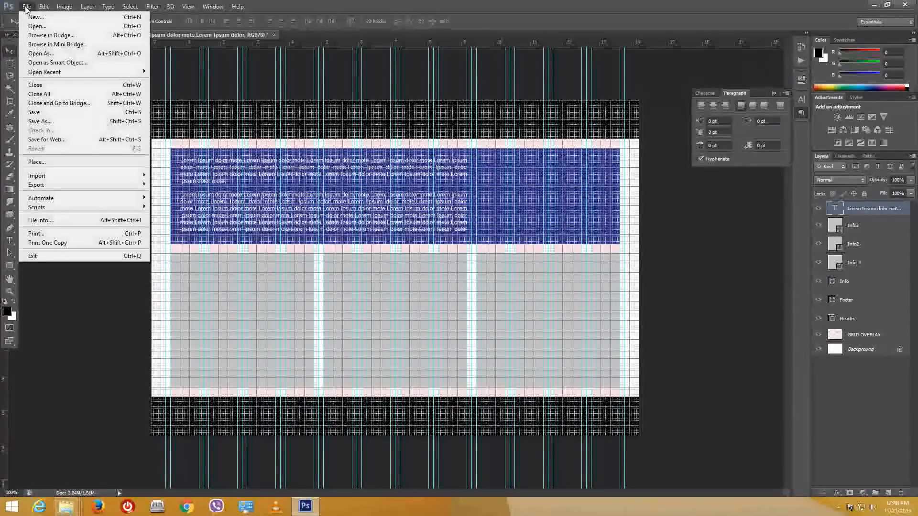
click(72, 162)
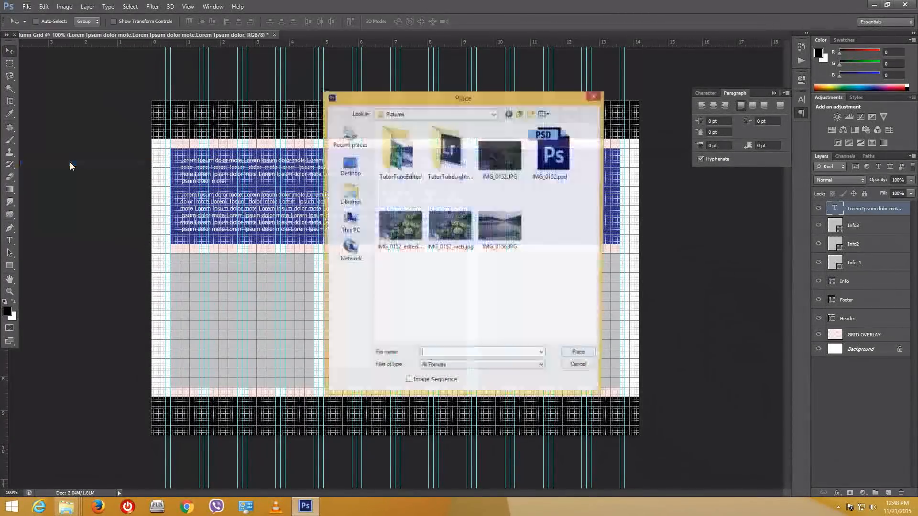
click(500, 227)
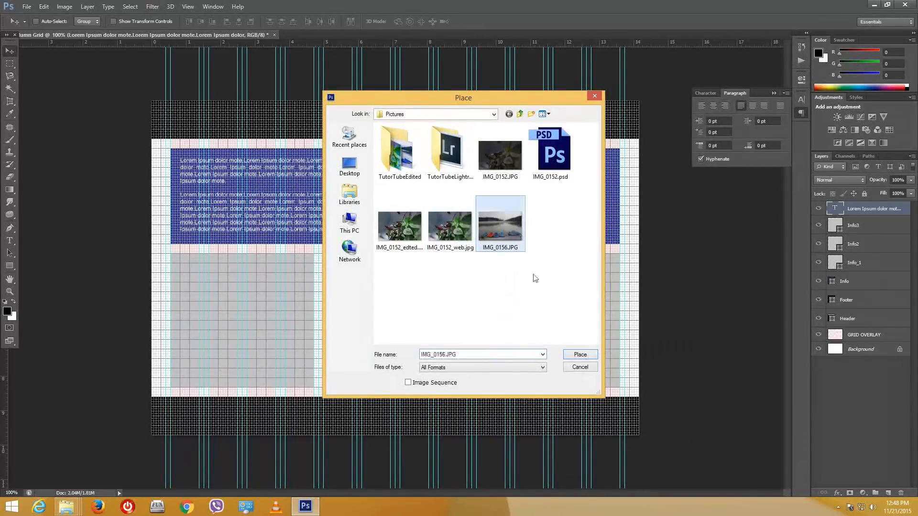
click(580, 354)
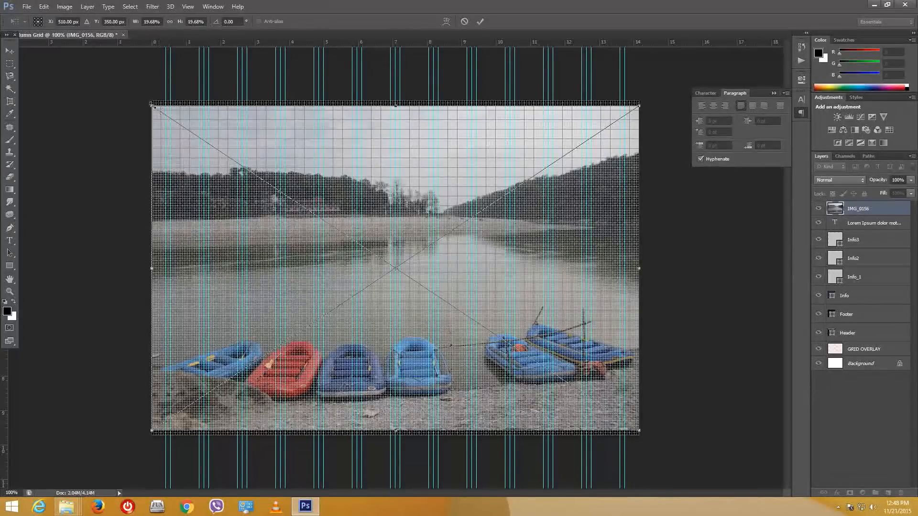
drag(154, 105, 512, 202)
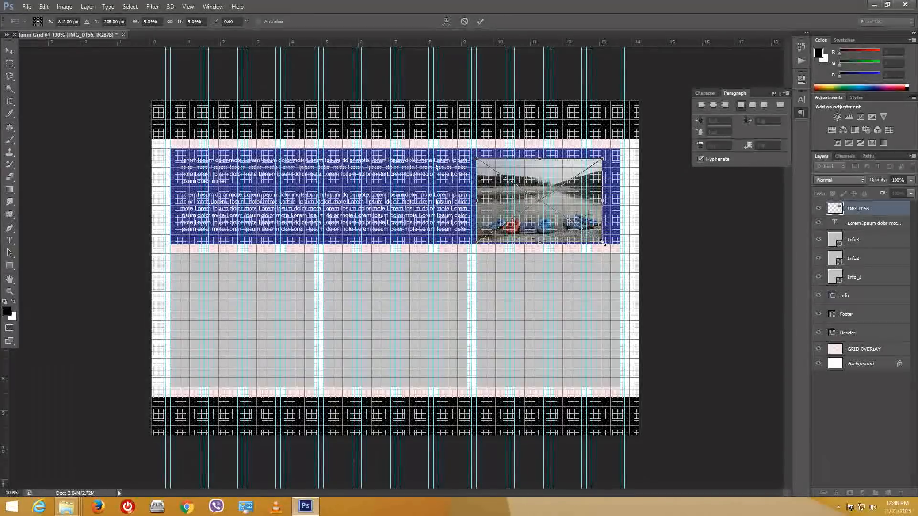
drag(603, 243, 558, 230)
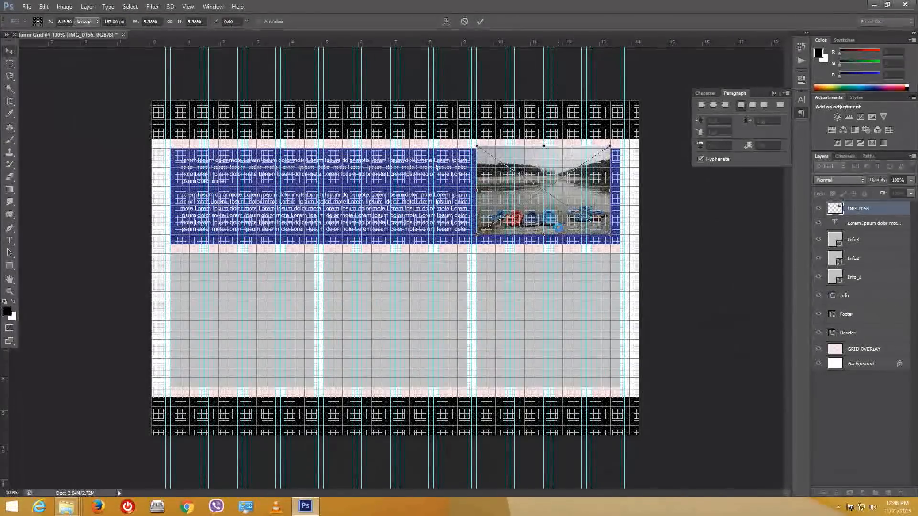
key(Return)
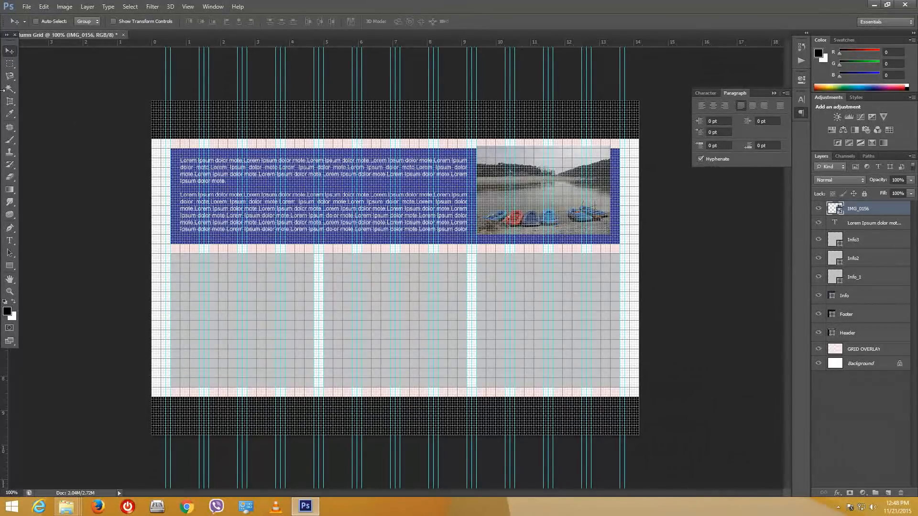
Step: Rasterize the IMG_0156 layer, delete a rectangular strip off the photo's upper edge level with the top of the text, and deselect
click(11, 64)
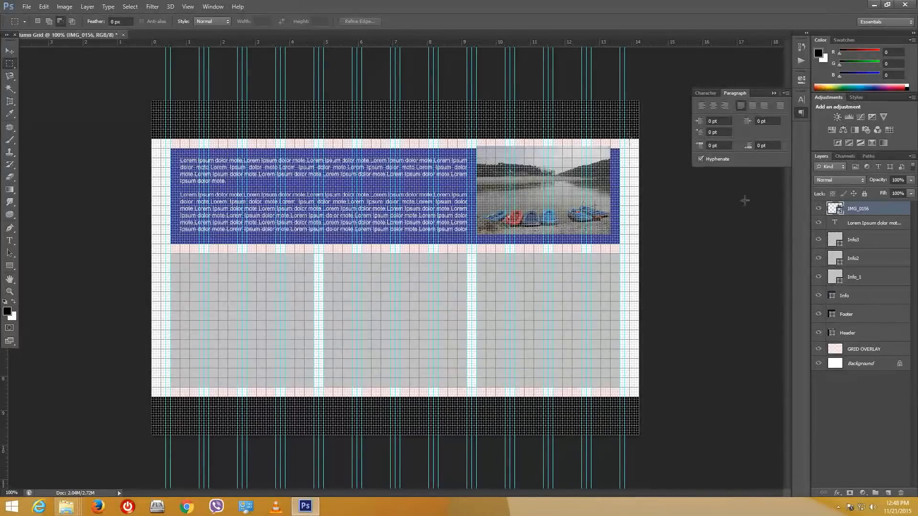
drag(636, 141, 453, 158)
key(Delete)
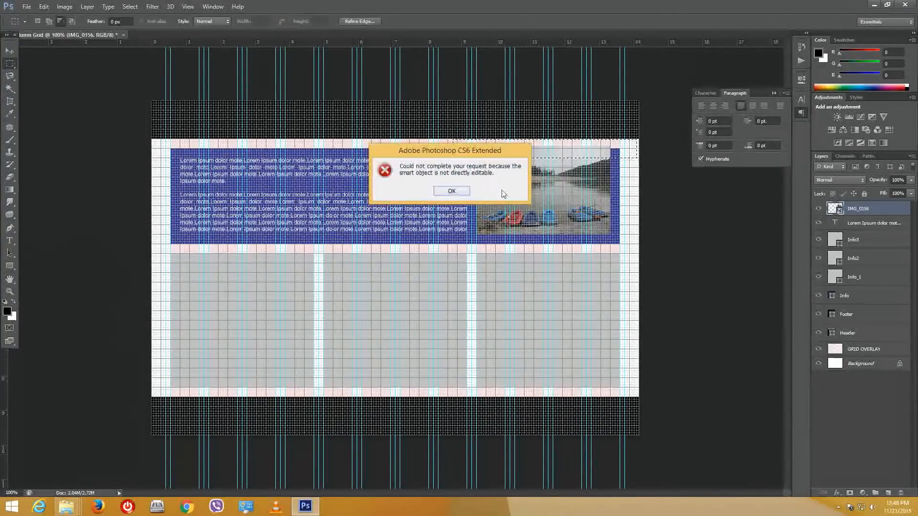
click(452, 191)
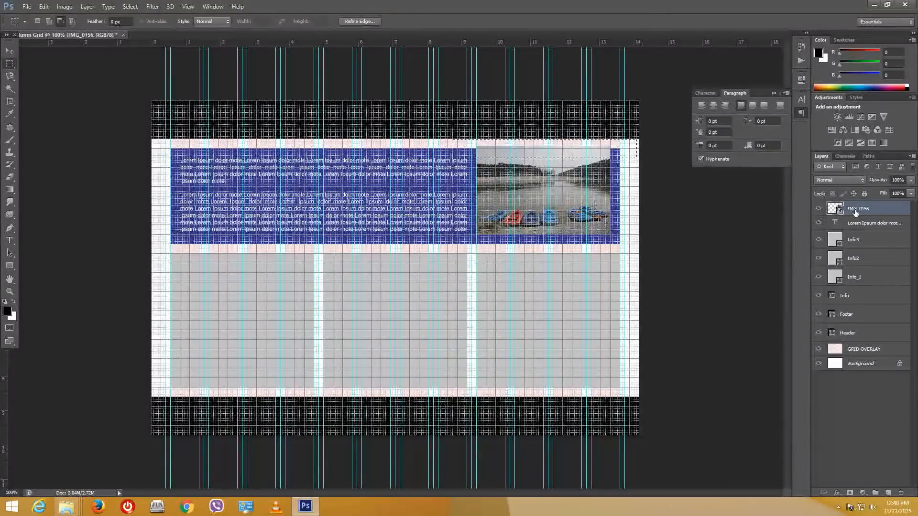
right_click(852, 210)
click(753, 229)
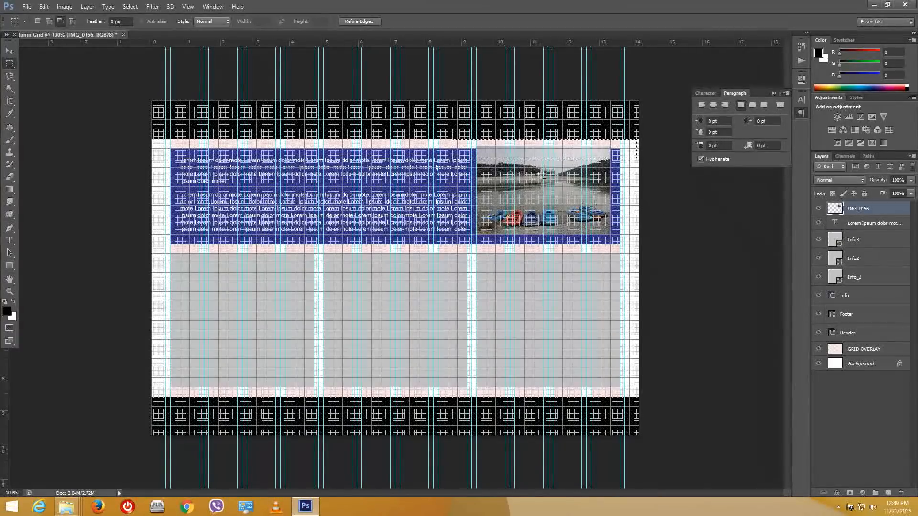
key(Delete)
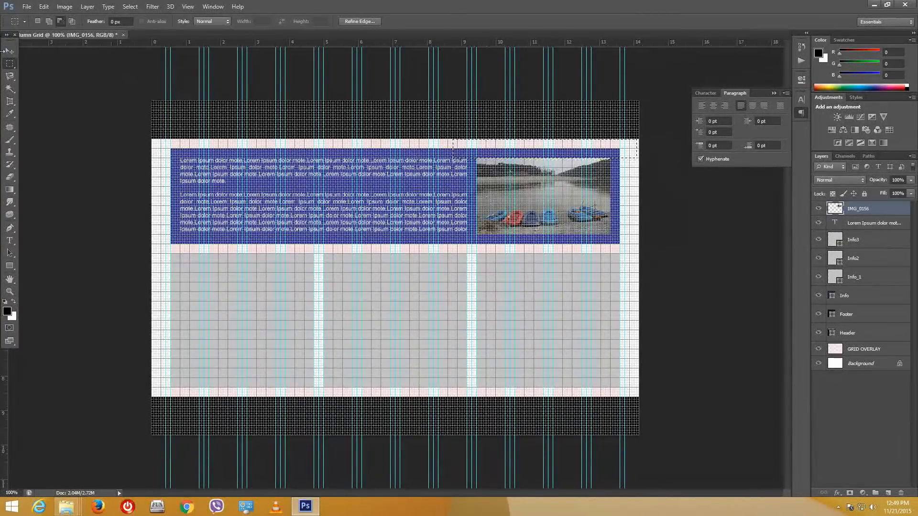
click(10, 77)
click(273, 143)
click(11, 62)
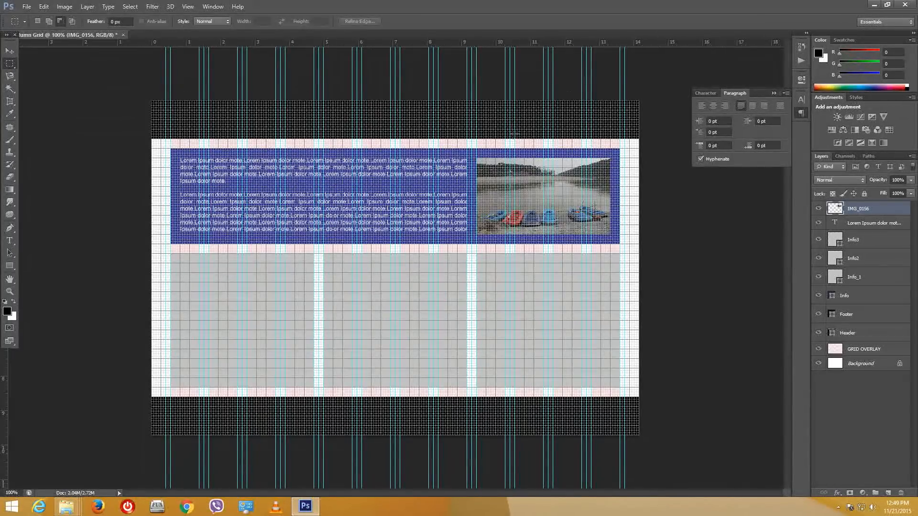
Step: Create a text box across the top of the first grey column and enter "TITLE"
click(10, 243)
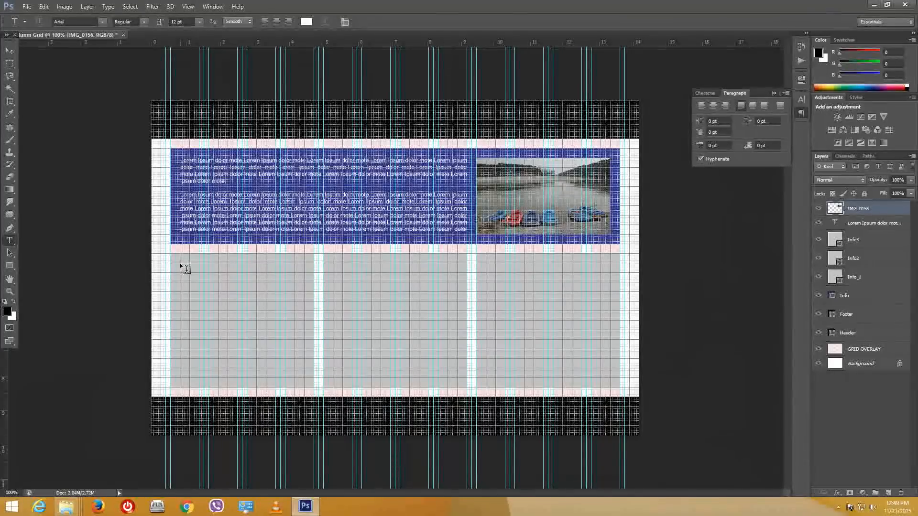
drag(181, 266, 305, 283)
text(TITL)
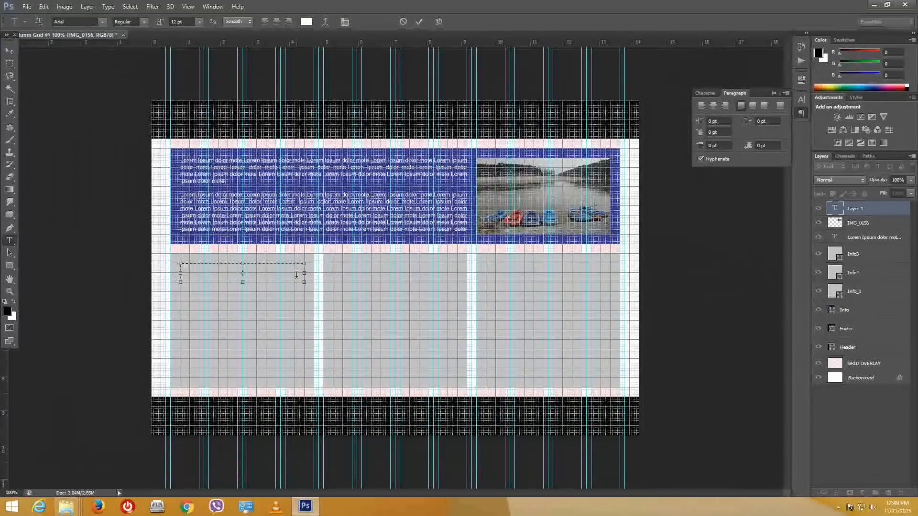
text(E)
Step: Change the colour of the "TITLE" text to near-black and its font style to Bold
drag(198, 266, 145, 269)
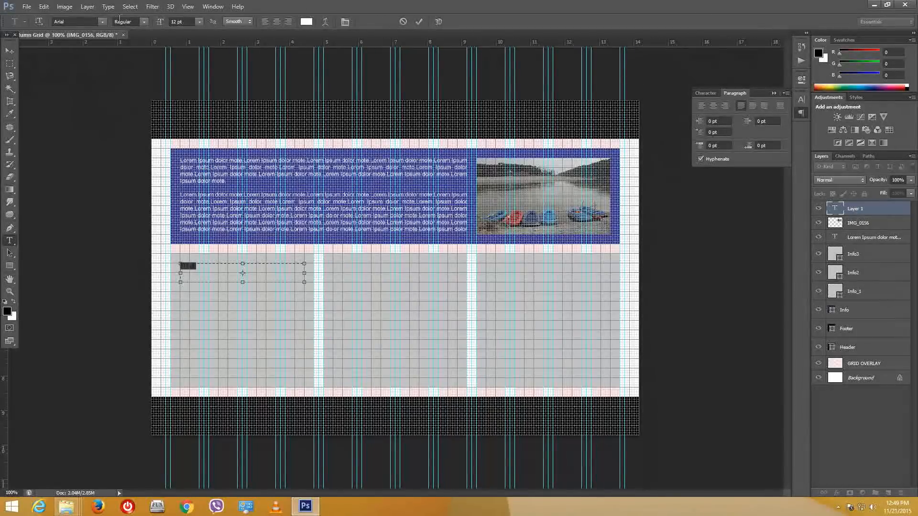
click(306, 21)
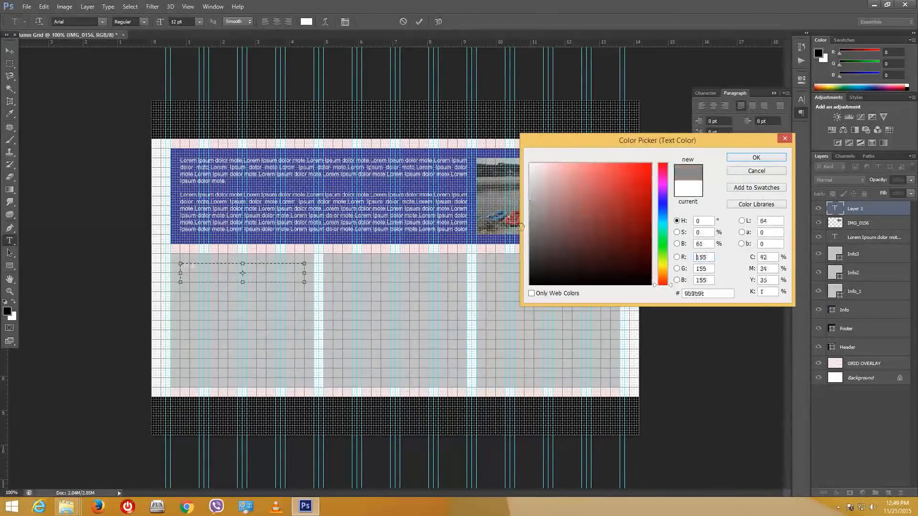
drag(521, 227, 526, 277)
click(752, 158)
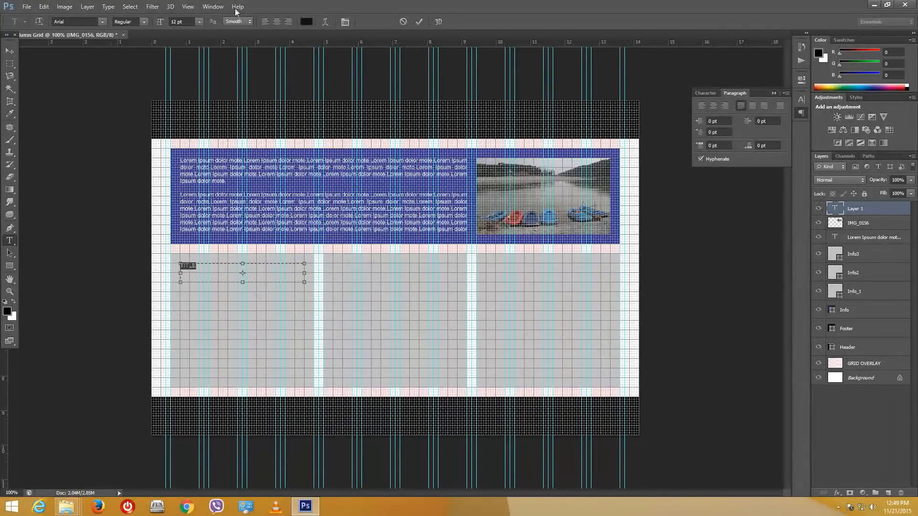
click(143, 22)
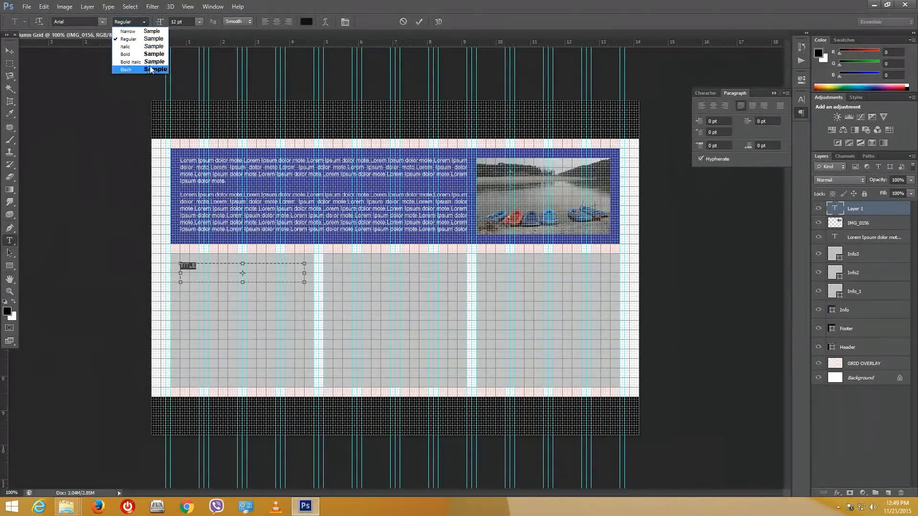
click(152, 54)
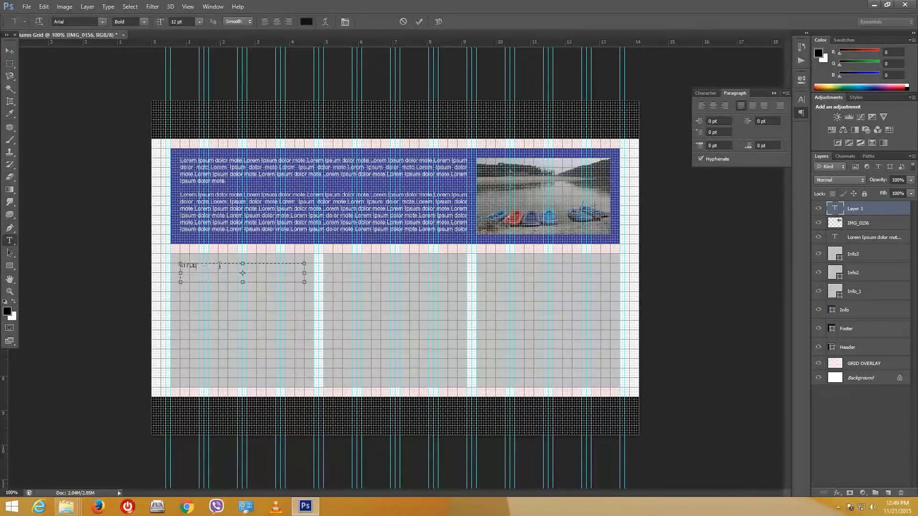
Step: Set the heading's size to 14 pt, replace its wording with "THIS IS THE TITLE", and commit the text
click(198, 24)
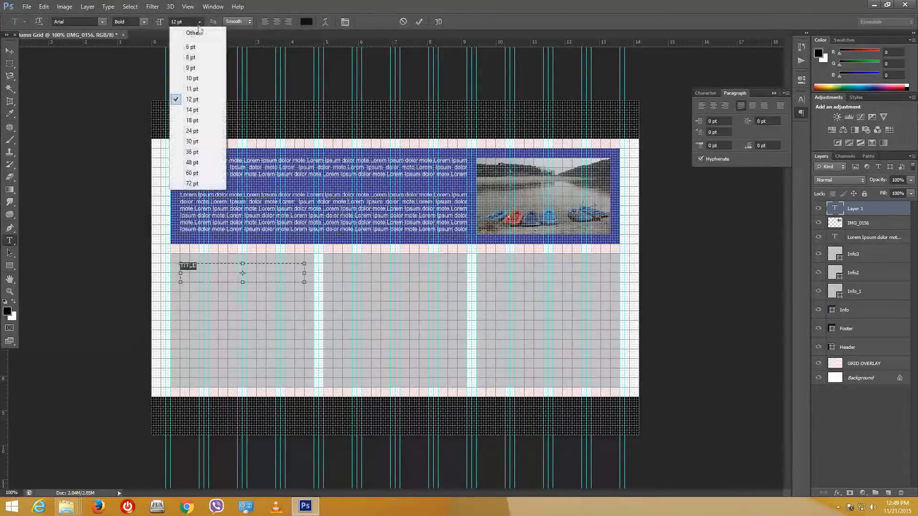
click(208, 118)
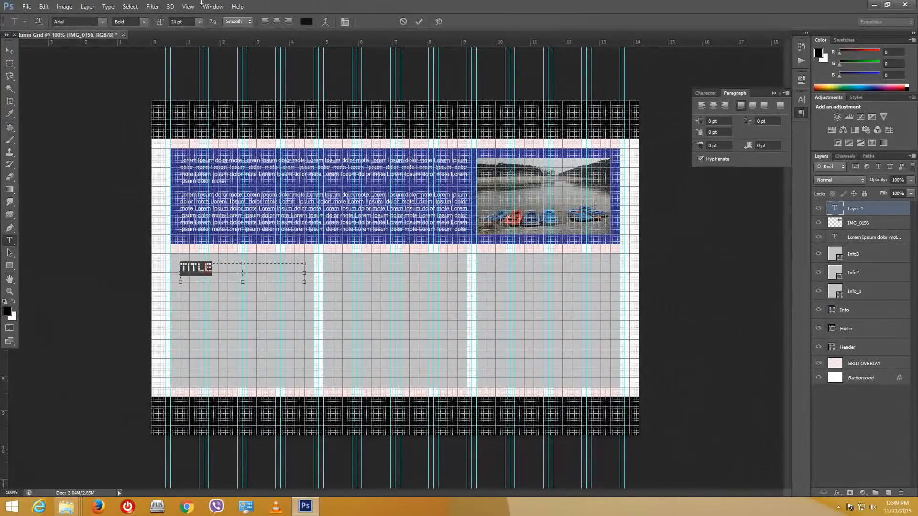
click(199, 21)
click(206, 110)
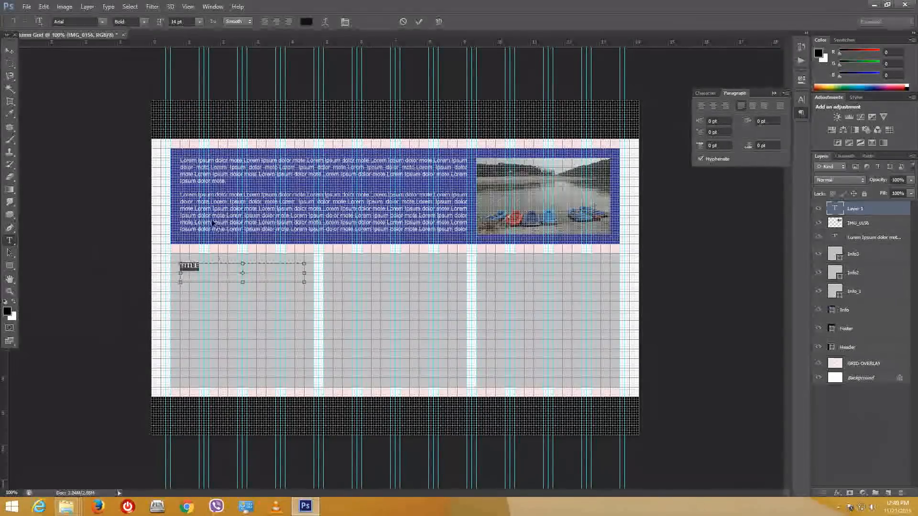
text(IS THE TITLE)
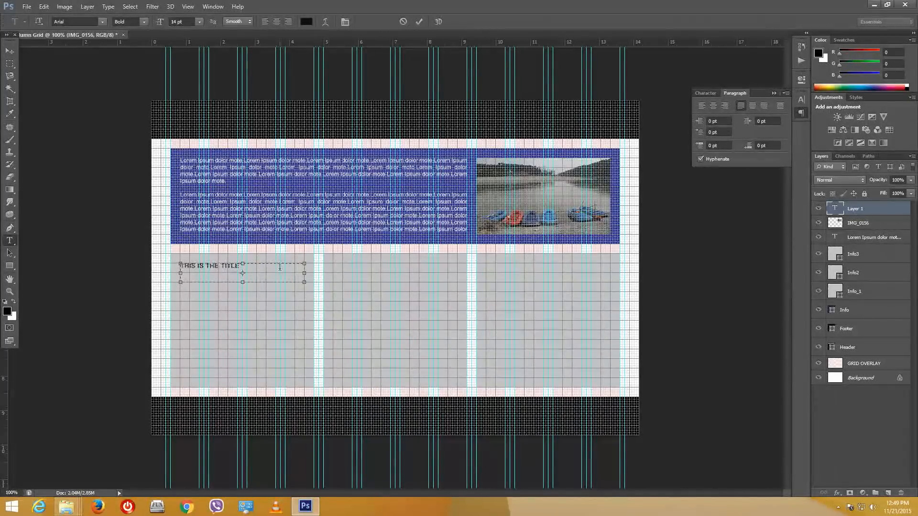
key(ctrl+a)
click(11, 51)
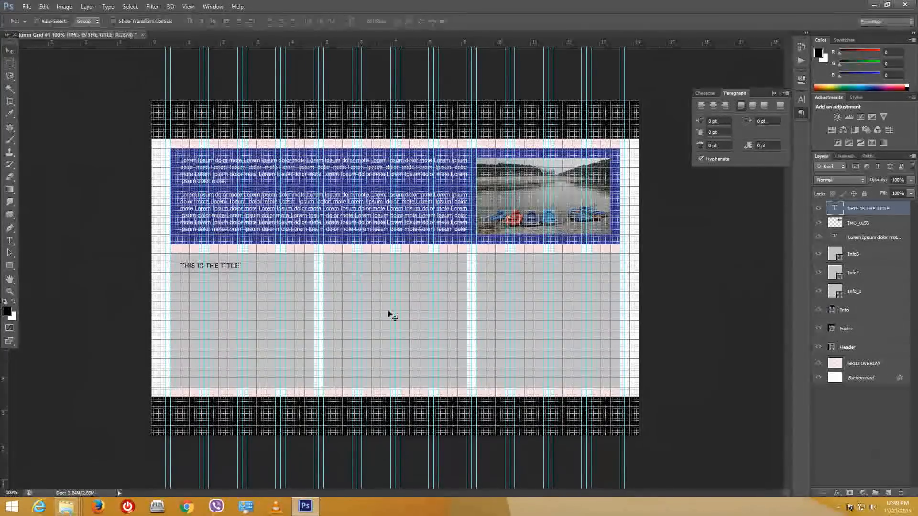
Step: Duplicate the "THIS IS THE TITLE" layer and move the copy to the matching spot at the top of the second grey column
right_click(873, 208)
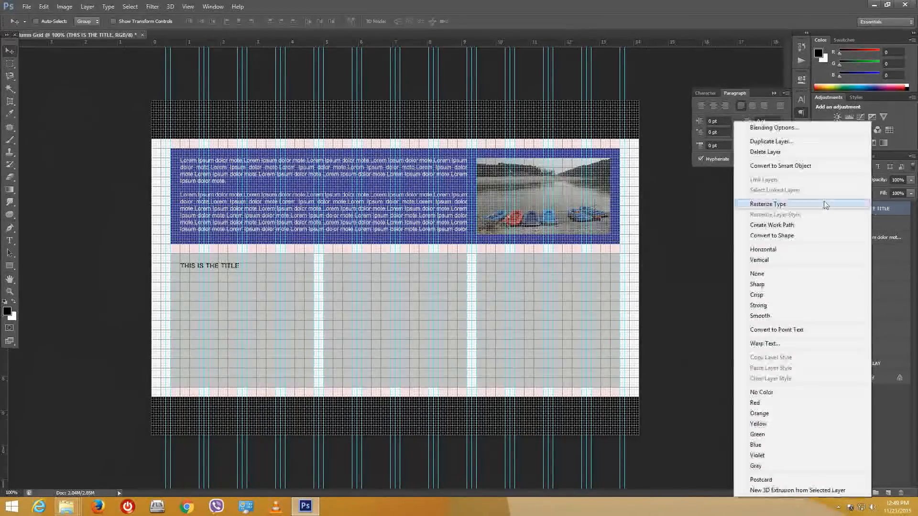
click(785, 140)
click(543, 157)
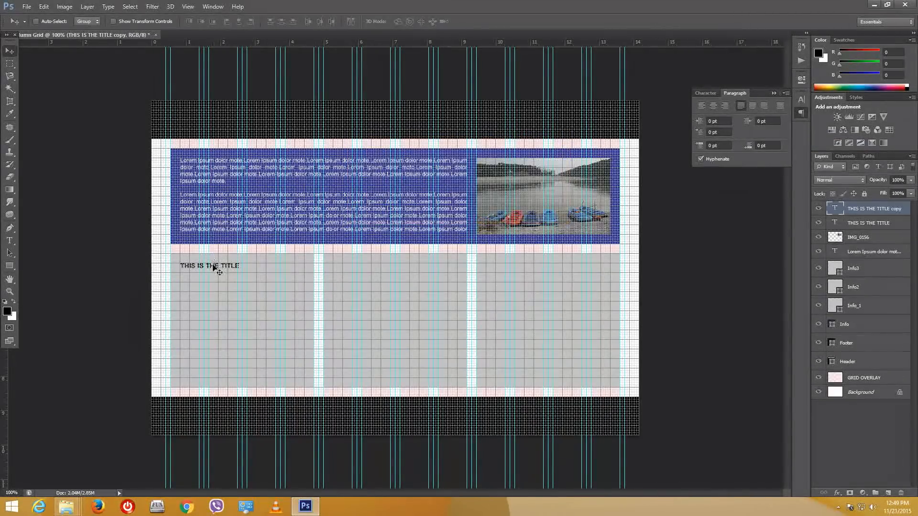
drag(345, 271, 417, 271)
key(ctrl+t)
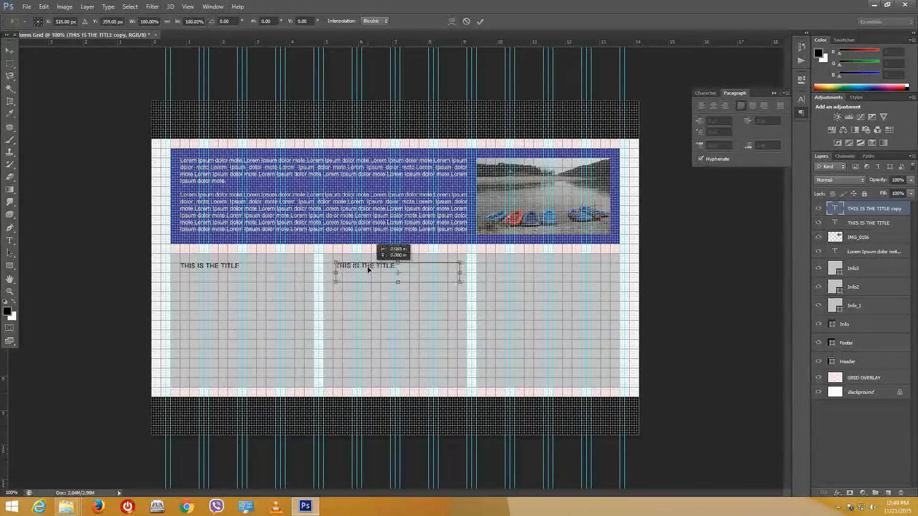
key(Return)
Step: Duplicate the second column's "THIS IS THE TITLE" layer and move the copy to the matching spot at the top of the third grey column
right_click(858, 209)
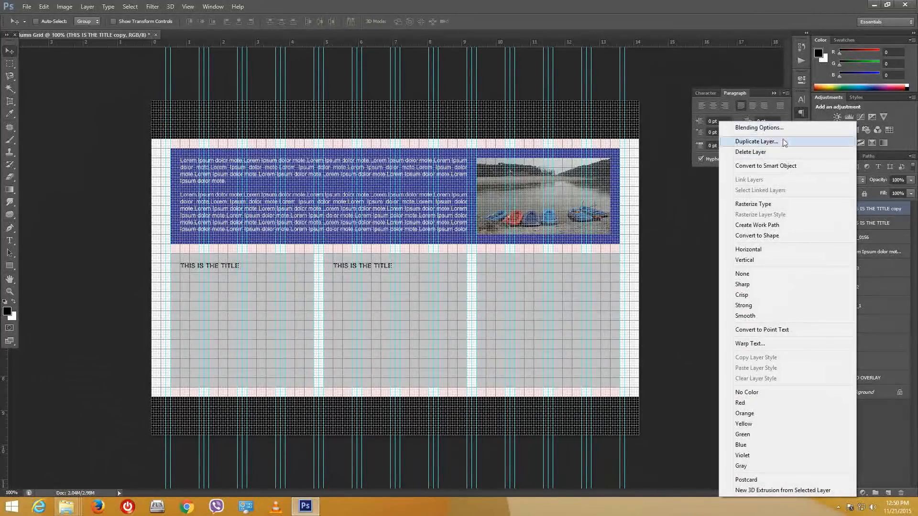
click(756, 142)
click(549, 157)
key(ctrl+t)
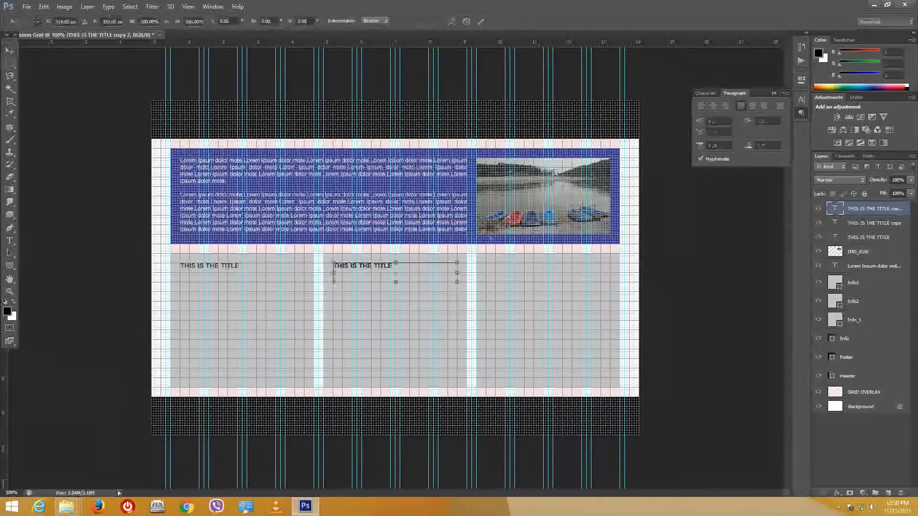
drag(435, 268, 586, 268)
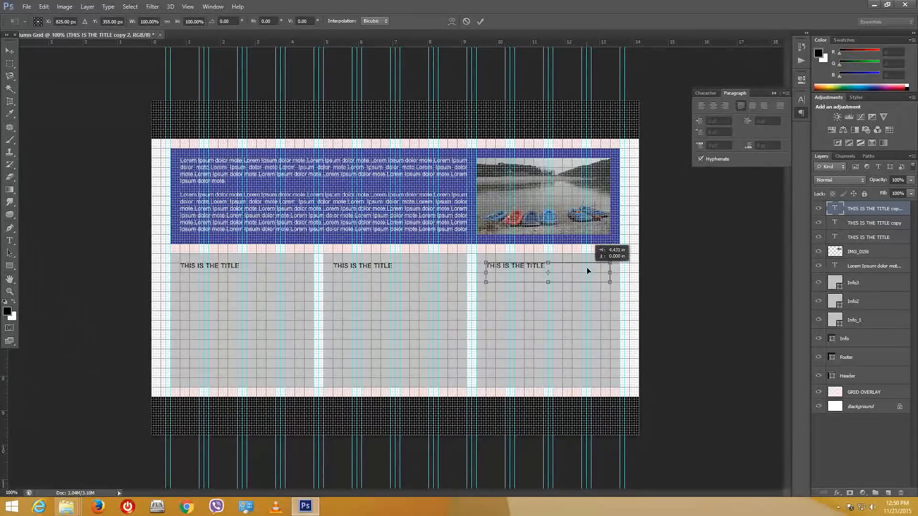
key(Return)
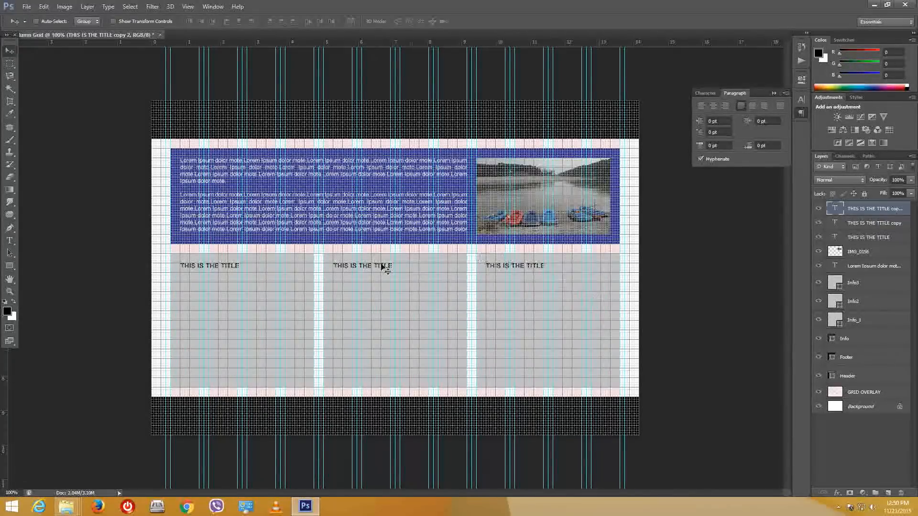
Step: Create a paragraph text box under the first column's title and enter "Lorem ipusum dolor mort"
click(10, 242)
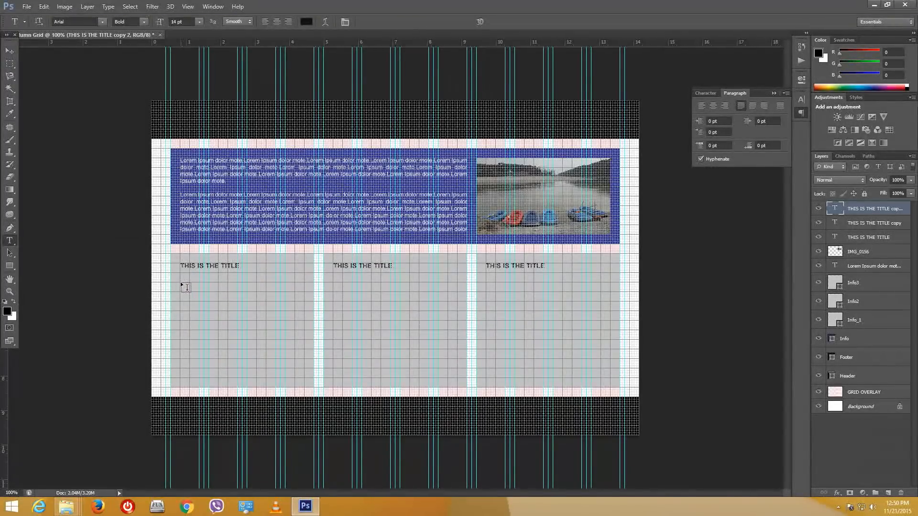
drag(180, 283, 304, 377)
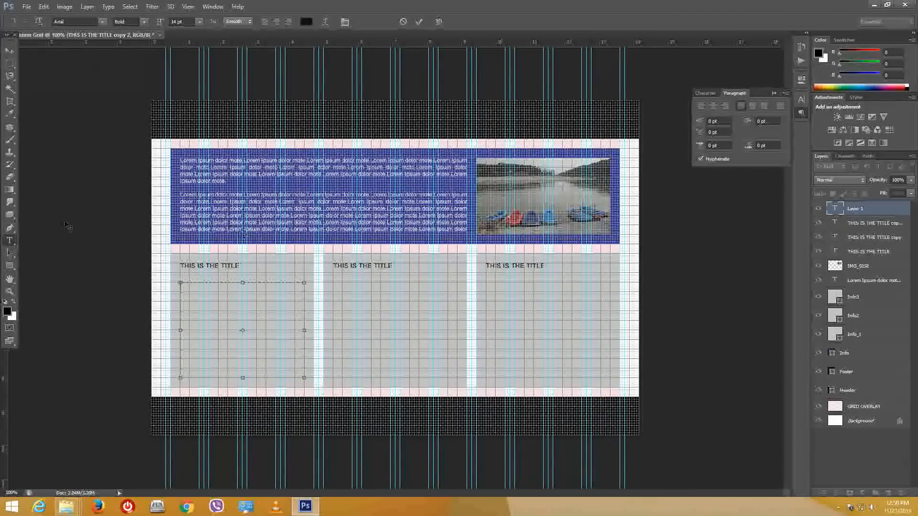
text(Lorem ipusum)
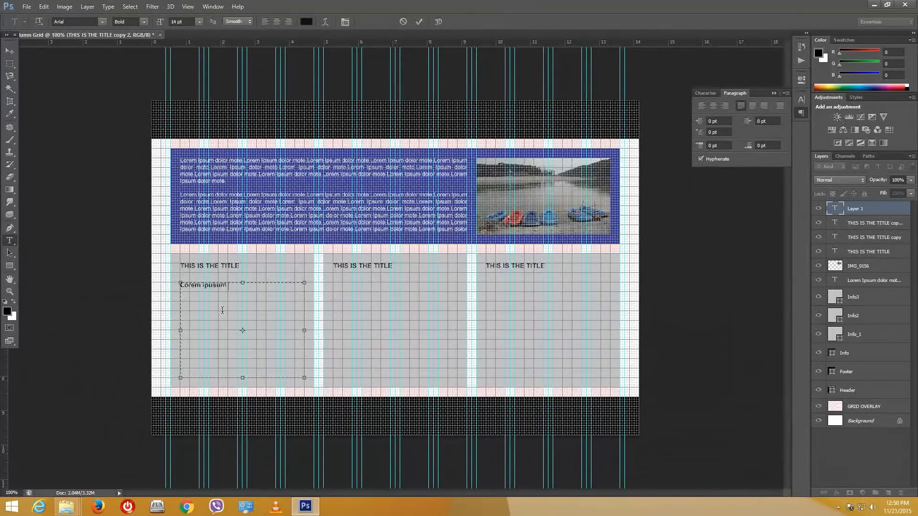
text( dolo)
text(d)
Step: Fill the first column's text box with repeated copies of the placeholder phrase and commit the text
drag(265, 287, 183, 289)
key(ctrl+c)
key(ctrl+v)
key(ctrl+v)
key(ctrl+v)
key(ctrl+v)
key(ctrl+v)
key(ctrl+v)
key(ctrl+v)
key(ctrl+v)
key(ctrl+v)
key(ctrl+v)
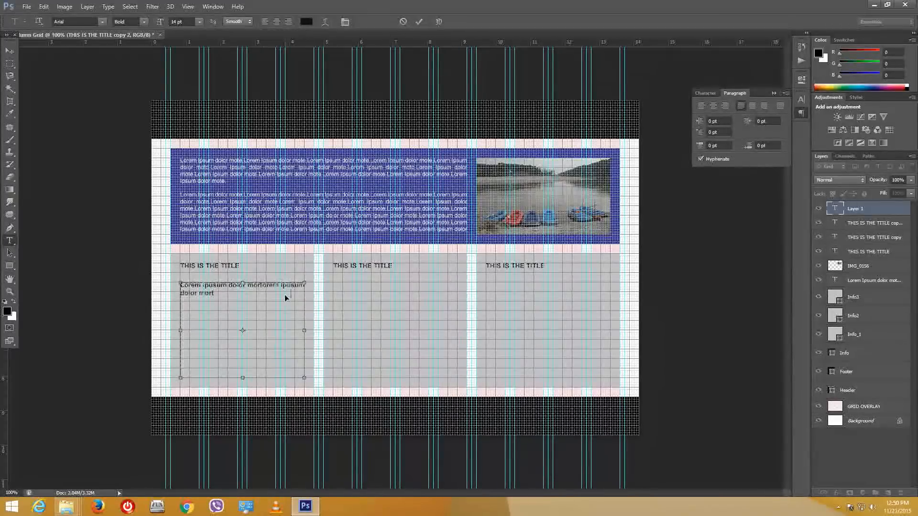
key(ctrl+v)
key(ctrl+v)
key(ctrl+v)
key(ctrl+v)
key(ctrl+v)
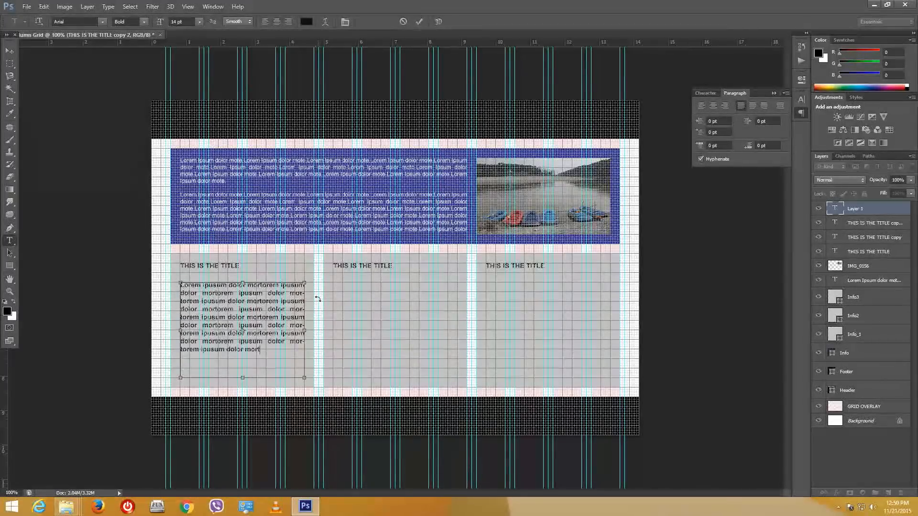
click(13, 54)
Step: Split the first column's placeholder text into two paragraphs with a blank line after its fifth line, and commit it
click(9, 241)
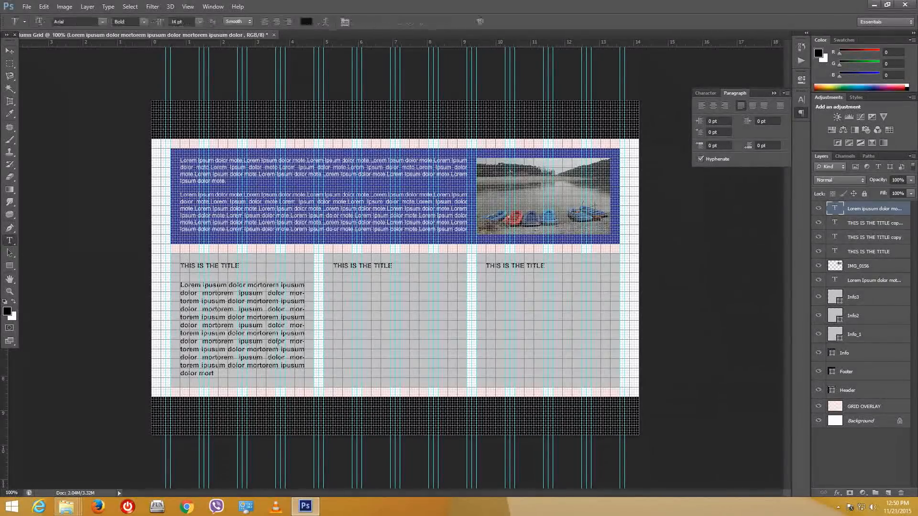
click(284, 322)
key(Return)
key(Return)
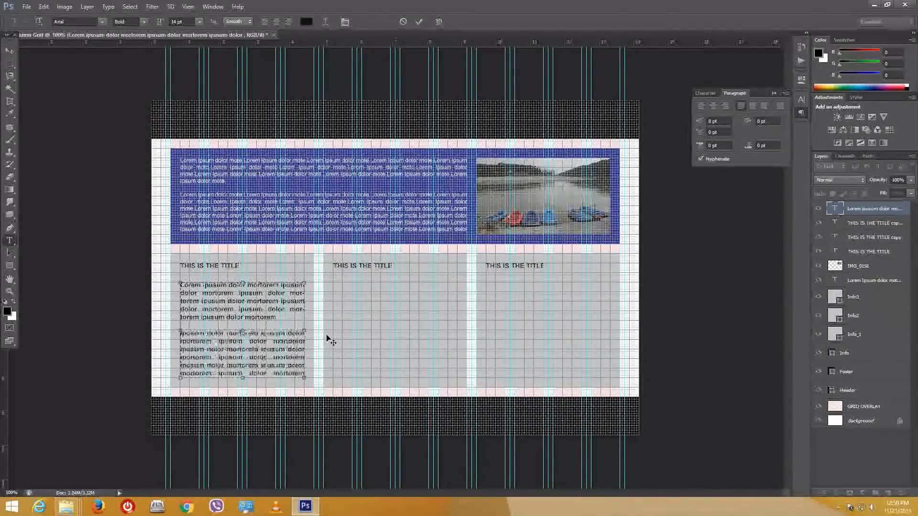
click(9, 50)
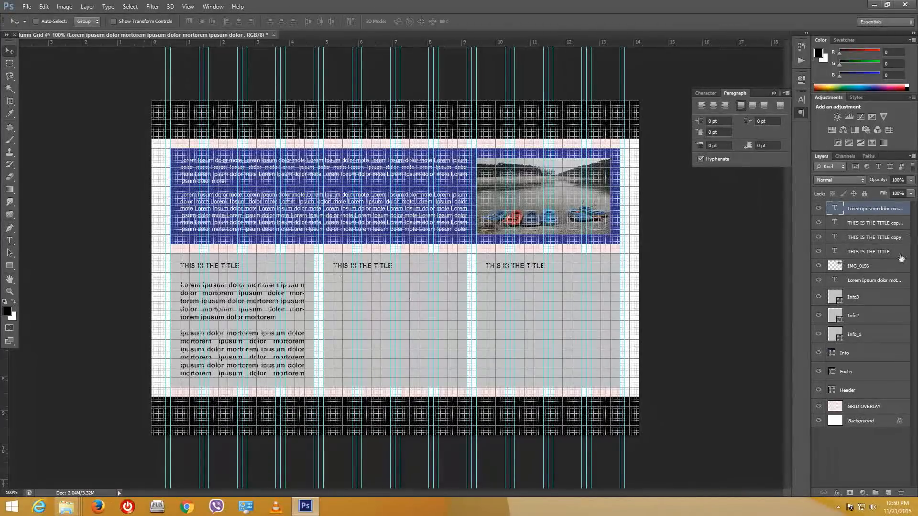
Step: Duplicate the first column's body text layer and align the copy beneath the title in the second grey column
right_click(871, 209)
click(771, 141)
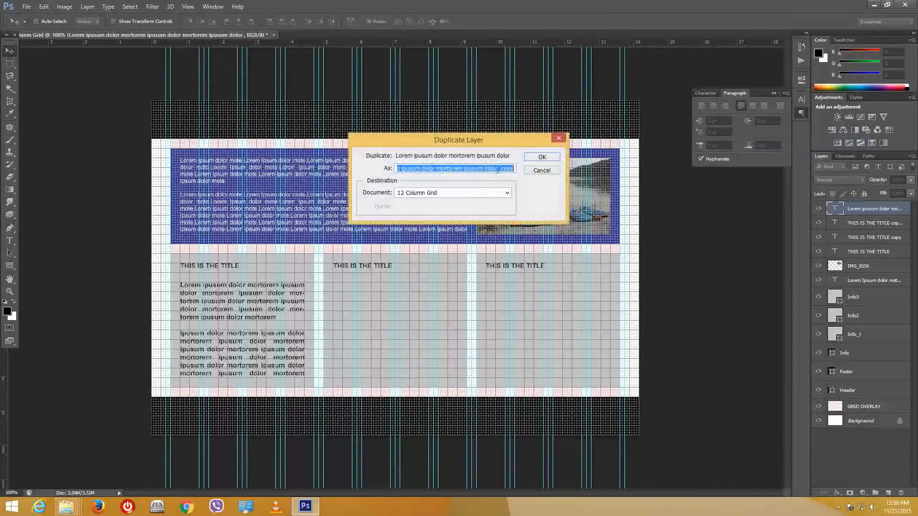
click(542, 156)
drag(270, 299, 410, 302)
key(ctrl+t)
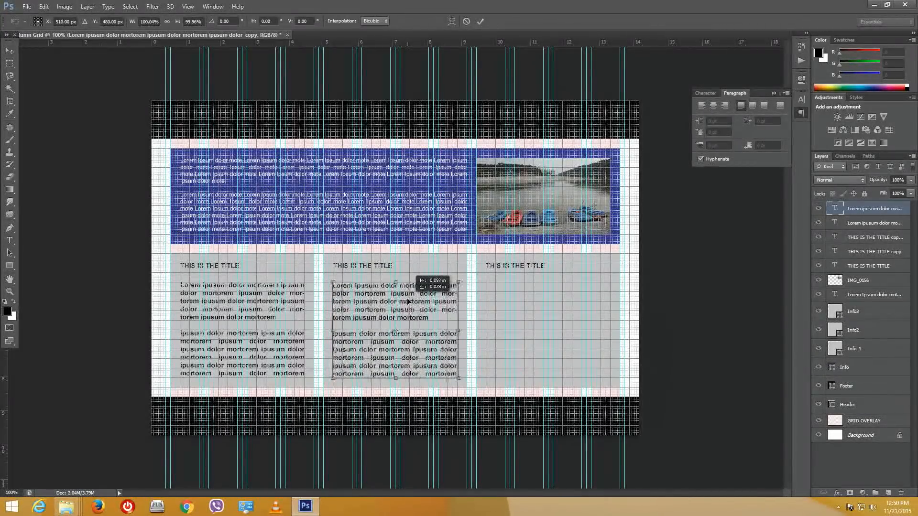
key(Up)
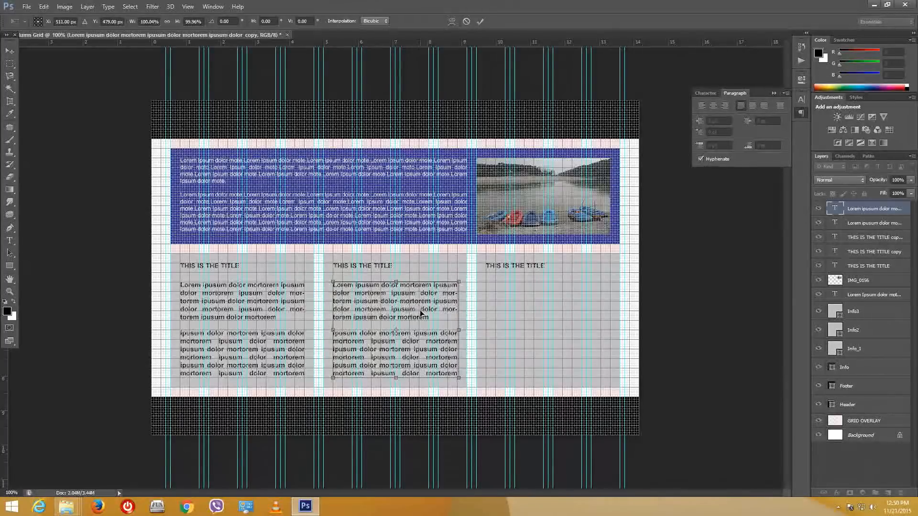
key(Left)
key(Return)
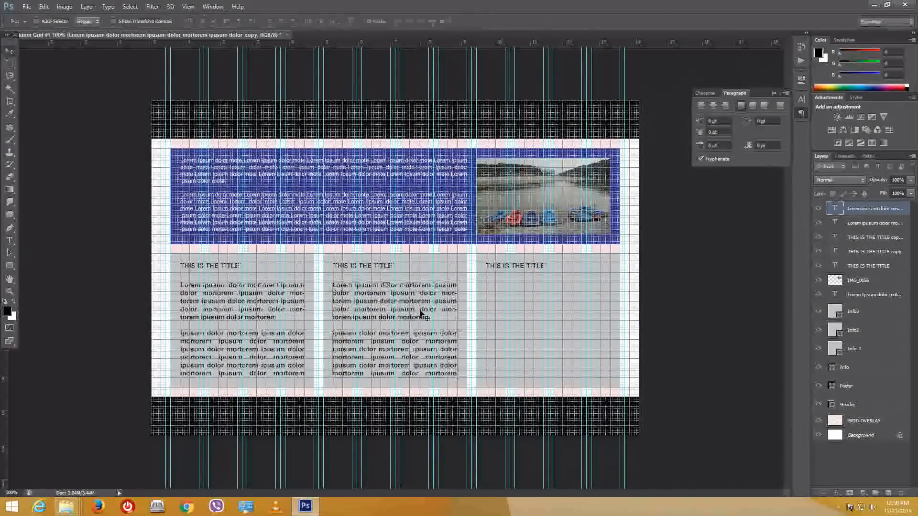
Step: Duplicate the second column's body text layer and place the copy beneath the title in the third grey column
right_click(861, 209)
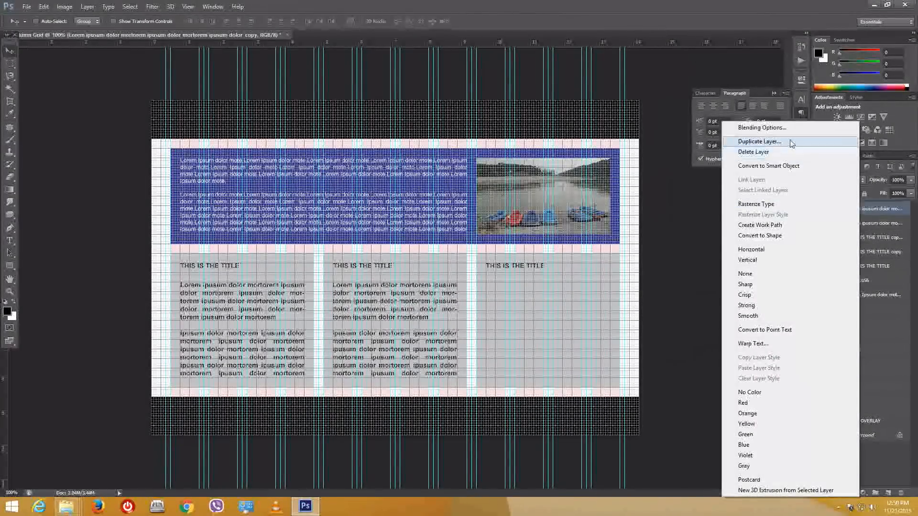
click(738, 137)
click(541, 157)
drag(398, 328, 554, 328)
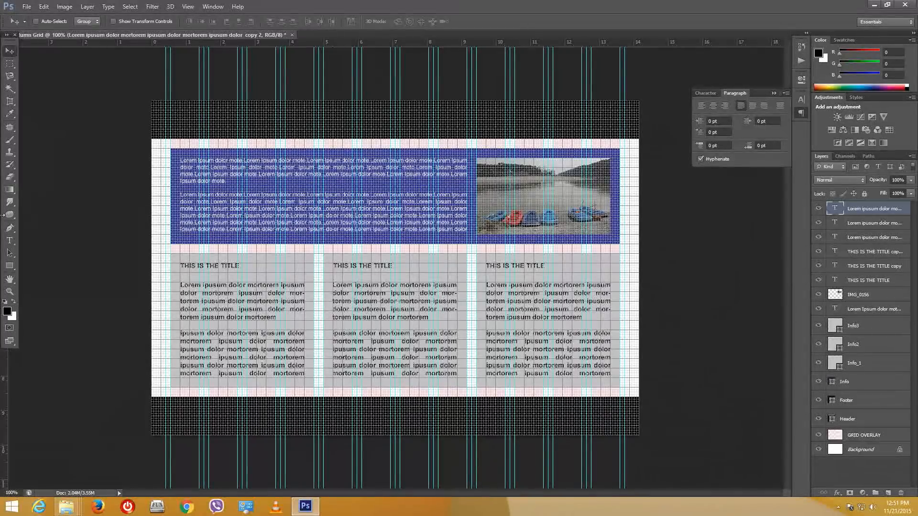
Step: Create a text box in the dark header band, from near its left edge to about the middle of the page
click(10, 240)
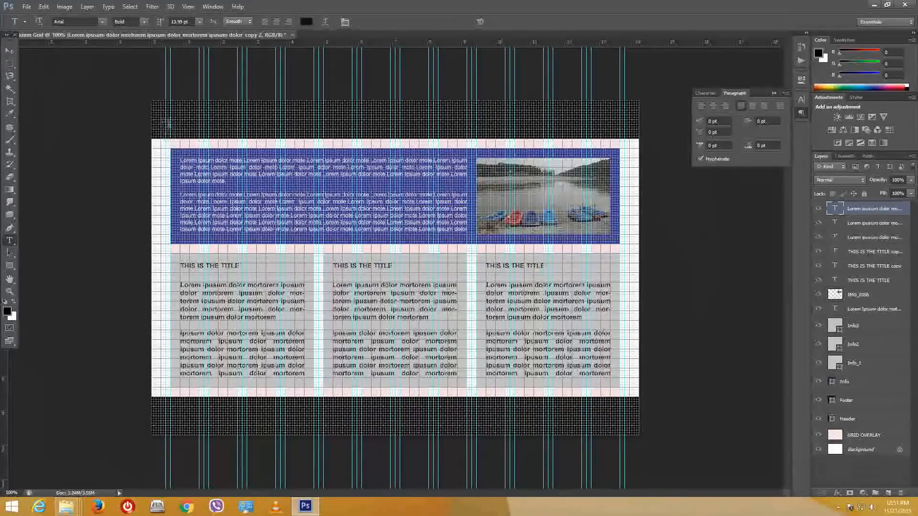
drag(167, 111, 395, 131)
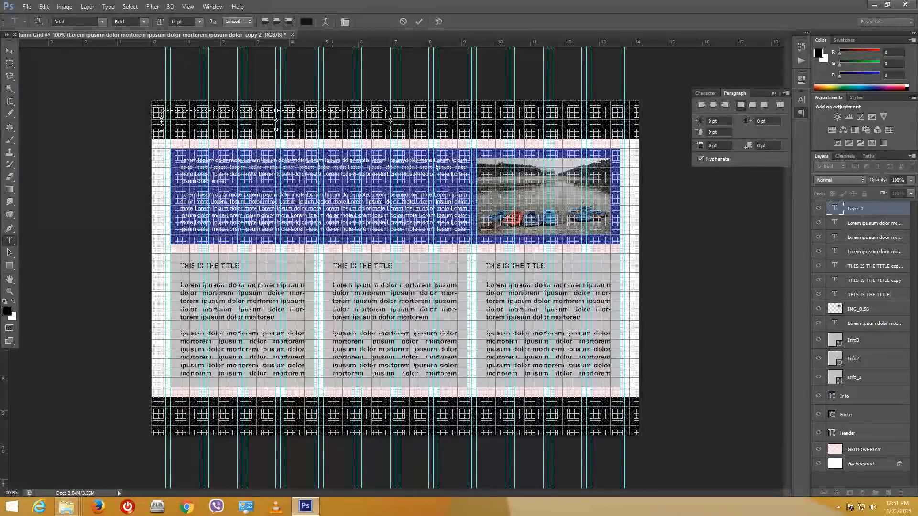
Step: Set the empty header text box's colour to white and its font to Myriad Pro Bold Condensed
click(306, 21)
click(531, 165)
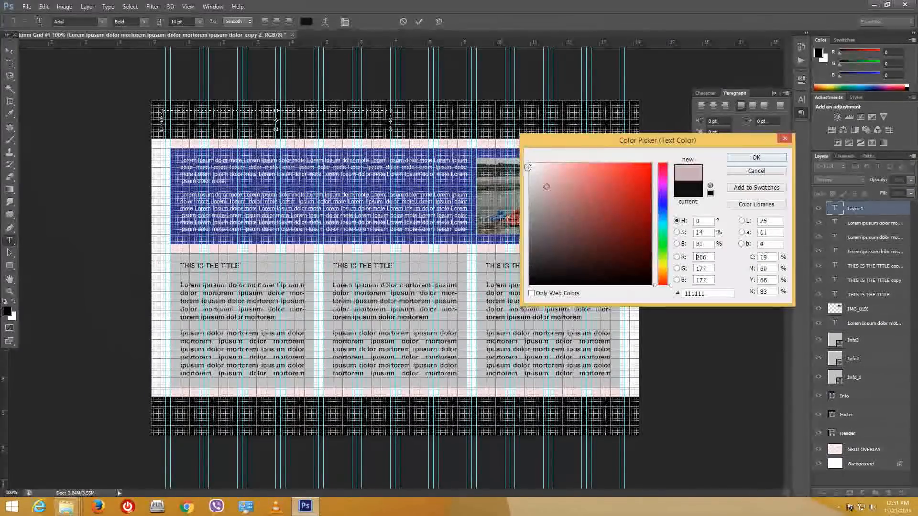
click(756, 157)
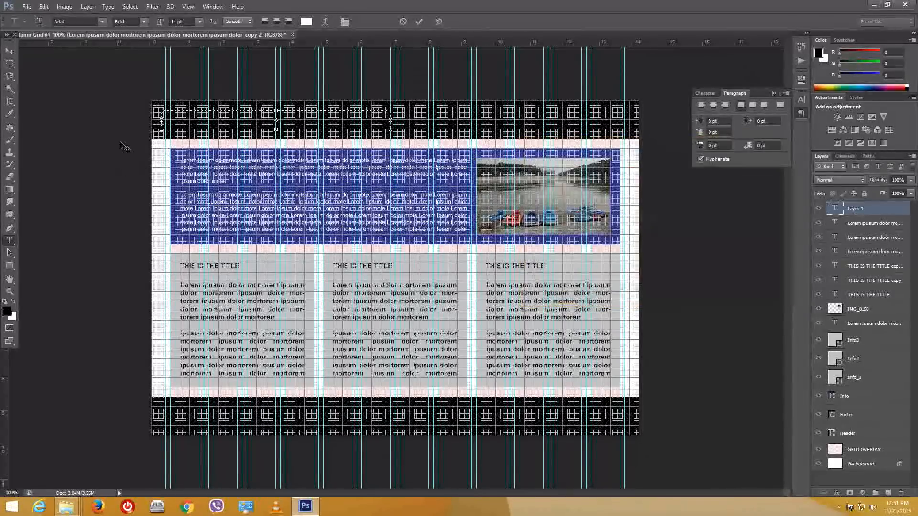
text(Myriad Pro)
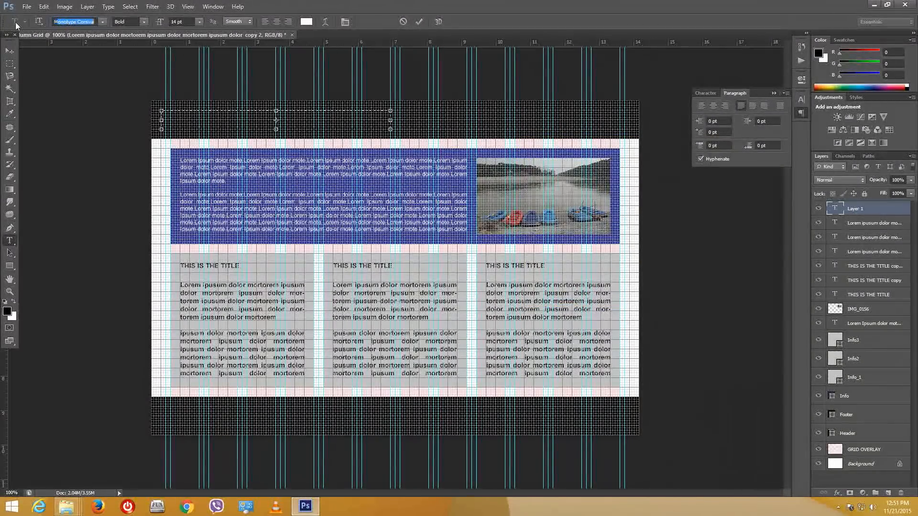
key(Return)
click(144, 21)
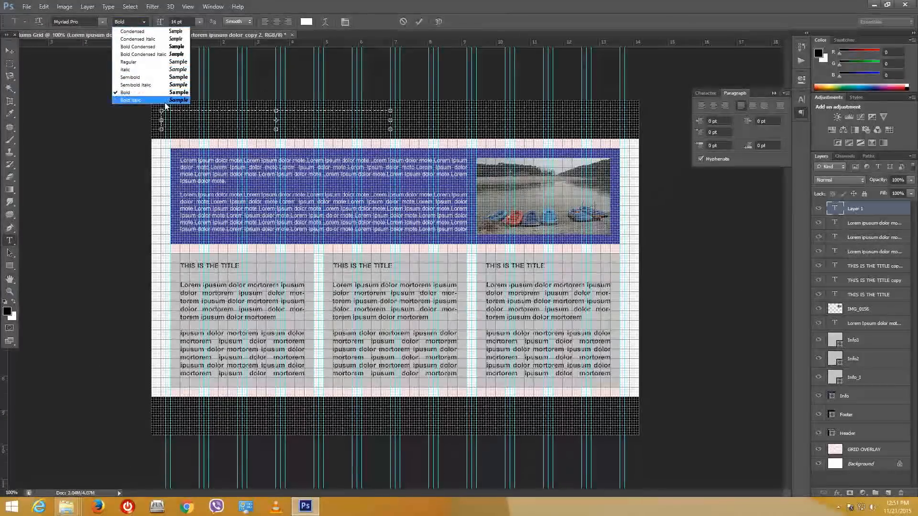
click(154, 46)
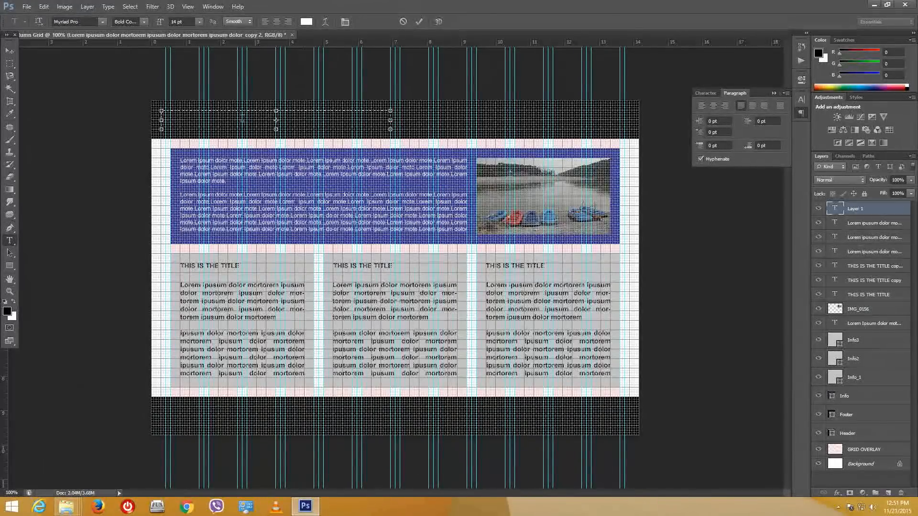
Step: Enter "Home" in the header text box and set the word's colour to white (ffffff)
drag(119, 120, 121, 120)
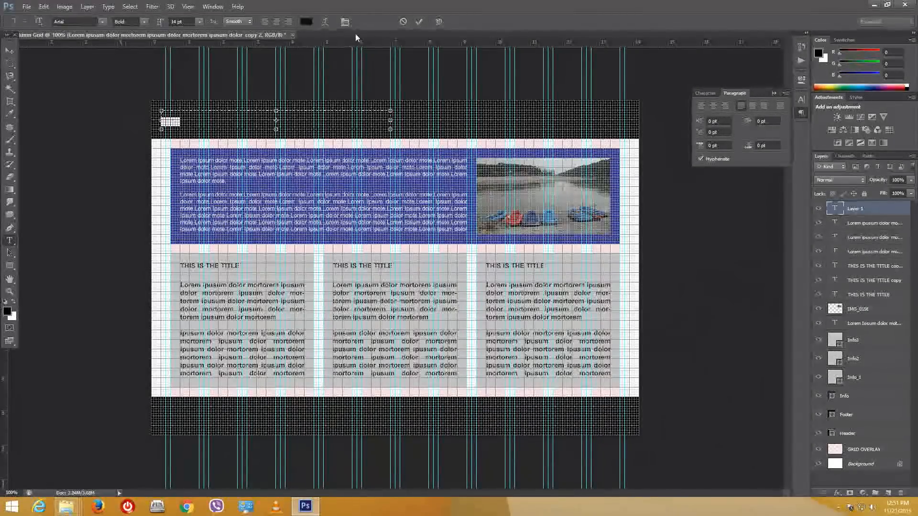
click(306, 21)
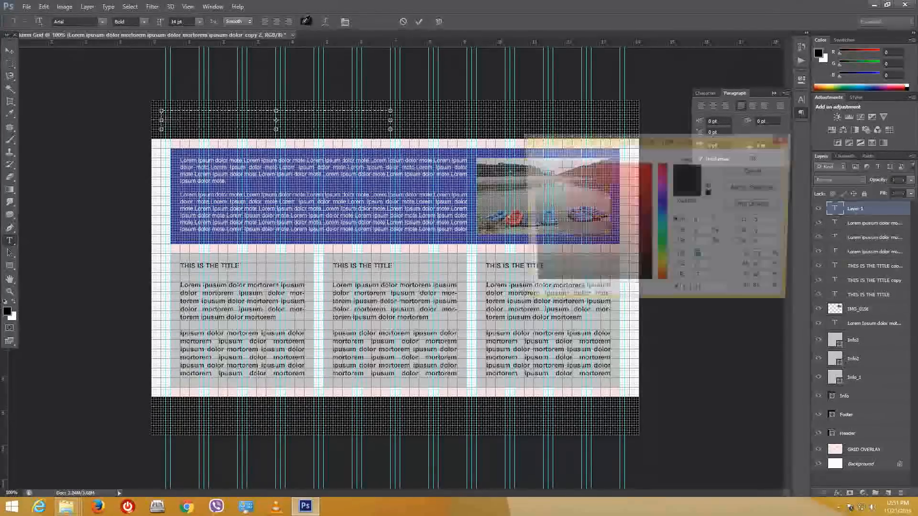
drag(573, 185, 509, 148)
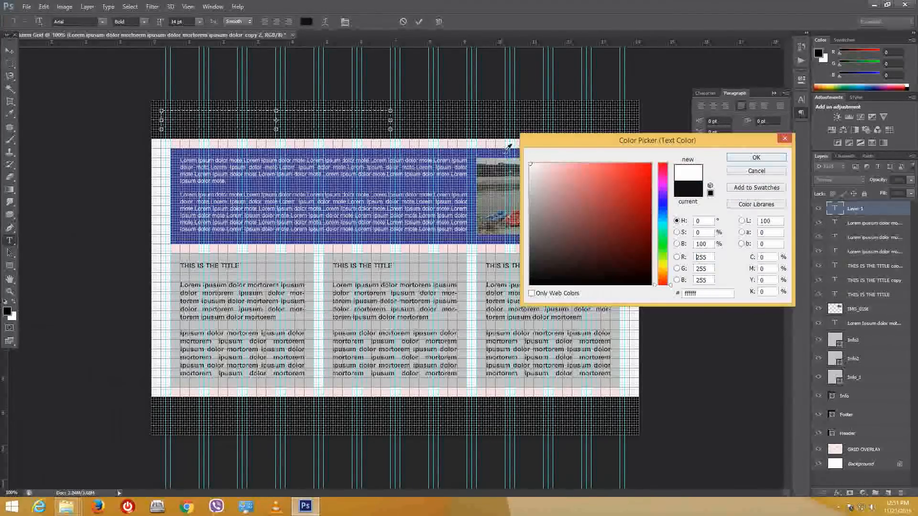
click(763, 158)
Step: Format the "Home" text as Myriad Pro, Bold Condensed, 18 pt, and commit it
click(144, 22)
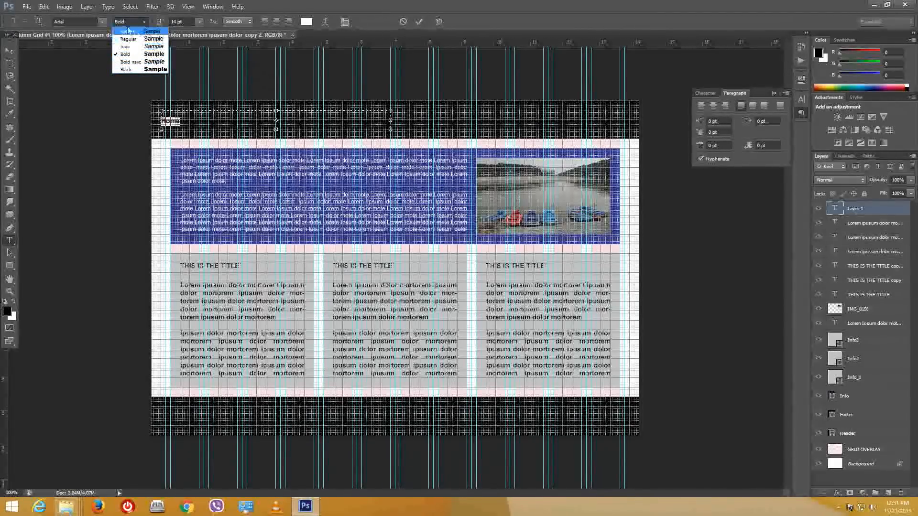
click(86, 21)
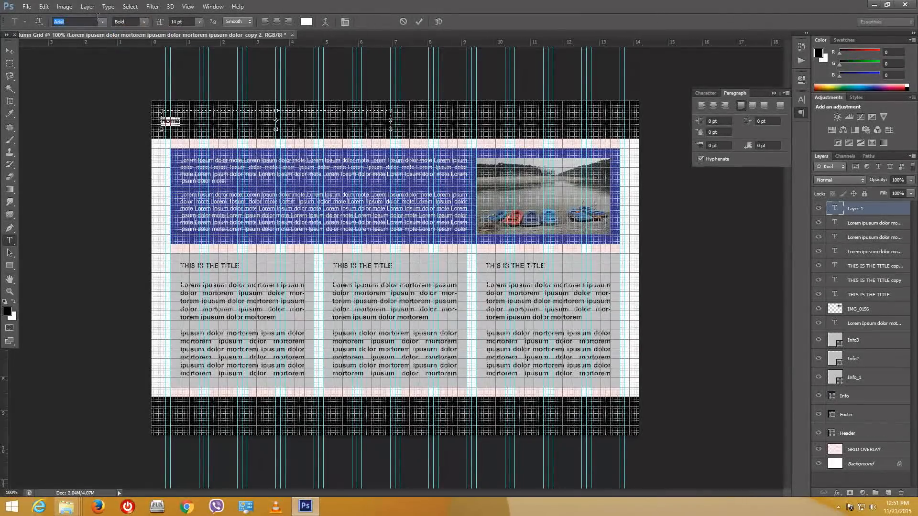
text(myr)
key(Return)
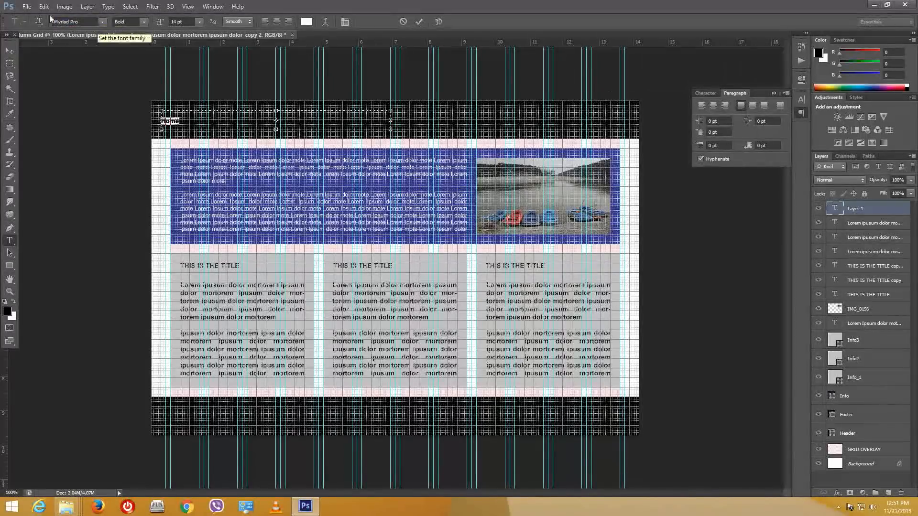
click(143, 22)
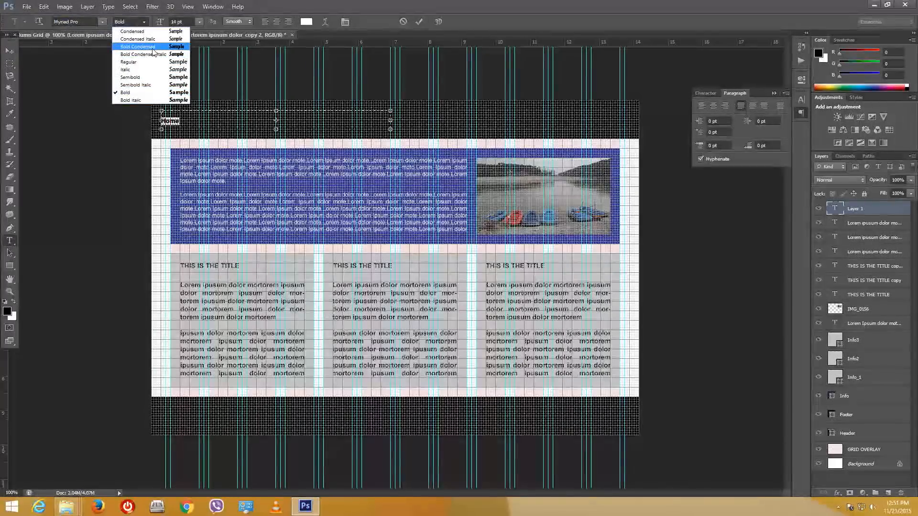
click(138, 58)
click(200, 22)
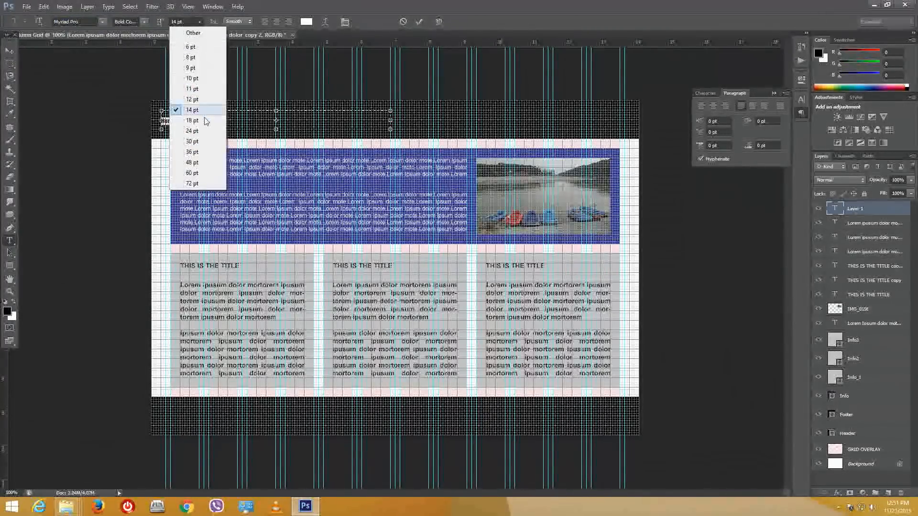
click(192, 121)
click(10, 51)
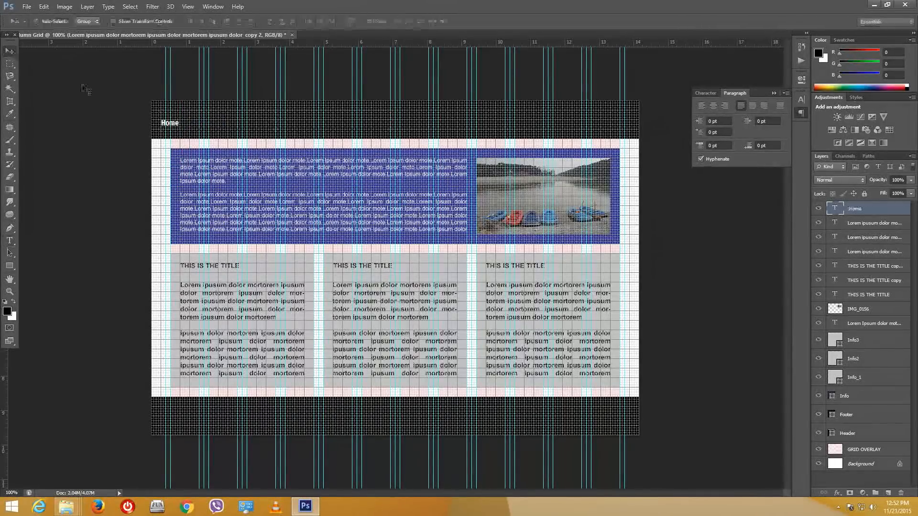
click(9, 240)
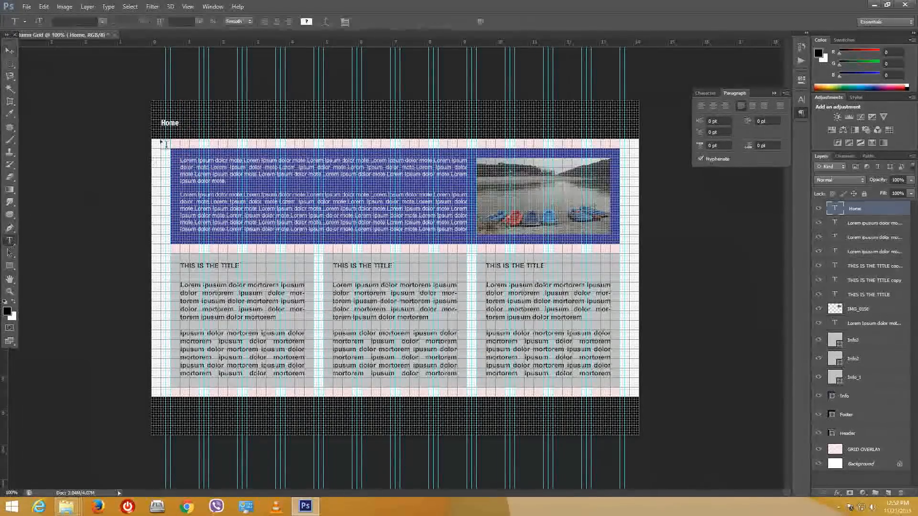
Step: Extend the header text after "Home" so that it reads "Home | About Us | Contact Us | FAQ"
click(170, 123)
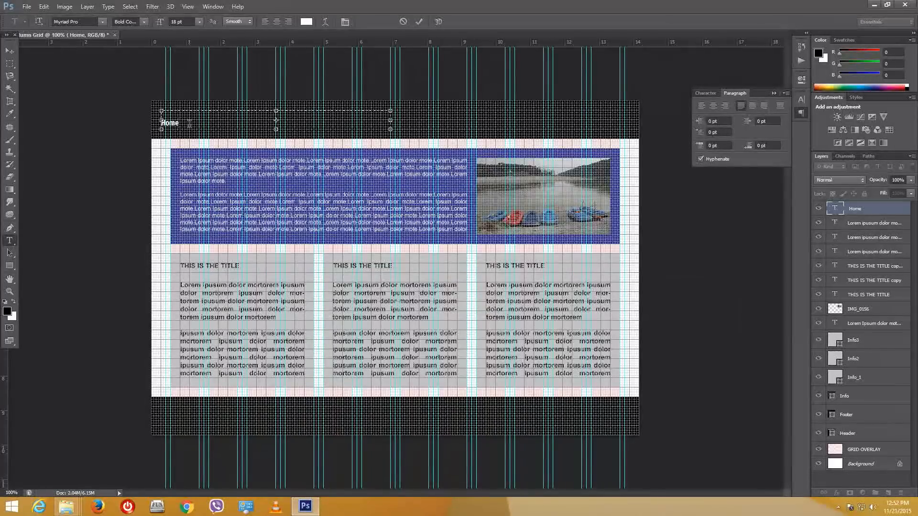
text(| A)
key(BackSpace)
key(BackSpace)
key(BackSpace)
key(BackSpace)
text(bout Us |)
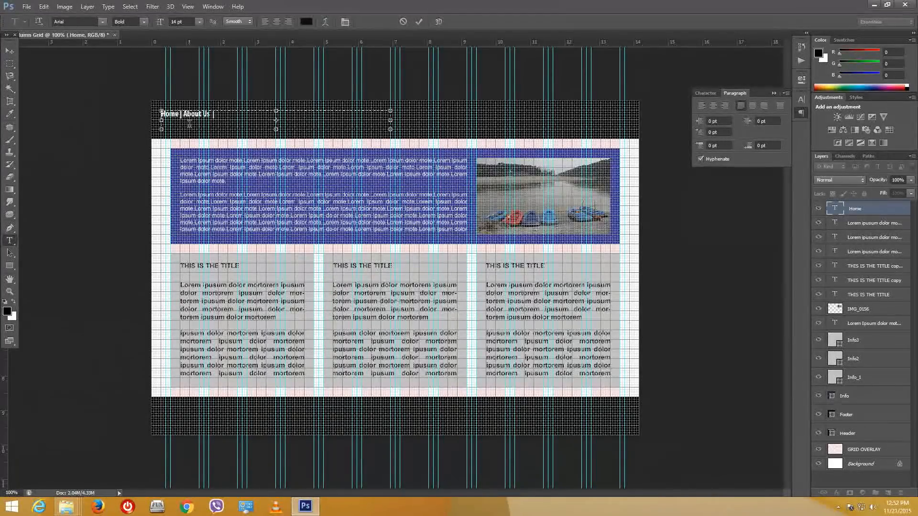
key(BackSpace)
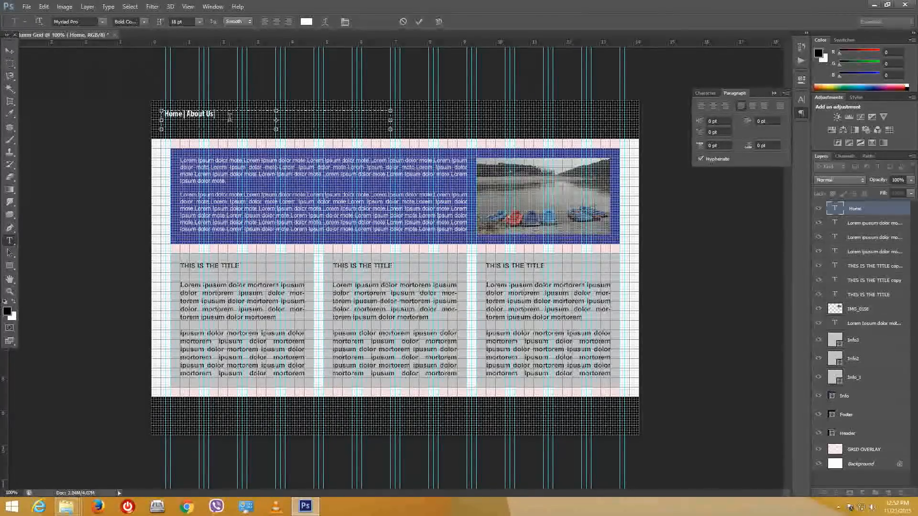
text(| Contact Us)
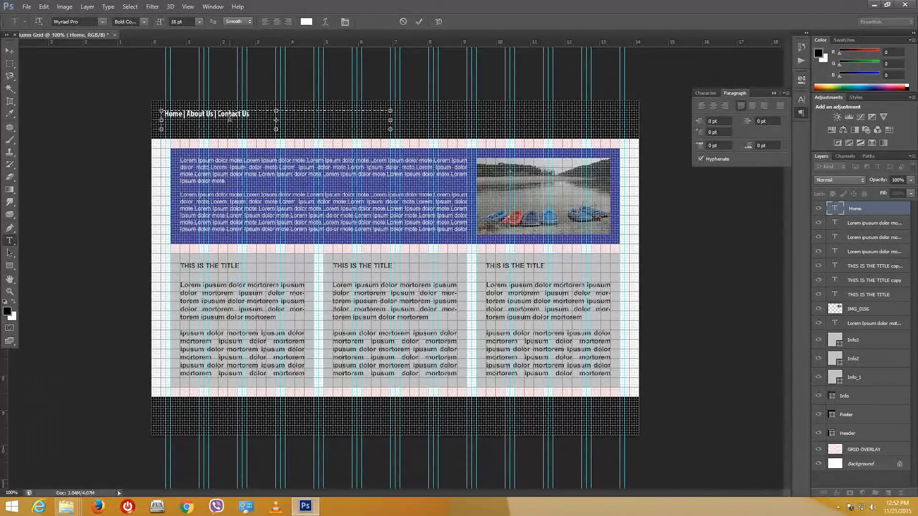
text( | FAQ | P)
key(BackSpace)
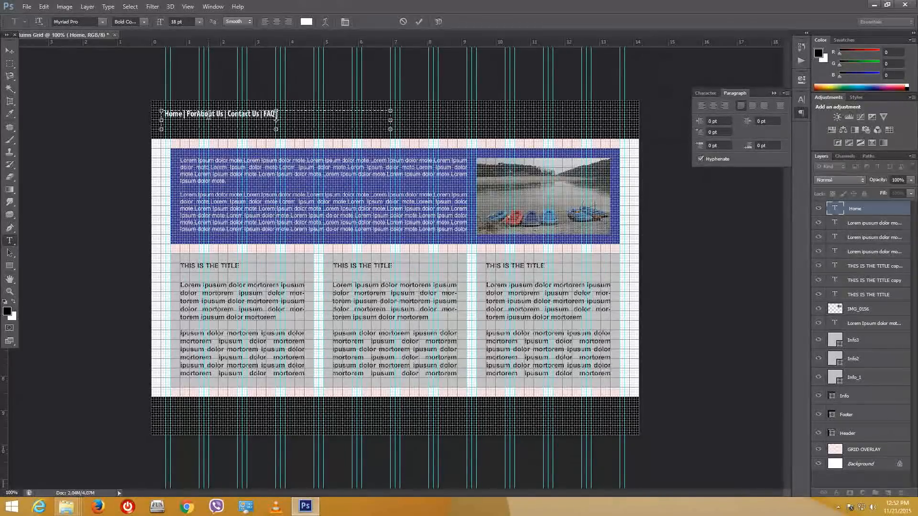
Step: Insert "Porfolio | Services |" between "Home" and "About Us", and move the navigation text slightly down to the middle of the header band
text(lio)
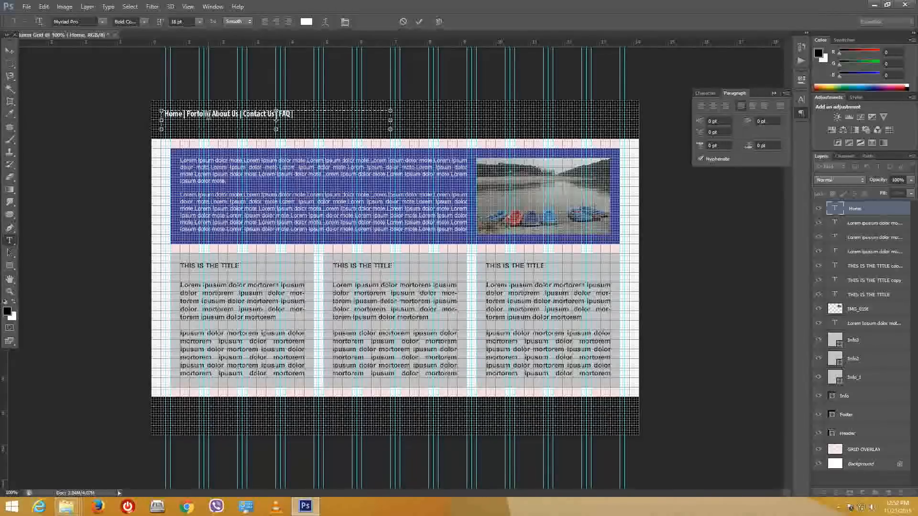
text( | )
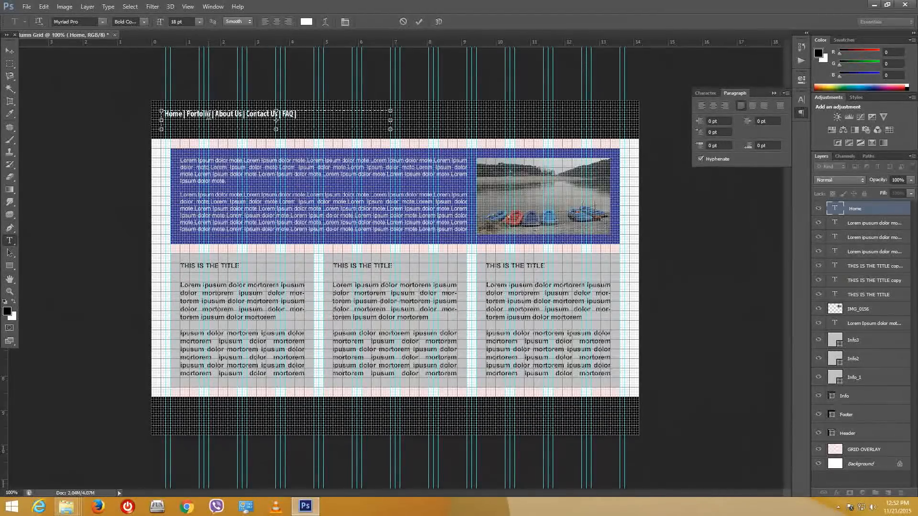
text(Service)
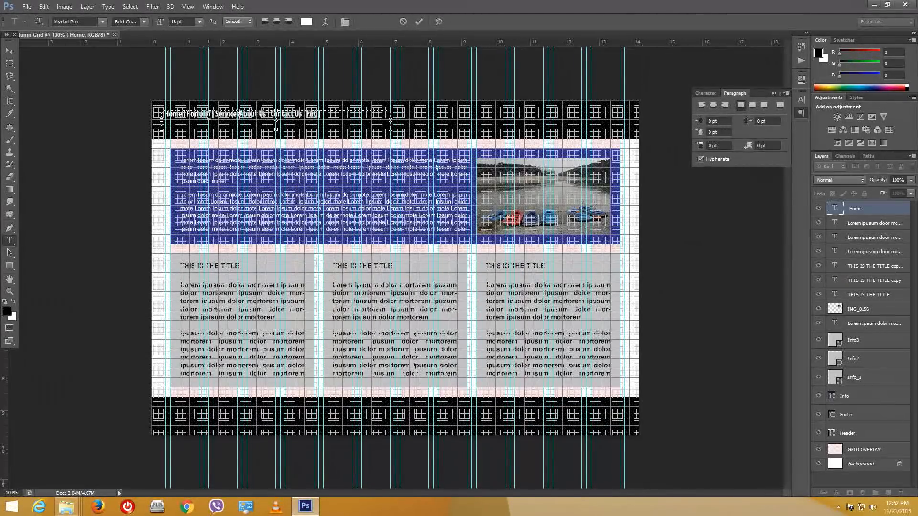
text(s |)
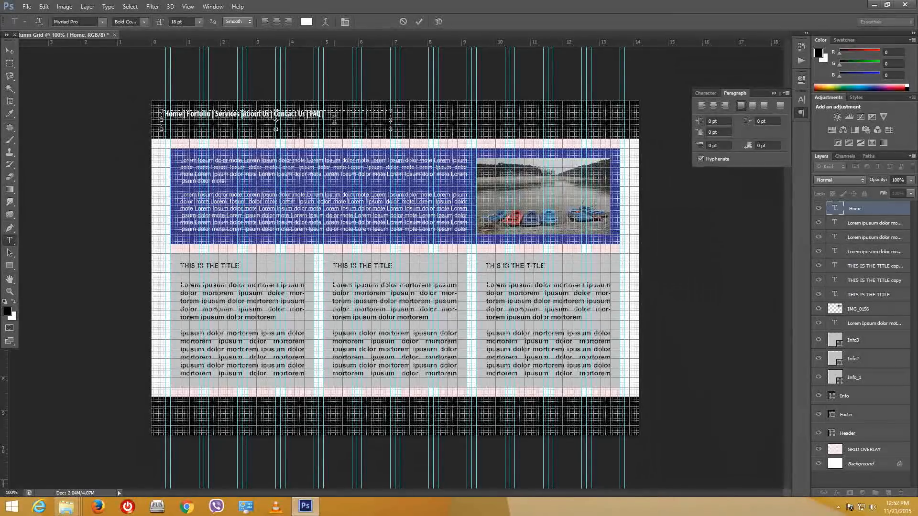
click(10, 51)
drag(300, 119, 294, 120)
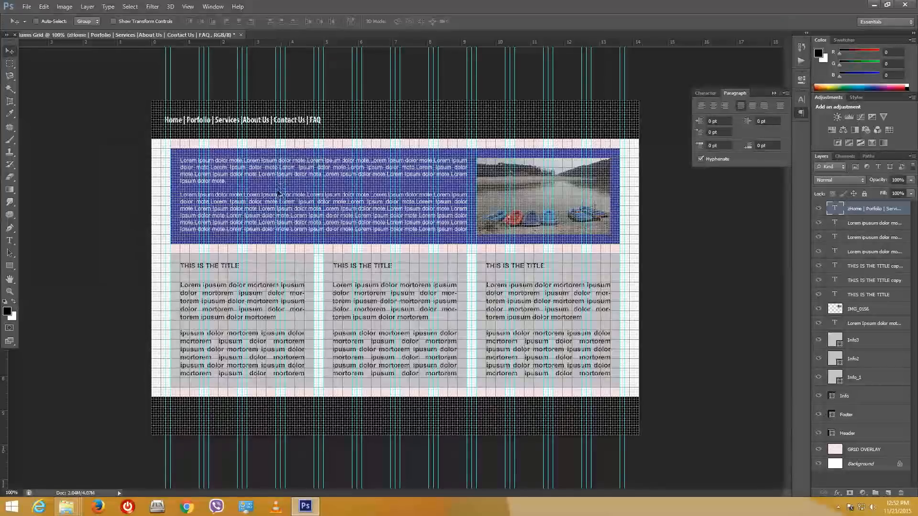
Step: Add the text "Copyright information 2015" near the left end of the dark footer band and colour it white
key(t)
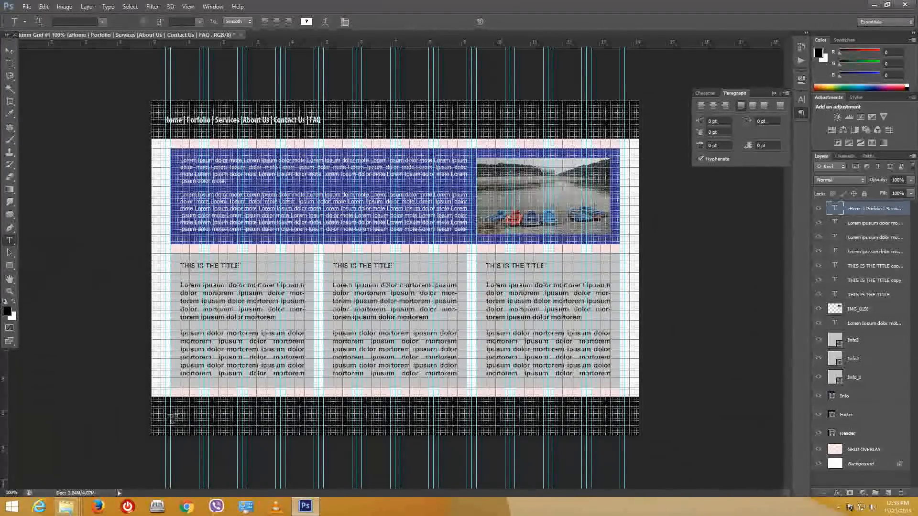
click(167, 418)
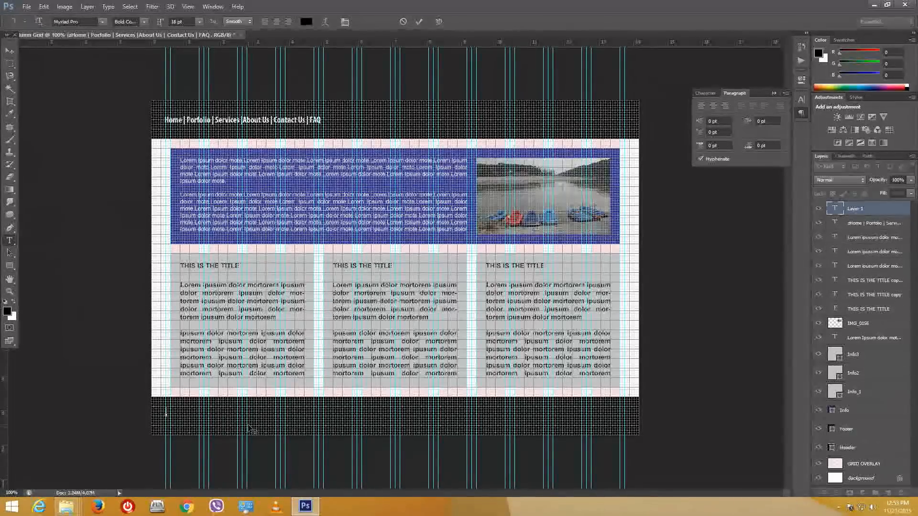
text(Copy)
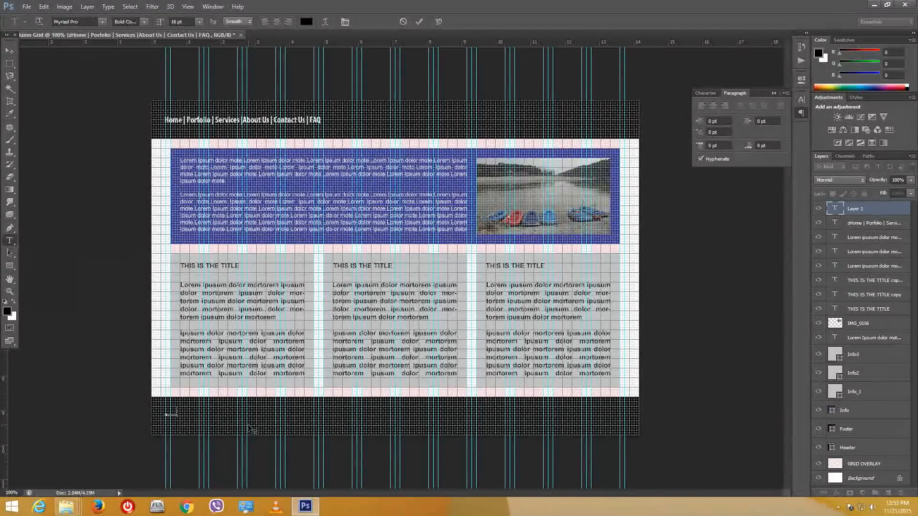
text(right 2015 All R)
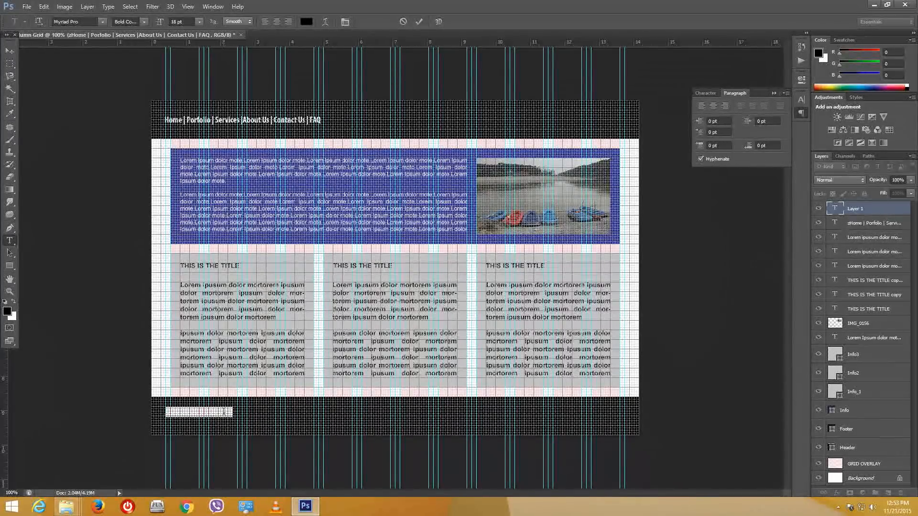
click(306, 22)
click(530, 164)
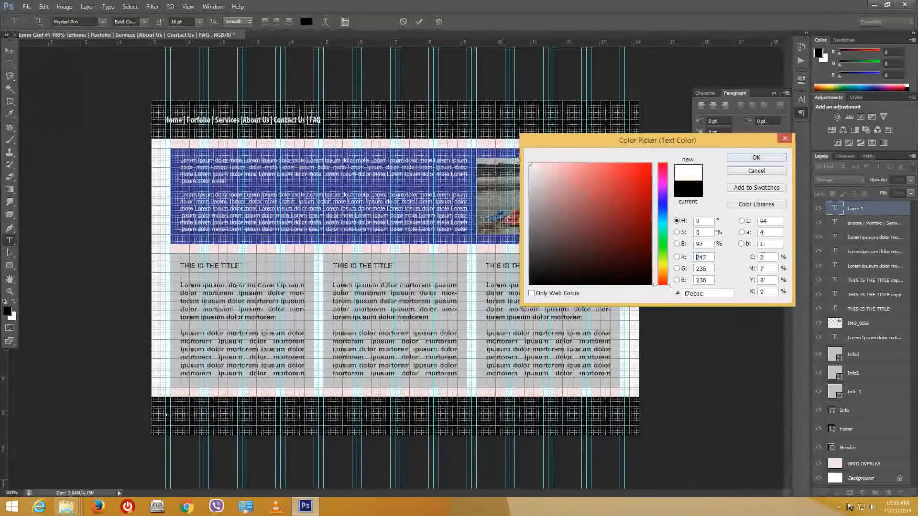
click(755, 157)
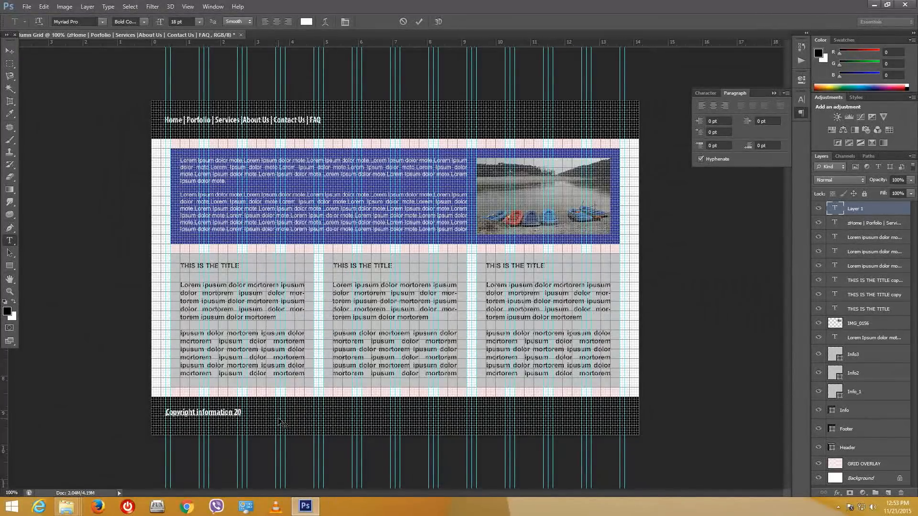
text(15)
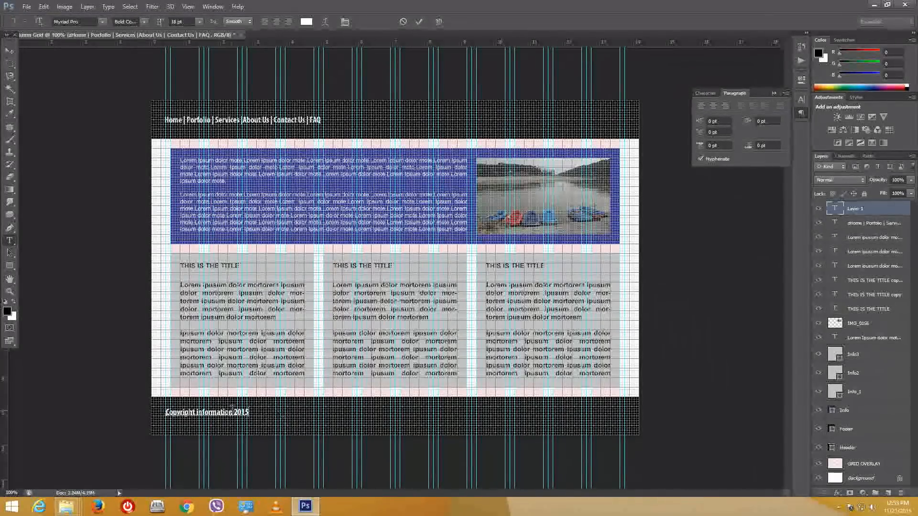
Step: Set the copyright text's font size to 11 and move the text slightly down and to the right within the footer
key(ctrl+a)
click(182, 21)
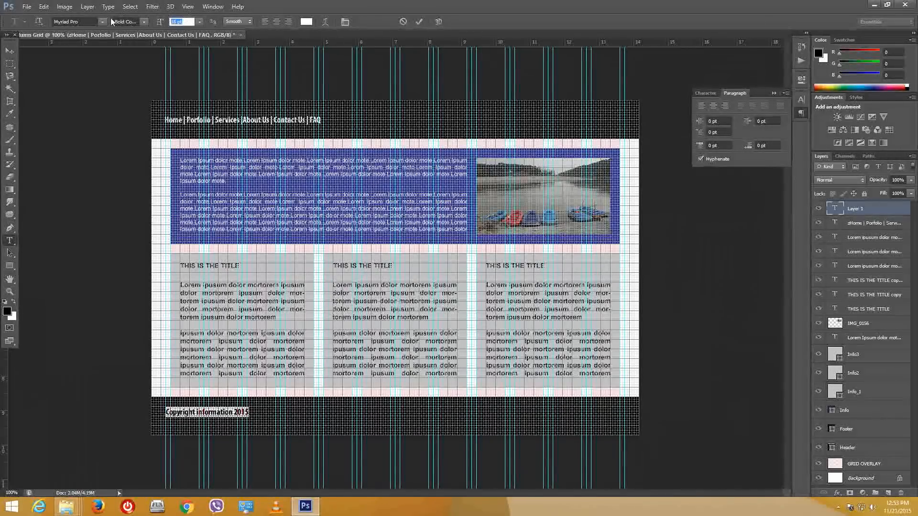
text(1)
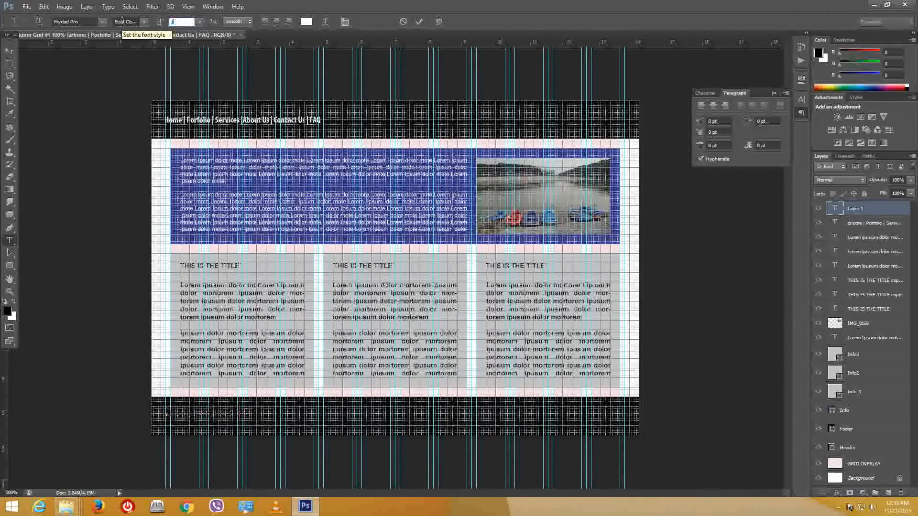
text(1)
key(Return)
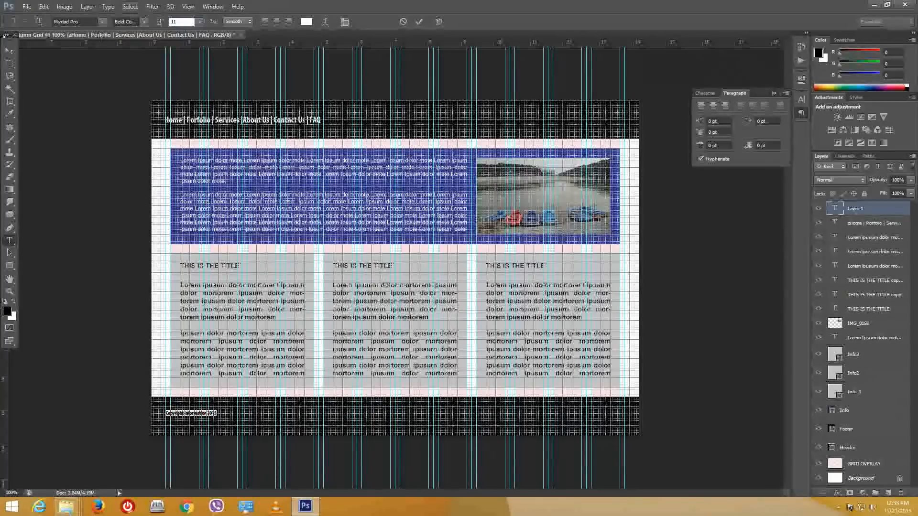
click(10, 51)
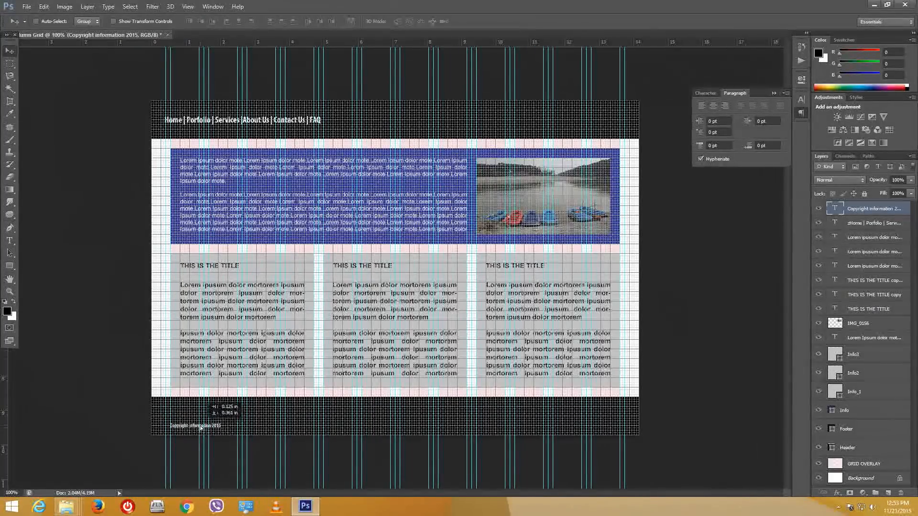
drag(201, 427, 201, 425)
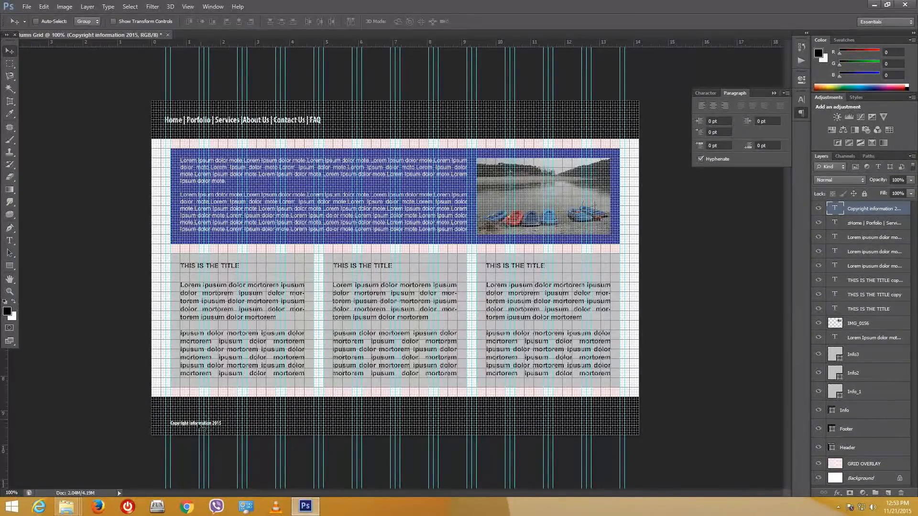
Step: Enlarge the copyright text with Free Transform to about 152% width and 151% height
key(ctrl+t)
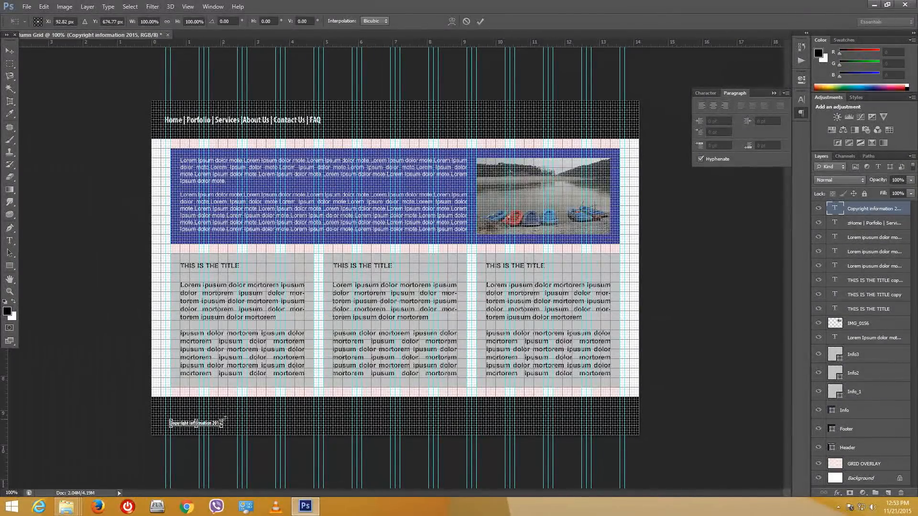
drag(222, 419, 248, 419)
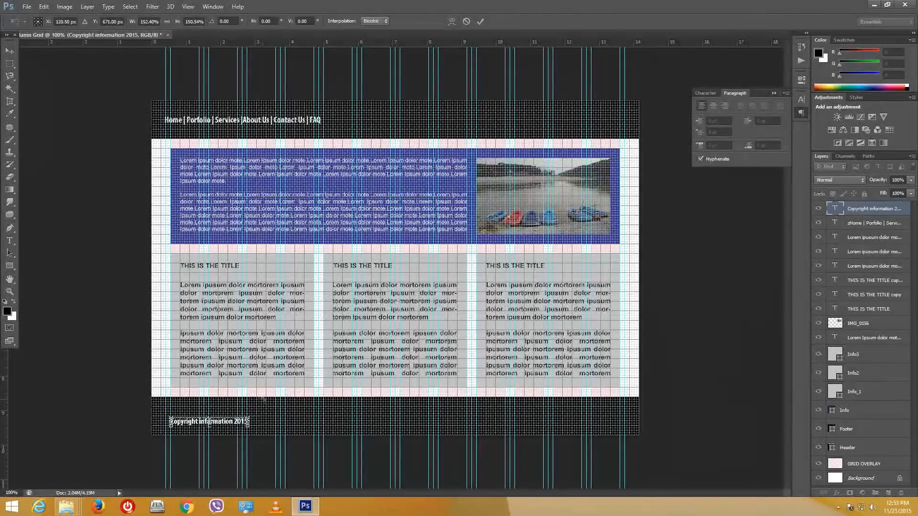
key(Return)
Step: Set the copyright text's font size to 14 pt and shift the text slightly left in the footer
click(10, 240)
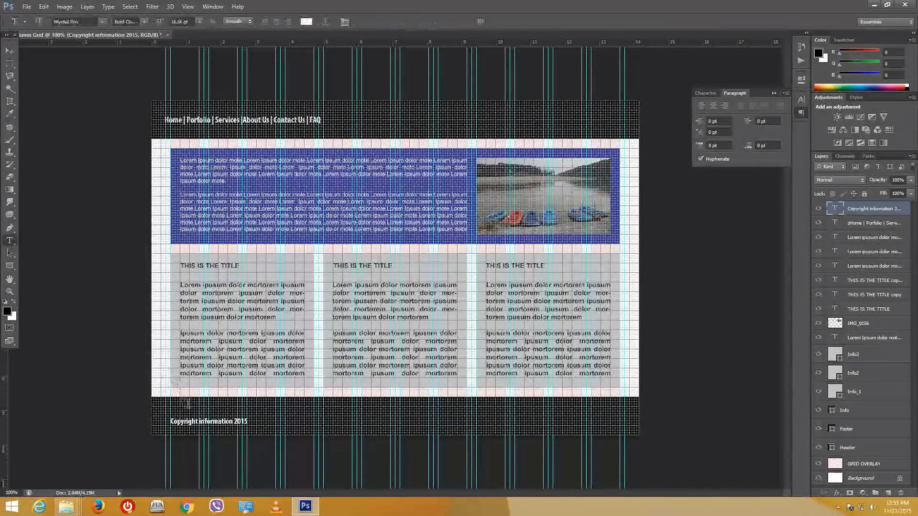
triple_click(189, 421)
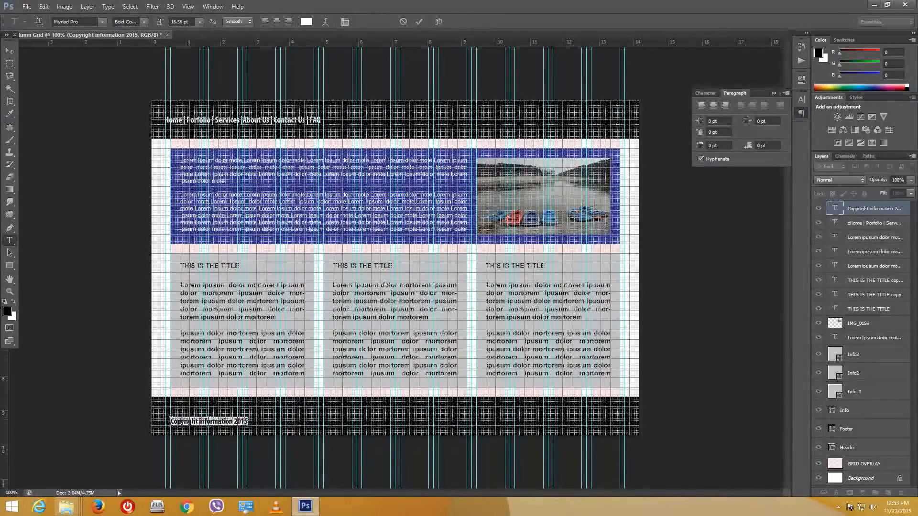
click(199, 21)
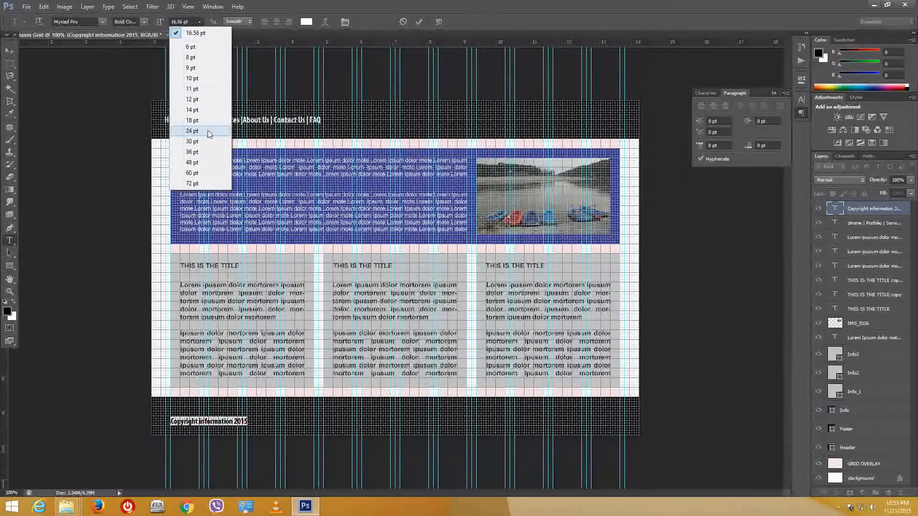
click(206, 99)
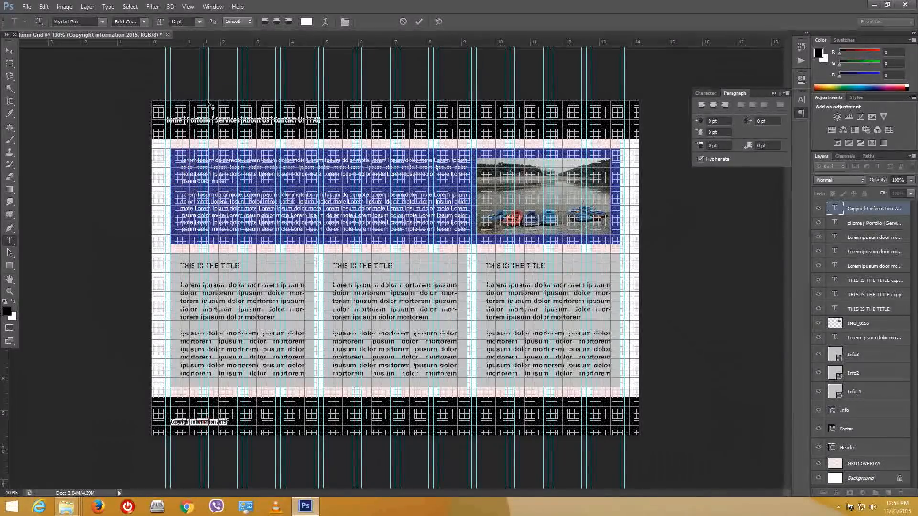
click(199, 21)
click(207, 120)
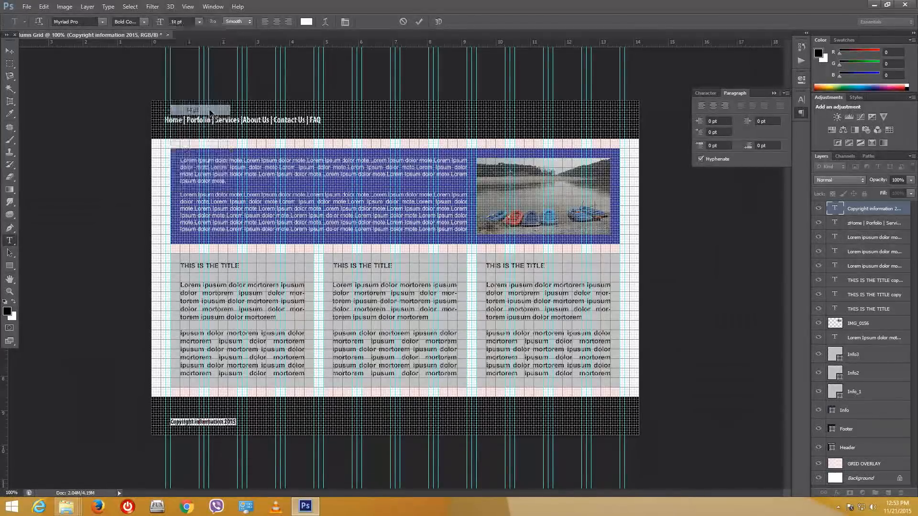
click(9, 50)
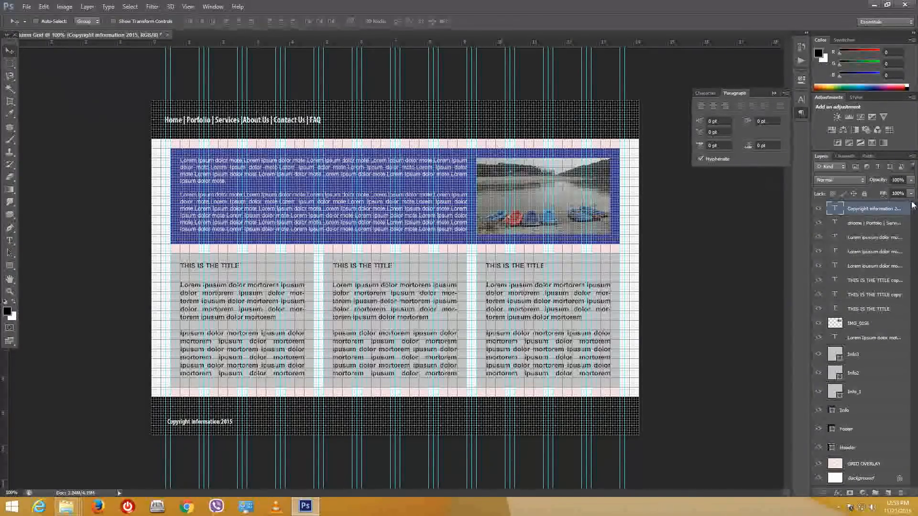
Step: Duplicate the header navigation text layer and move the copy to the right end of the footer band
click(858, 224)
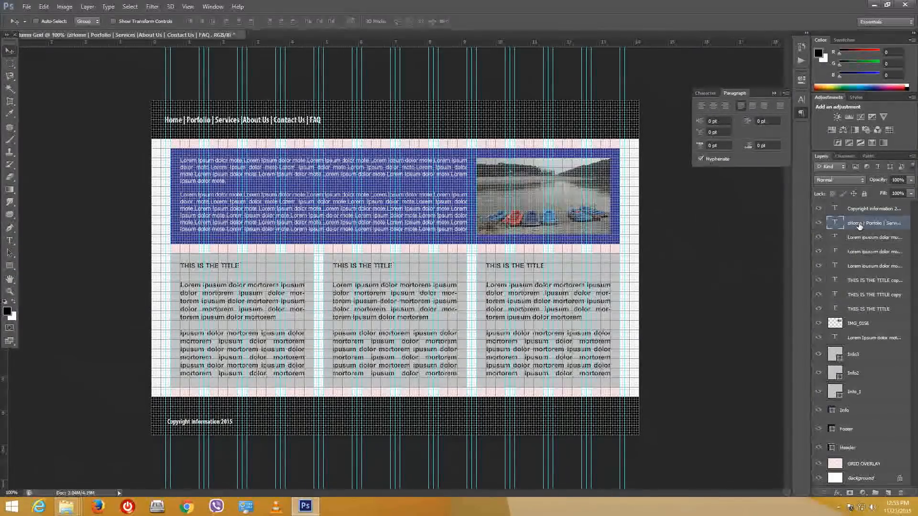
right_click(857, 224)
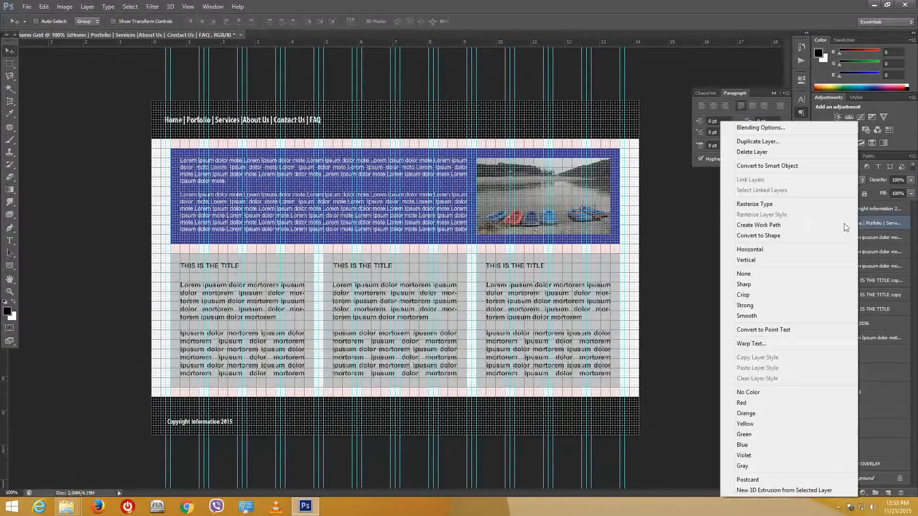
click(772, 141)
click(542, 157)
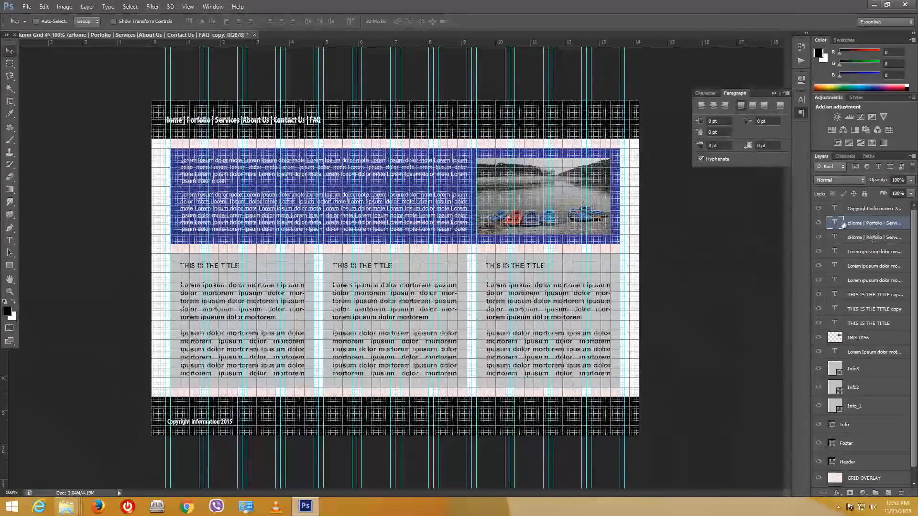
drag(302, 120, 593, 412)
Step: Scale down the footer copy of the navigation text so that it fits within the page's right column margin
key(ctrl+t)
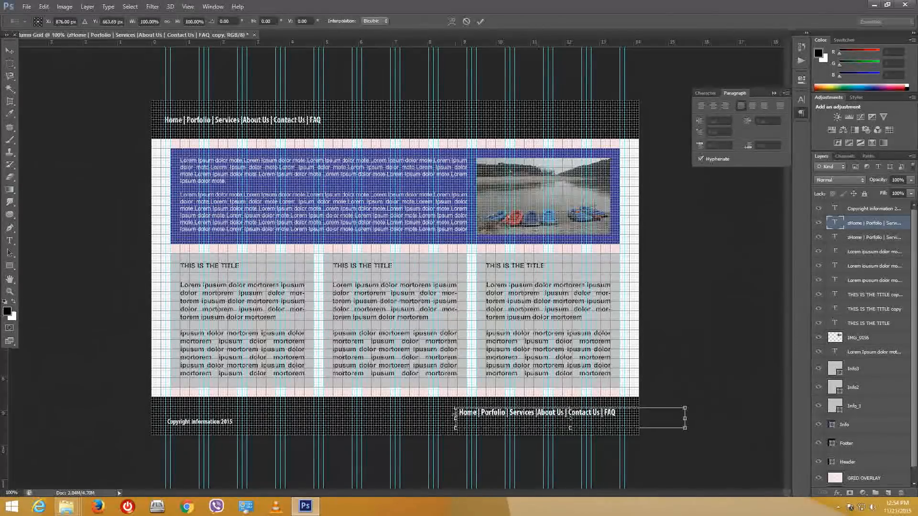
drag(455, 409, 533, 414)
key(Return)
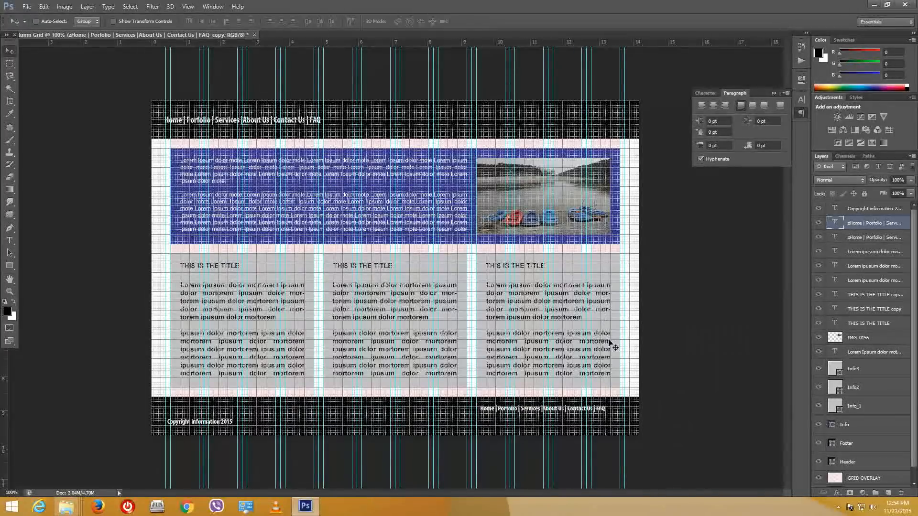
Step: Align the footer navigation with the right edge of the content blocks and the copyright text with their left edge
drag(605, 413, 618, 412)
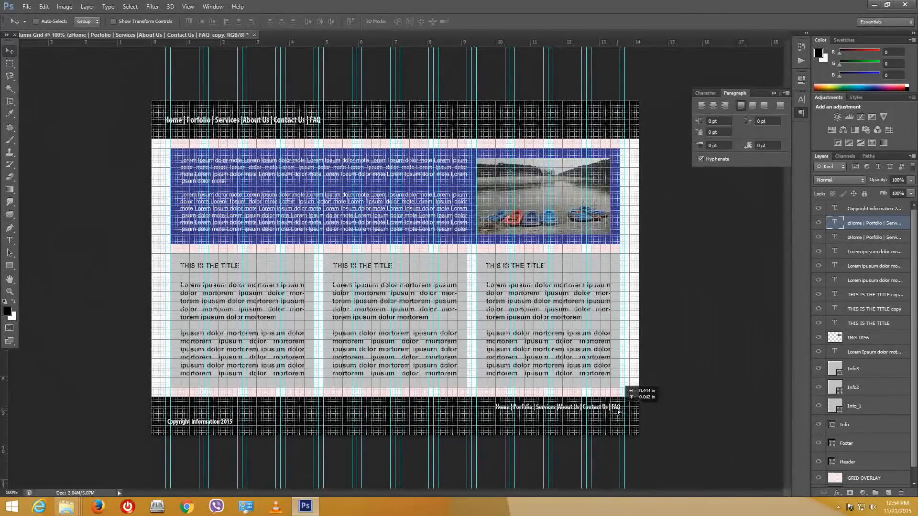
drag(618, 412, 618, 414)
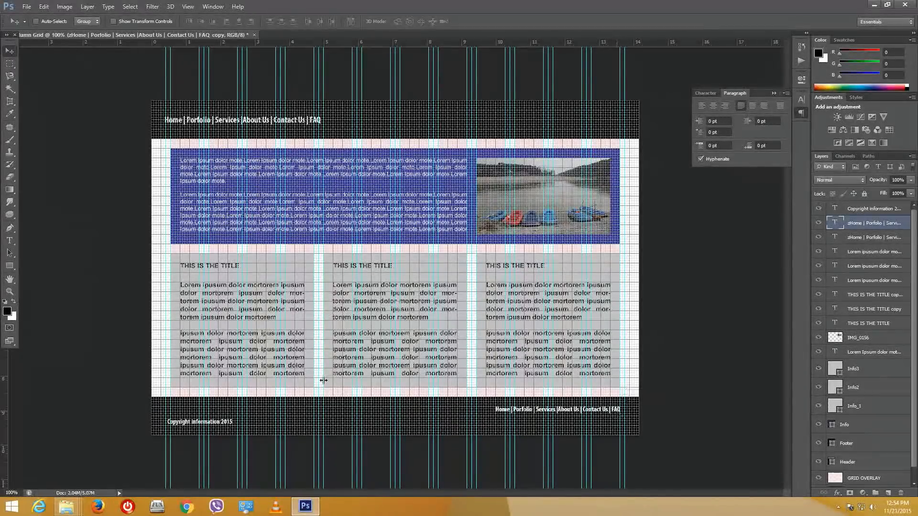
drag(185, 421, 186, 425)
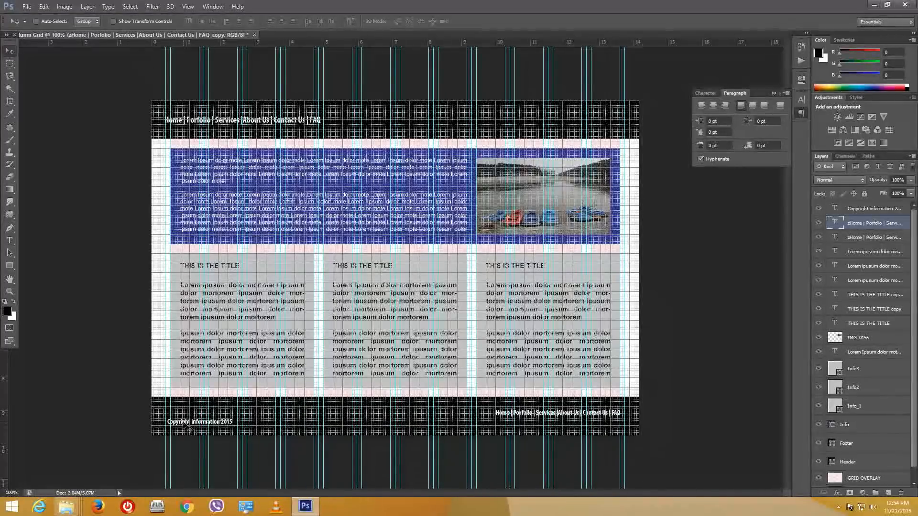
key(ctrl+z)
drag(604, 411, 614, 409)
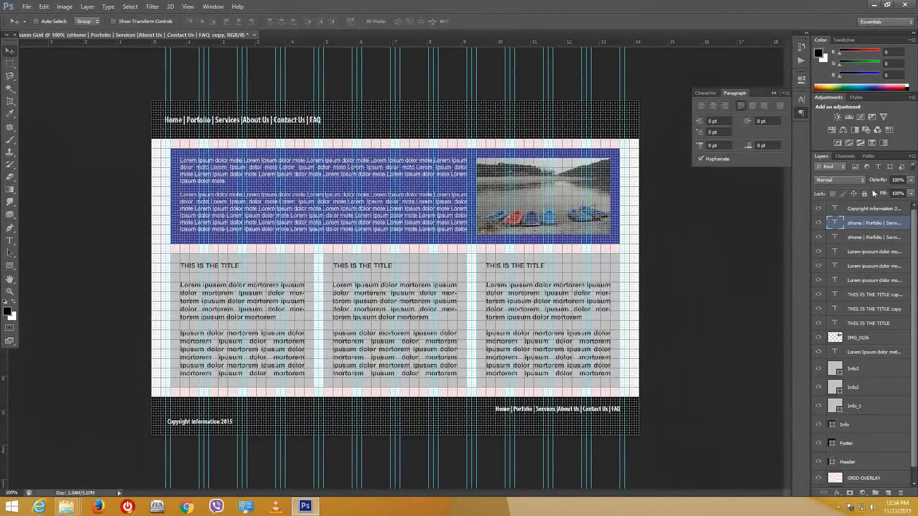
click(849, 212)
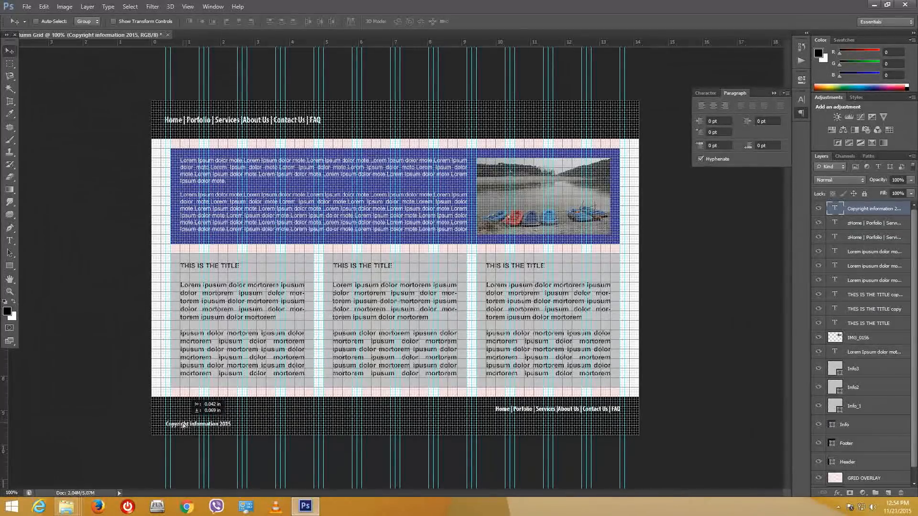
drag(183, 425, 187, 424)
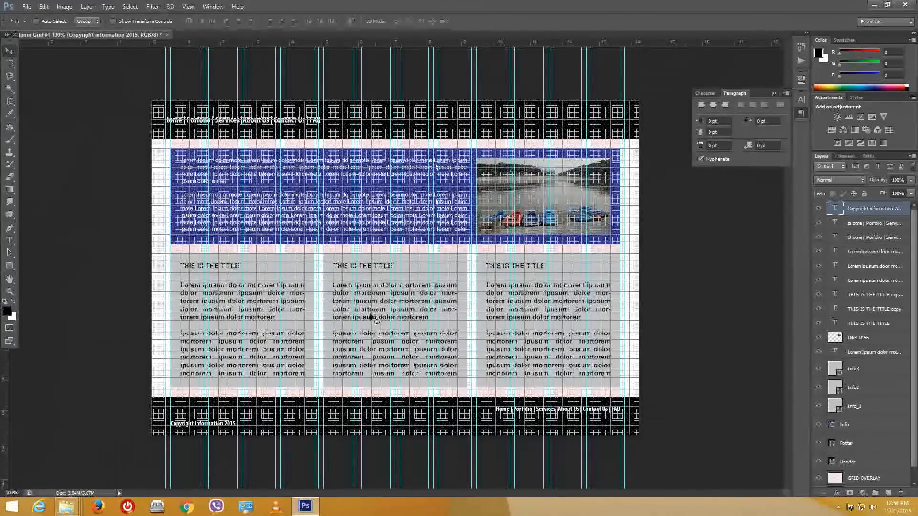
Step: Hide the document grid so that it no longer covers the page layout
click(188, 7)
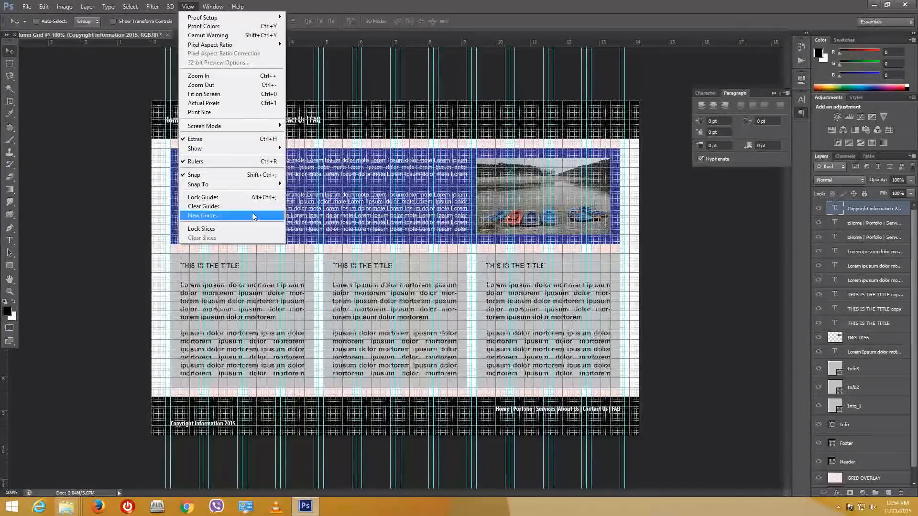
mouse_move(261, 149)
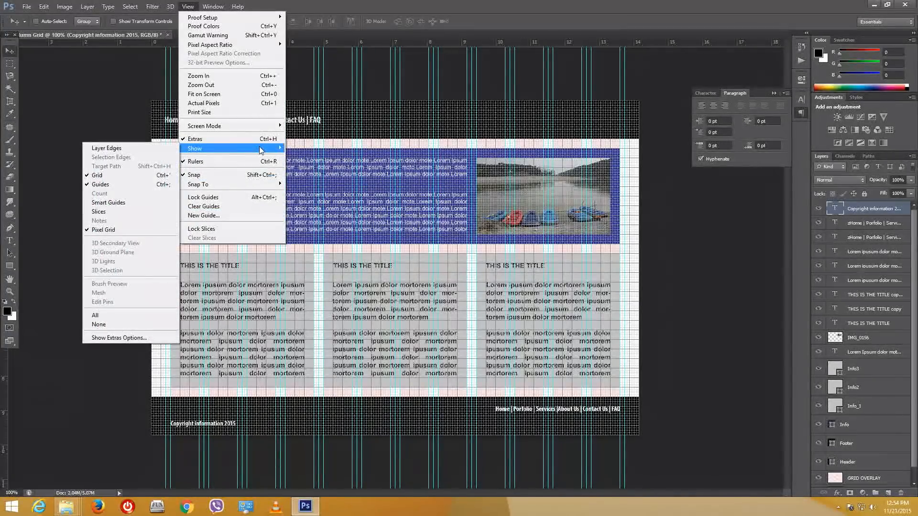
click(144, 180)
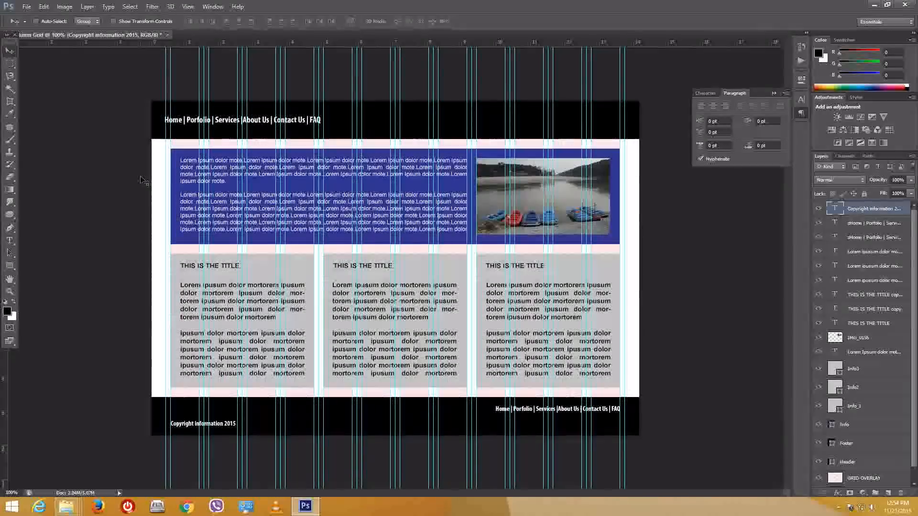
Step: Hide the guides and turn off the visibility of the GRID OVERLAY layer
click(213, 7)
mouse_move(188, 7)
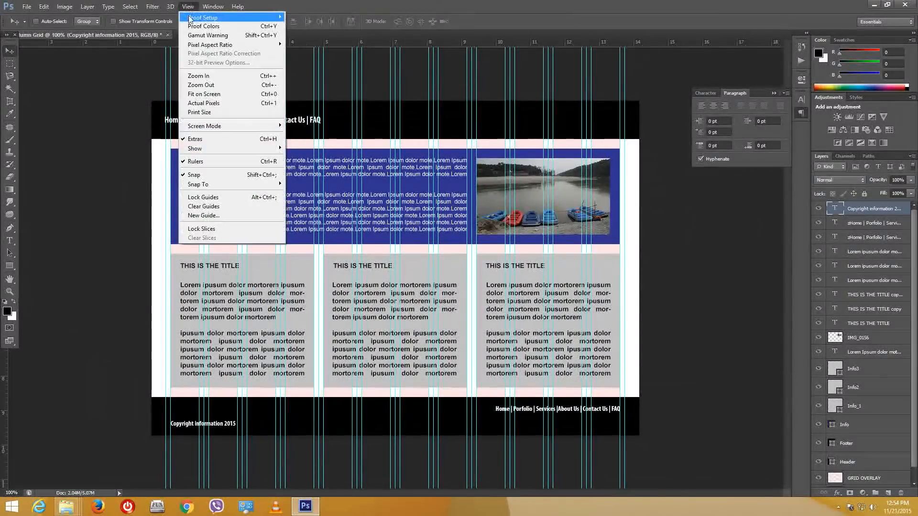
mouse_move(222, 148)
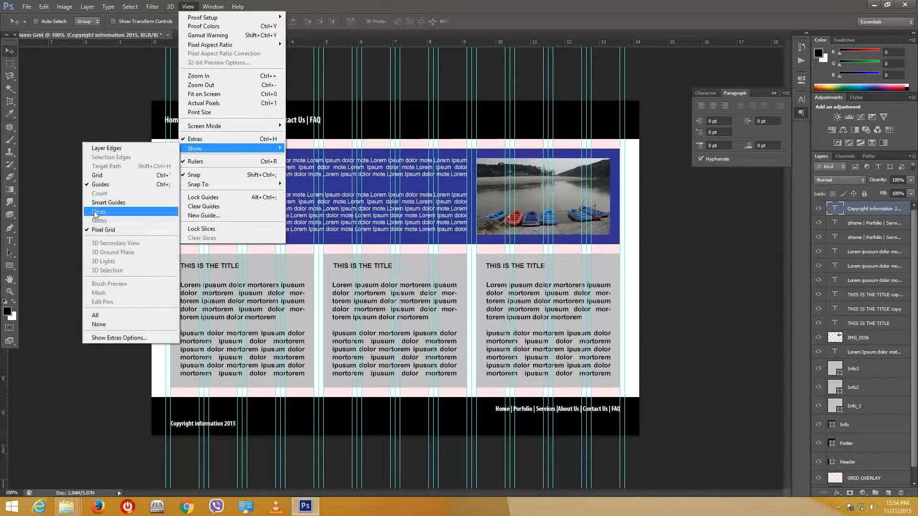
click(123, 185)
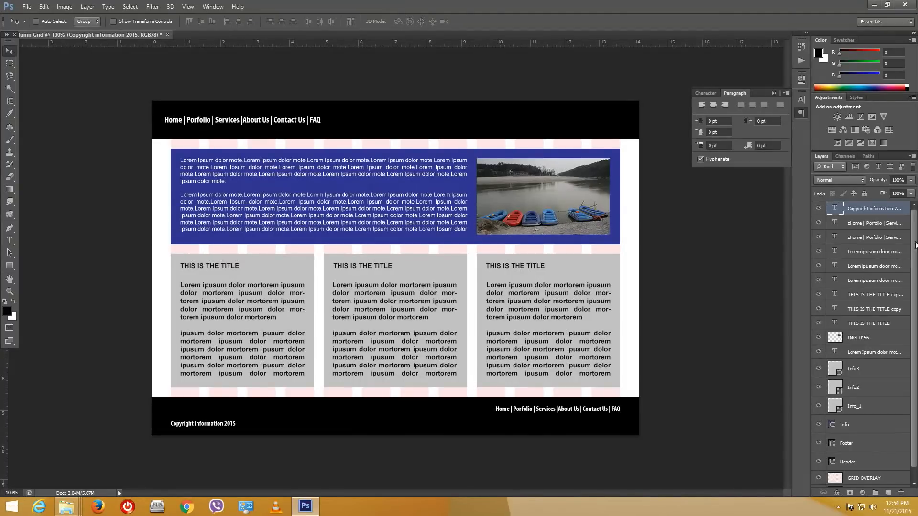
scroll(916, 245, down, 1)
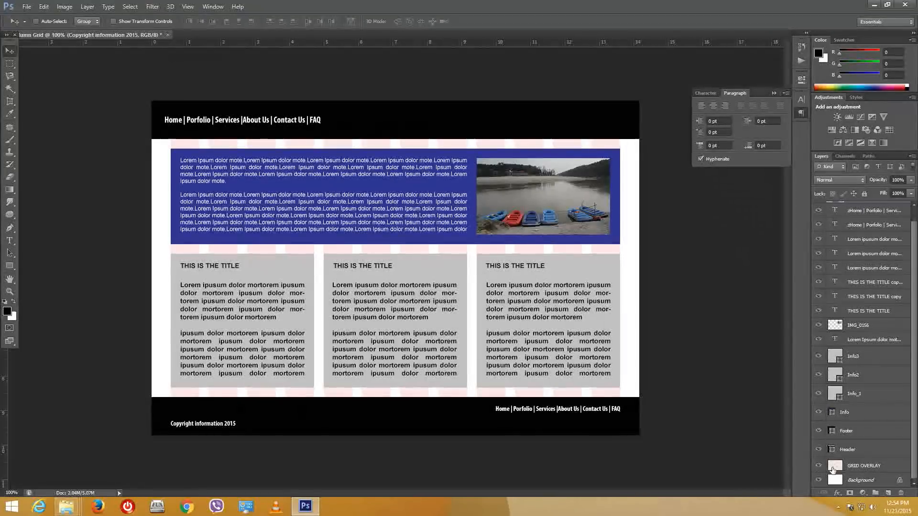
click(820, 467)
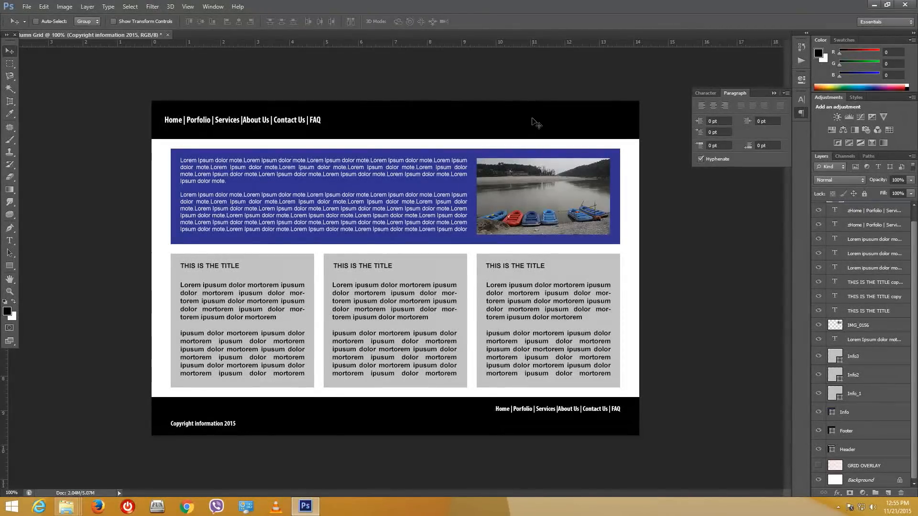
Step: Fill the Header rectangle with a 90° linear gradient from black to dark grey 4b4b4b
click(535, 123)
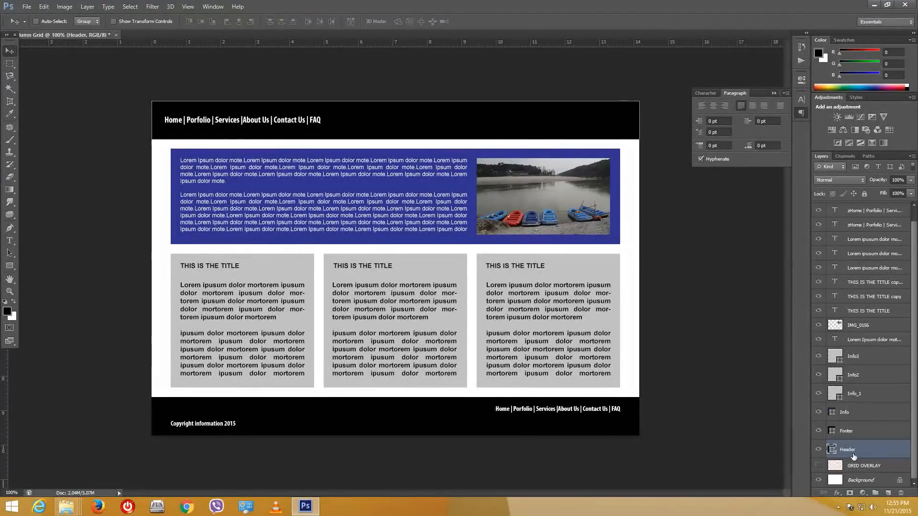
click(12, 266)
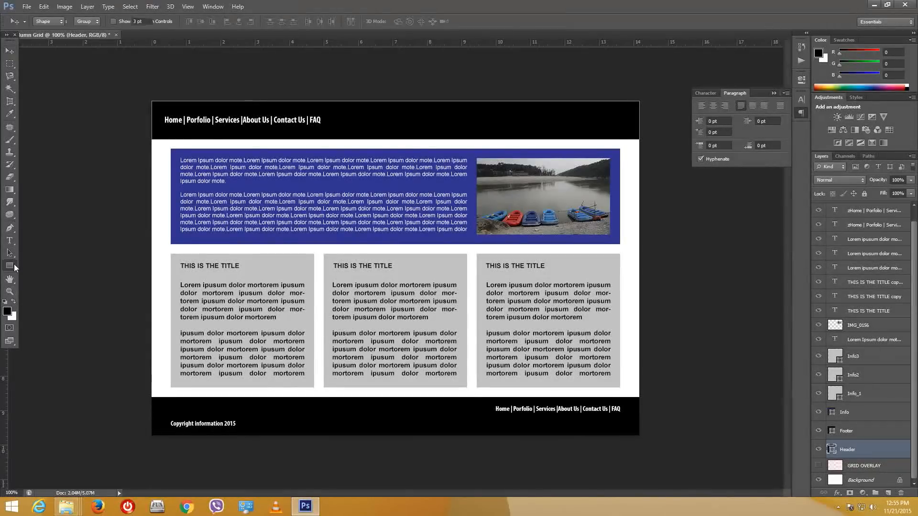
click(87, 21)
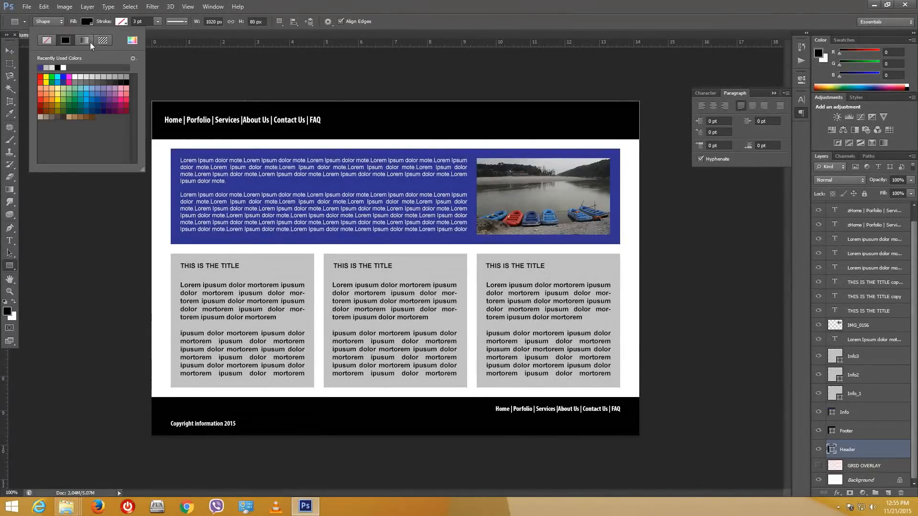
click(84, 41)
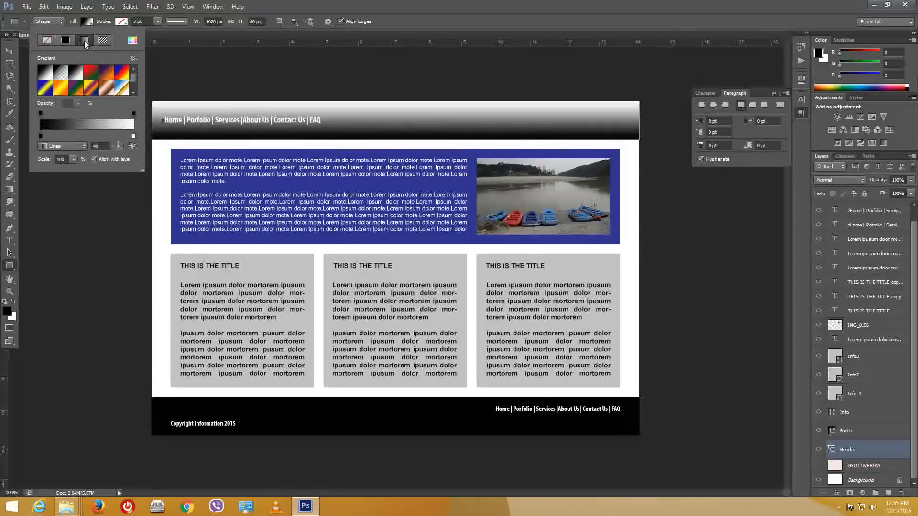
double_click(133, 137)
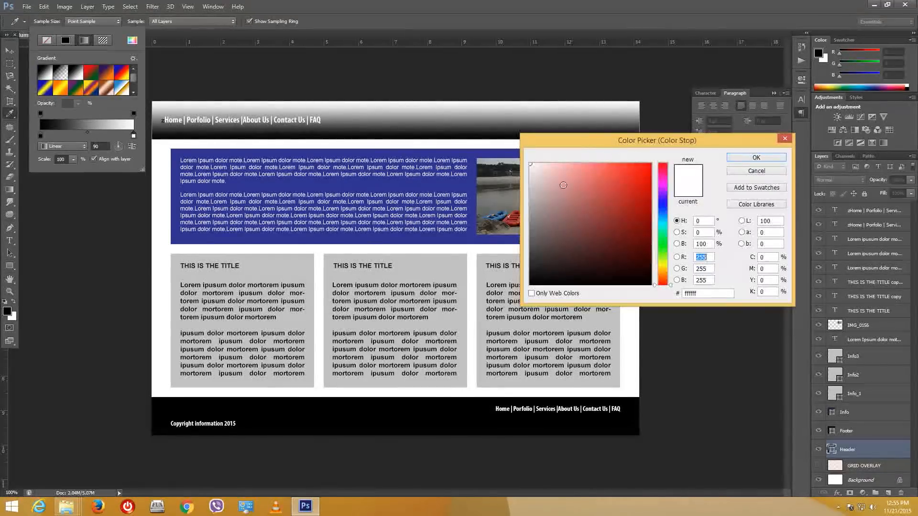
drag(530, 168, 518, 249)
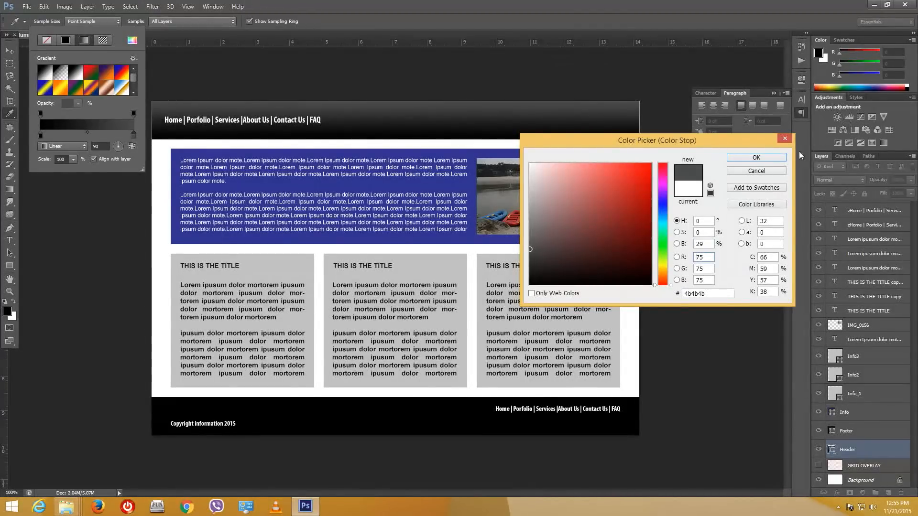
key(Return)
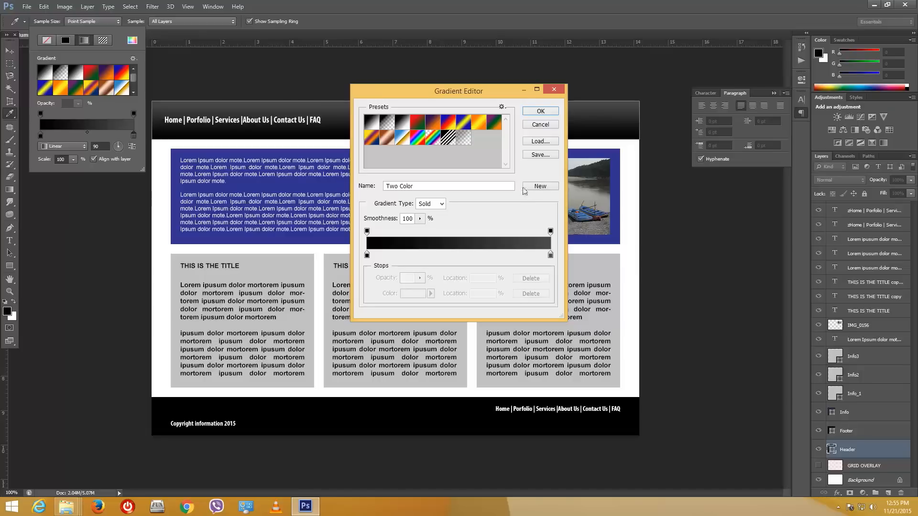
click(537, 124)
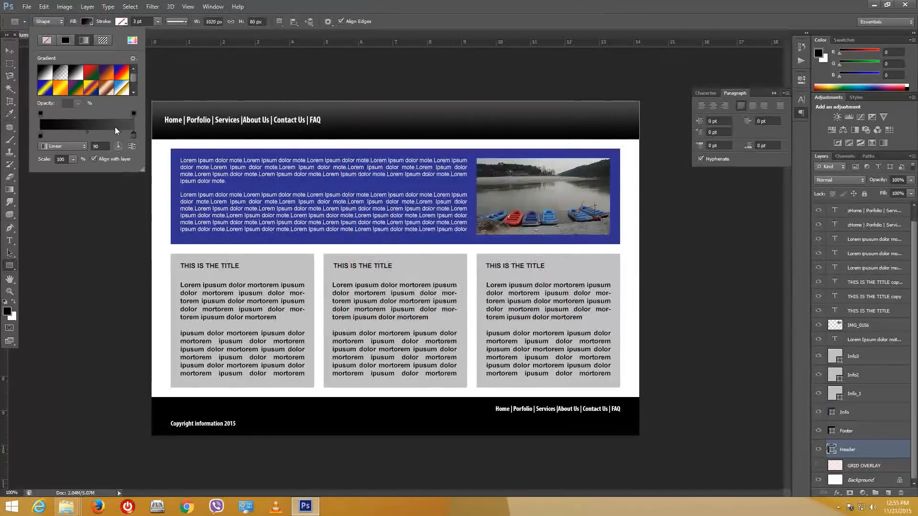
Step: Save the gradients as Untitled Gradients.grd and add the header's black-to-grey gradient as a new preset named Two Color
click(108, 124)
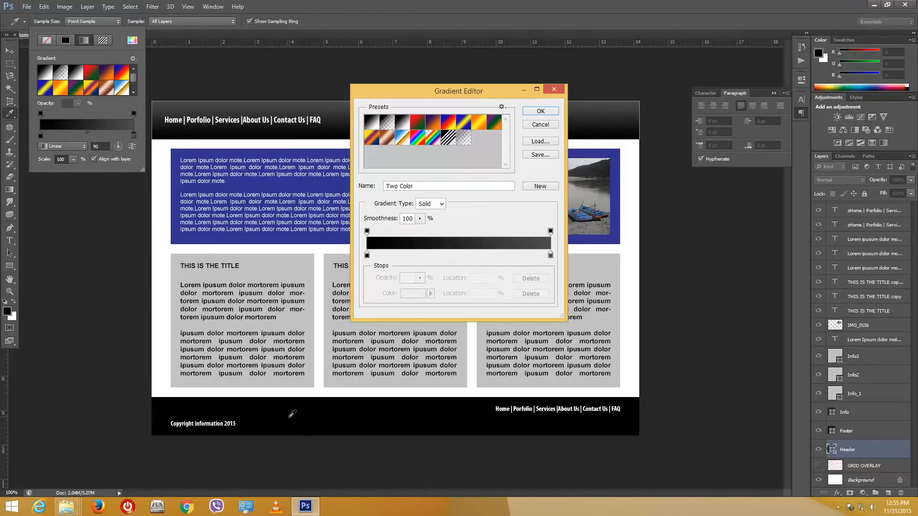
click(540, 155)
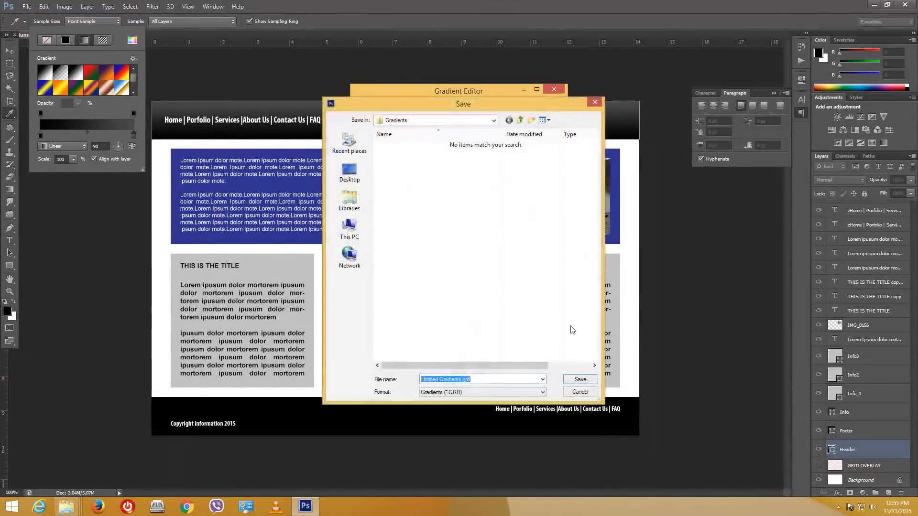
click(589, 380)
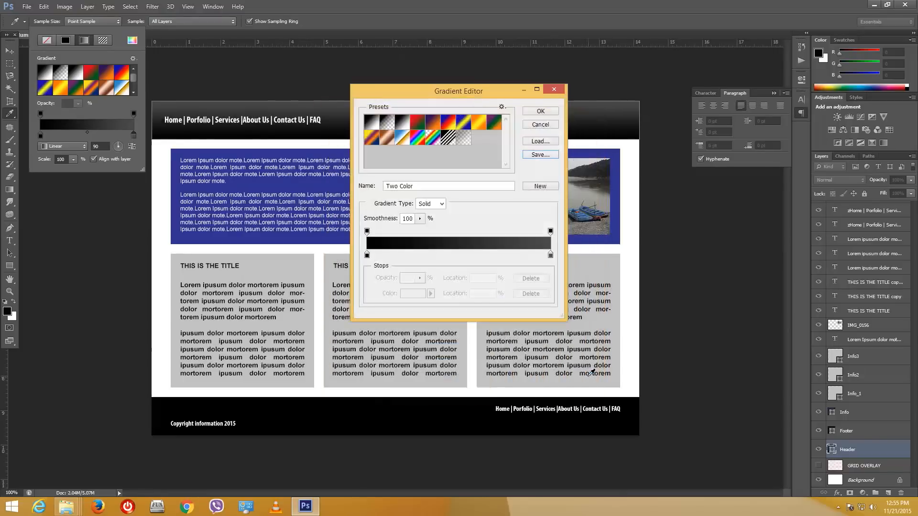
click(540, 155)
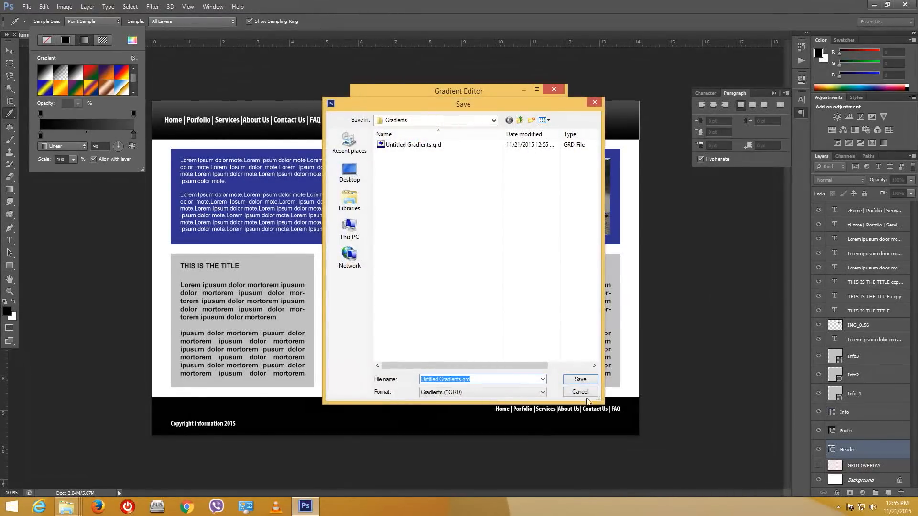
click(583, 381)
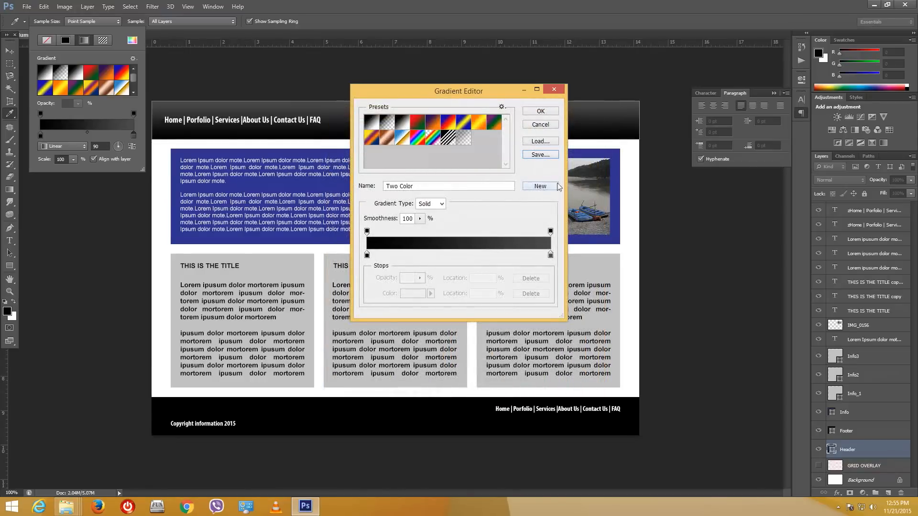
click(535, 188)
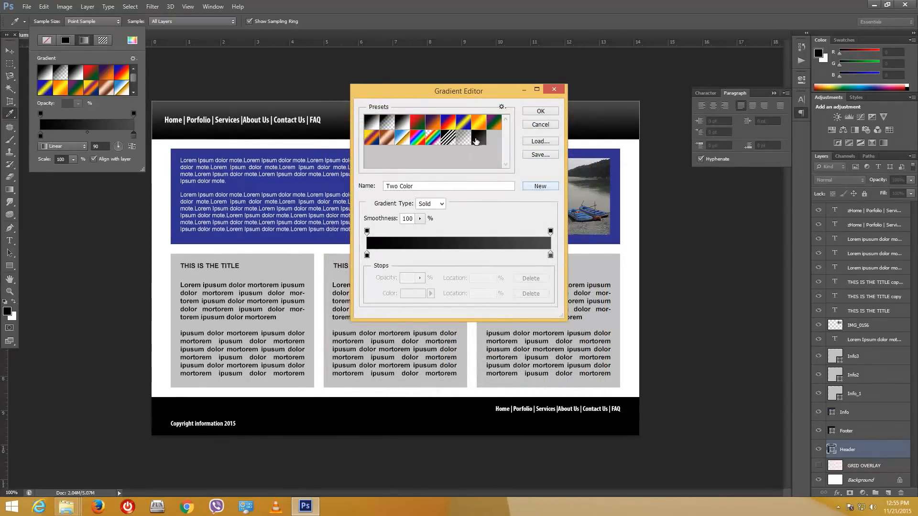
click(540, 112)
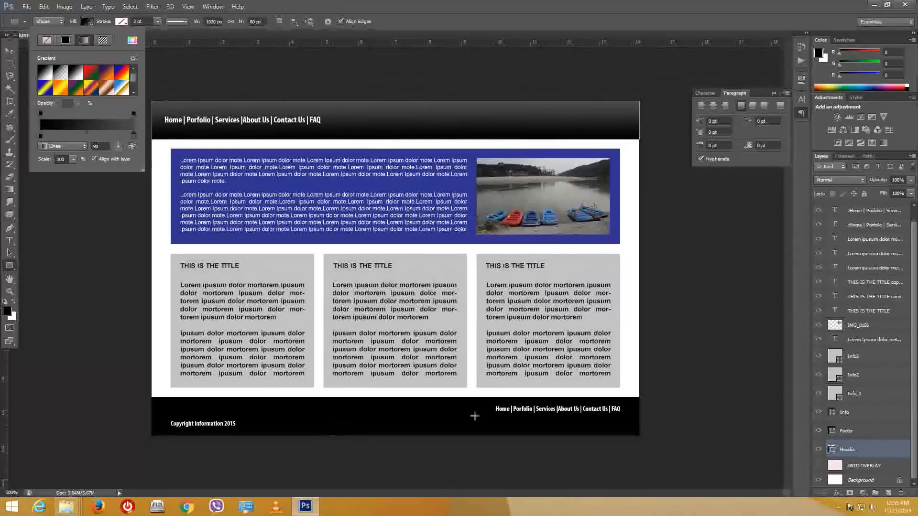
Step: Fill the Footer rectangle with the new black-to-dark-grey gradient preset used for the header
click(10, 52)
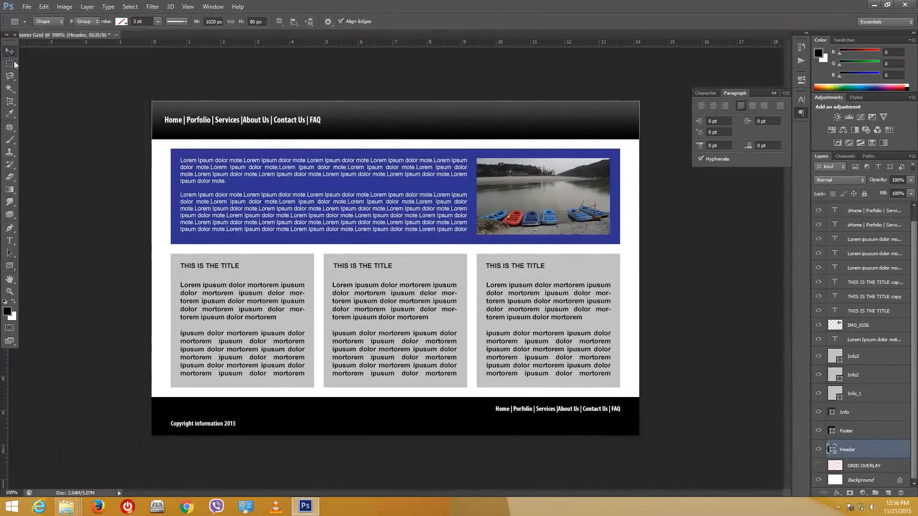
ctrl+click(335, 417)
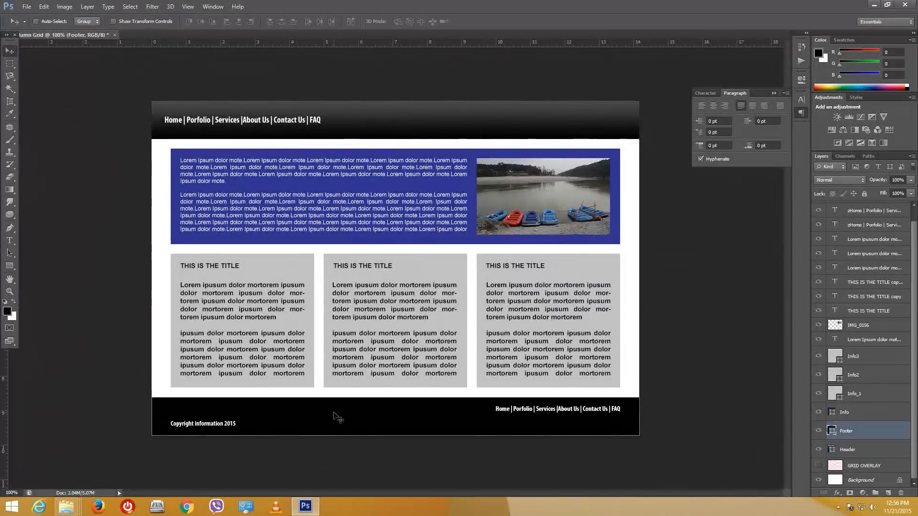
click(9, 266)
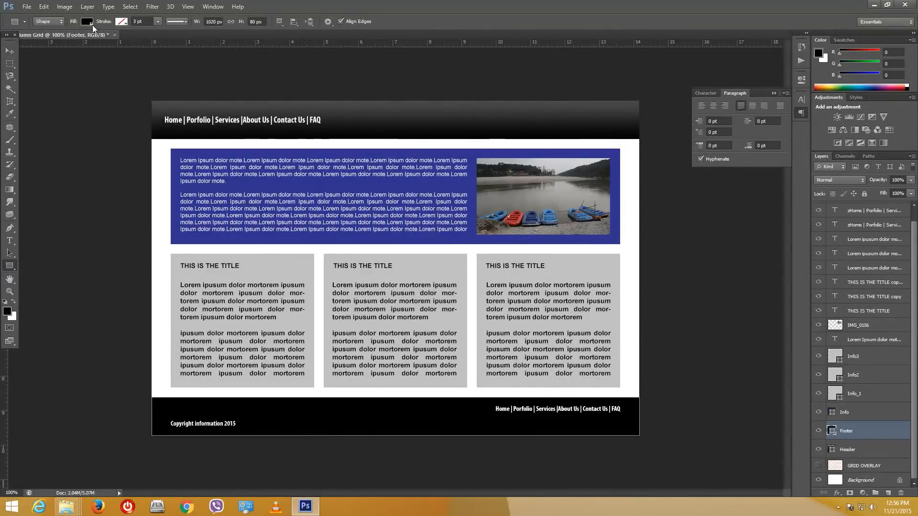
click(92, 24)
click(88, 39)
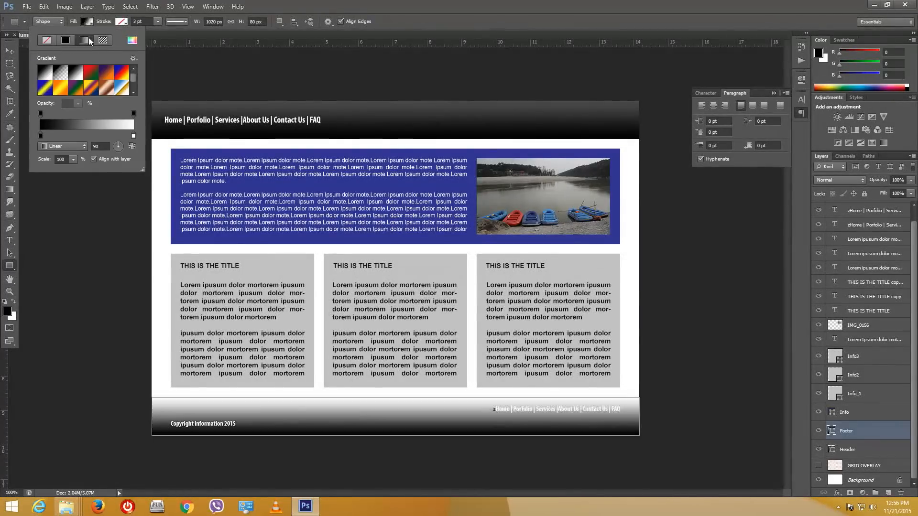
scroll(137, 91, down, 1)
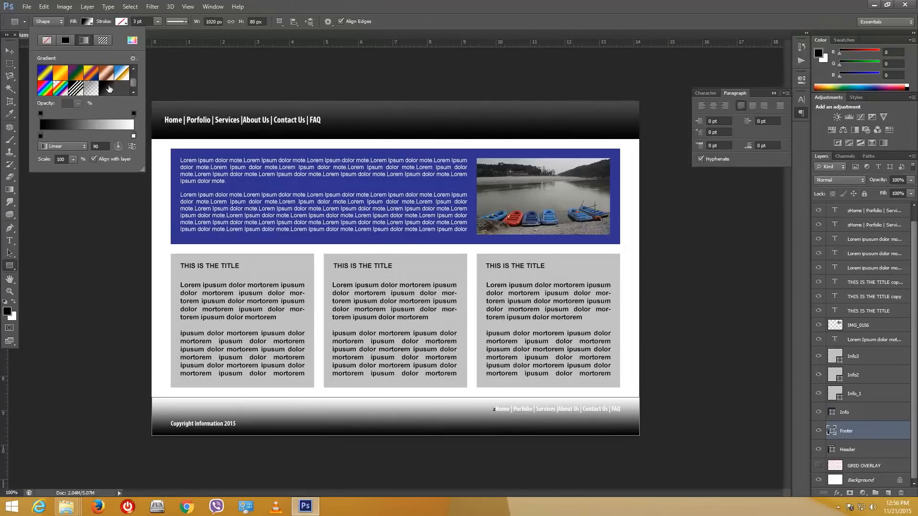
click(109, 88)
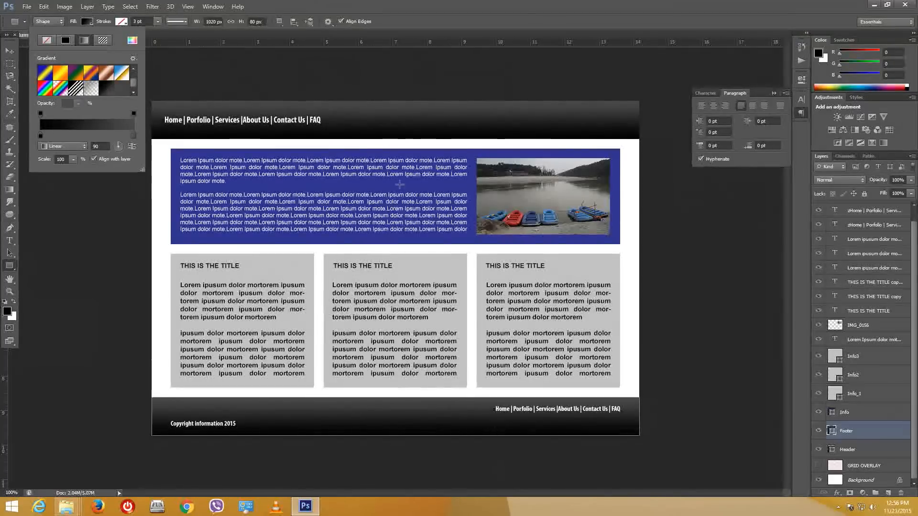
Step: Select the blue Info rectangle behind the intro text and switch its fill to a 90° linear gradient
click(10, 51)
click(10, 51)
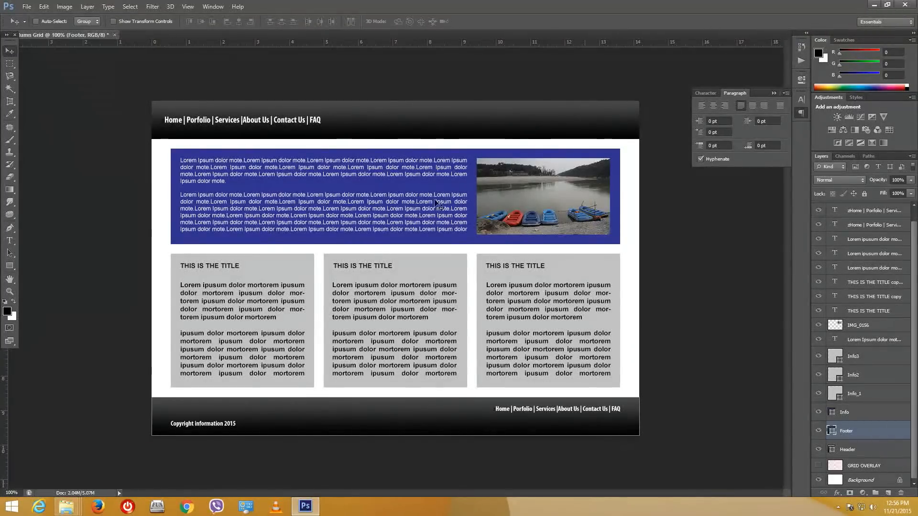
ctrl+click(394, 187)
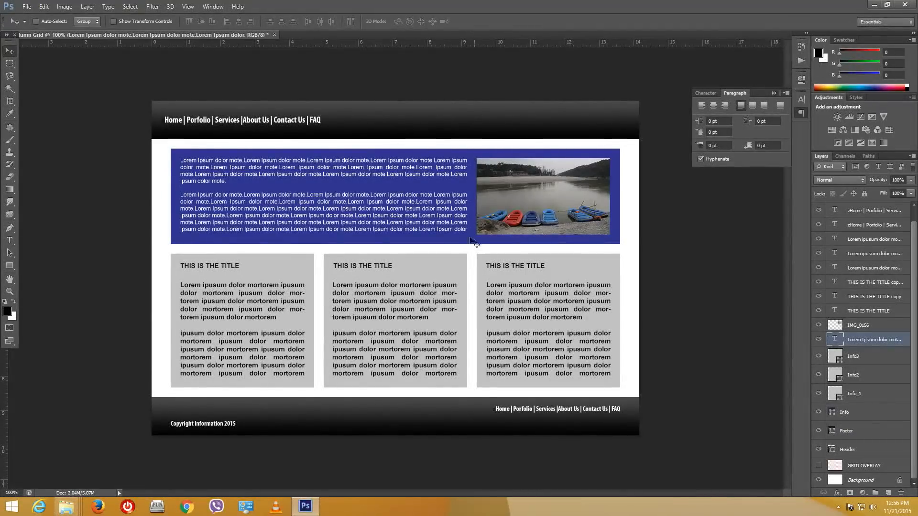
ctrl+click(454, 241)
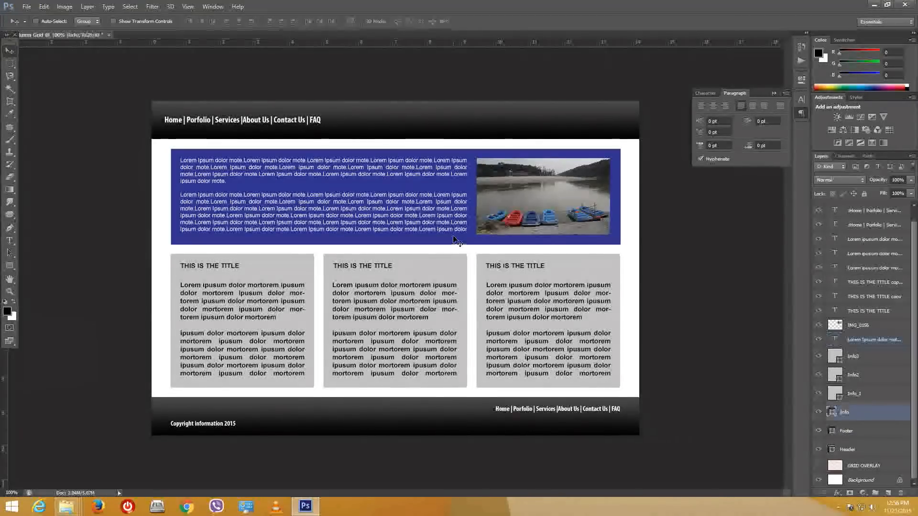
click(10, 266)
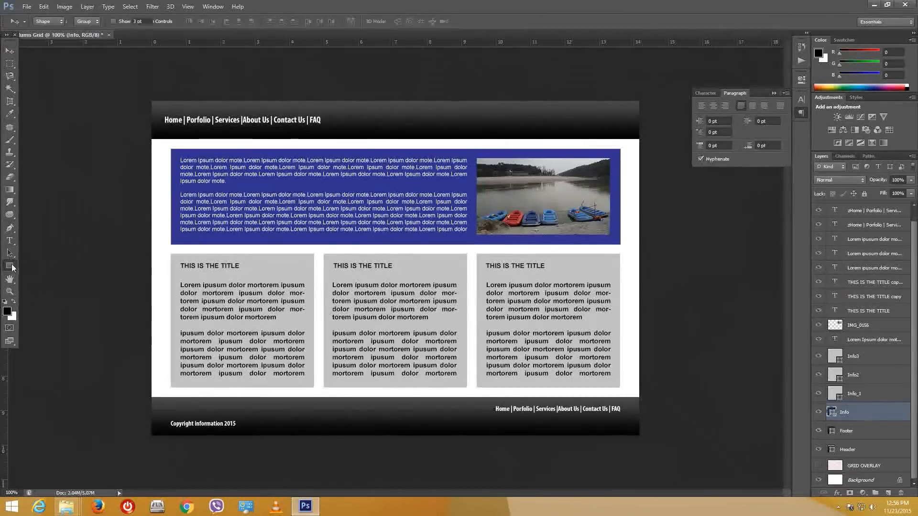
click(87, 22)
click(83, 40)
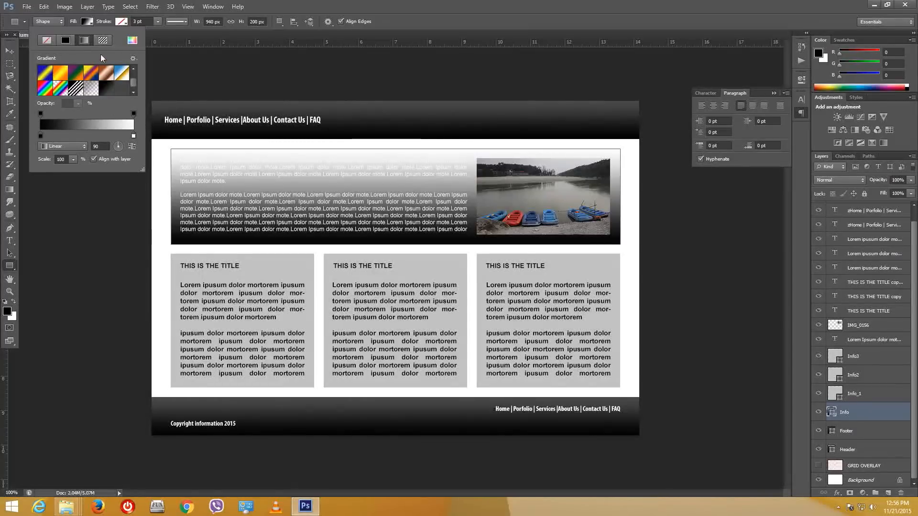
Step: Set the starting color stop of the Info rectangle's gradient to dark blue 1b0c5c
double_click(40, 136)
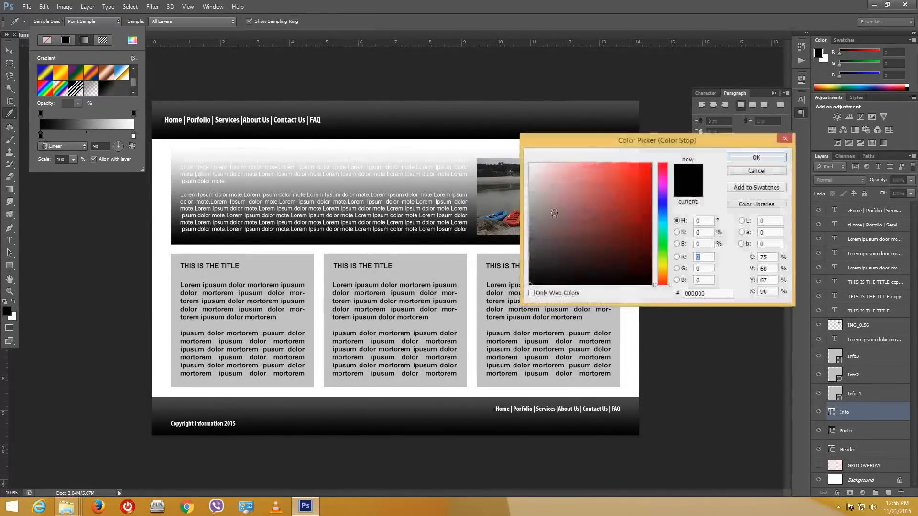
mouse_move(664, 239)
mouse_down()
mouse_move(664, 199)
mouse_move(664, 264)
mouse_up()
mouse_move(534, 223)
mouse_down()
mouse_move(547, 204)
mouse_move(635, 173)
mouse_up()
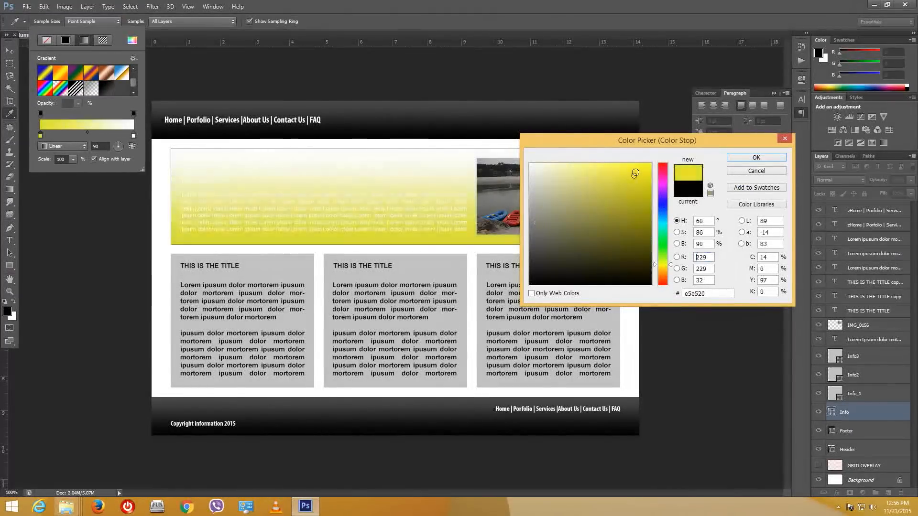
drag(663, 264, 663, 200)
click(600, 177)
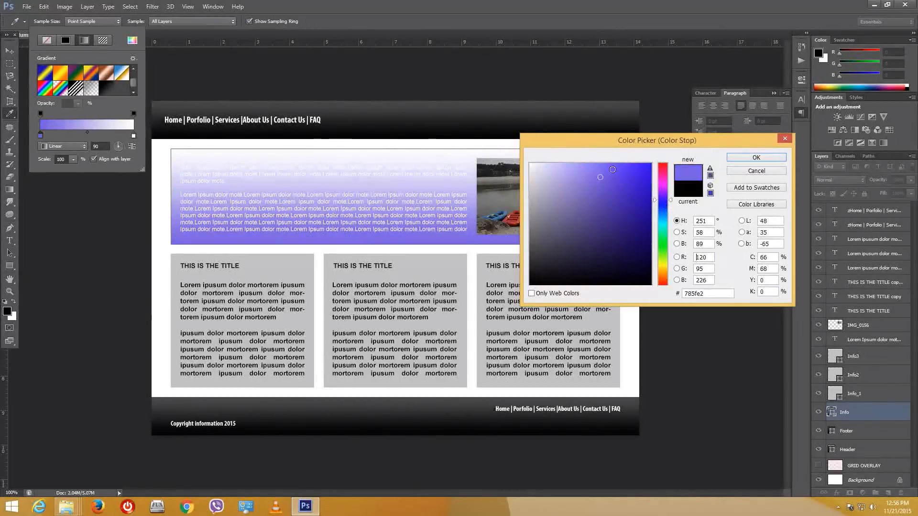
drag(613, 170, 636, 241)
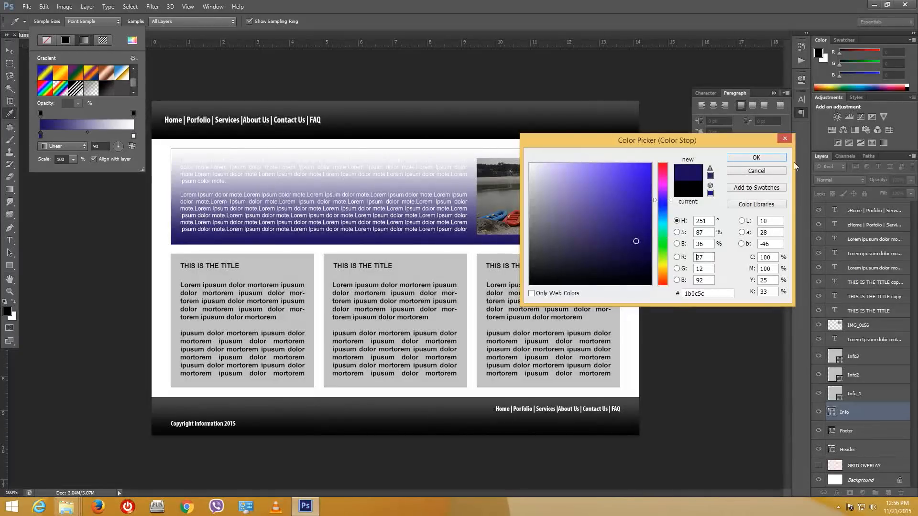
click(767, 158)
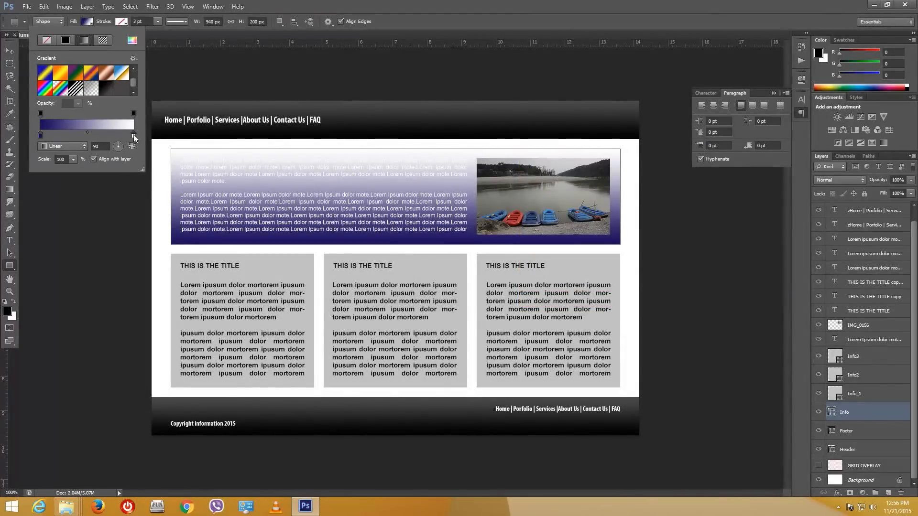
Step: Set the ending color stop of the Info rectangle's gradient to bright violet-blue 6434de
double_click(133, 135)
click(662, 198)
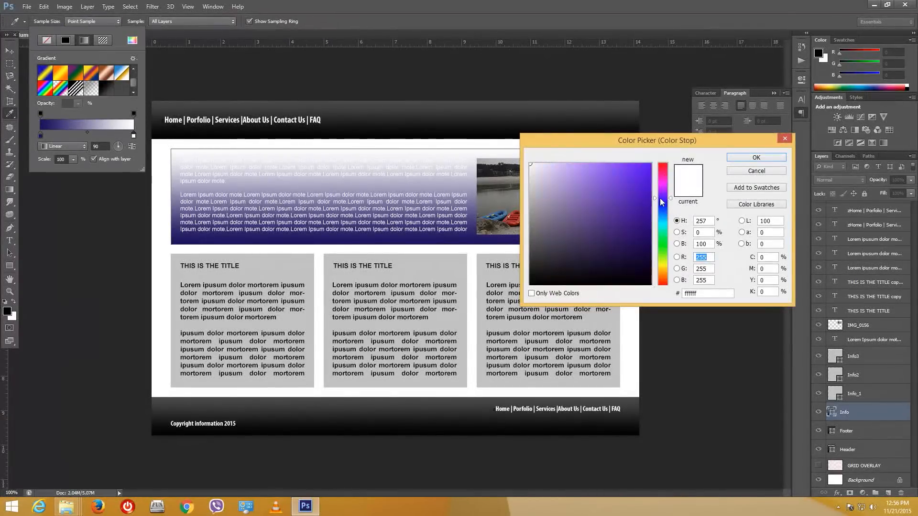
click(606, 170)
drag(607, 170, 617, 173)
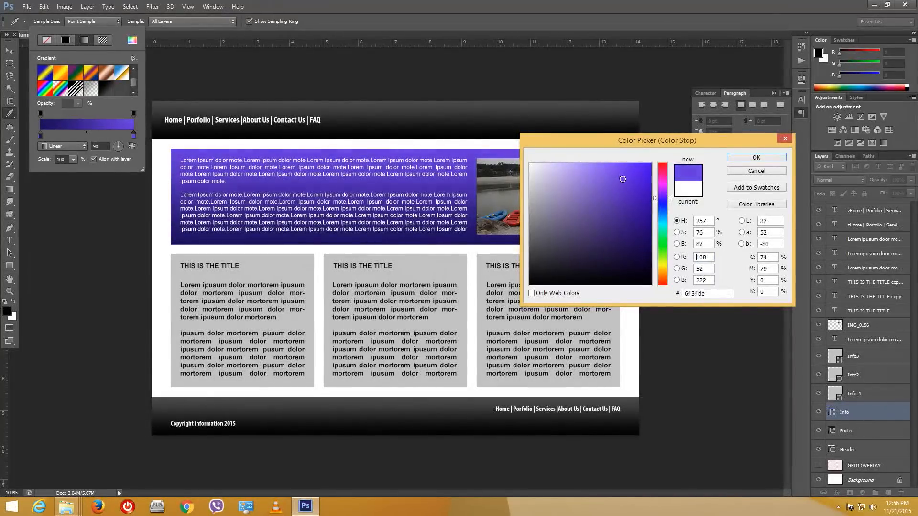
click(761, 158)
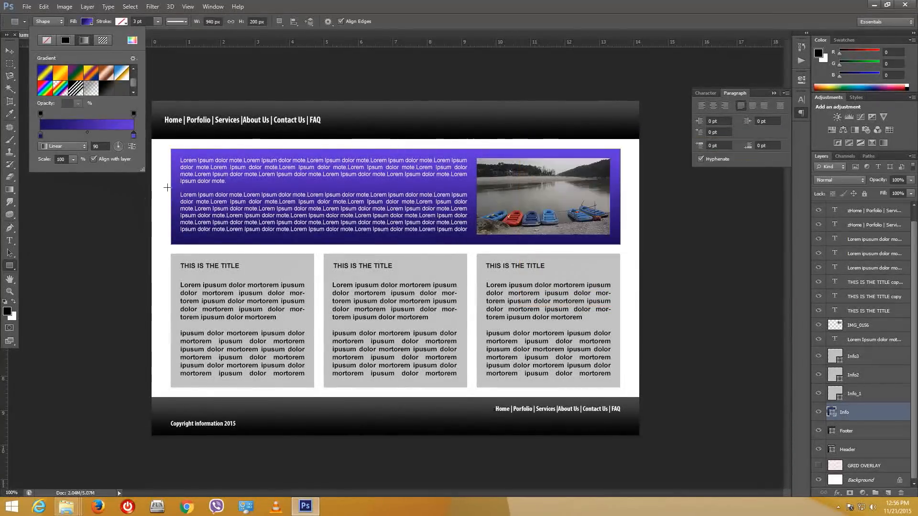
key(v)
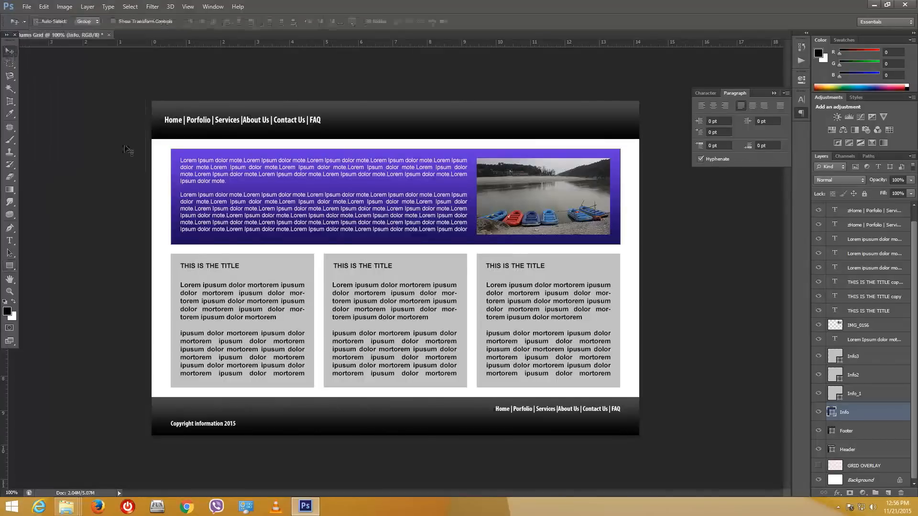
Step: Select the Info_1 box and switch its fill to a 90° linear gradient
ctrl+click(290, 270)
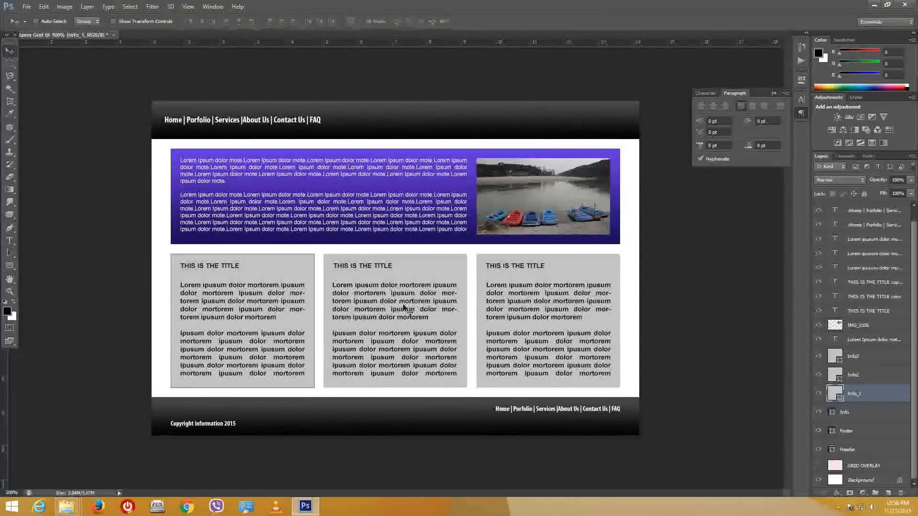
click(9, 266)
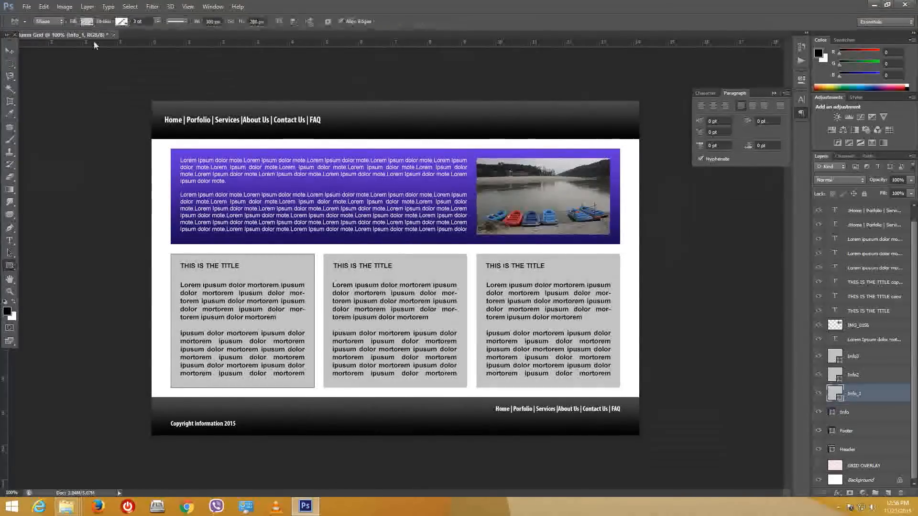
click(87, 22)
click(85, 40)
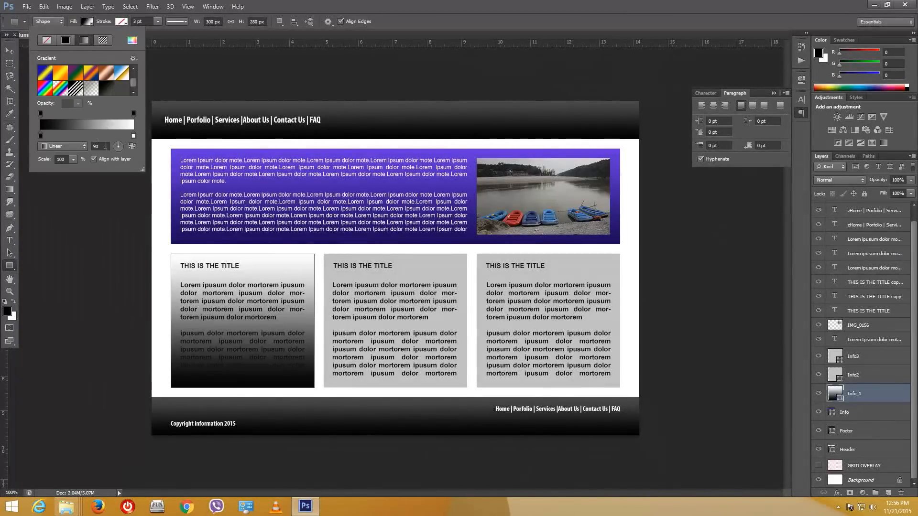
Step: Set the Info_1 gradient's ending stop to light grey and its starting stop to medium grey 9d9d9d
double_click(134, 136)
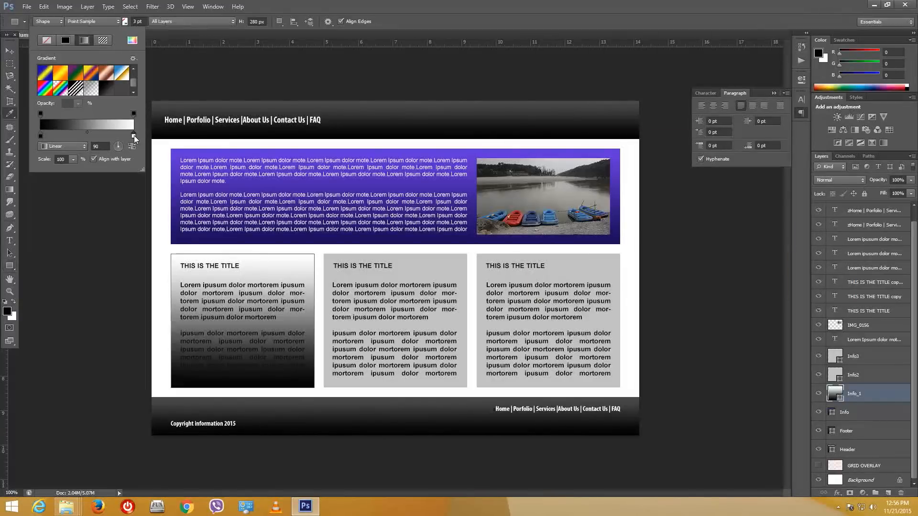
mouse_move(534, 177)
mouse_down()
mouse_move(521, 167)
mouse_move(516, 178)
mouse_up()
click(733, 159)
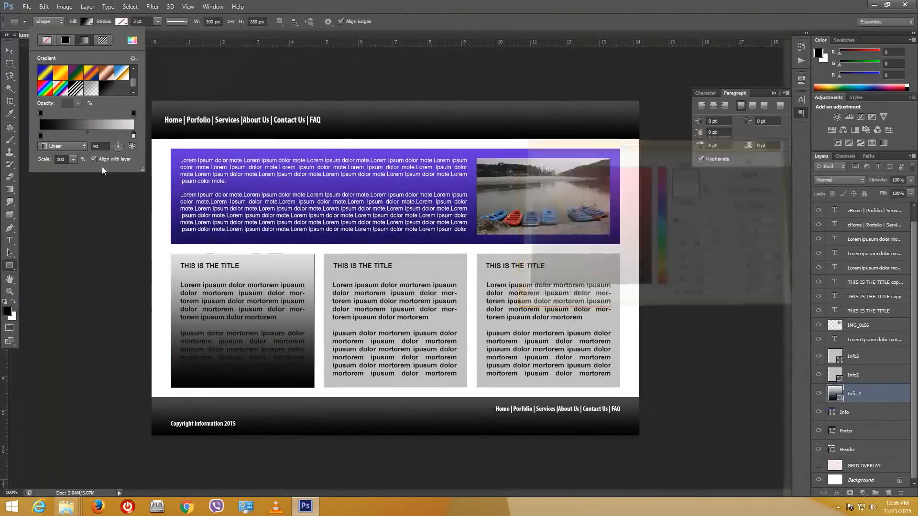
double_click(42, 137)
mouse_move(533, 245)
mouse_down()
mouse_move(525, 243)
mouse_move(518, 270)
mouse_move(515, 201)
mouse_move(511, 210)
mouse_up()
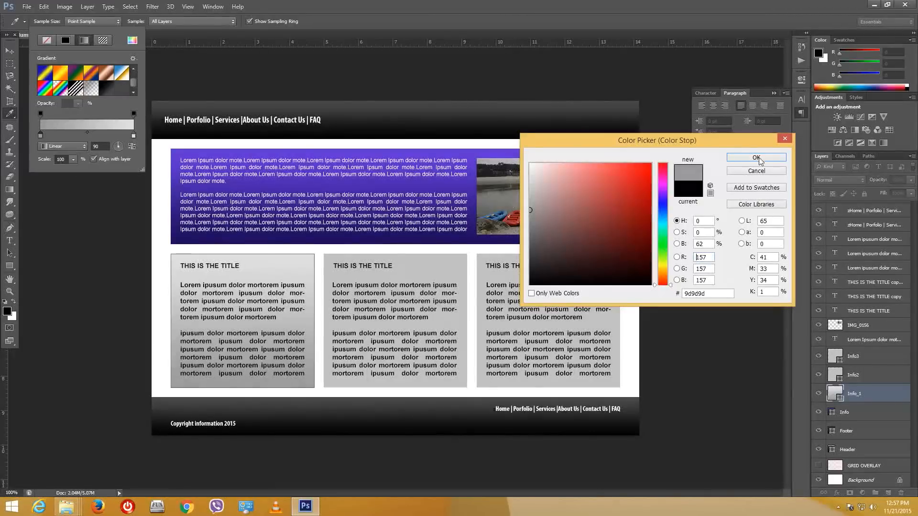
click(753, 163)
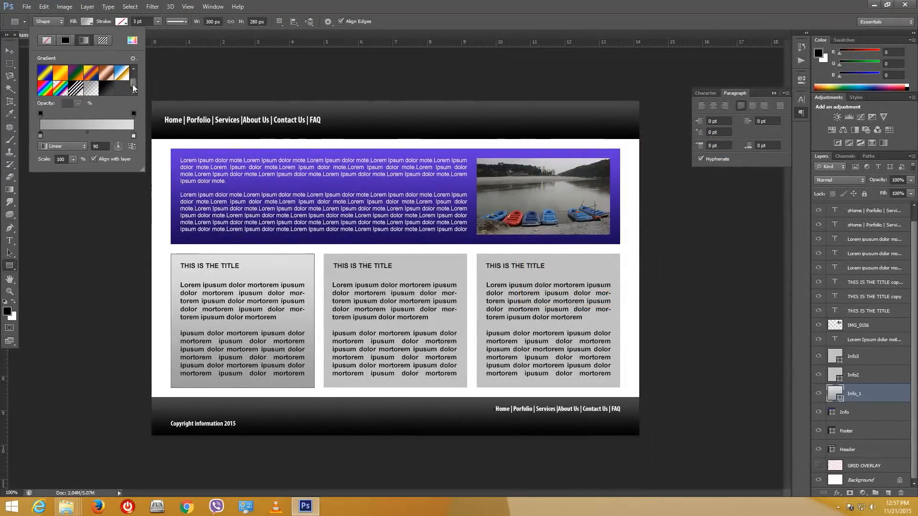
Step: Add the Info_1 box's grey gradient as a new preset named Two Color
click(123, 117)
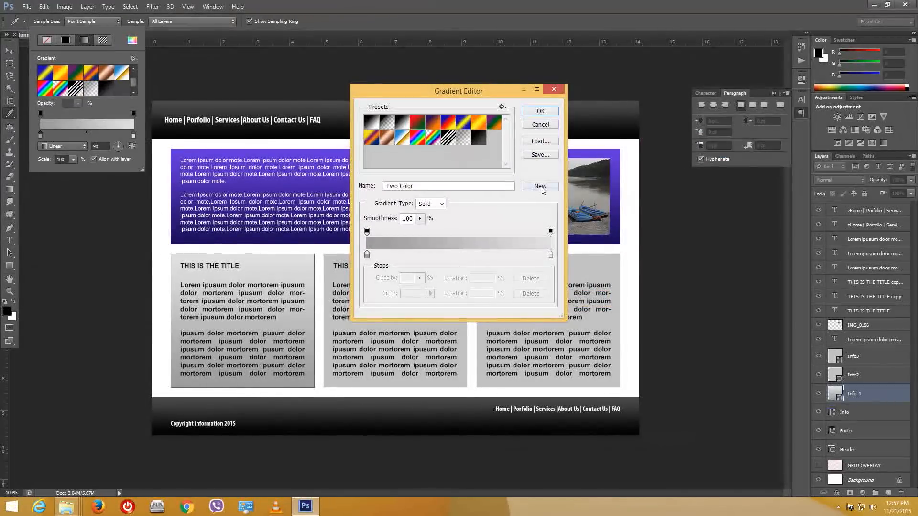
click(550, 113)
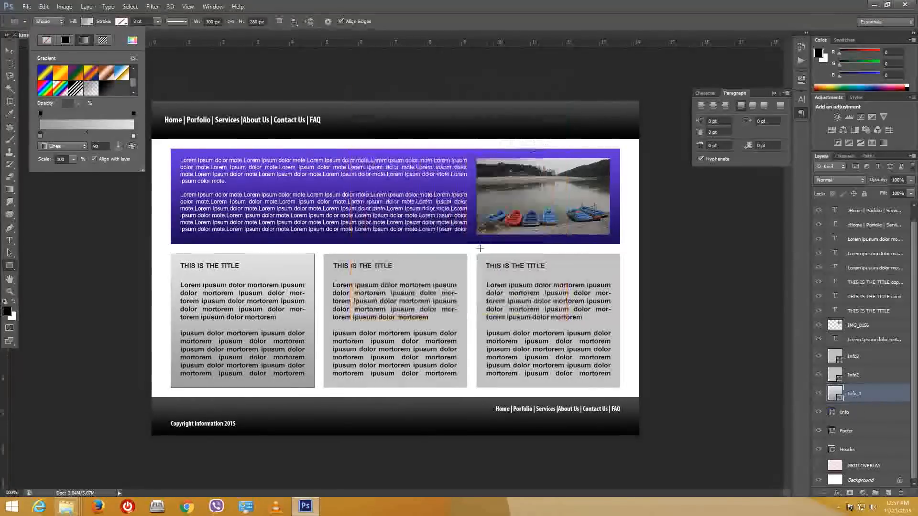
click(10, 51)
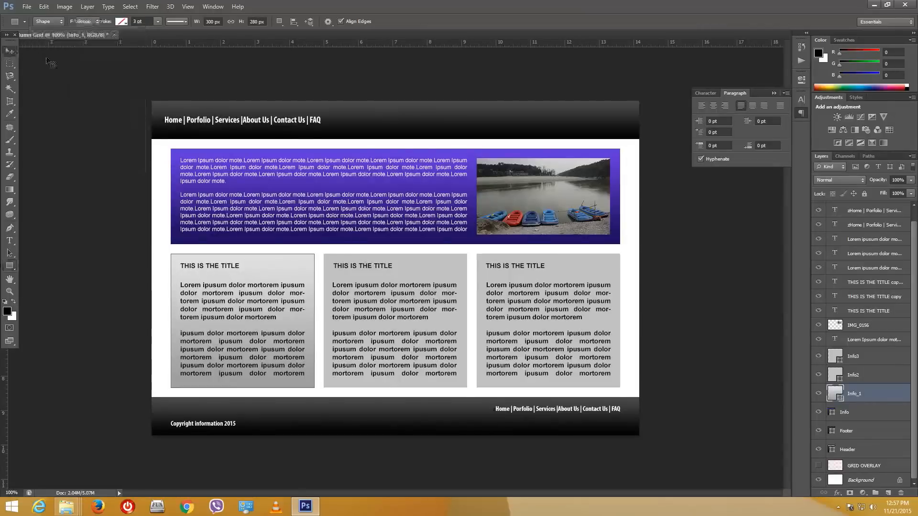
Step: Fill the Info2 and Info3 boxes together with the new grey gradient preset used for Info_1
ctrl+click(445, 260)
ctrl+click(567, 263)
ctrl+shift+click(450, 264)
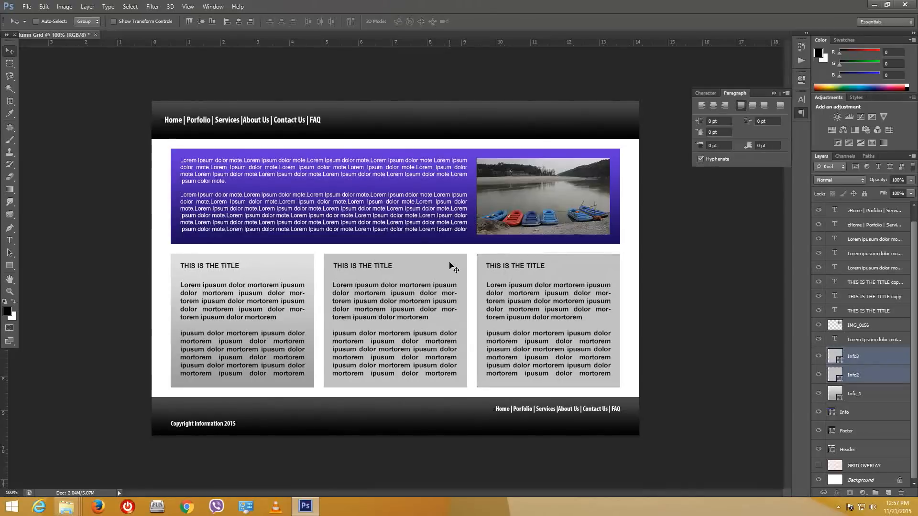
ctrl+shift+click(591, 272)
ctrl+shift+click(592, 267)
click(10, 266)
click(87, 22)
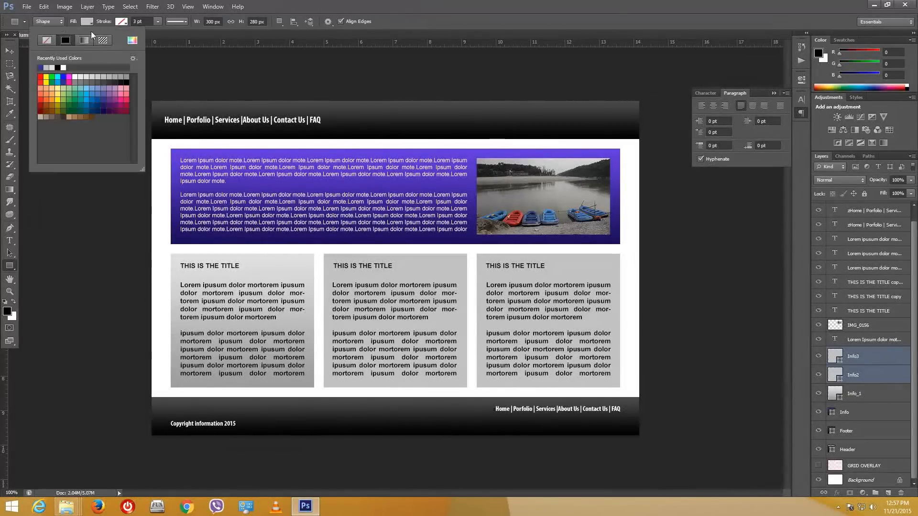
click(83, 40)
click(122, 90)
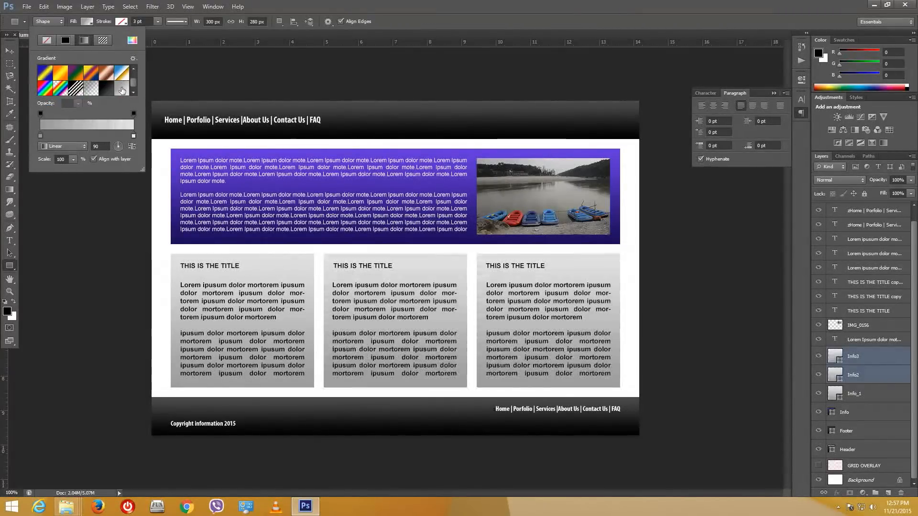
key(v)
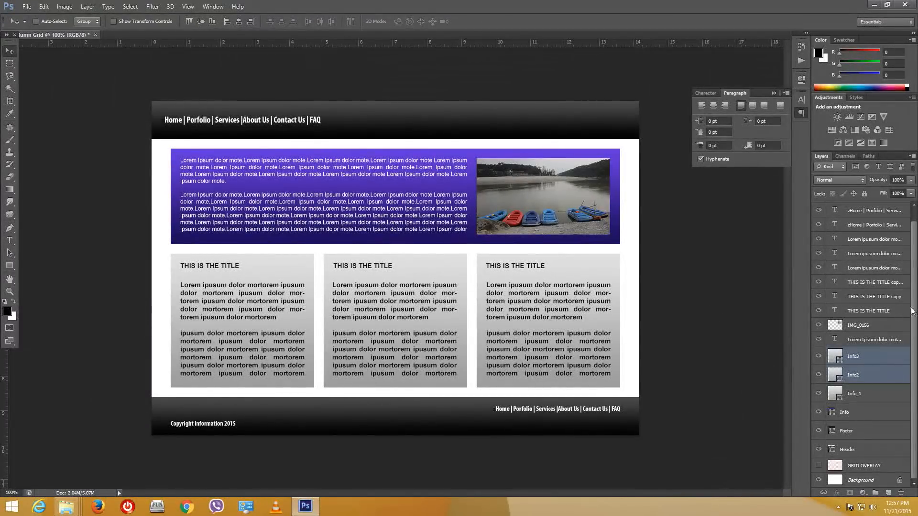
Step: Turn on the visibility of the GRID OVERLAY layer and select the entire canvas on it
click(840, 470)
click(819, 467)
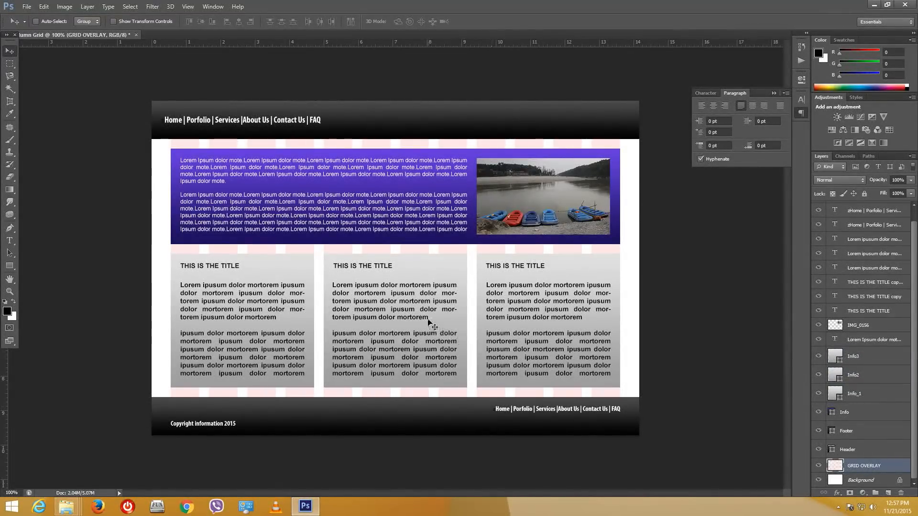
key(ctrl+a)
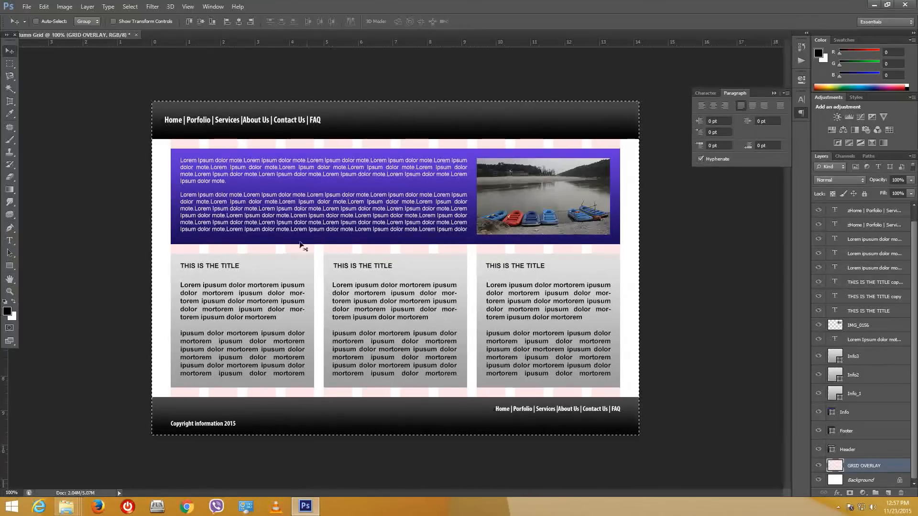
Step: Try to fill the GRID OVERLAY layer with the grey gradient preset using the Rectangle tool's fill
click(10, 266)
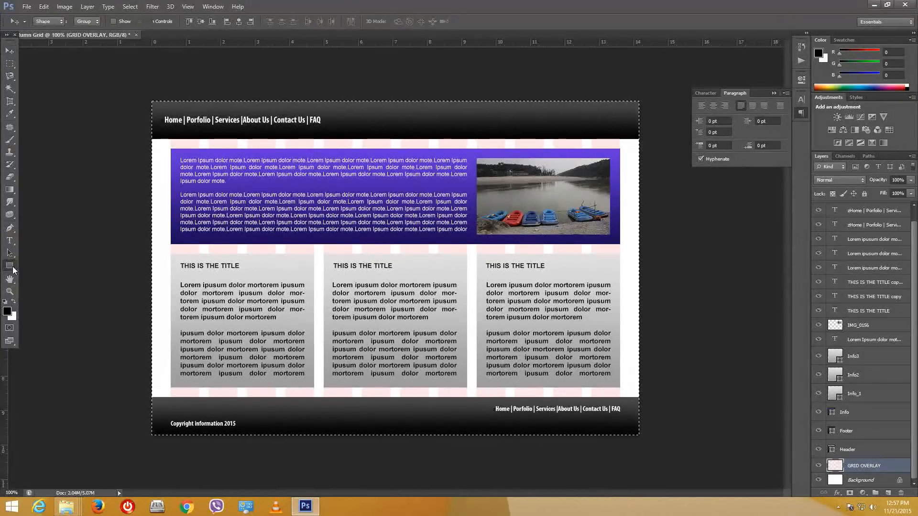
click(88, 22)
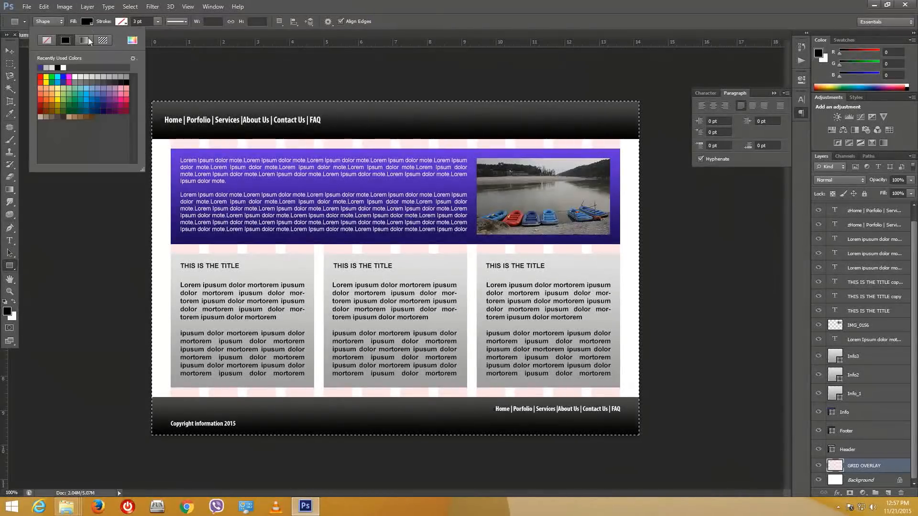
click(84, 41)
click(124, 88)
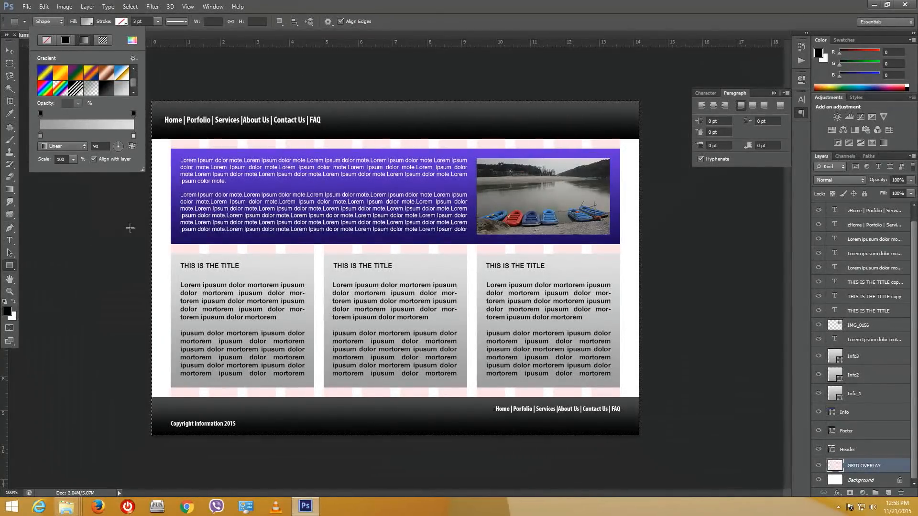
click(875, 471)
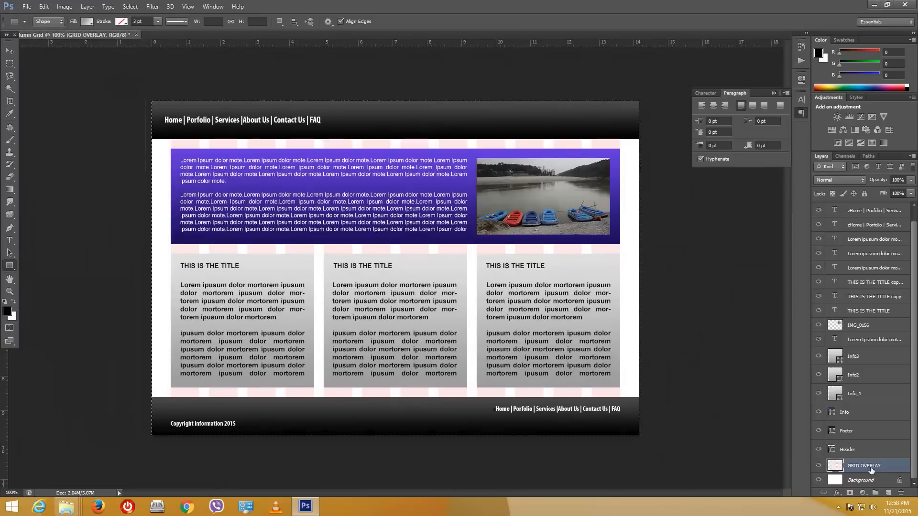
right_click(875, 471)
click(819, 111)
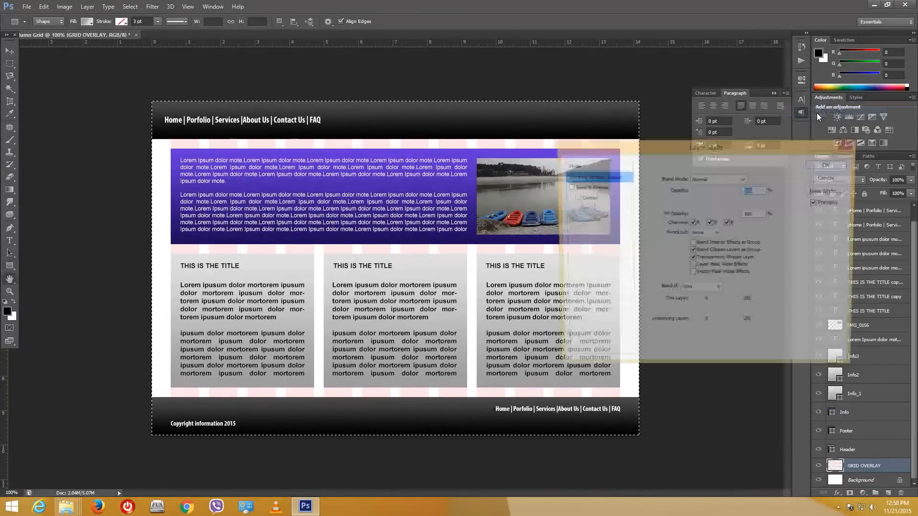
click(589, 273)
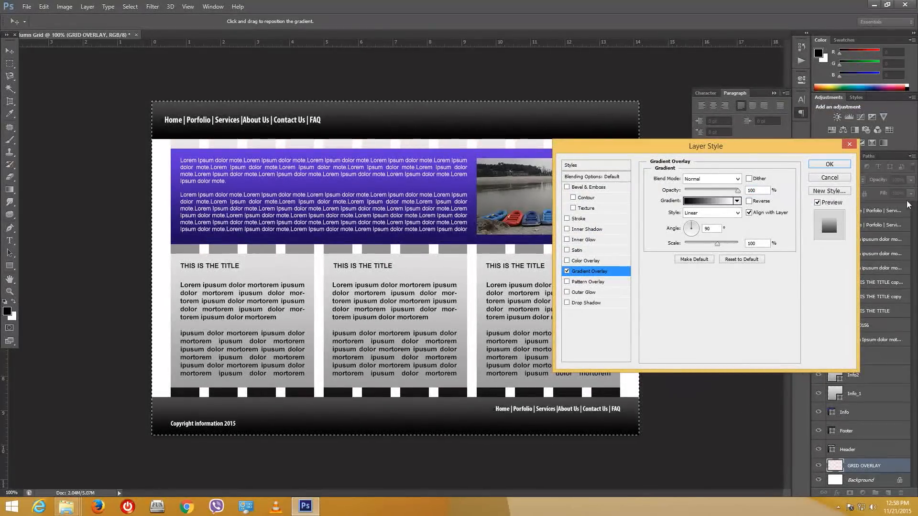
click(830, 177)
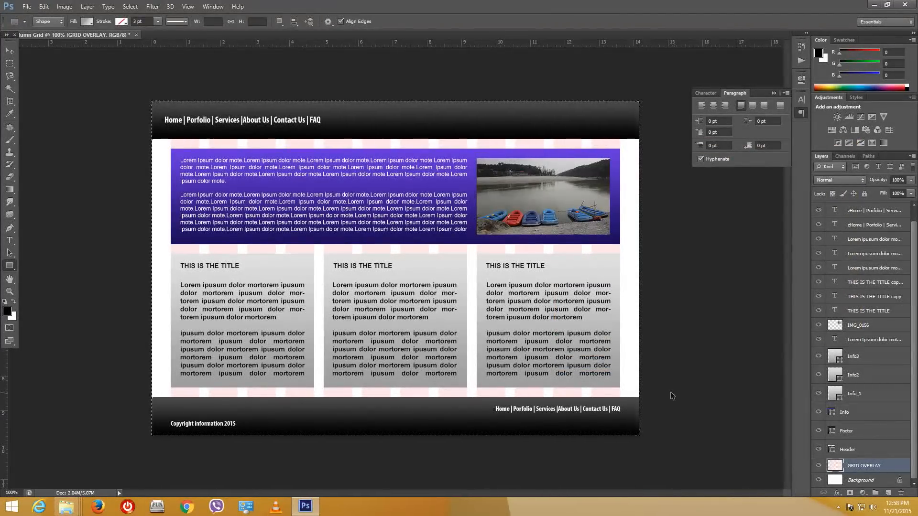
Step: Fill the GRID OVERLAY layer with white and add a Gradient Overlay to it using the grey Two Color preset
key(Delete)
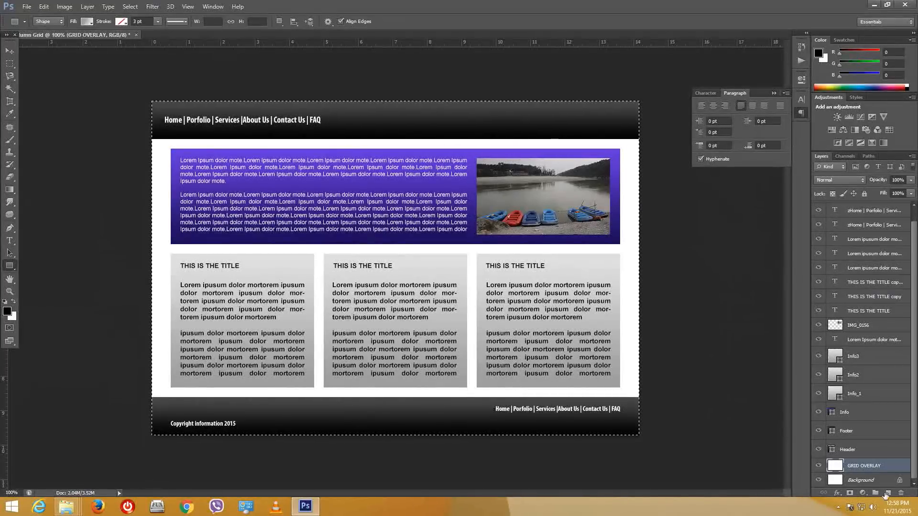
right_click(873, 466)
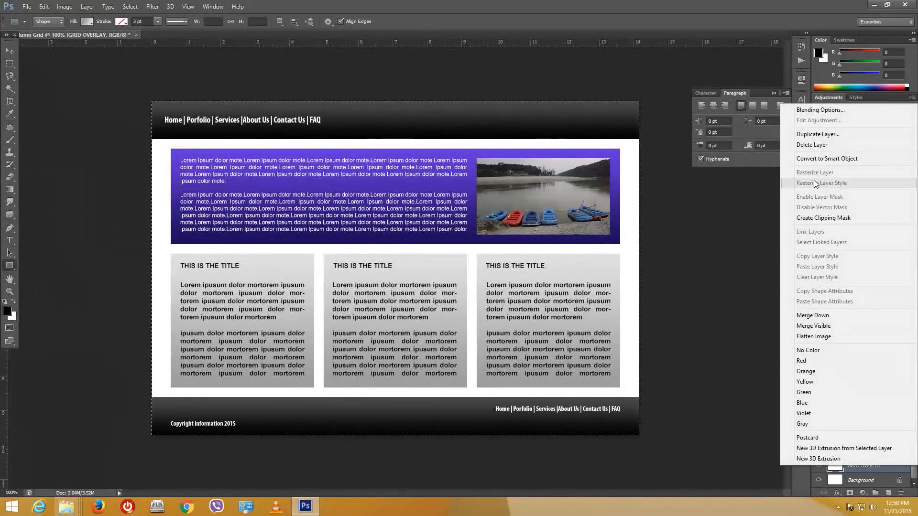
click(828, 111)
click(603, 274)
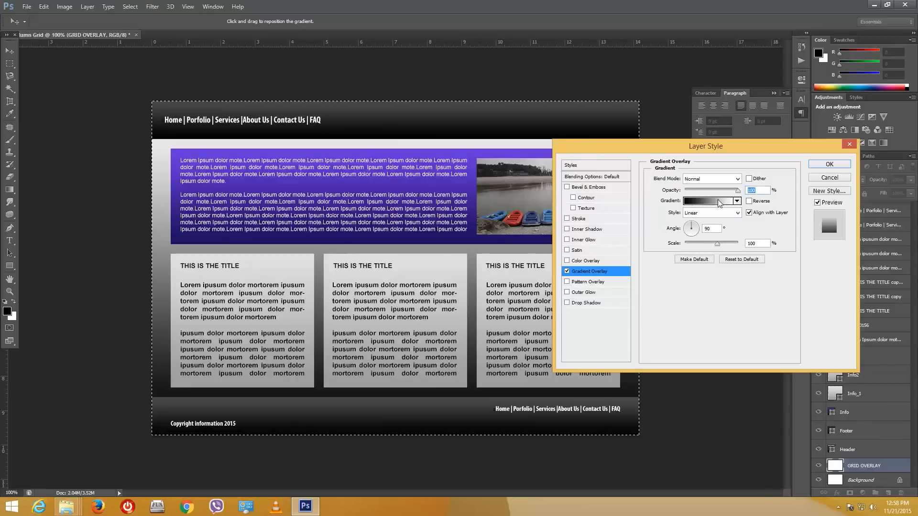
click(721, 202)
click(496, 139)
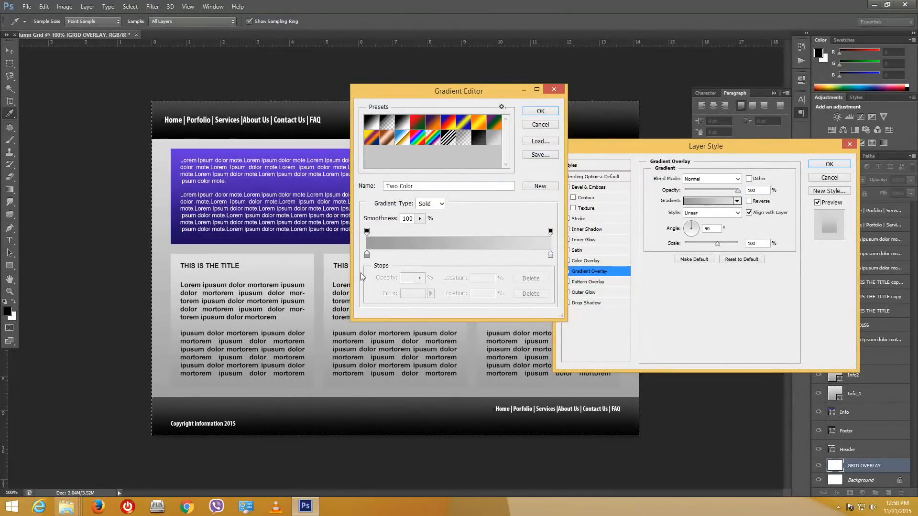
Step: Set the start colour of the GRID OVERLAY layer's overlay gradient to light grey e8e8e8
double_click(367, 255)
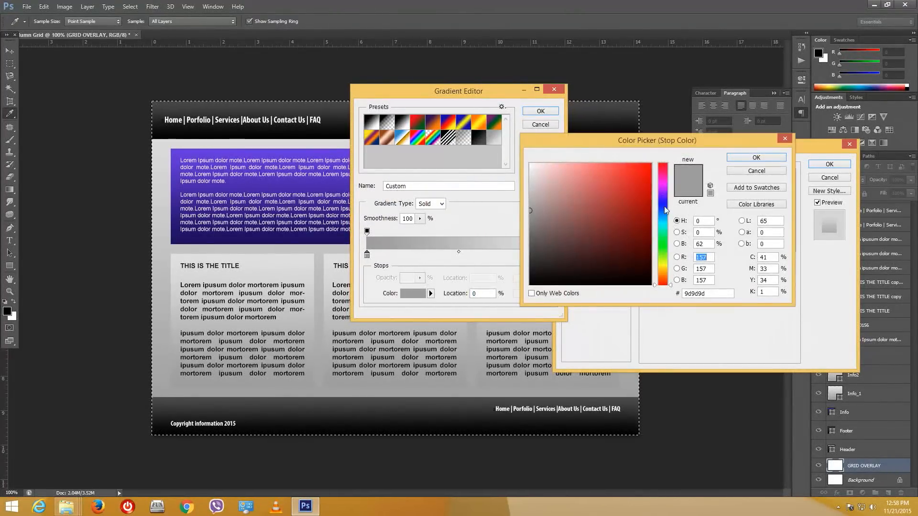
drag(666, 211, 664, 200)
click(559, 164)
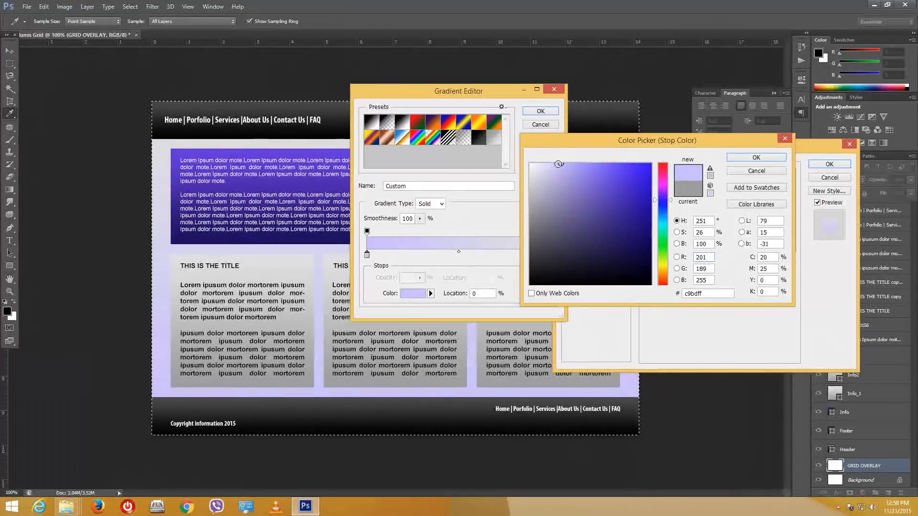
click(541, 165)
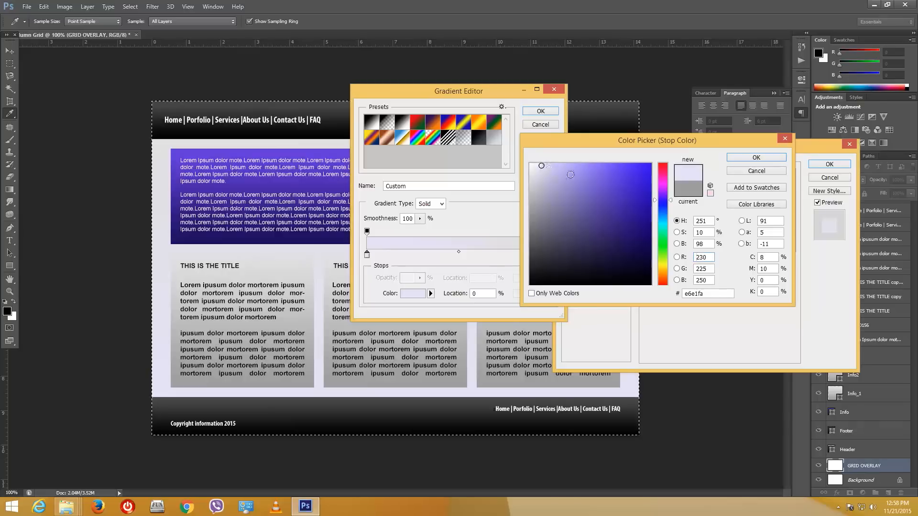
click(589, 246)
click(594, 265)
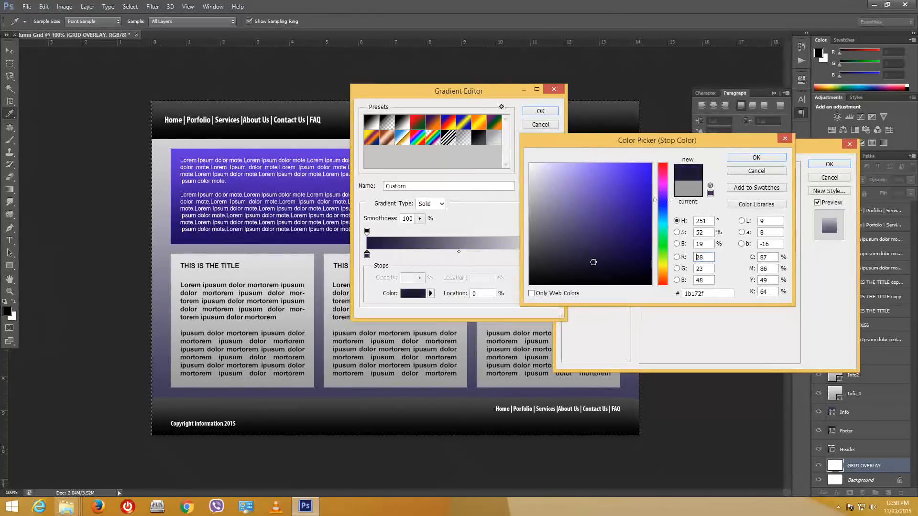
click(577, 243)
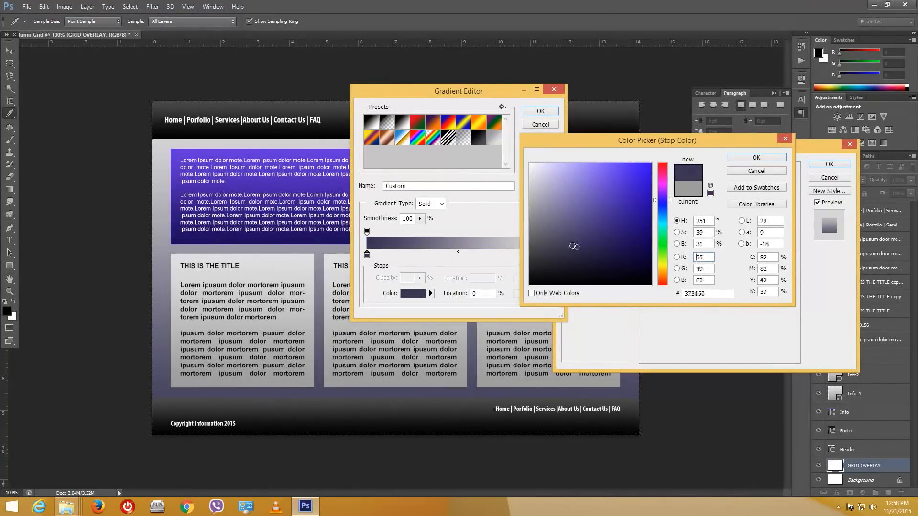
click(565, 241)
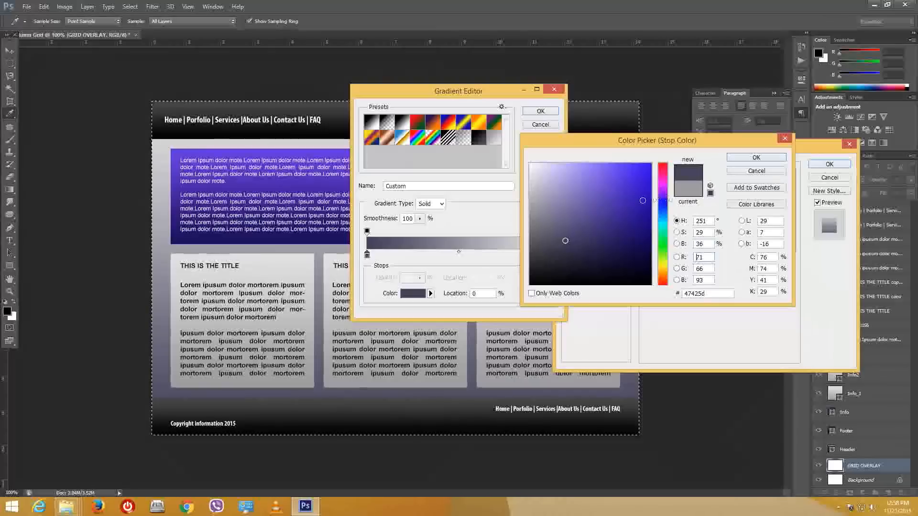
mouse_move(543, 173)
mouse_down()
mouse_move(492, 215)
mouse_move(528, 218)
mouse_move(529, 177)
mouse_up()
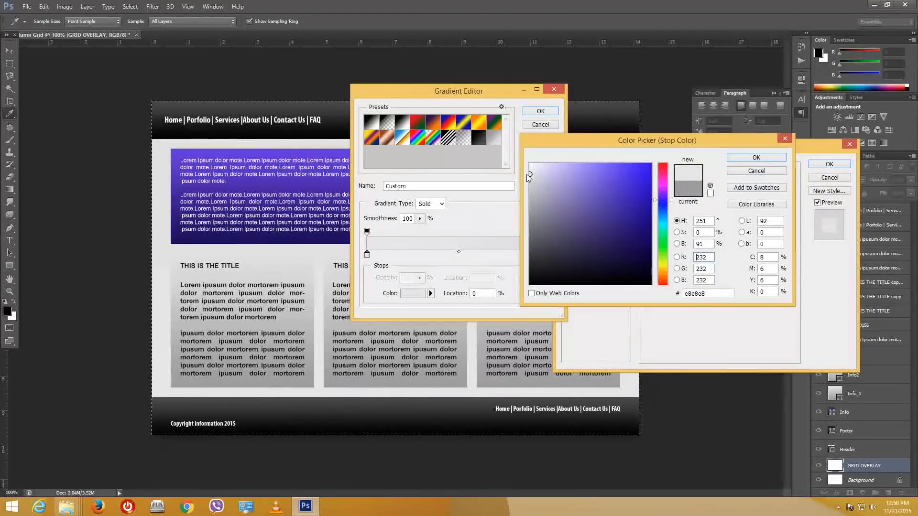
click(757, 159)
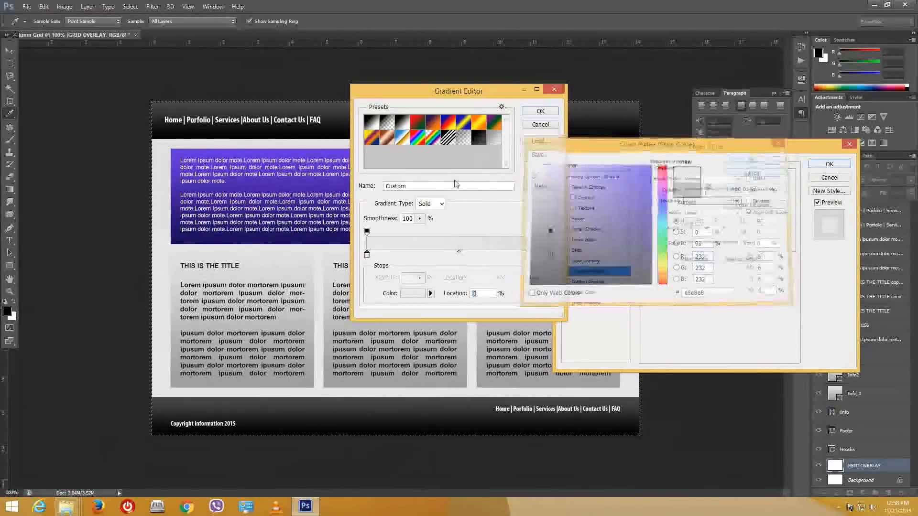
Step: Set the end colour of the overlay gradient to white and apply the Gradient Overlay to the GRID OVERLAY layer
double_click(550, 255)
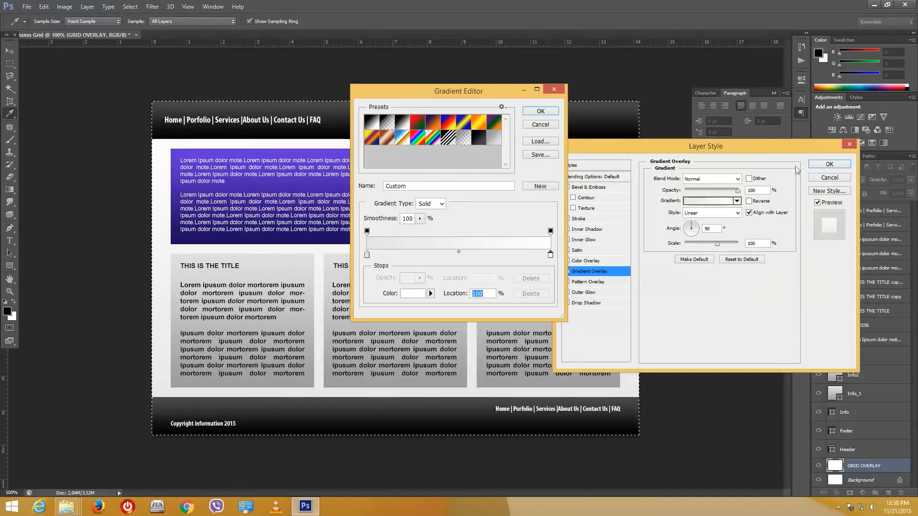
click(547, 114)
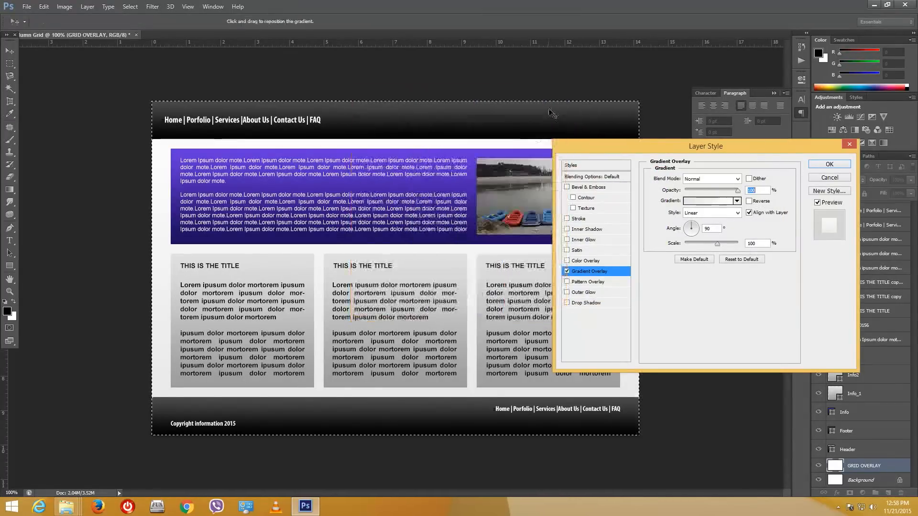
key(Return)
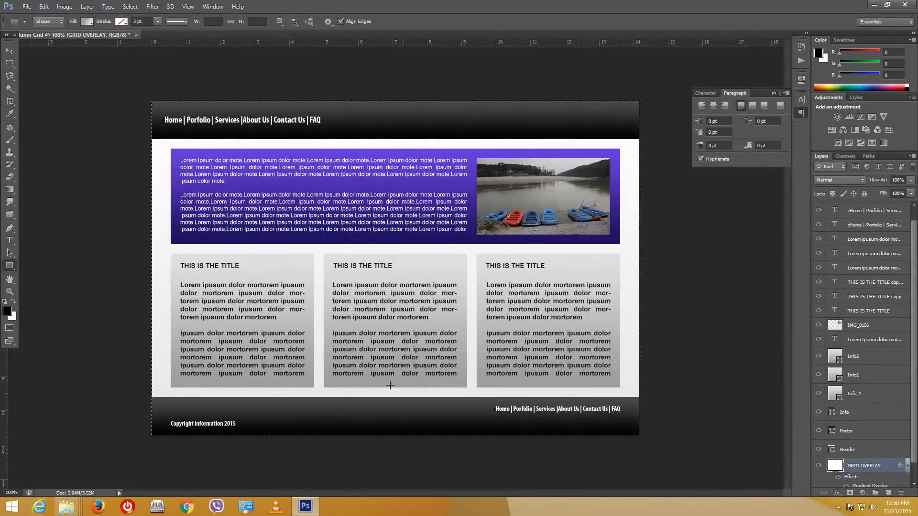
Step: Remove the selection around the whole canvas and return to the Move tool
key(v)
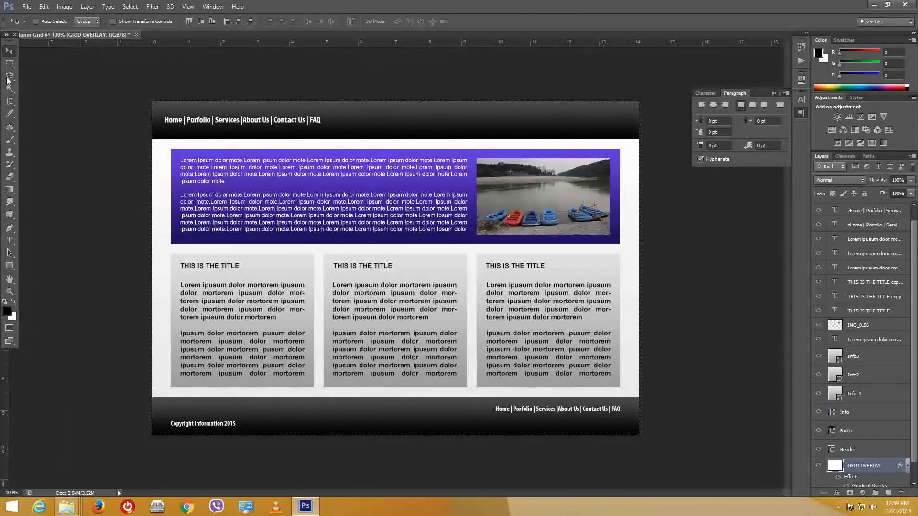
key(l)
click(152, 102)
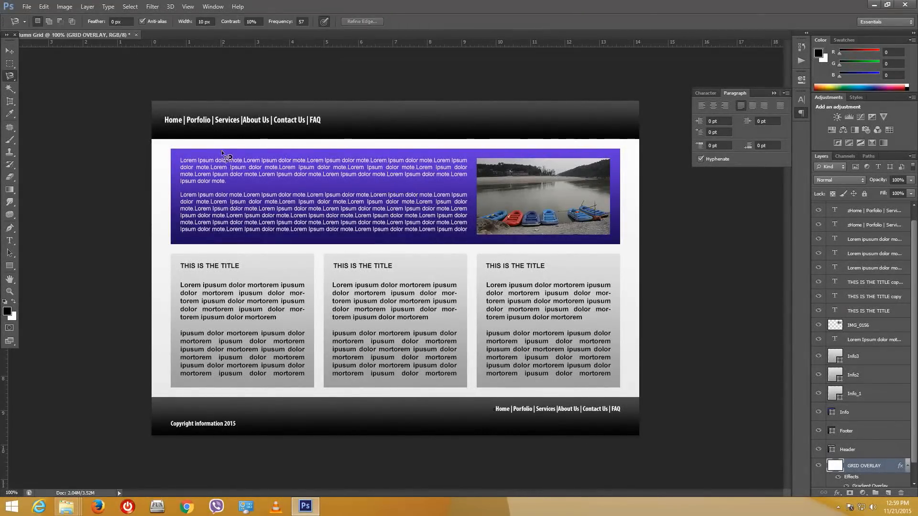
key(v)
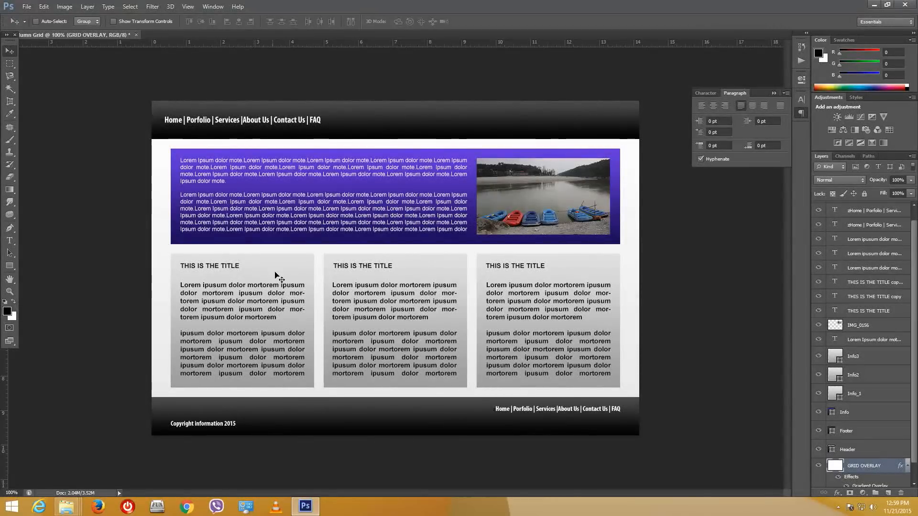
Step: Try to open the Blending Options for the Info_1, Info2 and Info3 layers together
ctrl+click(296, 267)
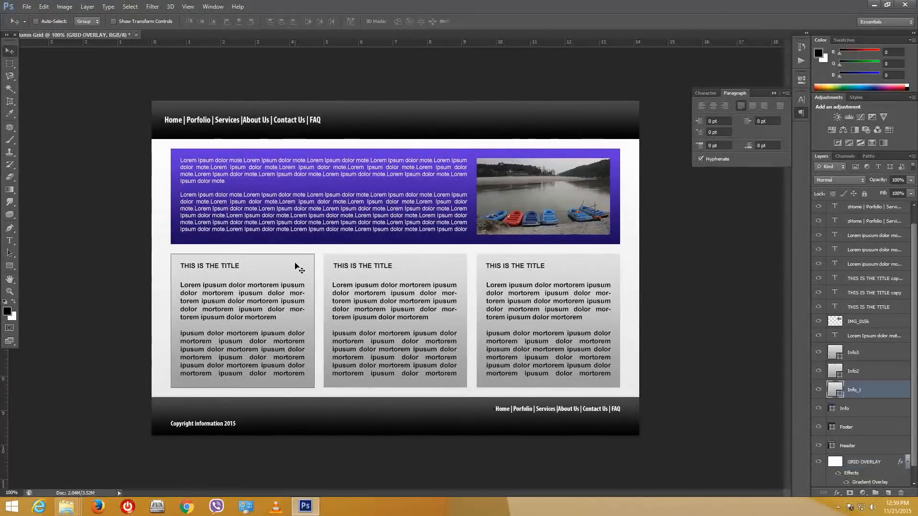
ctrl+shift+click(494, 265)
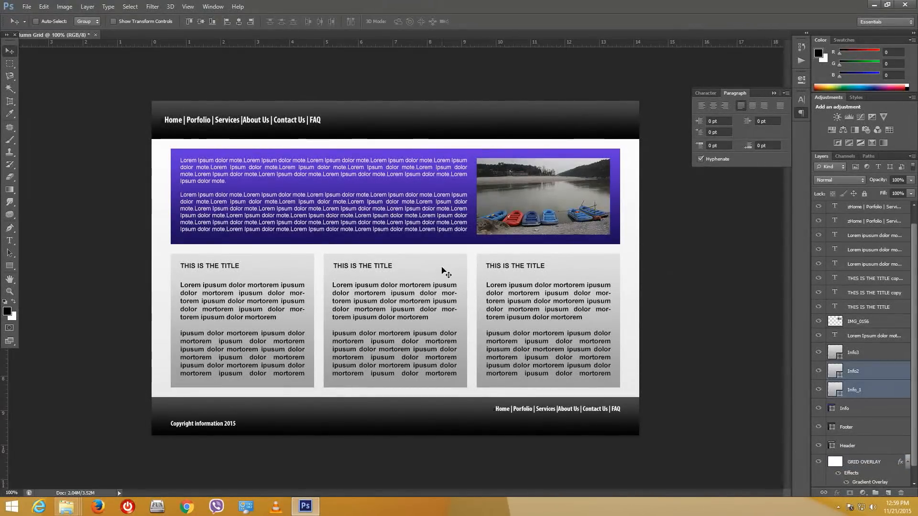
ctrl+shift+click(298, 262)
click(870, 353)
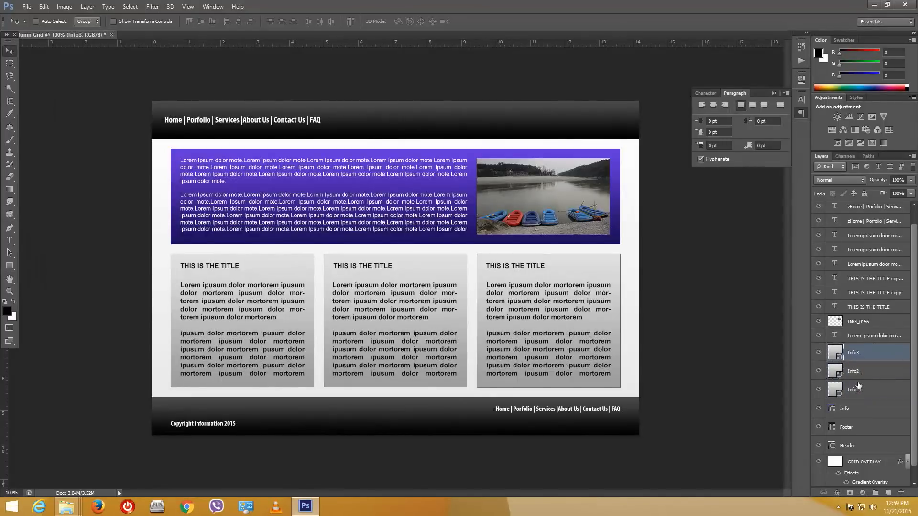
shift+click(858, 386)
right_click(866, 355)
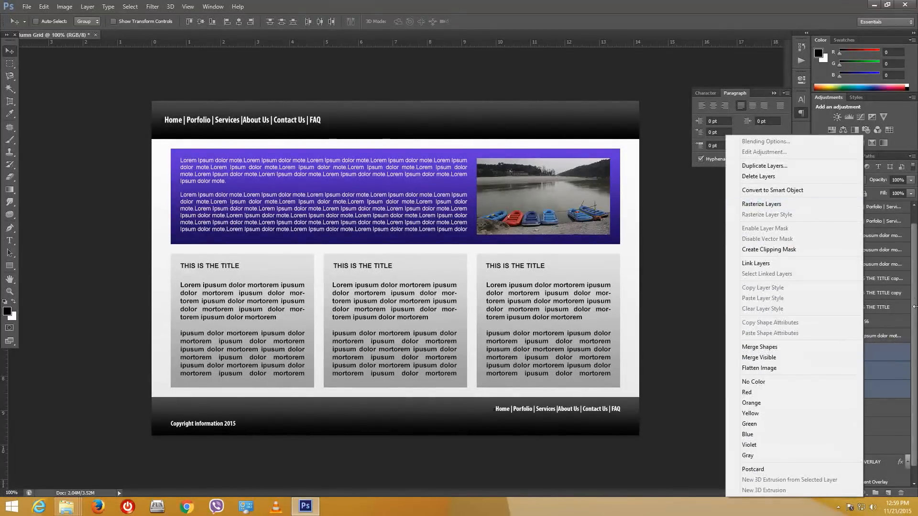
click(877, 349)
click(850, 281)
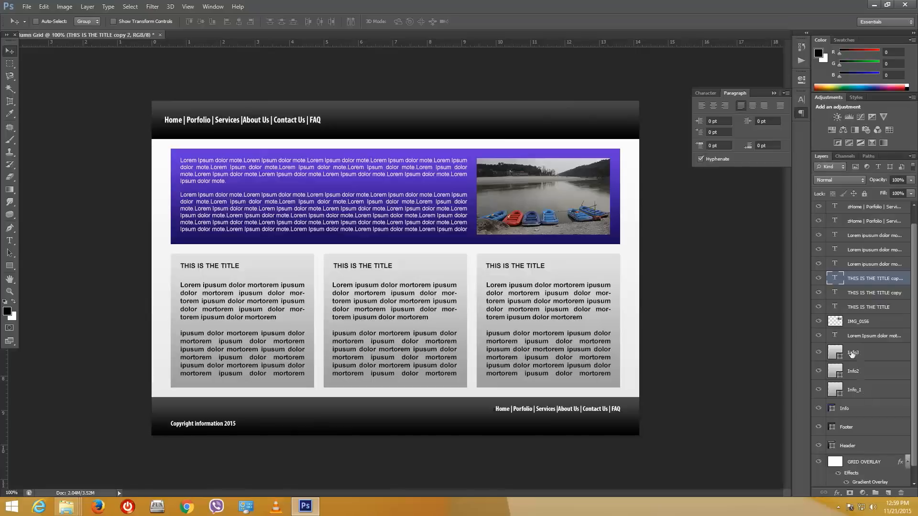
Step: Add a black Multiply Inner Shadow to the Info3 layer with 29% opacity and a size of 136 px
click(855, 352)
right_click(855, 352)
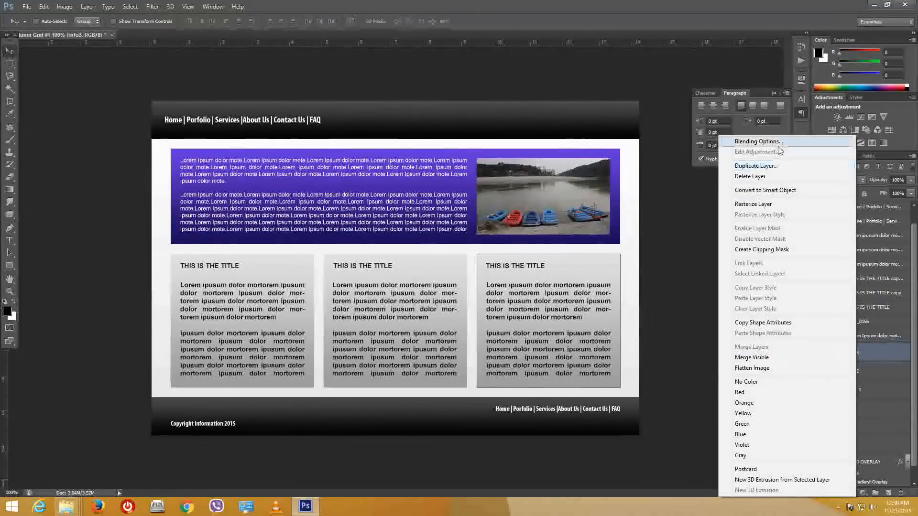
click(765, 142)
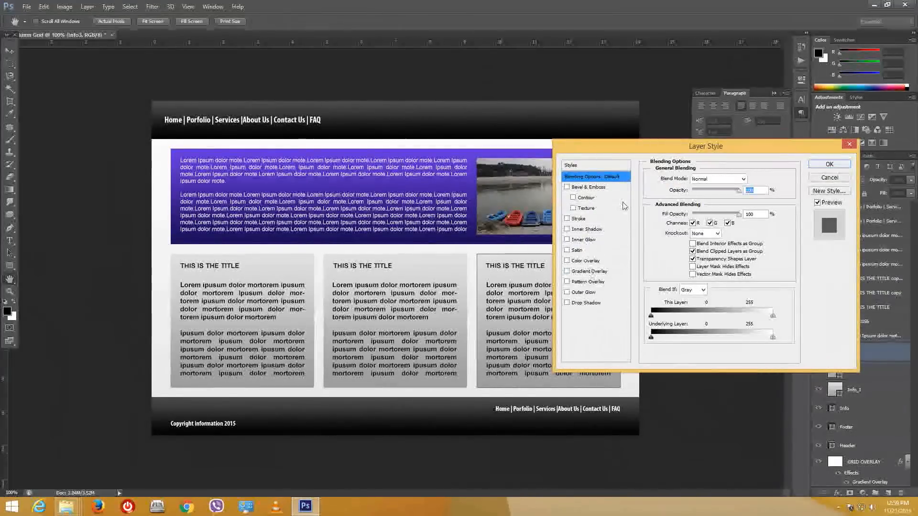
click(568, 240)
click(567, 240)
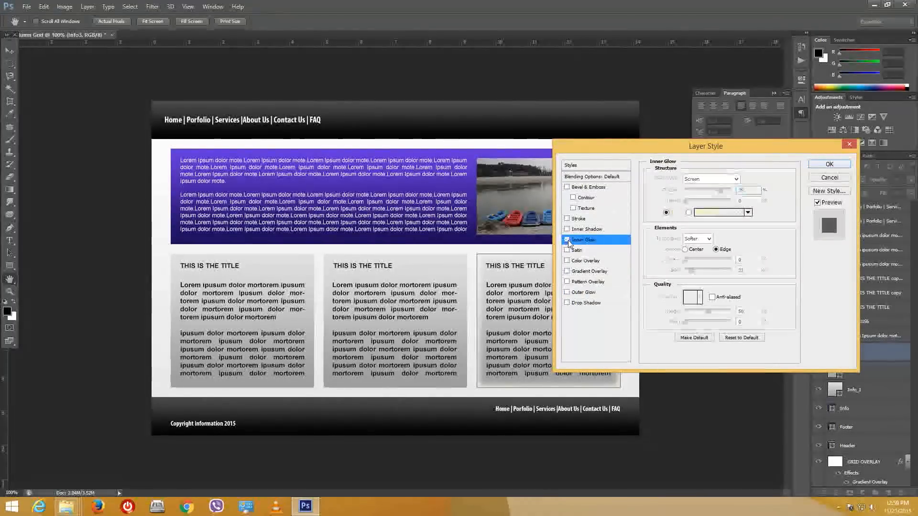
click(567, 229)
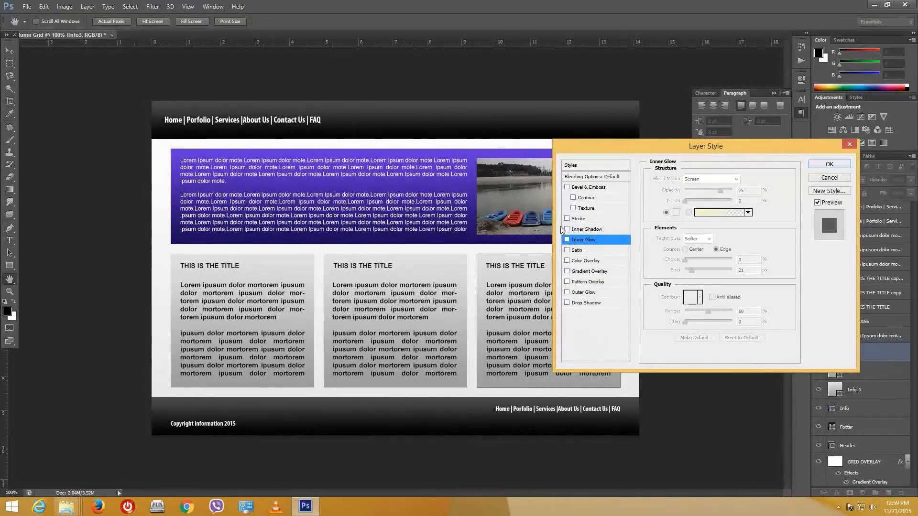
click(588, 230)
mouse_move(694, 245)
mouse_down()
mouse_move(708, 245)
mouse_move(686, 223)
mouse_move(690, 232)
mouse_move(680, 231)
mouse_move(711, 241)
mouse_up()
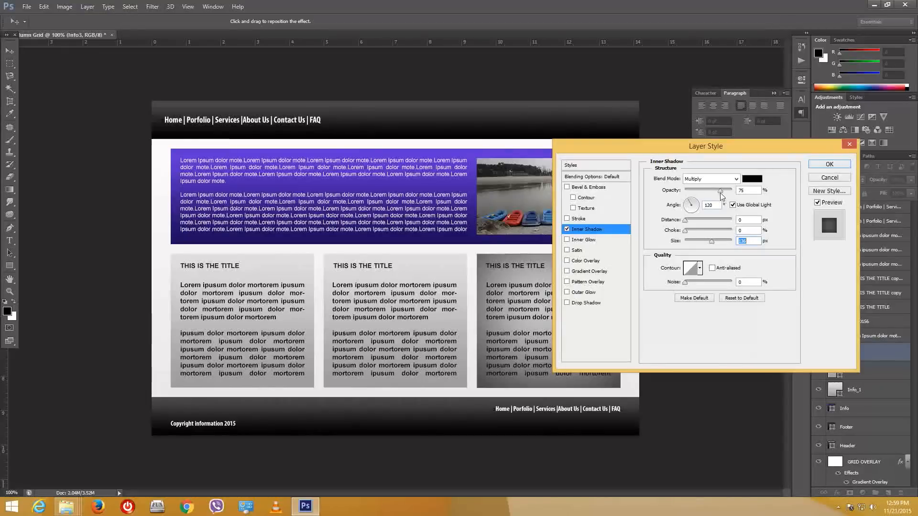
drag(720, 191, 698, 195)
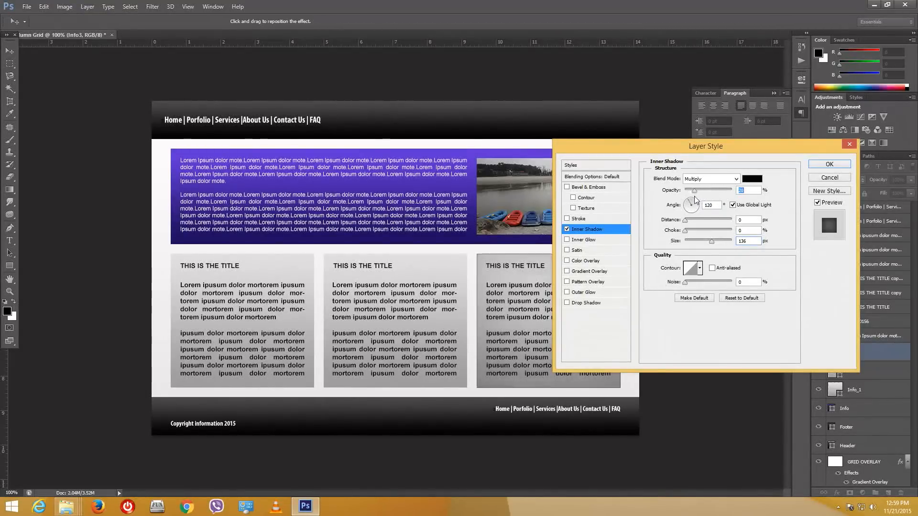
Step: Compare the Info3 box with and without its inner shadow, reduce the shadow's size and apply the style
drag(694, 150, 255, 97)
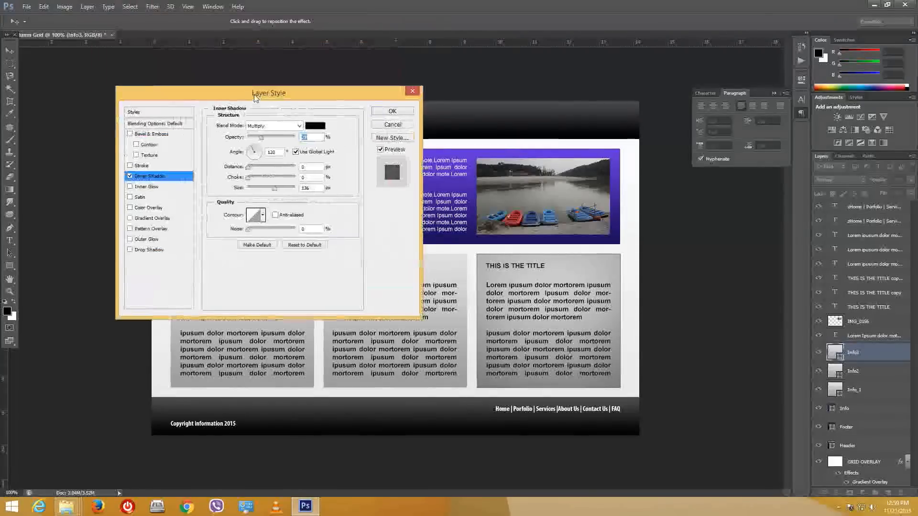
click(130, 176)
click(131, 177)
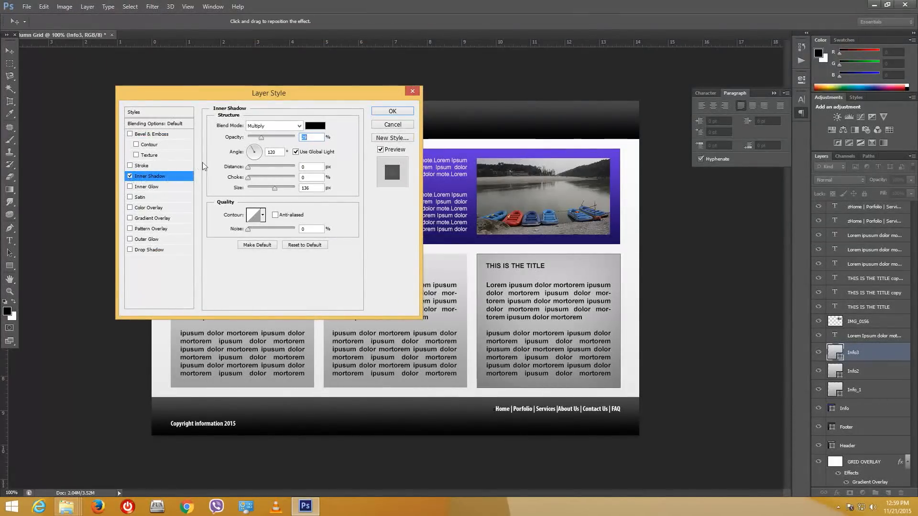
drag(275, 188, 261, 192)
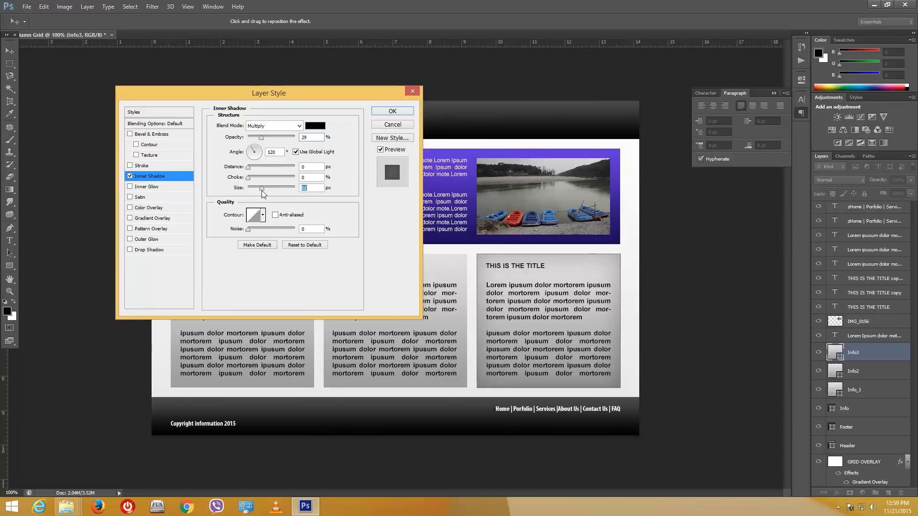
click(392, 112)
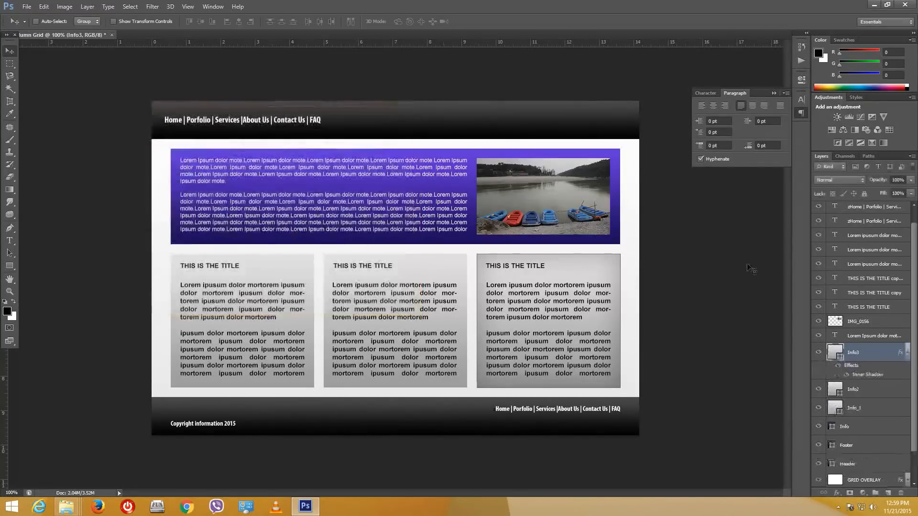
Step: Add a Drop Shadow to the Info3 layer with a distance of 9 px and a size of 0 px
right_click(855, 355)
click(757, 142)
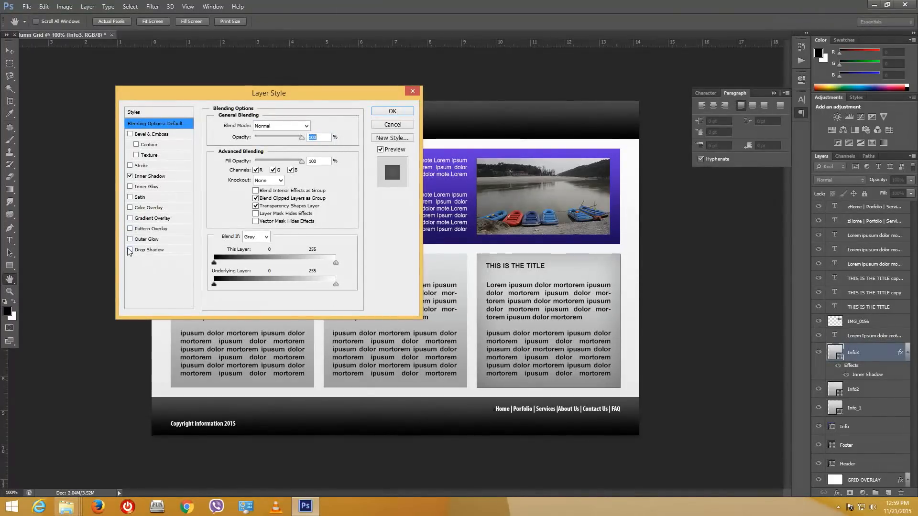
click(129, 250)
click(159, 251)
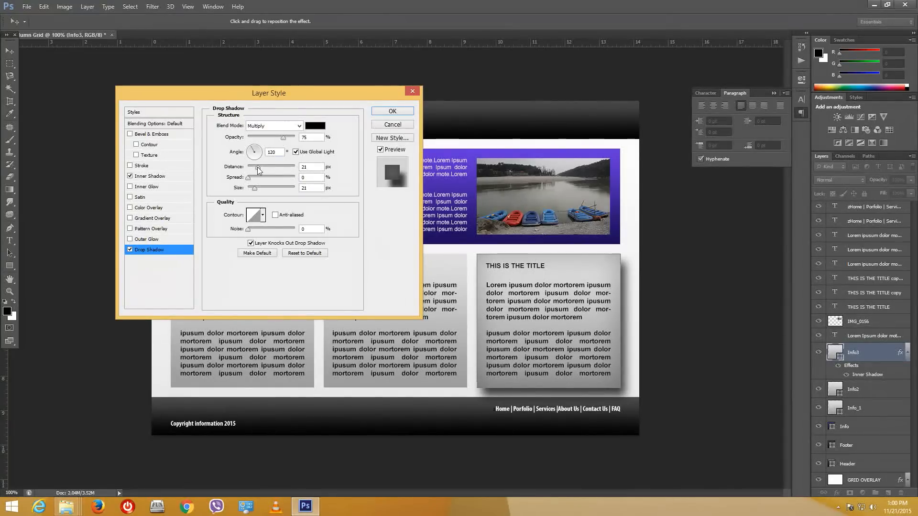
drag(257, 167, 241, 193)
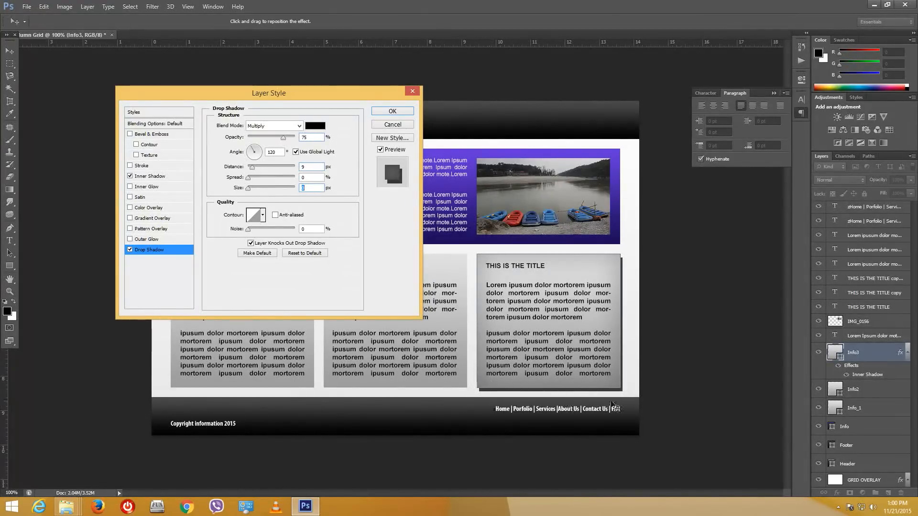
Step: Apply the drop shadow to the Info3 layer and copy its layer style
click(393, 111)
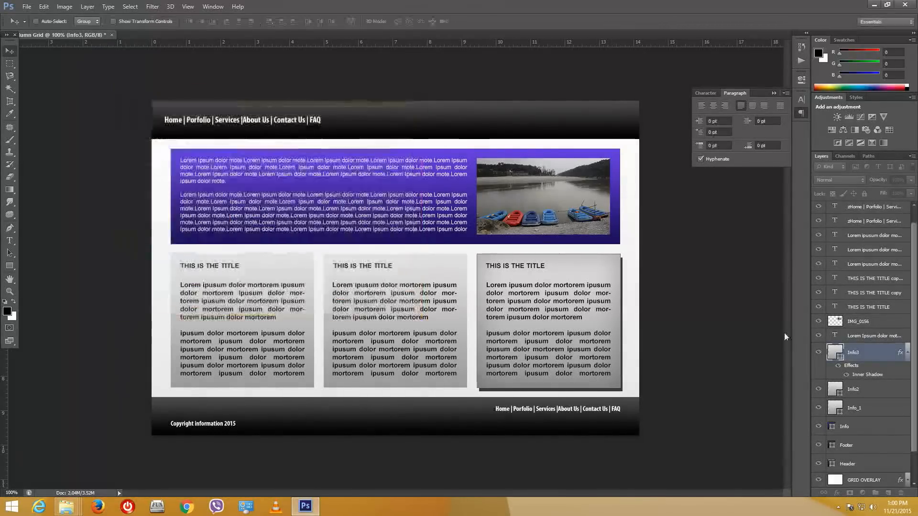
right_click(855, 358)
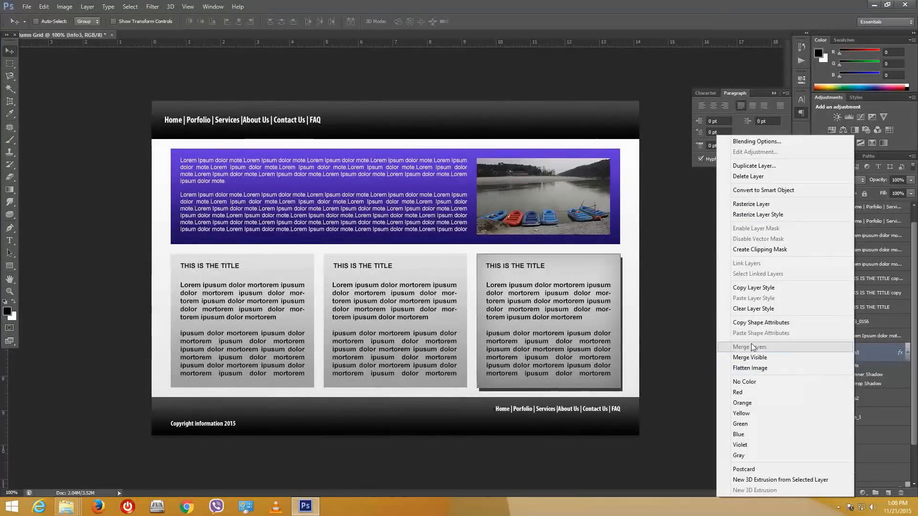
click(754, 287)
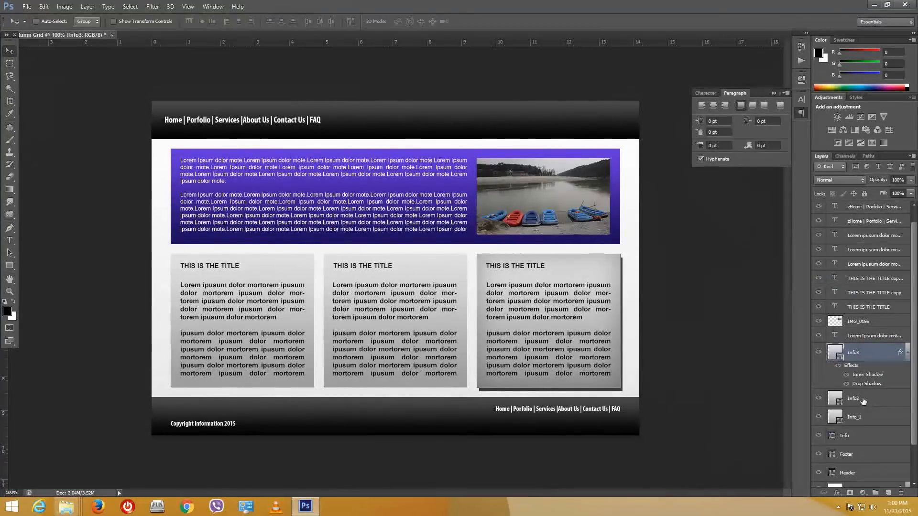
Step: Paste the copied layer style onto the Info2, Info_1 and Info layers
click(863, 400)
shift+click(859, 415)
right_click(858, 415)
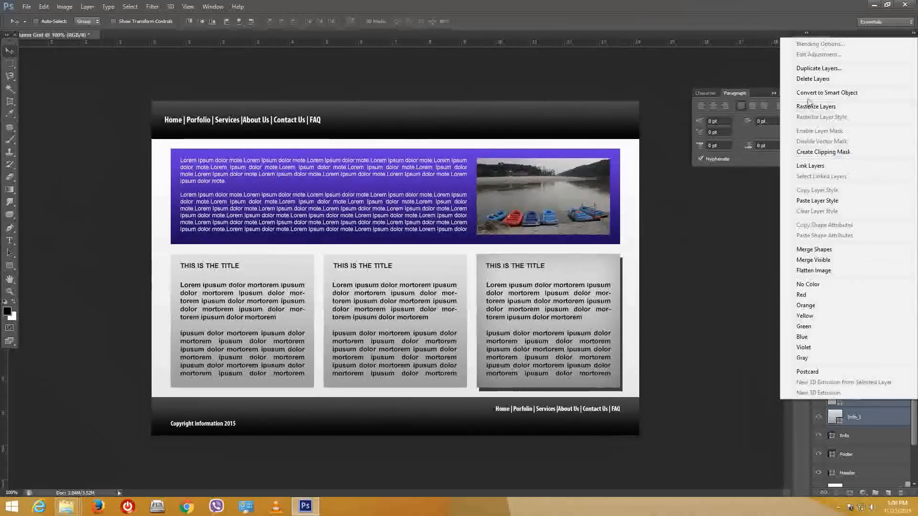
click(842, 200)
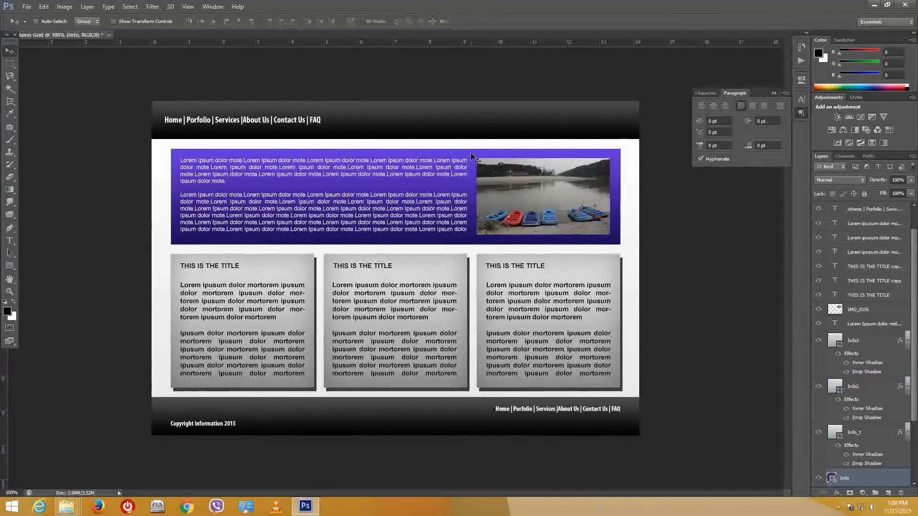
right_click(862, 429)
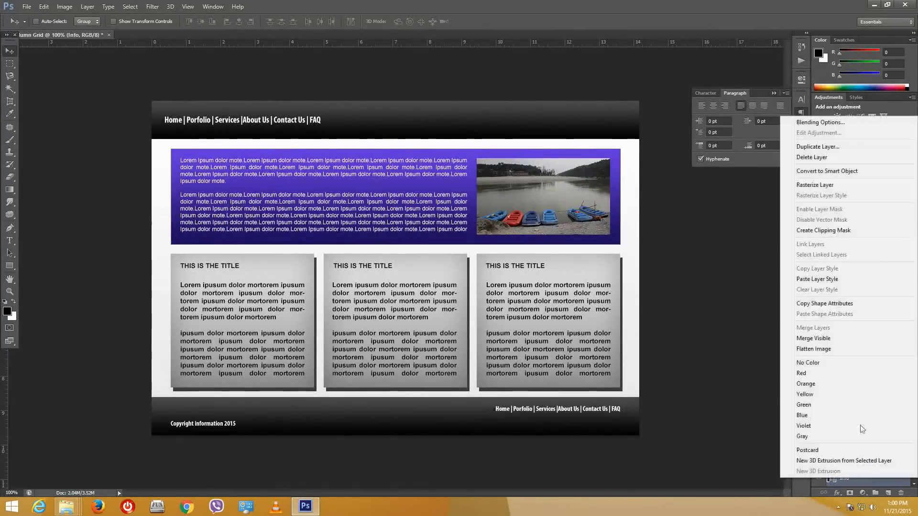
click(824, 279)
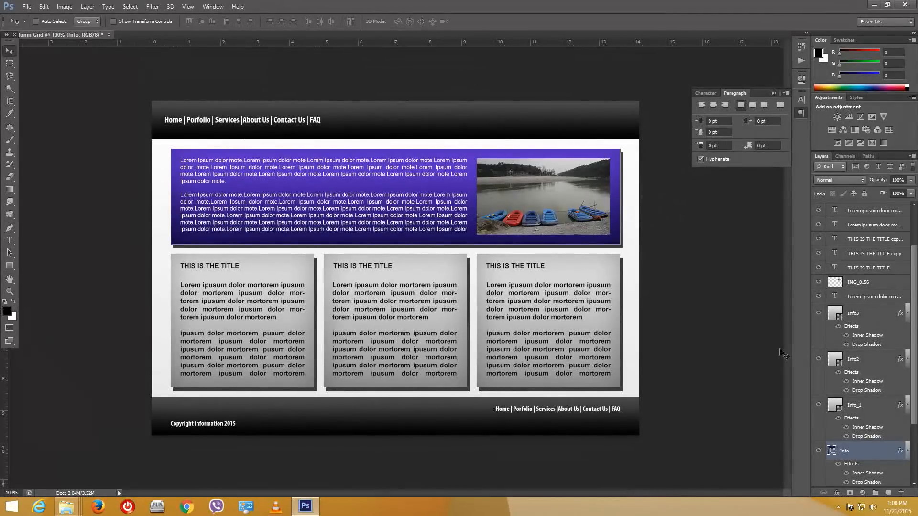
Step: Rename the GRID OVERLAY layer as Background
scroll(887, 351, down, 5)
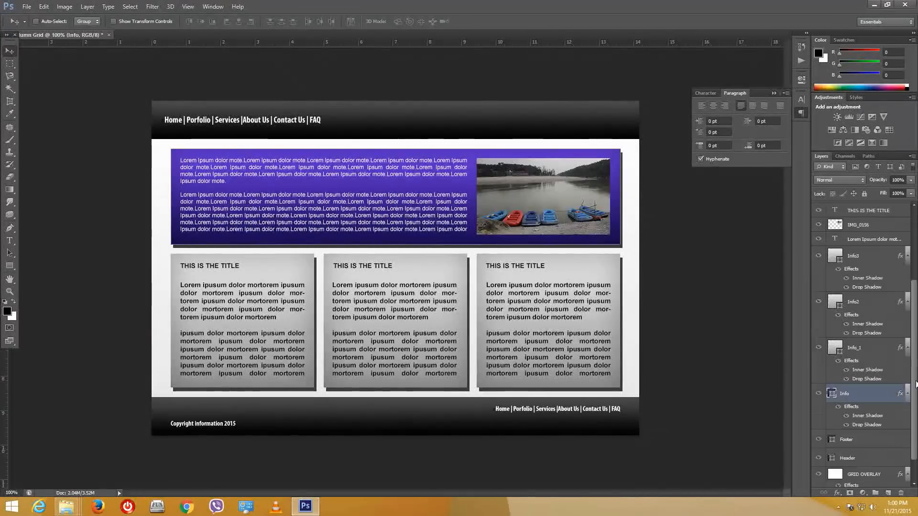
scroll(913, 274, up, 8)
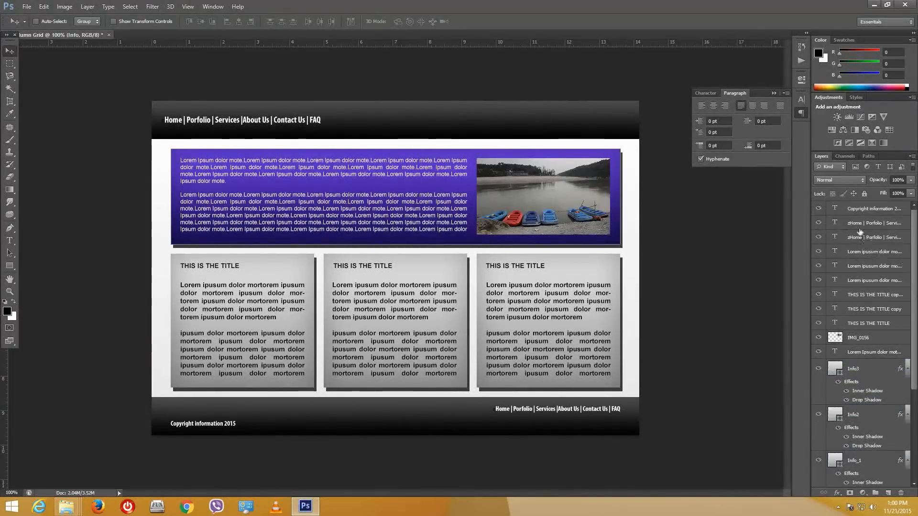
click(860, 209)
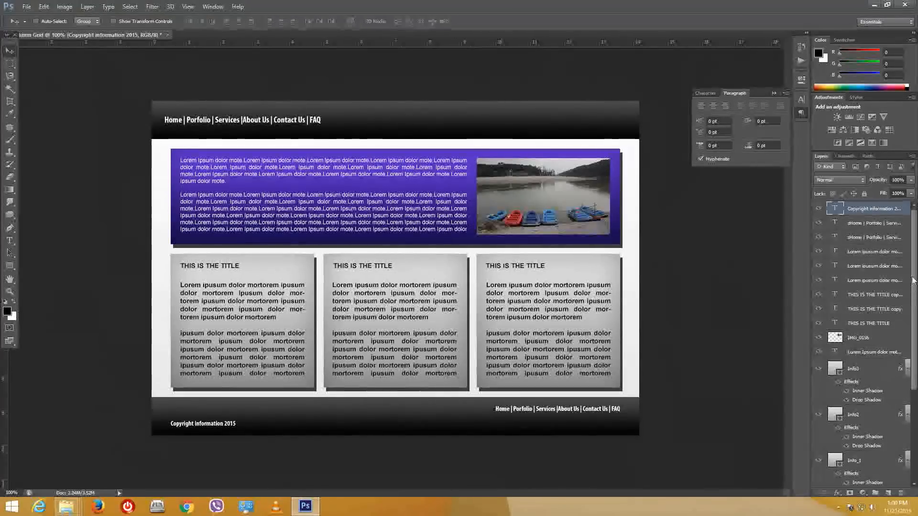
scroll(907, 274, down, 8)
mouse_move(917, 381)
mouse_down()
mouse_move(916, 288)
mouse_move(916, 381)
mouse_up()
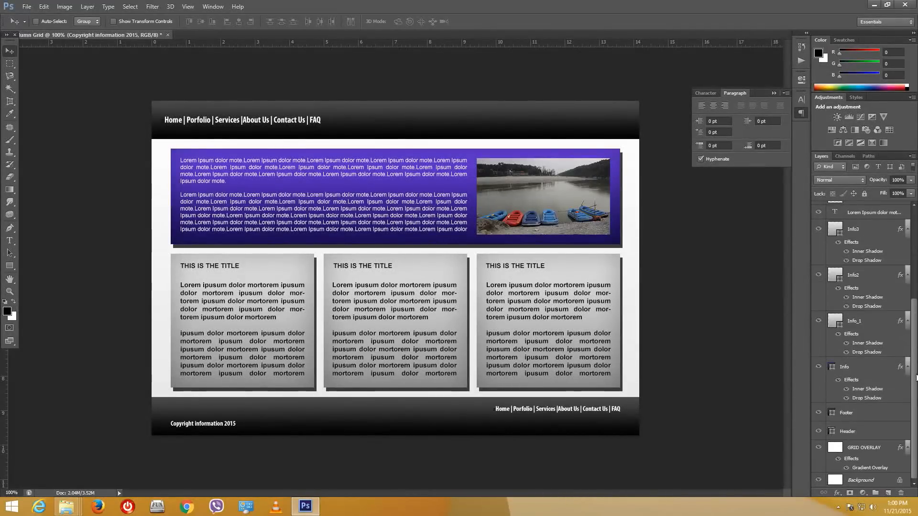
click(868, 449)
right_click(869, 451)
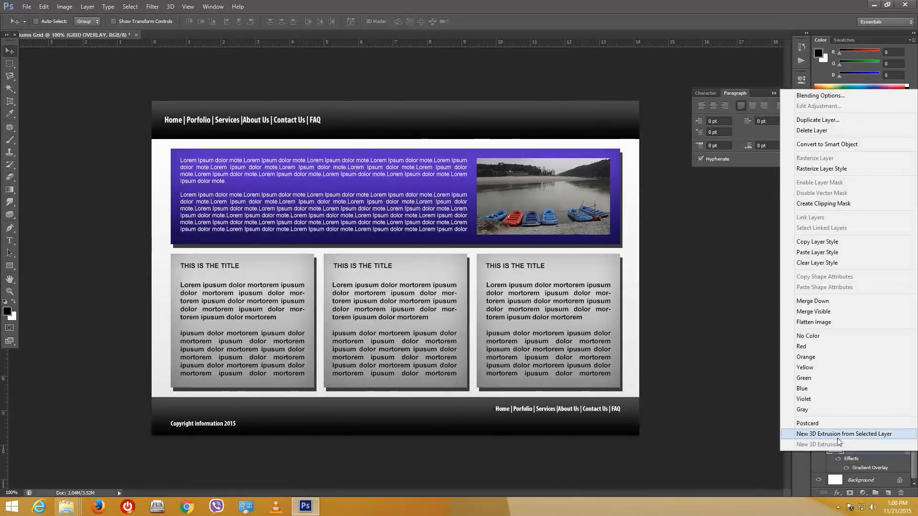
click(747, 472)
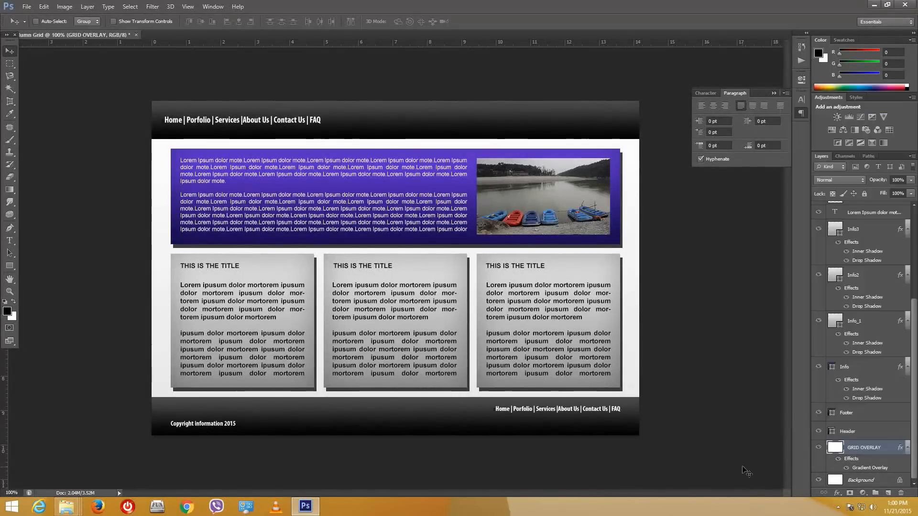
double_click(862, 449)
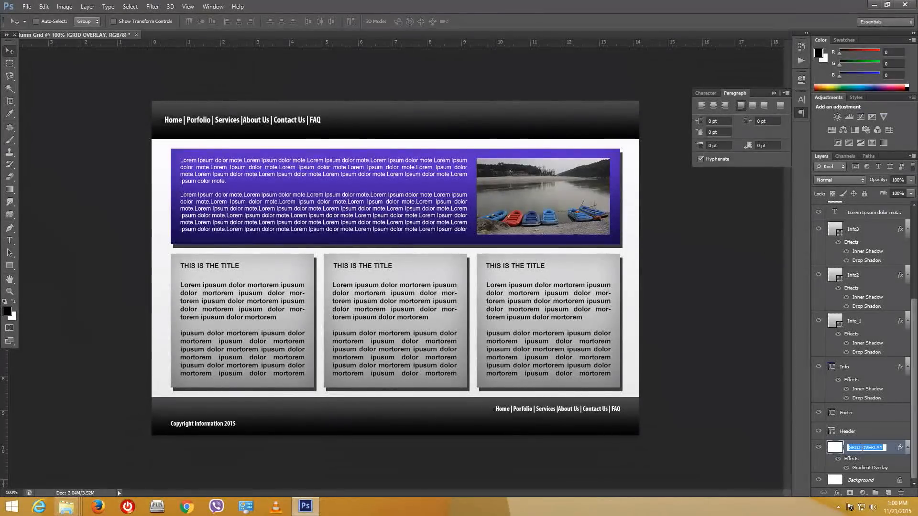
text(Background)
key(Return)
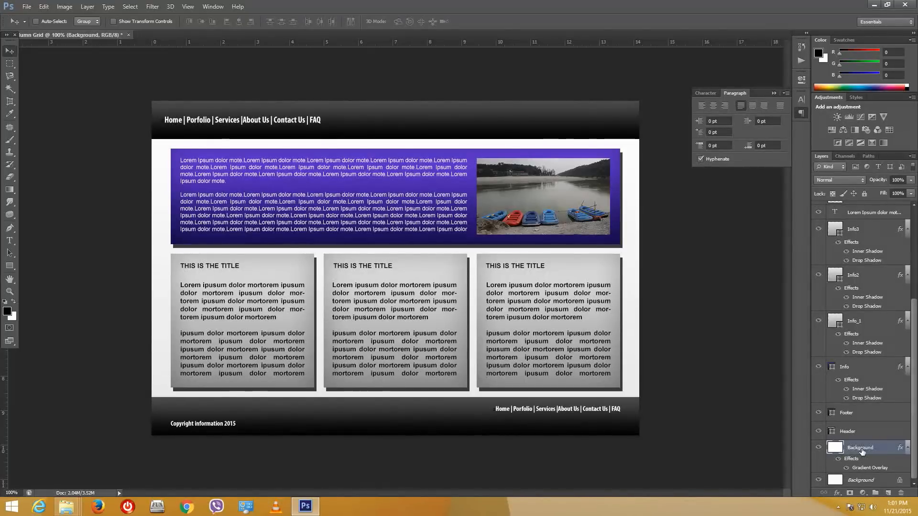
Step: Create a layer group named Header Contents directly above the Header layer
click(868, 433)
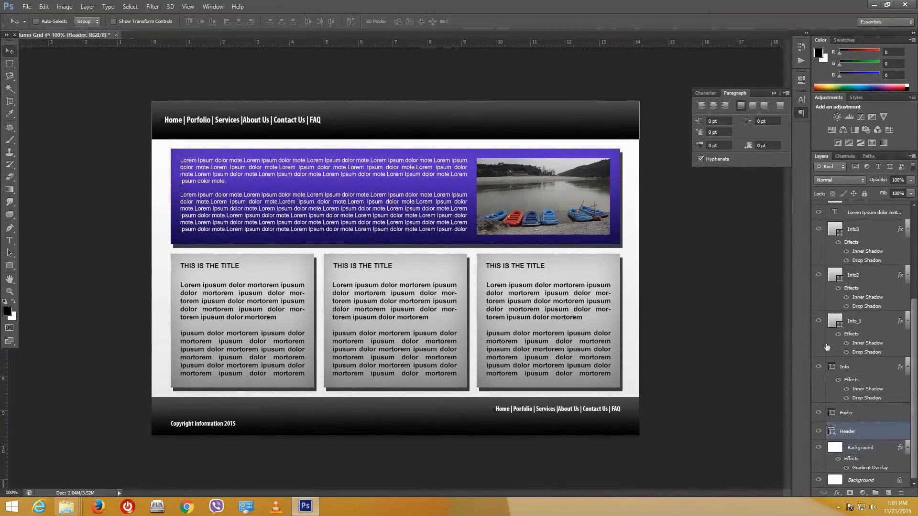
drag(916, 319, 917, 216)
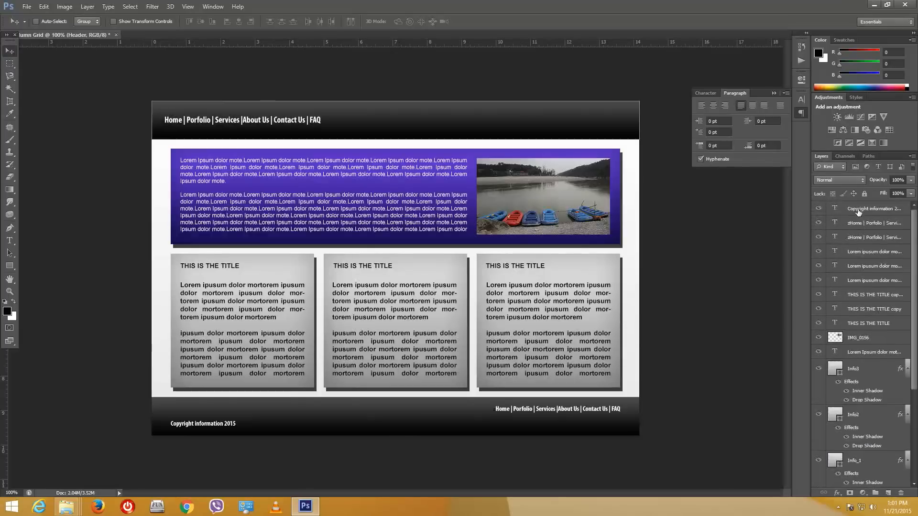
drag(917, 344, 917, 438)
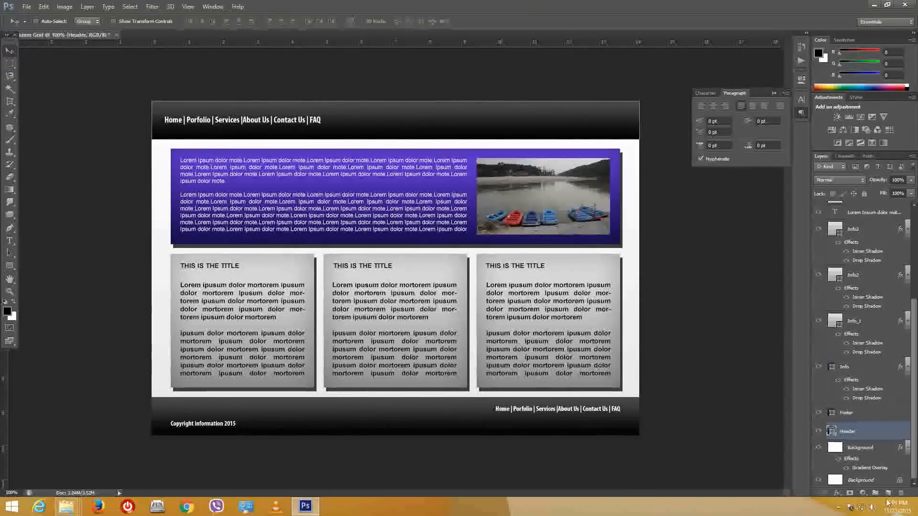
click(875, 494)
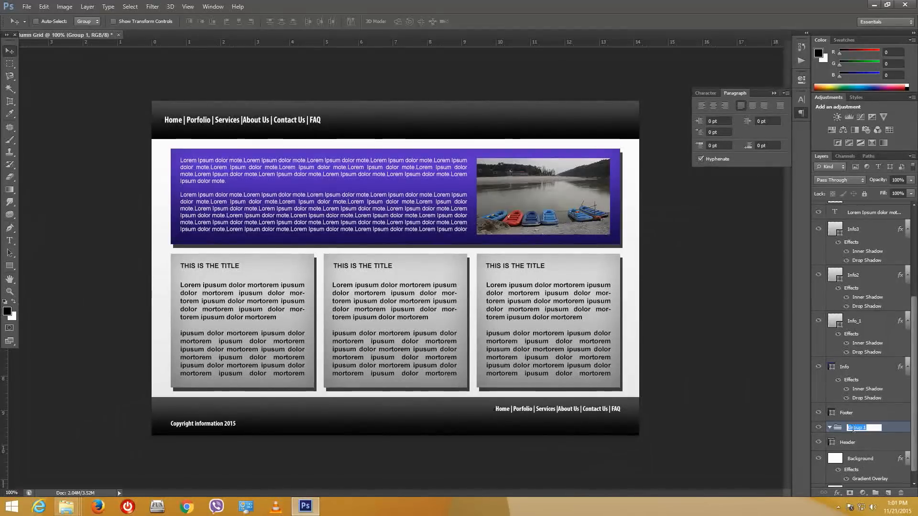
text(Header Contents)
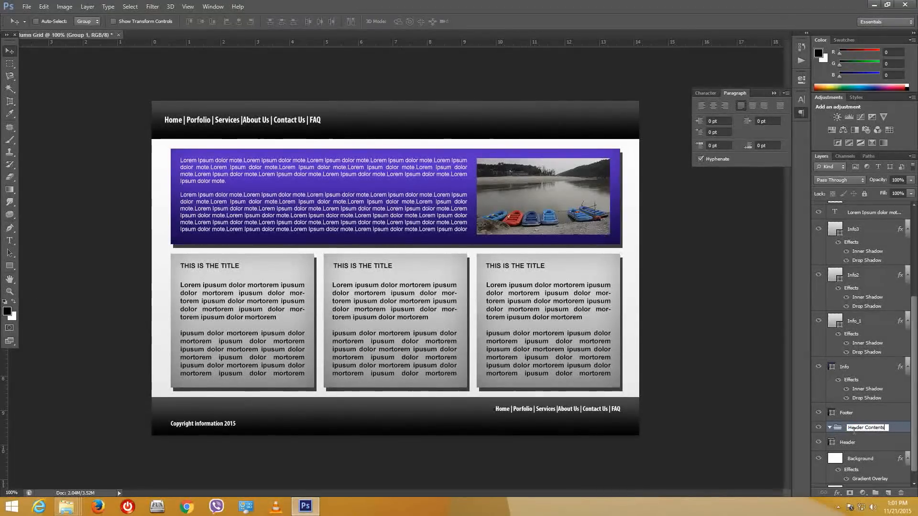
click(826, 437)
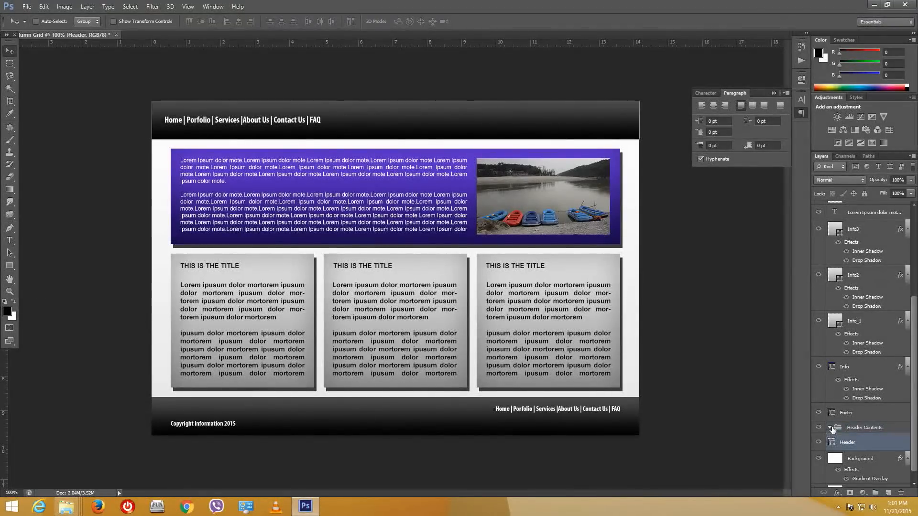
Step: Create a layer group named Footer Contents between the Header Contents group and the Header layer
click(875, 493)
double_click(858, 439)
text(F)
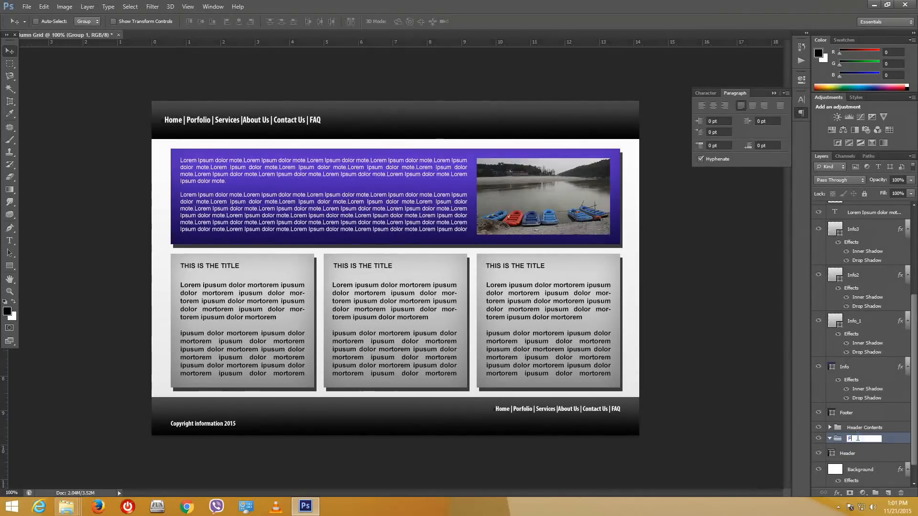
text(ooter Contents)
click(860, 433)
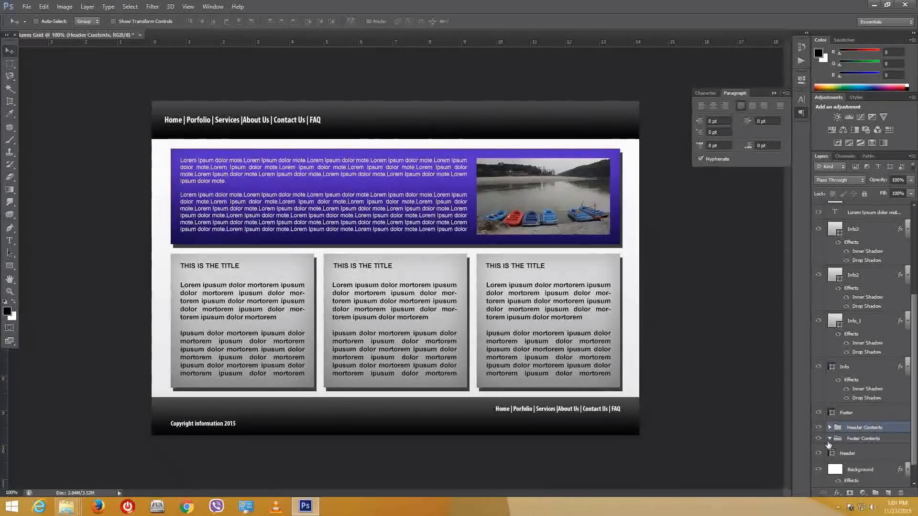
Step: Create layer groups named Home and Portfolio above Header Contents, with Portfolio on top
click(876, 493)
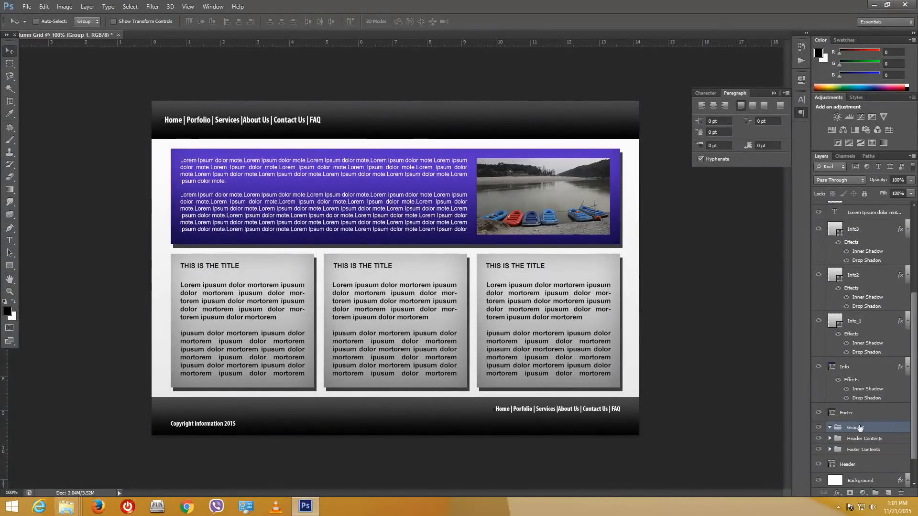
key(Return)
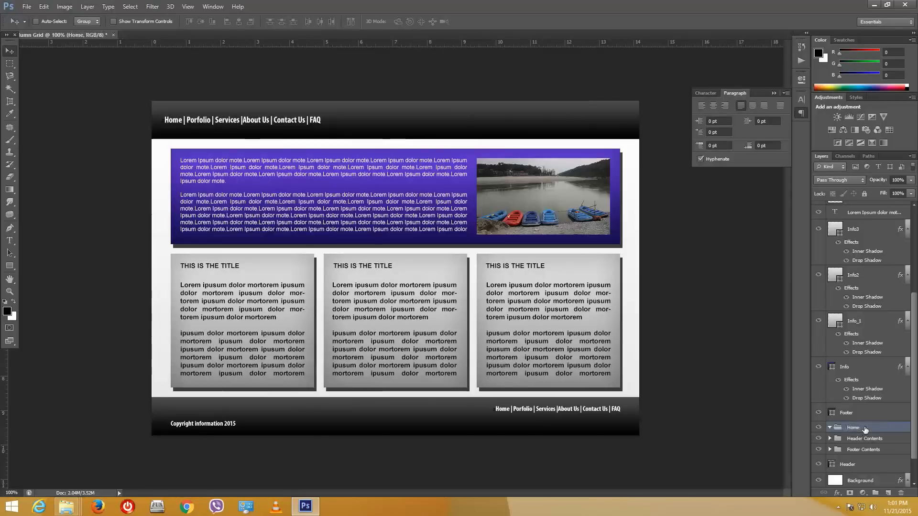
click(875, 493)
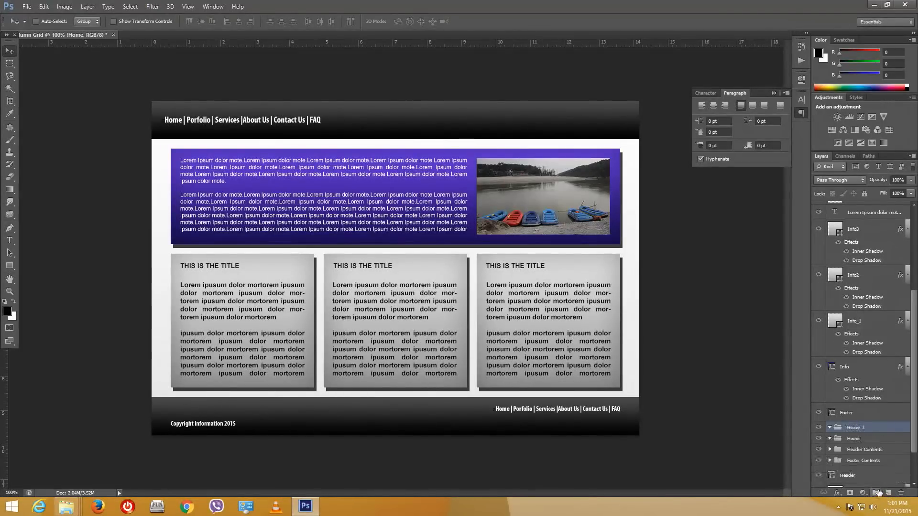
double_click(856, 427)
text(Po)
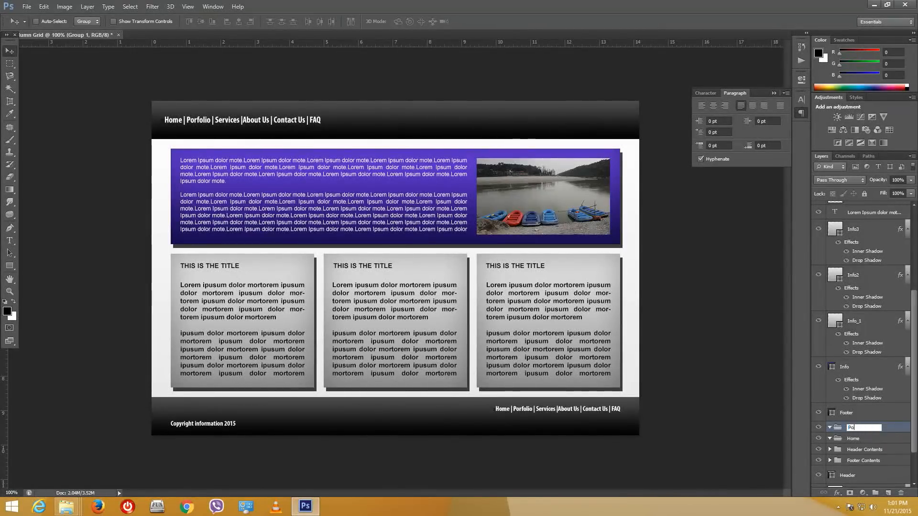
text(rtfolio)
key(Return)
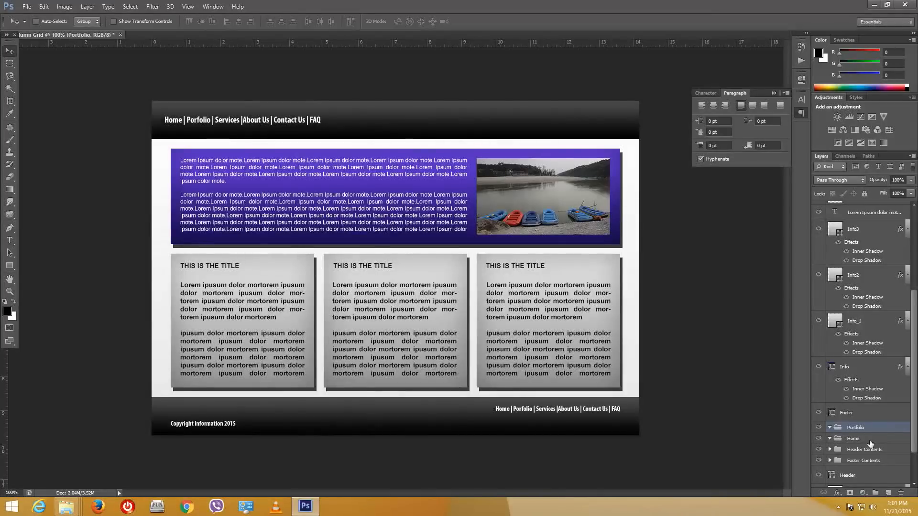
Step: Create a layer group named Services above the Portfolio group
click(875, 493)
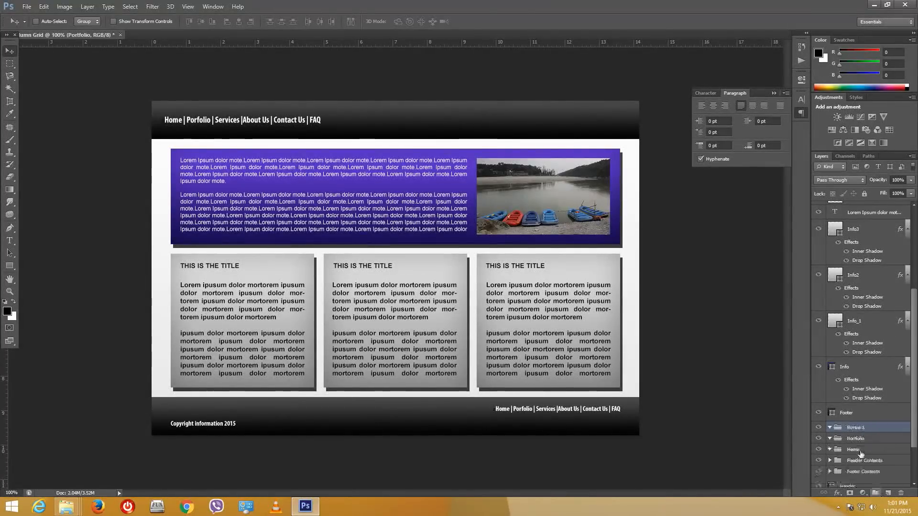
double_click(855, 429)
text(Se)
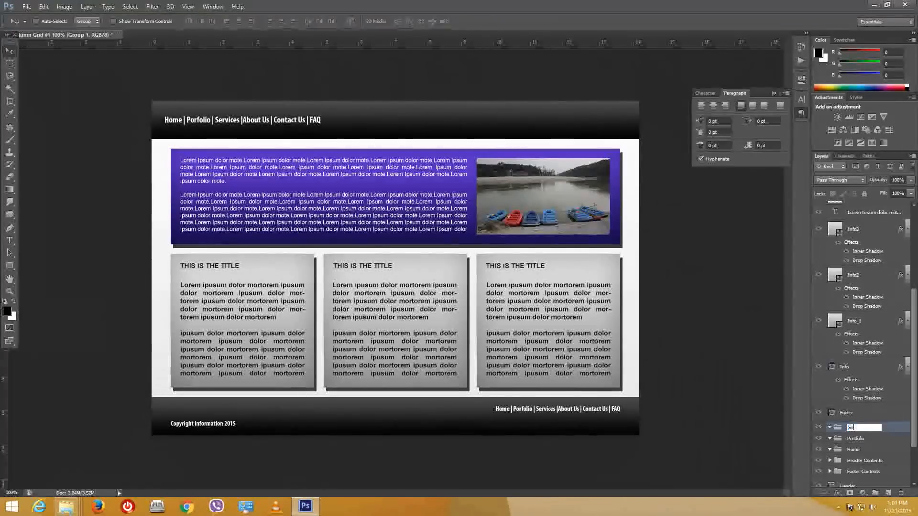
text(rvices)
key(Return)
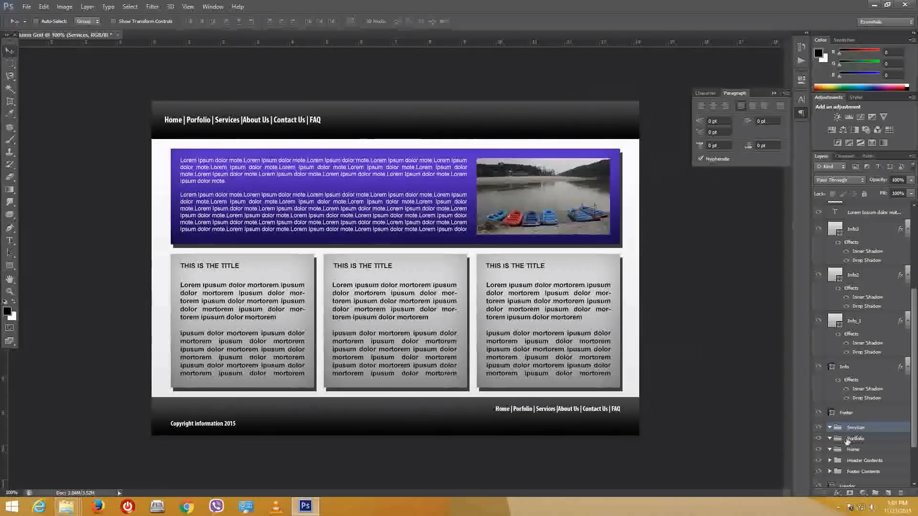
Step: Create a layer group named About Us above the Services group
click(875, 493)
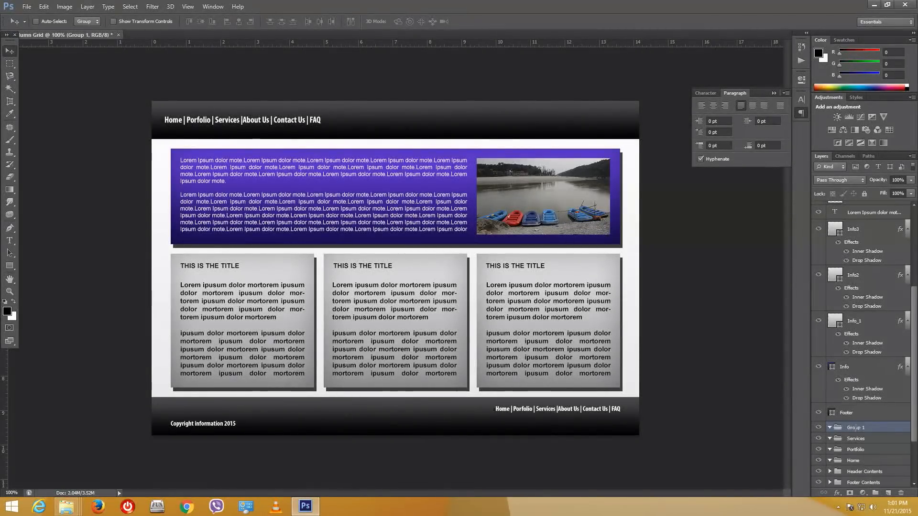
double_click(856, 428)
text(About Us)
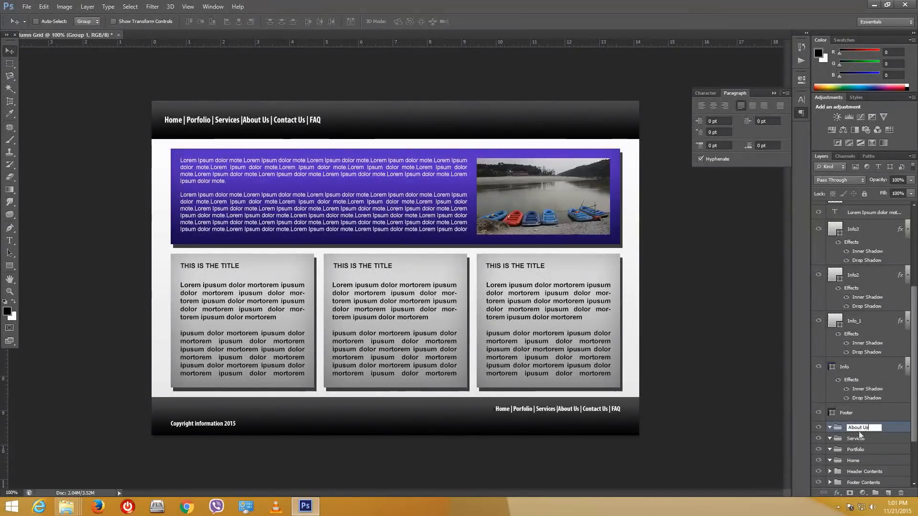
key(Return)
Step: Create a layer group named Contact Us directly above the About Us group
click(877, 492)
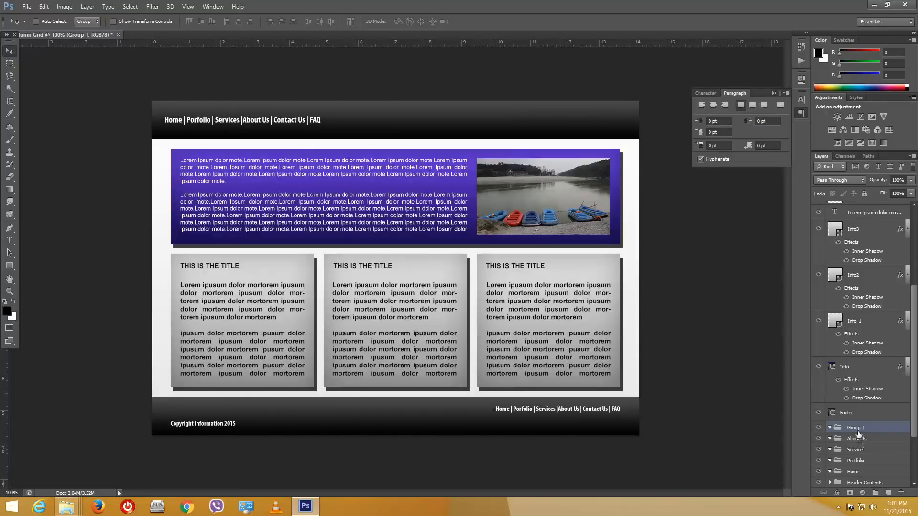
double_click(858, 427)
text(Contact)
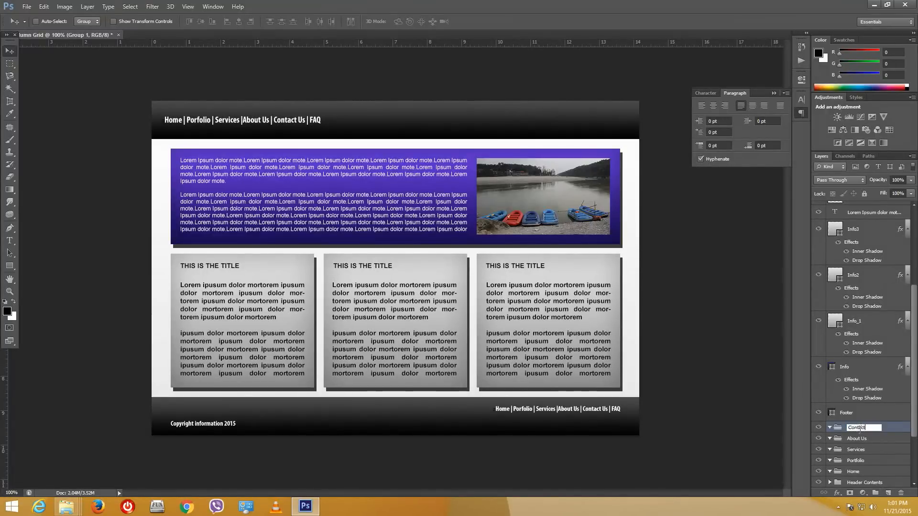
text( US)
key(Return)
right_click(868, 430)
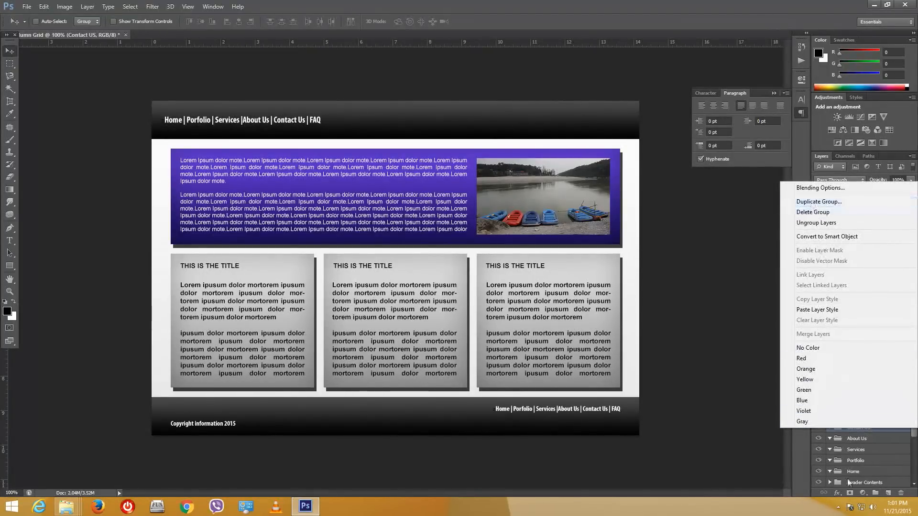
click(865, 436)
double_click(860, 428)
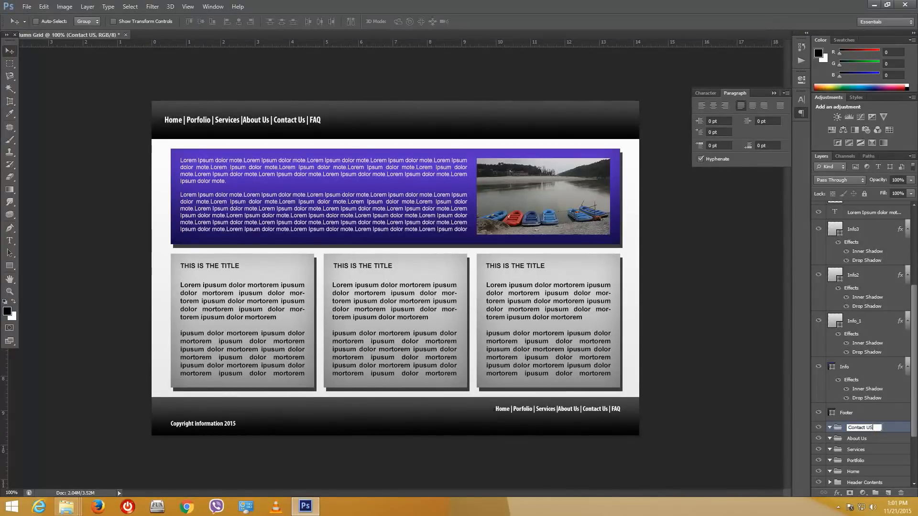
key(BackSpace)
text(s)
key(Return)
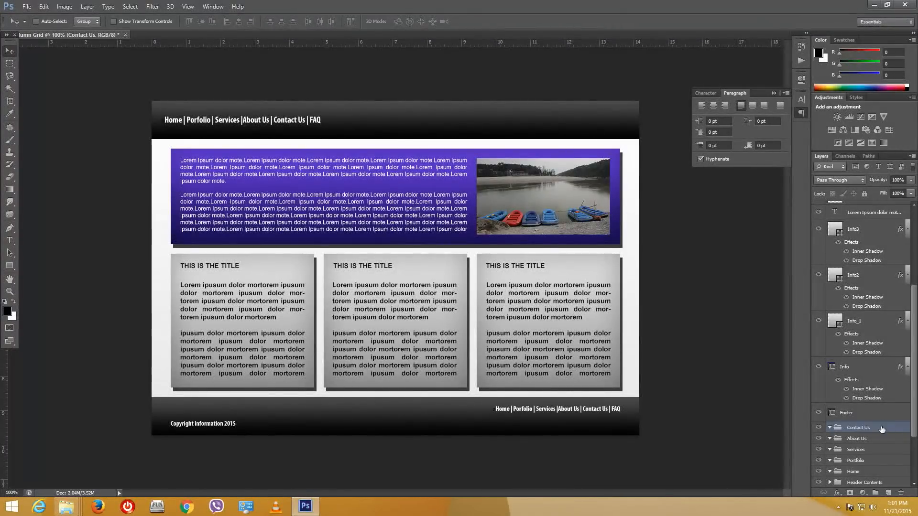
Step: Create a layer group named FAQ directly above the Contact Us group
click(875, 493)
double_click(856, 429)
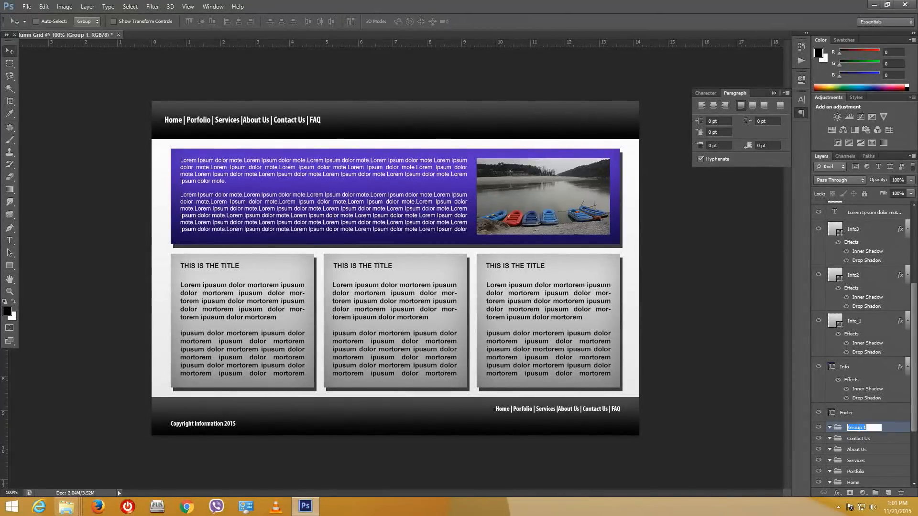
text(FAQ)
key(Return)
Step: Move the Header layer into the Header Contents group and the Footer layer into the Footer Contents group
scroll(911, 464, down, 2)
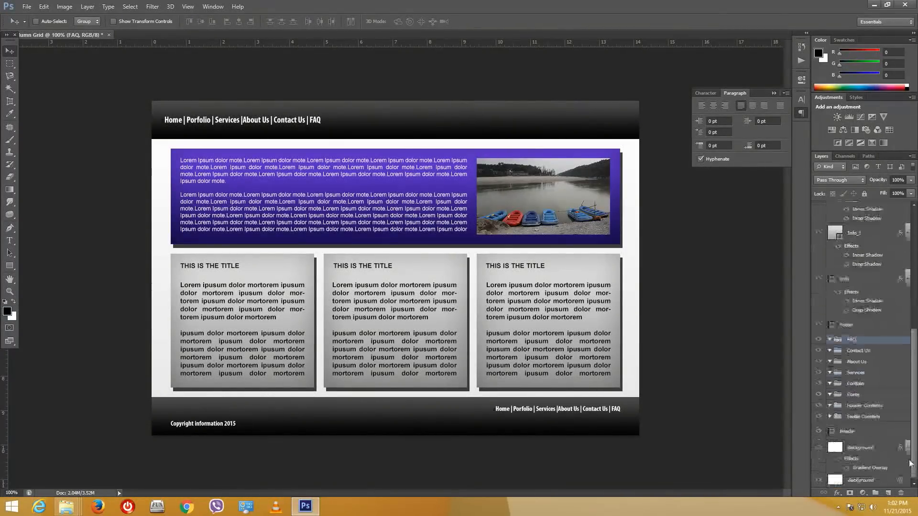
click(867, 435)
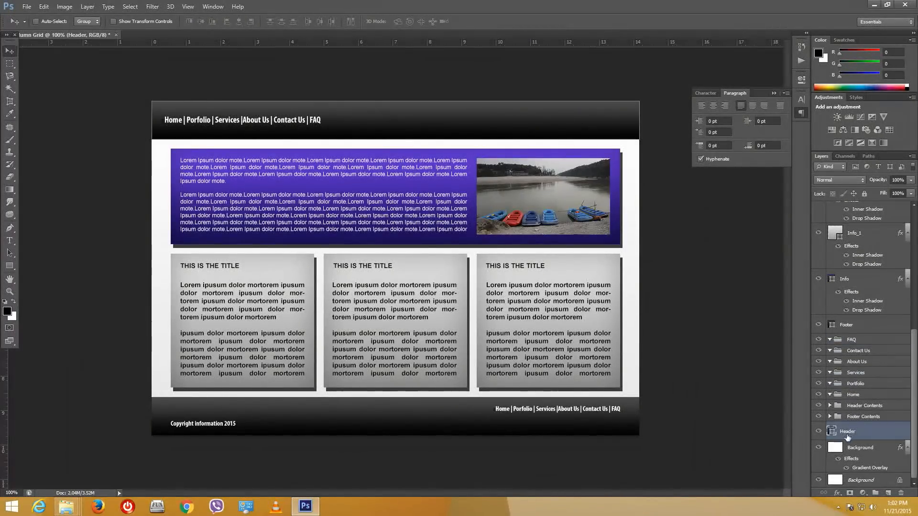
drag(852, 436, 862, 406)
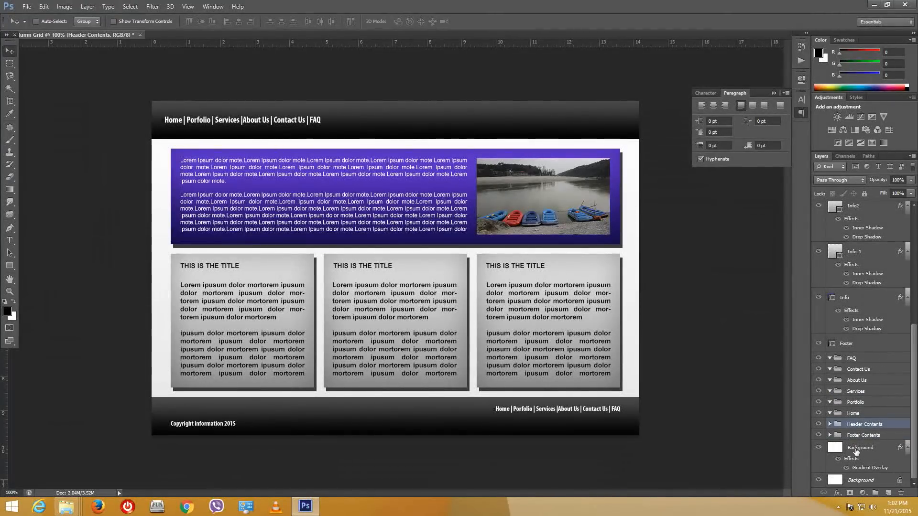
click(856, 450)
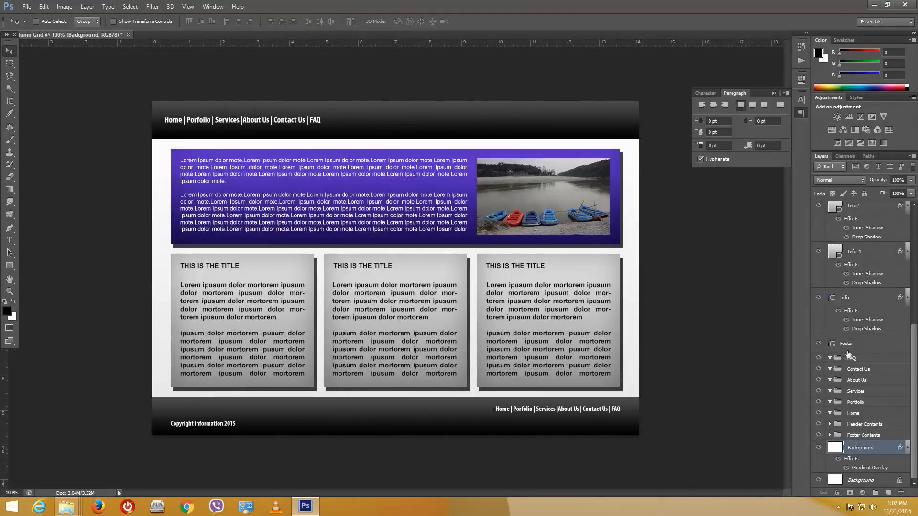
drag(848, 353, 854, 435)
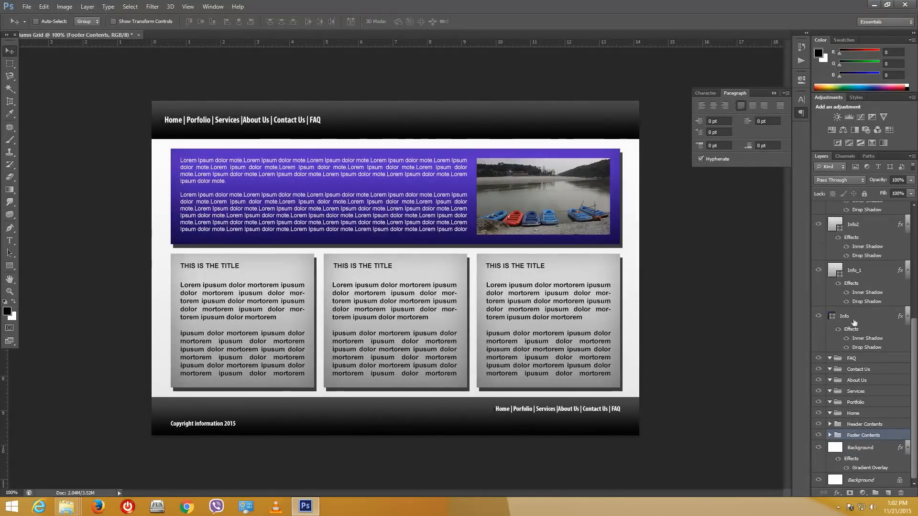
Step: Move the Info, Info_1 and Info2 layers into the Home group and place Info3 directly below that group
drag(841, 318, 854, 413)
drag(857, 289, 859, 388)
drag(853, 224, 856, 387)
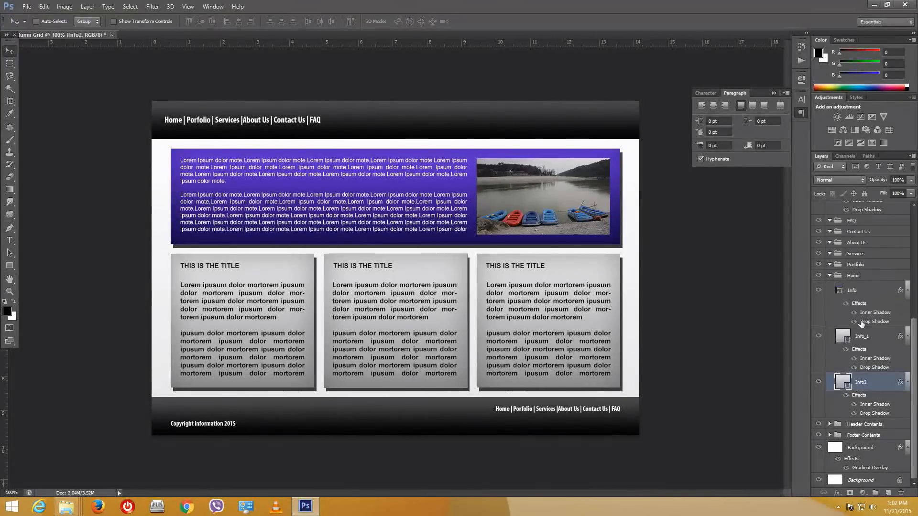
click(830, 275)
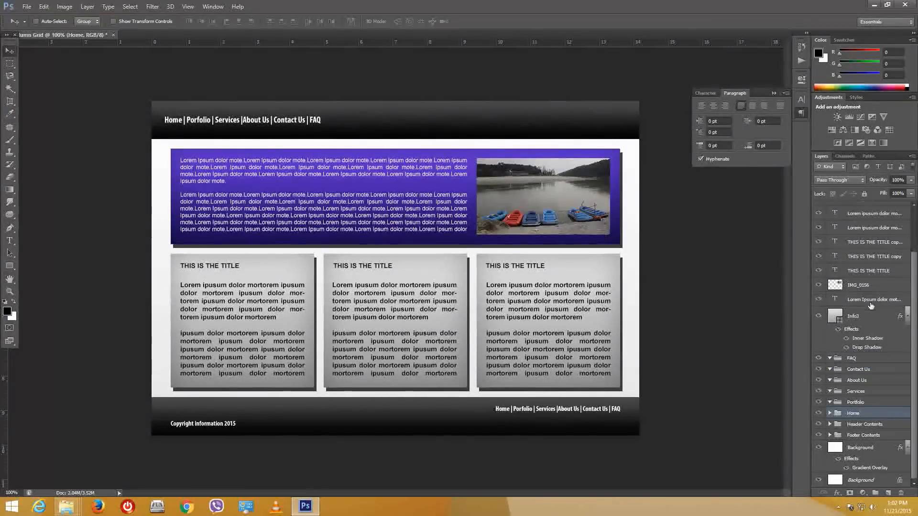
drag(856, 313, 856, 419)
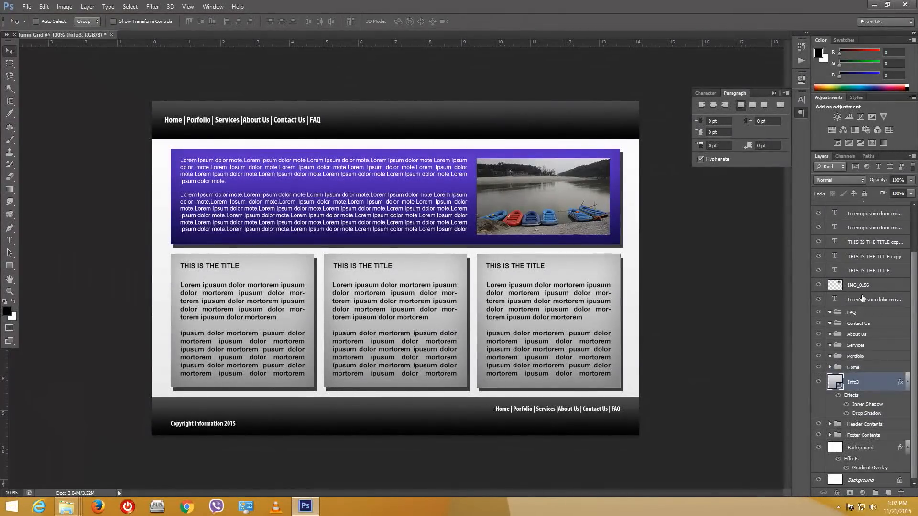
Step: Move the IMG_0156 image, the banner's Lorem Ipsum paragraph and the first THIS IS THE TITLE layer into the Home group
click(855, 286)
drag(860, 286, 854, 367)
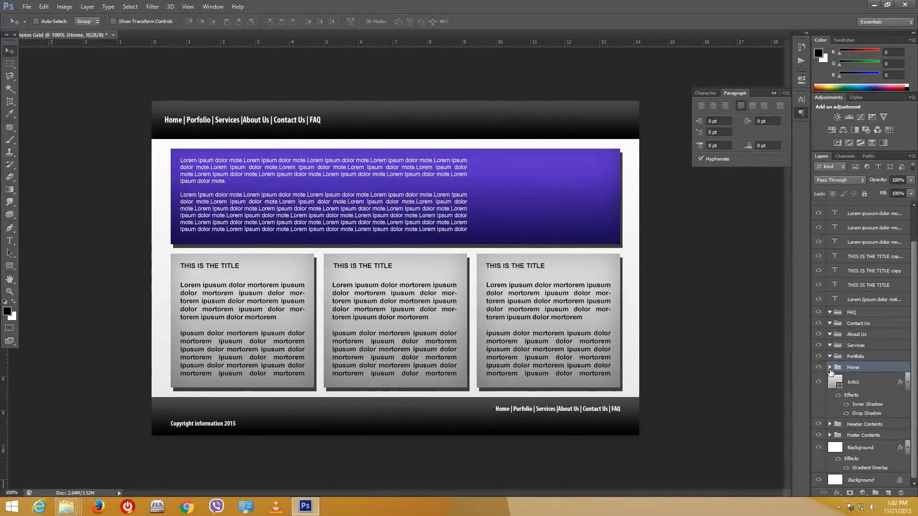
click(830, 367)
click(865, 299)
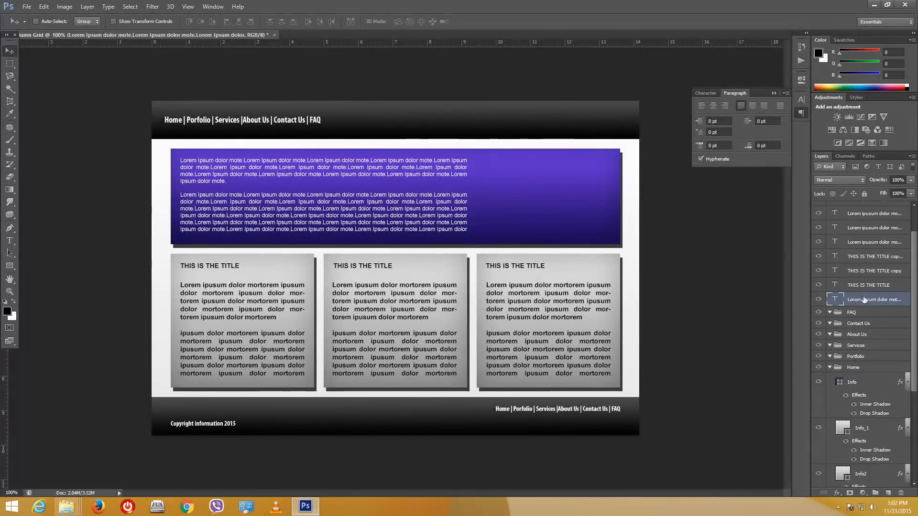
drag(868, 299, 856, 368)
drag(871, 270, 903, 255)
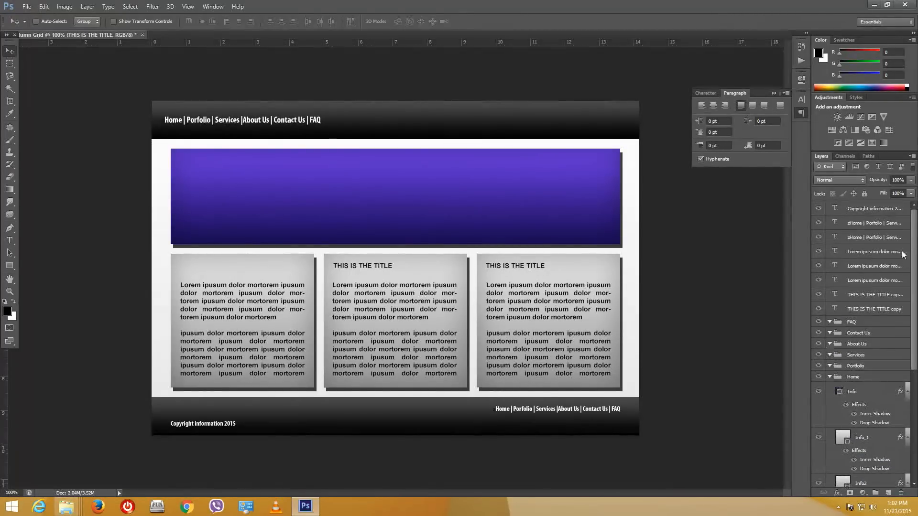
Step: Move the three Lorem ipusum text layers and both THIS IS THE TITLE copies together into the Home group, and collapse it
click(869, 253)
shift+click(862, 310)
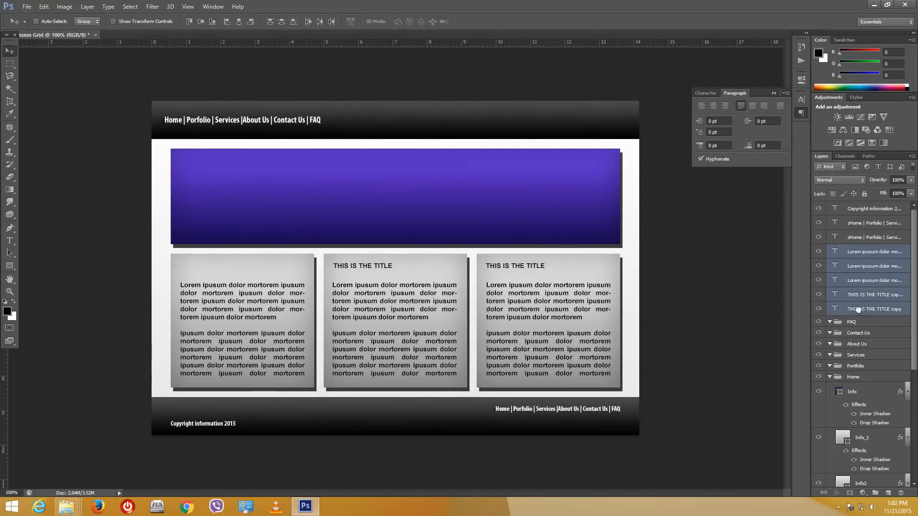
drag(858, 309, 854, 377)
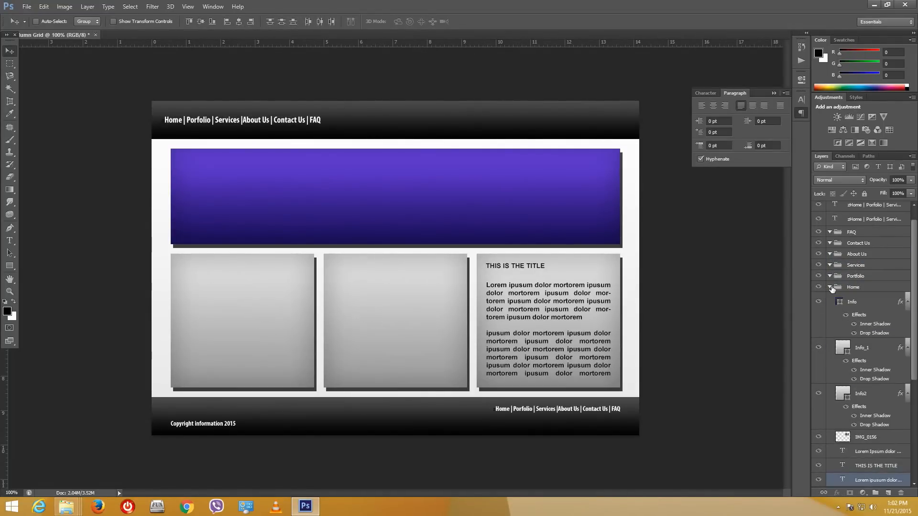
click(831, 288)
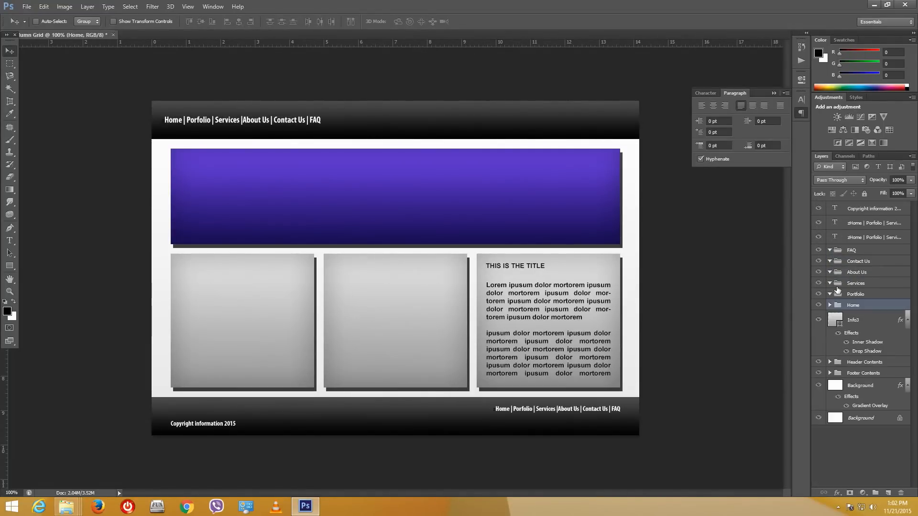
Step: Identify the footer's menu text layer by toggling its visibility and move it into the Footer Contents group
click(873, 226)
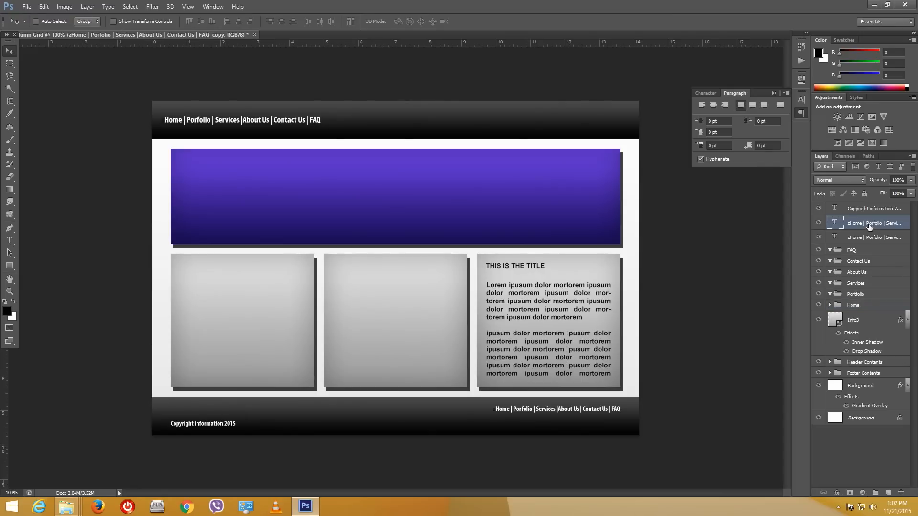
click(820, 224)
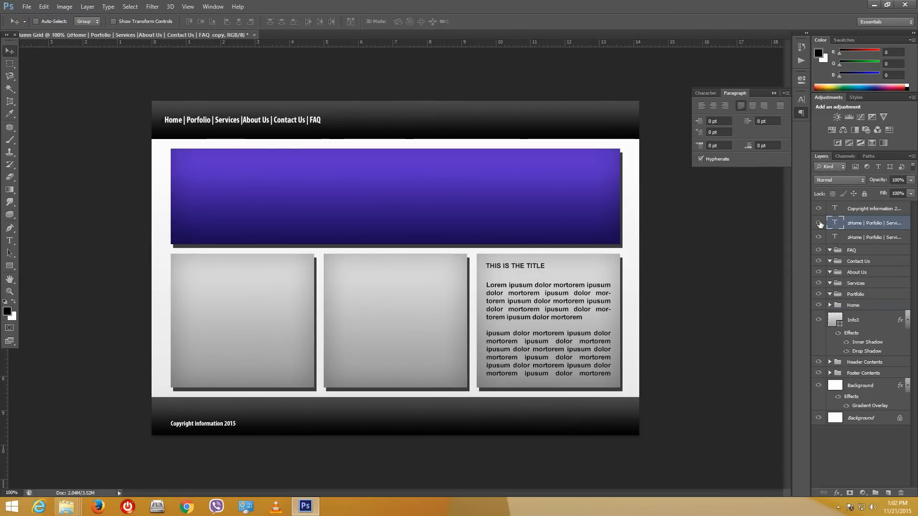
click(819, 224)
drag(886, 224, 884, 386)
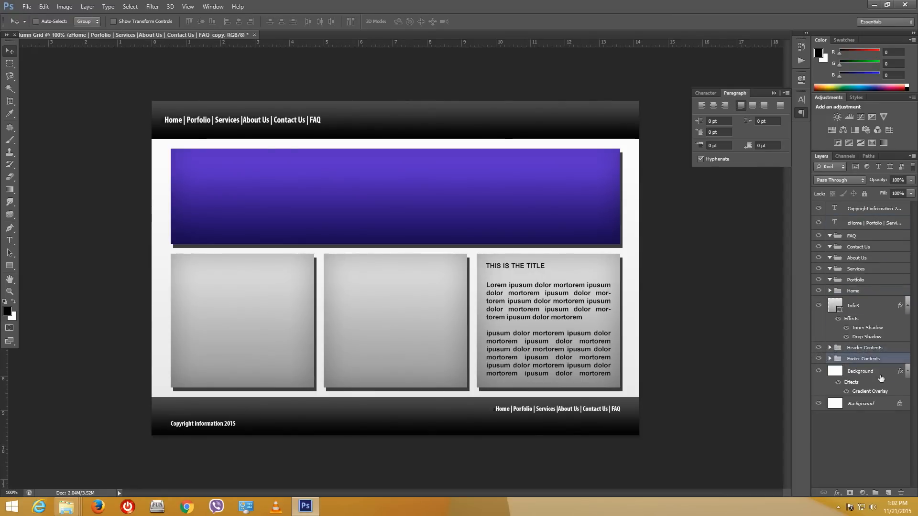
Step: Move the header's menu text layer into the Header Contents group and the copyright text layer directly below Footer Contents
click(876, 224)
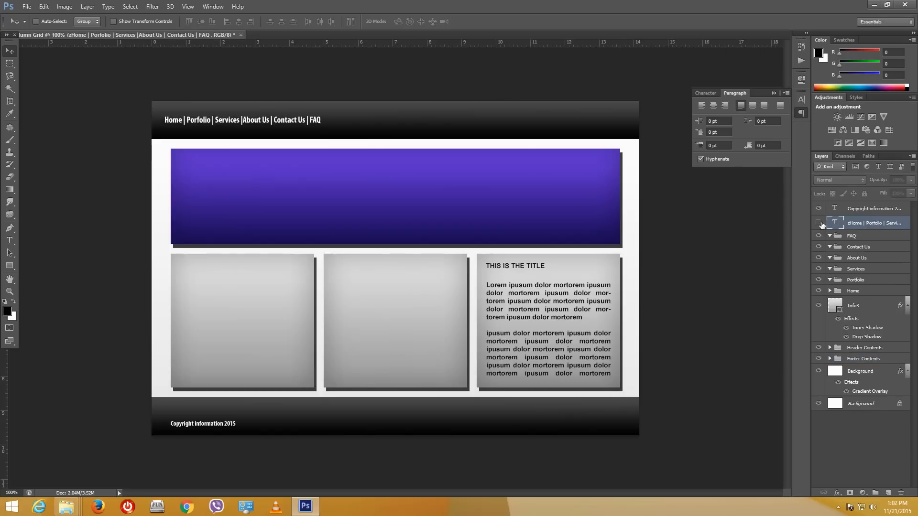
drag(857, 225, 856, 349)
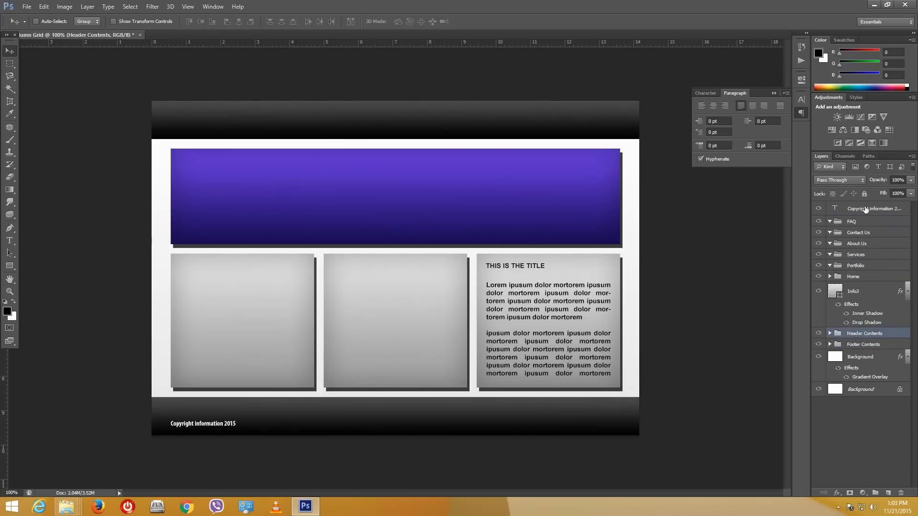
drag(866, 209, 869, 351)
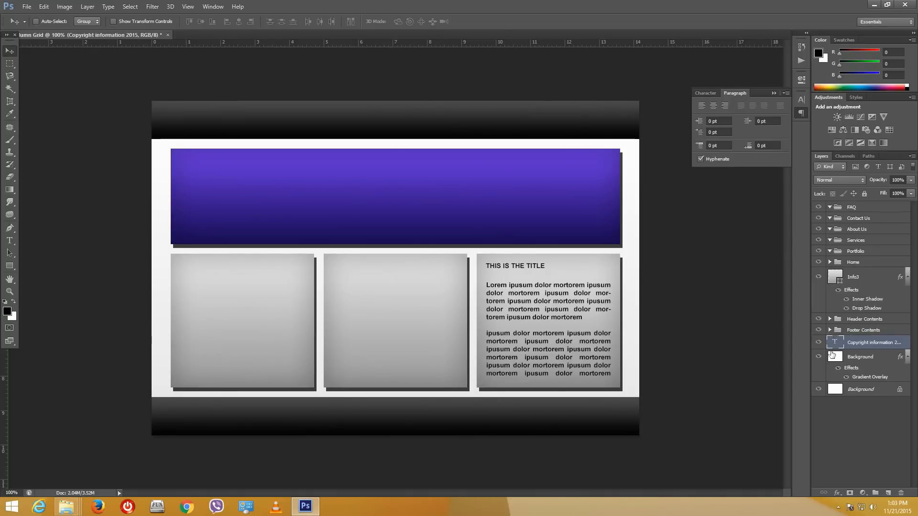
Step: Move the Info3 layer into the Home group and check the group's contents
click(831, 262)
click(830, 262)
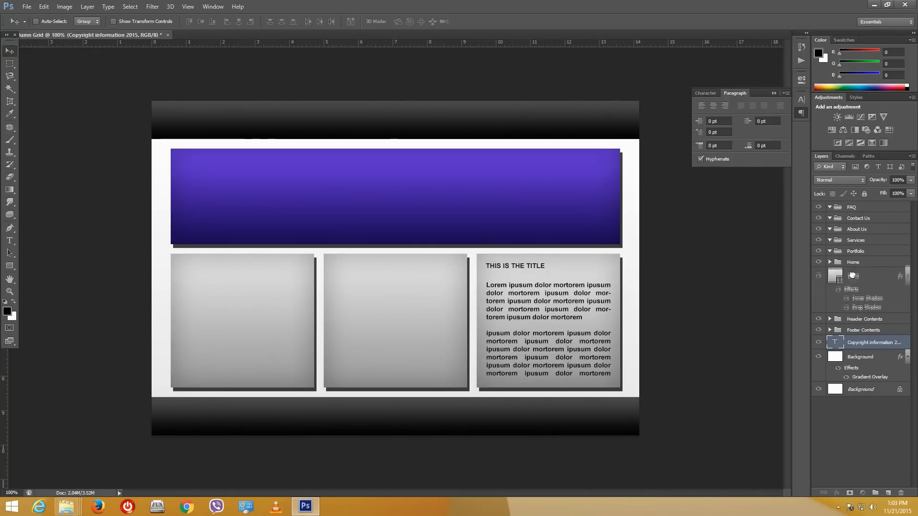
click(840, 272)
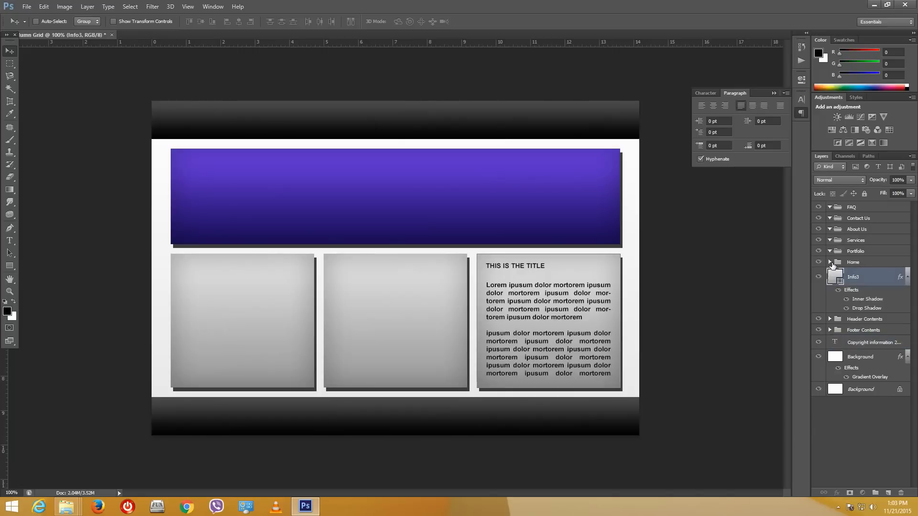
click(831, 262)
click(831, 262)
click(865, 427)
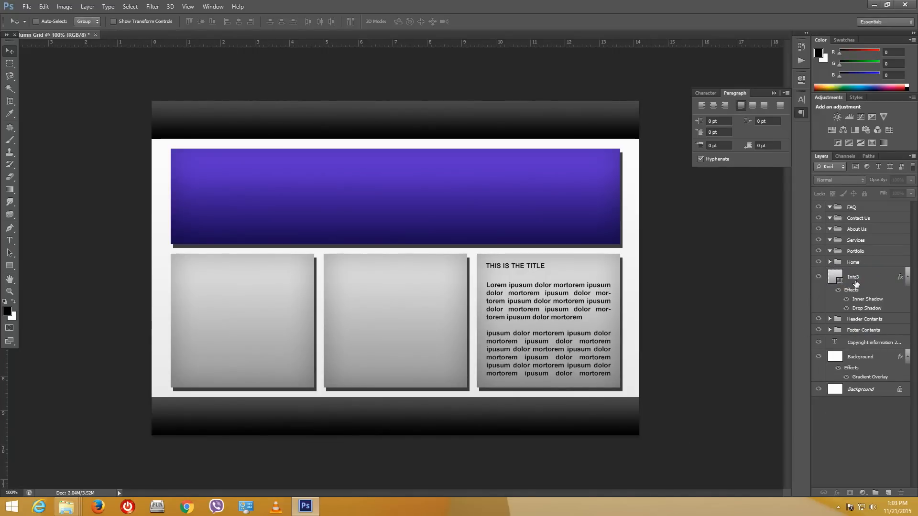
drag(856, 284, 853, 264)
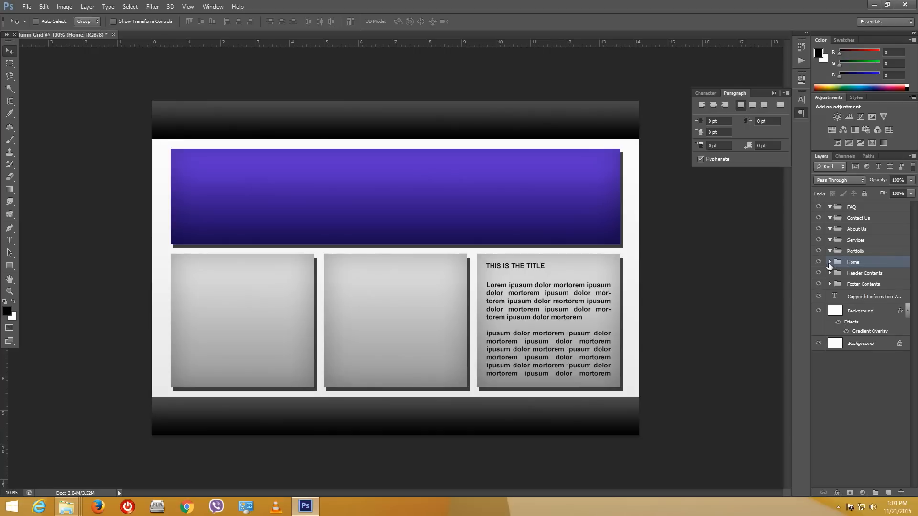
click(830, 263)
click(830, 263)
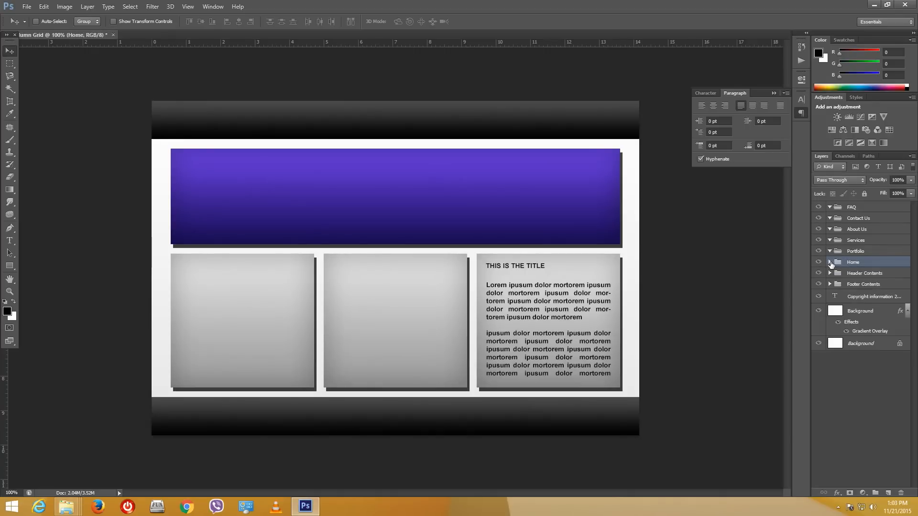
Step: Move the Copyright information text layer into the Footer Contents group
click(860, 293)
click(867, 285)
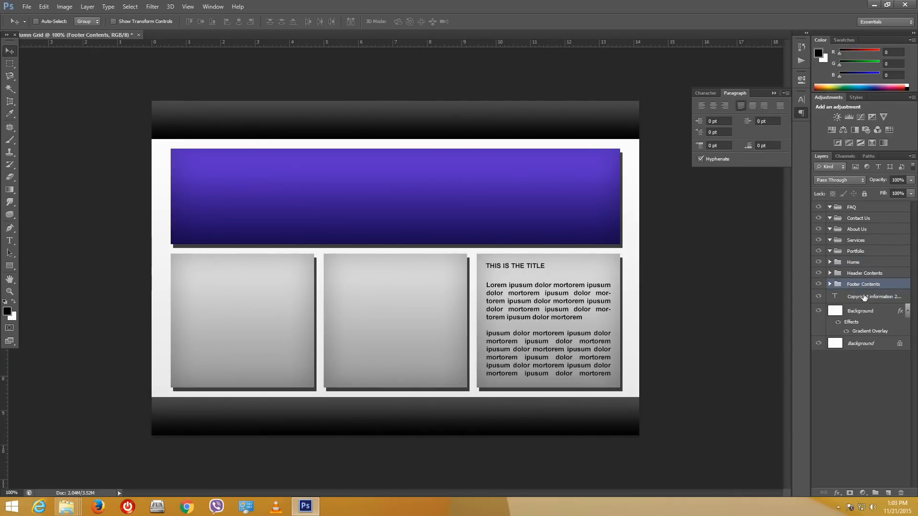
drag(864, 297, 846, 285)
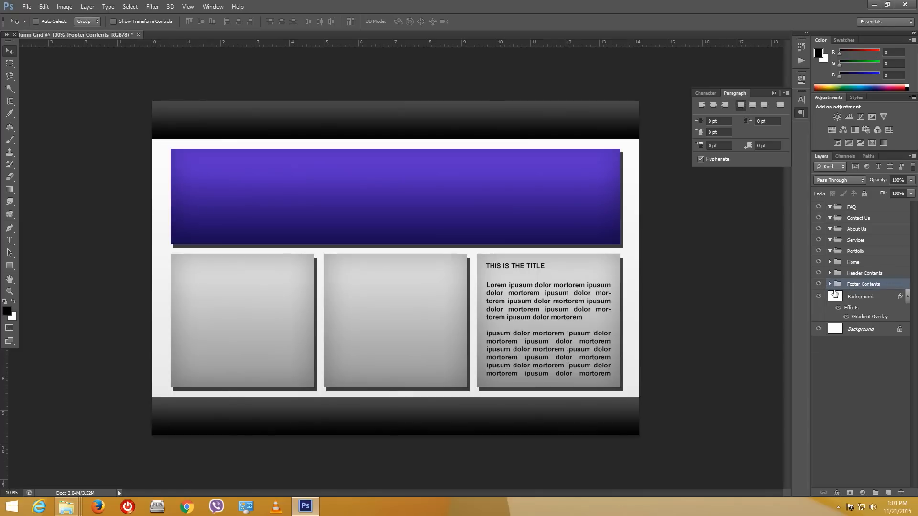
Step: Move the menu and copyright text layers above the Footer layer, and the header's menu text layer above the Header layer
click(830, 284)
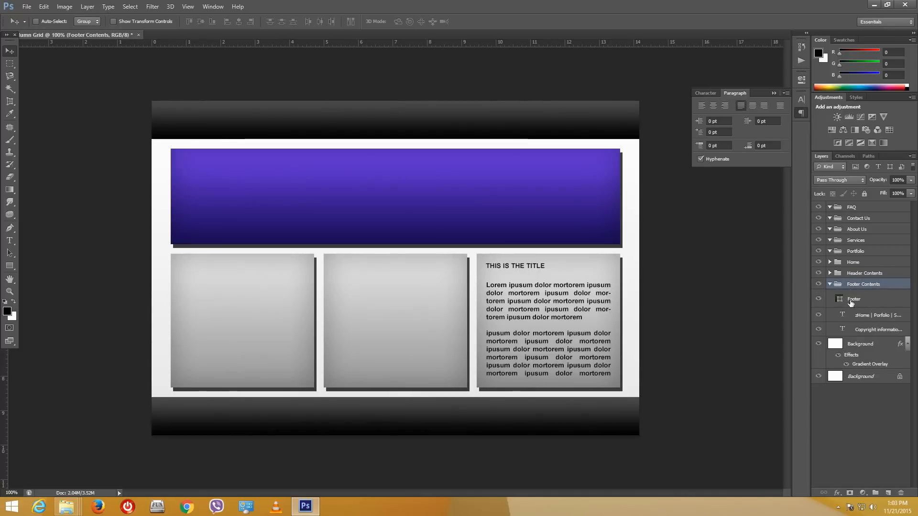
click(852, 302)
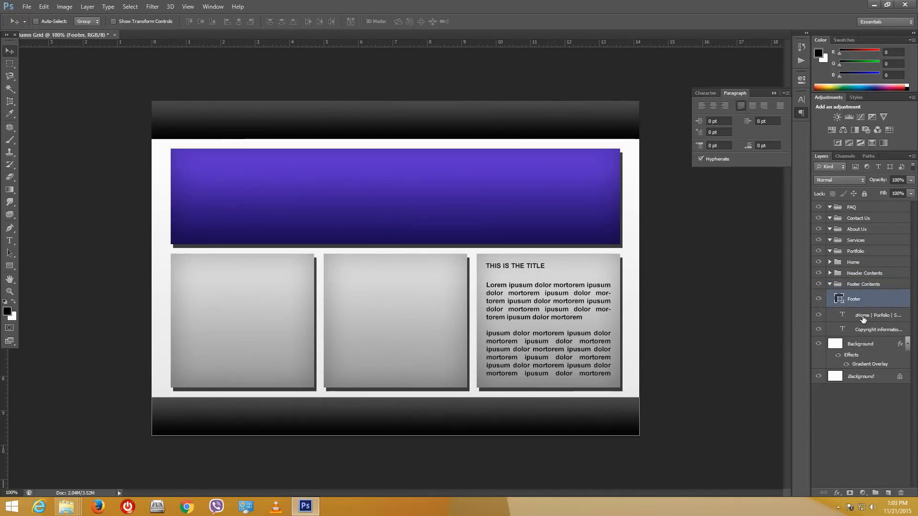
drag(863, 319, 863, 291)
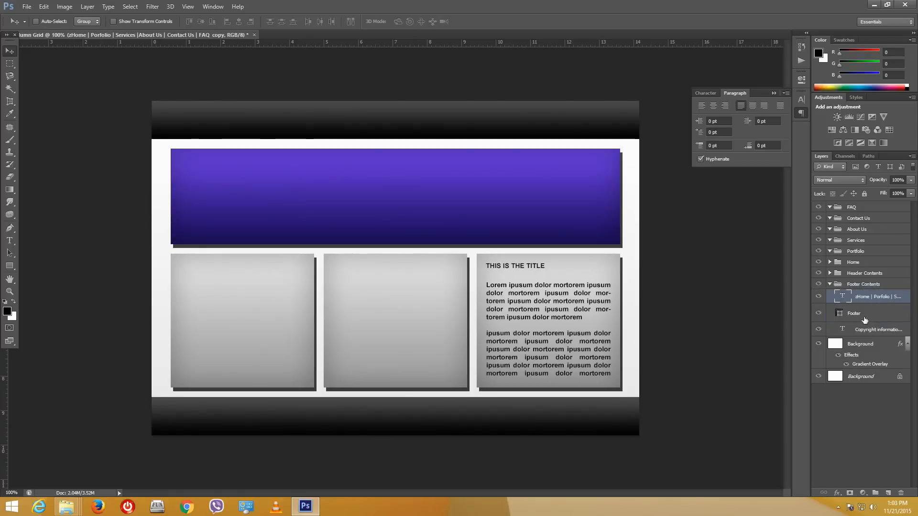
drag(865, 330, 866, 289)
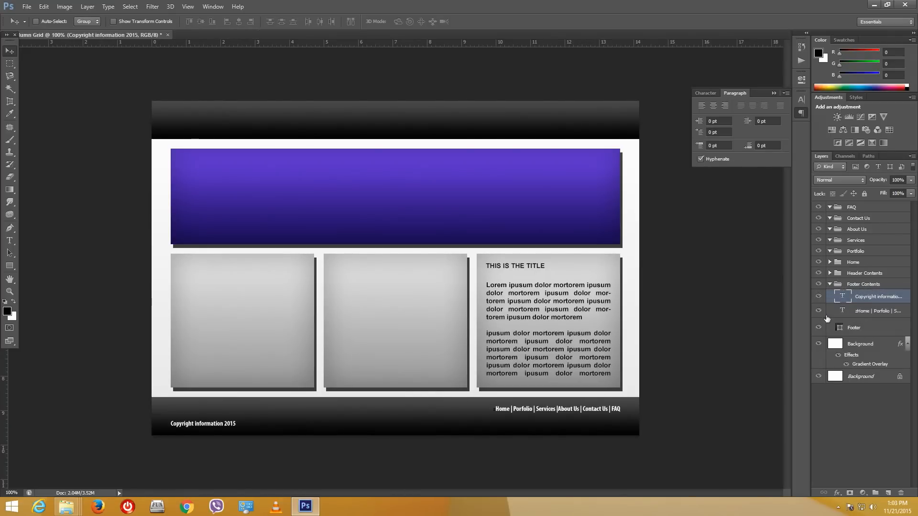
click(829, 285)
click(830, 273)
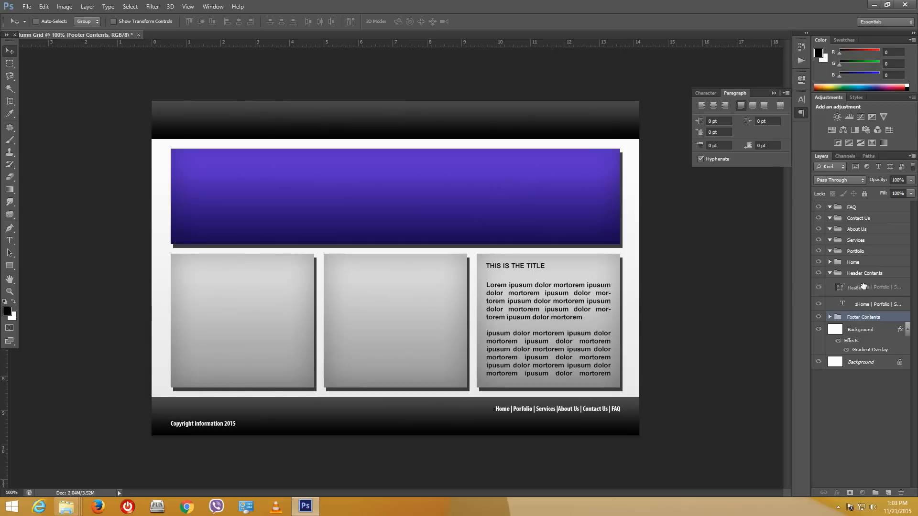
drag(864, 286, 863, 287)
Step: In the Home group, move the text layers and the IMG_0156 layer above Info_1, directly below the Info layer's effects
click(830, 262)
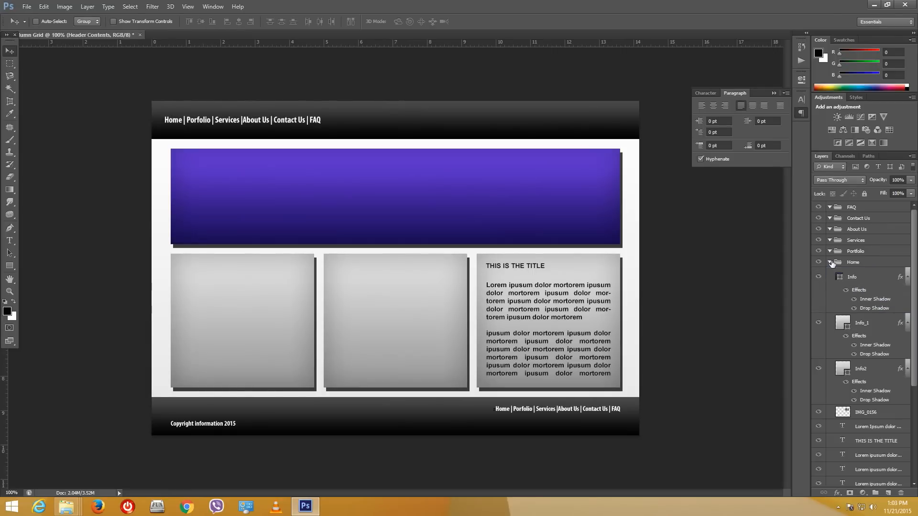
drag(871, 426, 866, 311)
drag(875, 443, 865, 329)
drag(874, 483, 874, 361)
scroll(874, 361, down, 2)
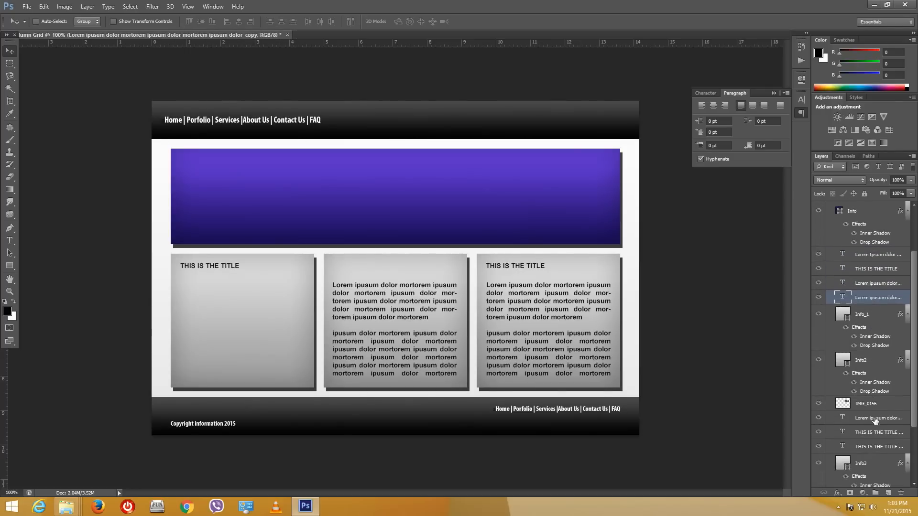
drag(875, 419, 875, 306)
drag(878, 445, 868, 338)
drag(869, 444, 861, 359)
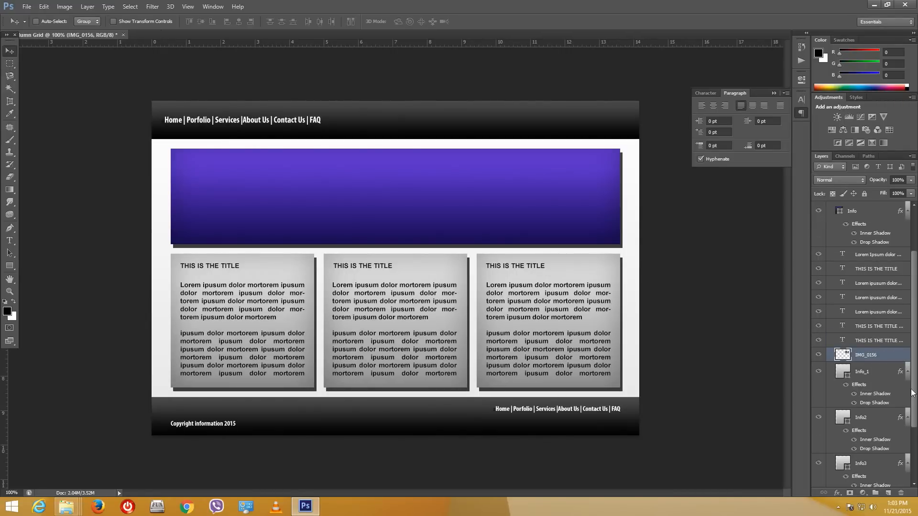
Step: Move IMG_0156 above the Info layer and all seven text layers above IMG_0156 at the head of the Home group
scroll(880, 359, up, 1)
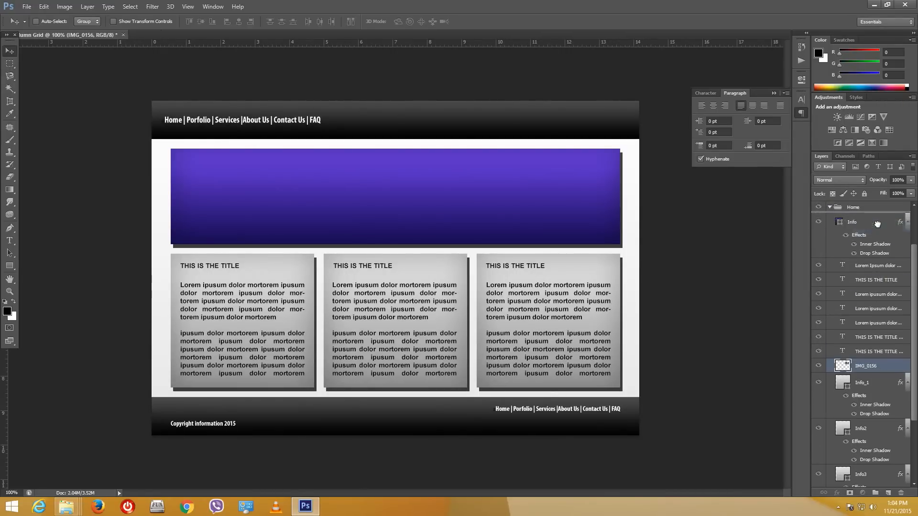
drag(877, 224, 876, 216)
click(869, 281)
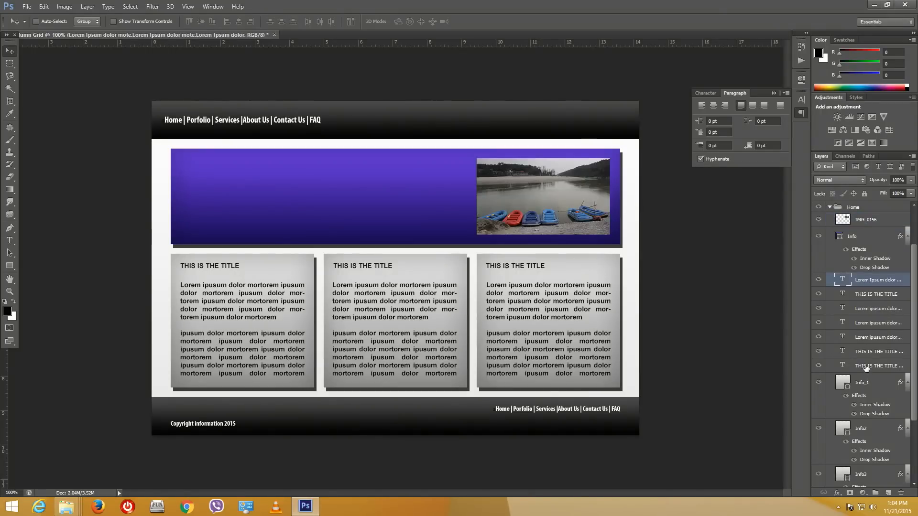
shift+click(867, 366)
drag(866, 367, 858, 214)
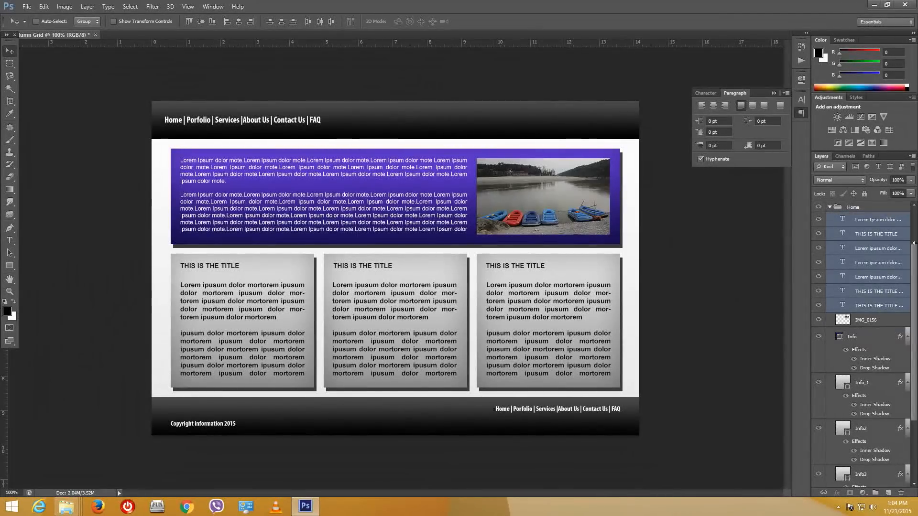
scroll(832, 267, up, 3)
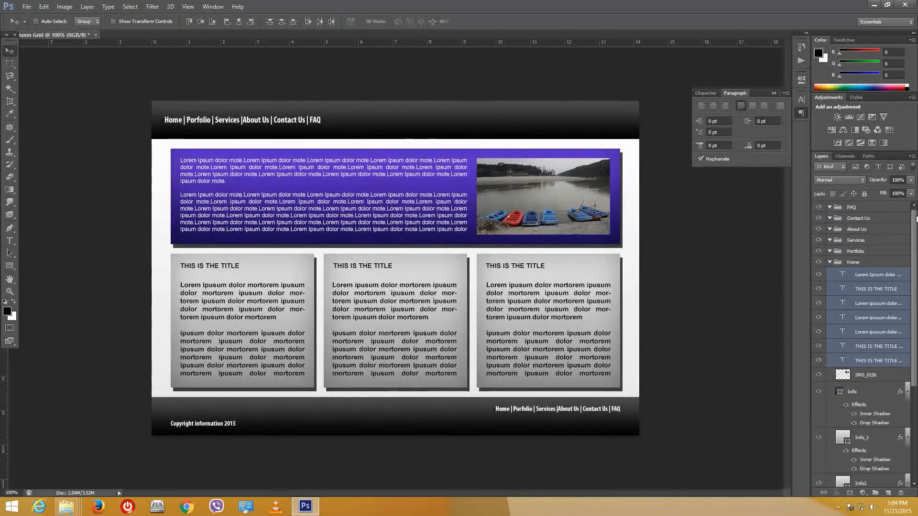
click(830, 262)
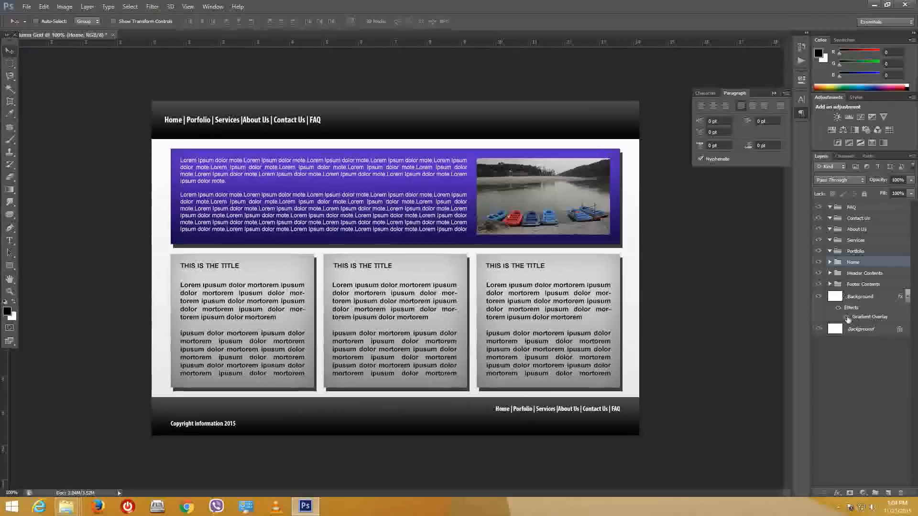
Step: Create a group named Texts inside Footer Contents, below the Footer layer
click(829, 284)
click(880, 297)
click(880, 312)
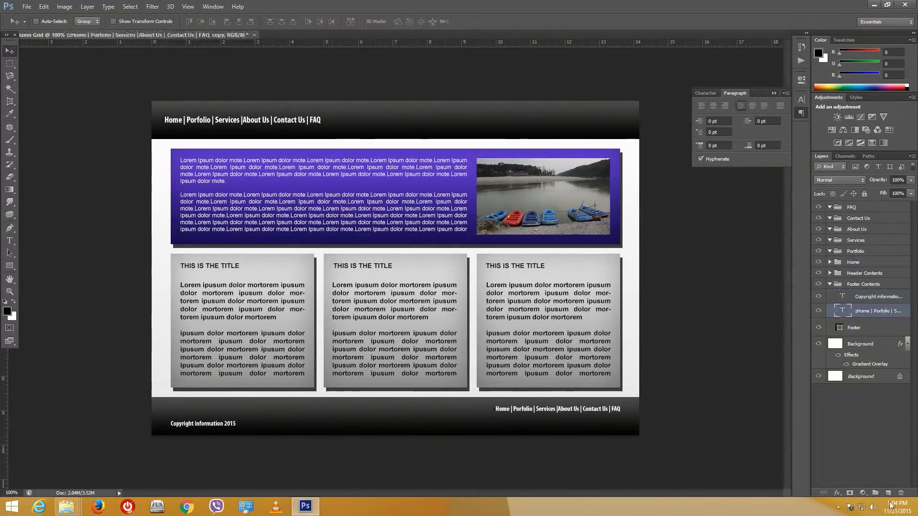
key(ctrl+g)
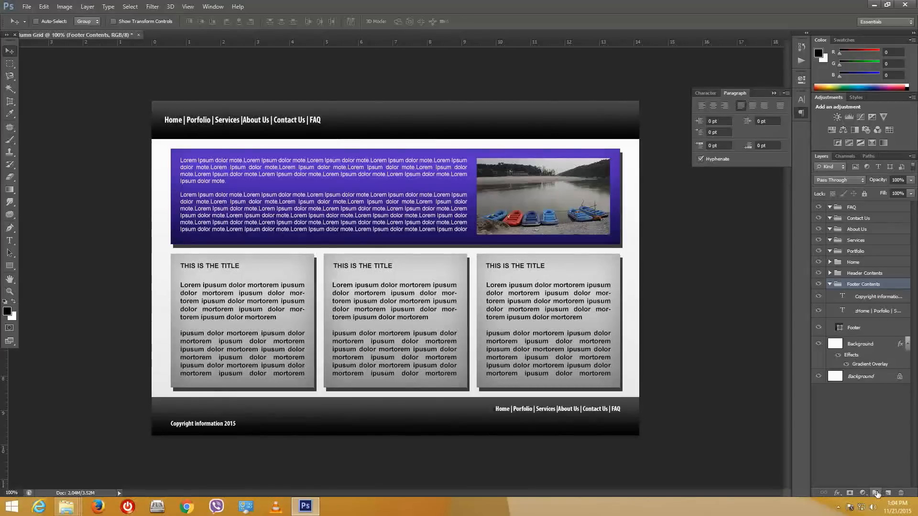
drag(855, 297, 859, 339)
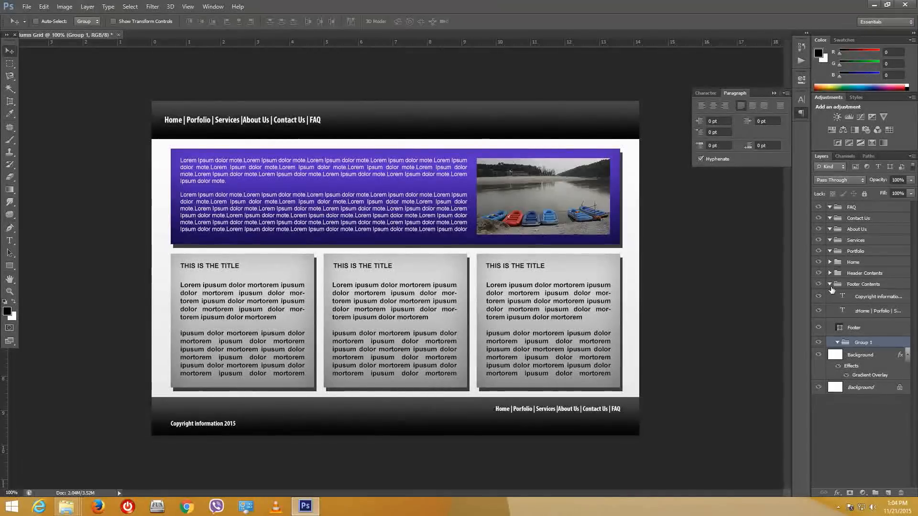
double_click(860, 343)
text(Texts)
key(Return)
Step: Move the copyright and menu text layers into the footer's Texts group and place that group above the Footer layer
click(875, 298)
shift+click(869, 311)
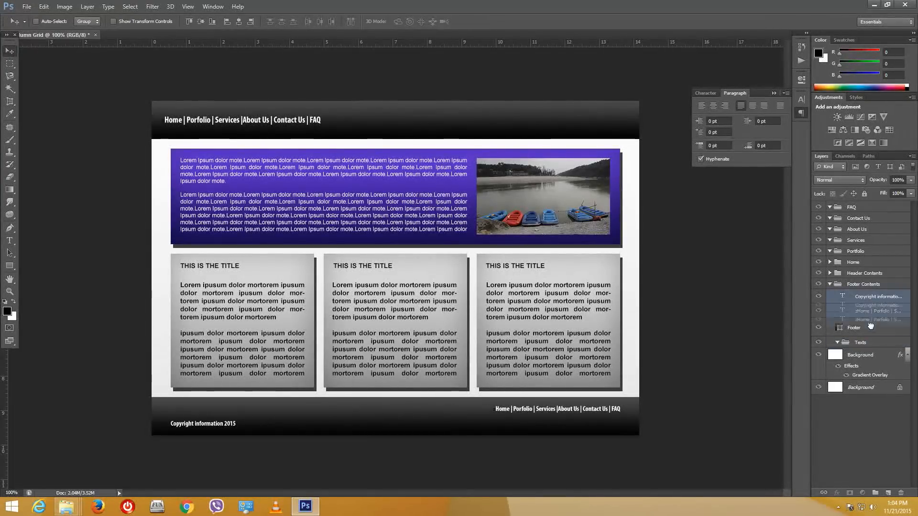
drag(869, 311, 844, 295)
click(838, 314)
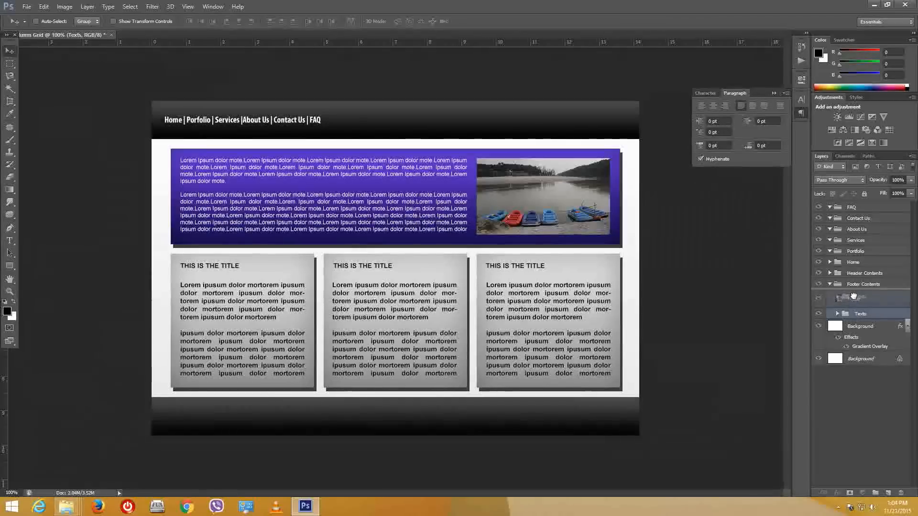
click(829, 284)
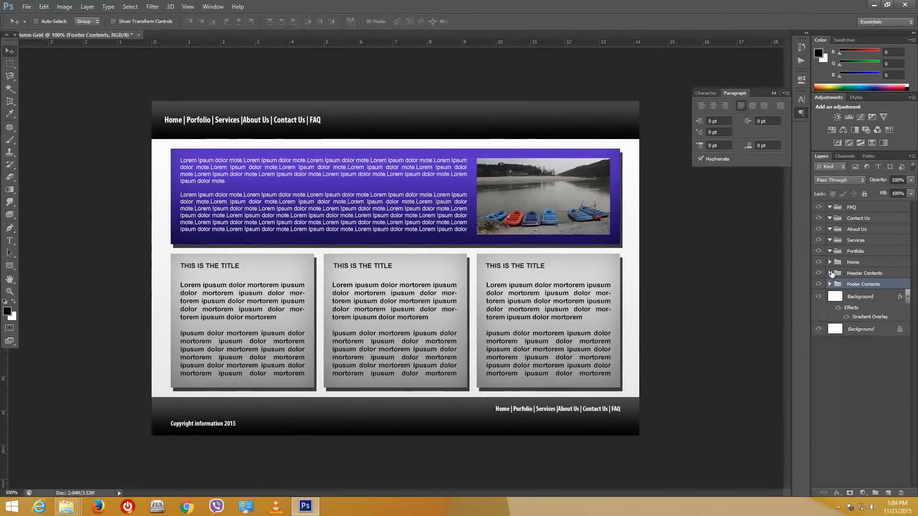
Step: Create a group named Texts inside Header Contents, below the Header layer
click(830, 273)
click(859, 277)
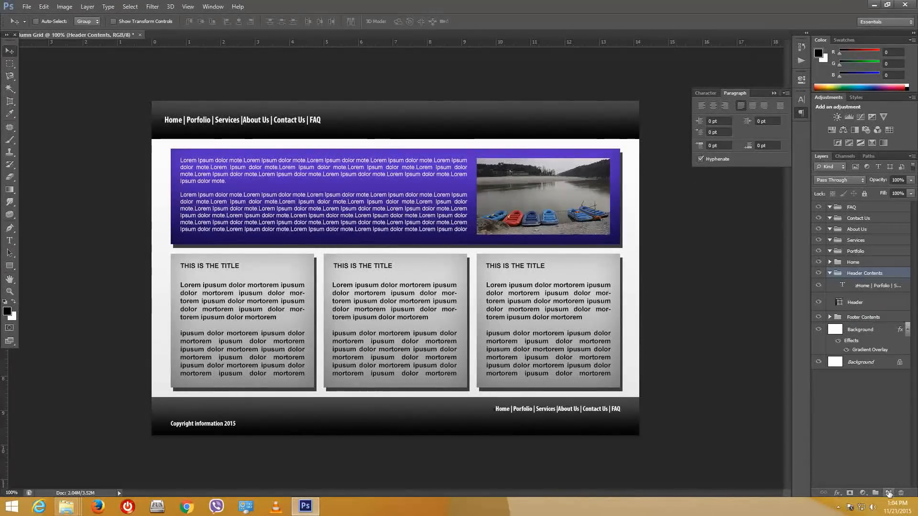
click(888, 492)
key(ctrl+z)
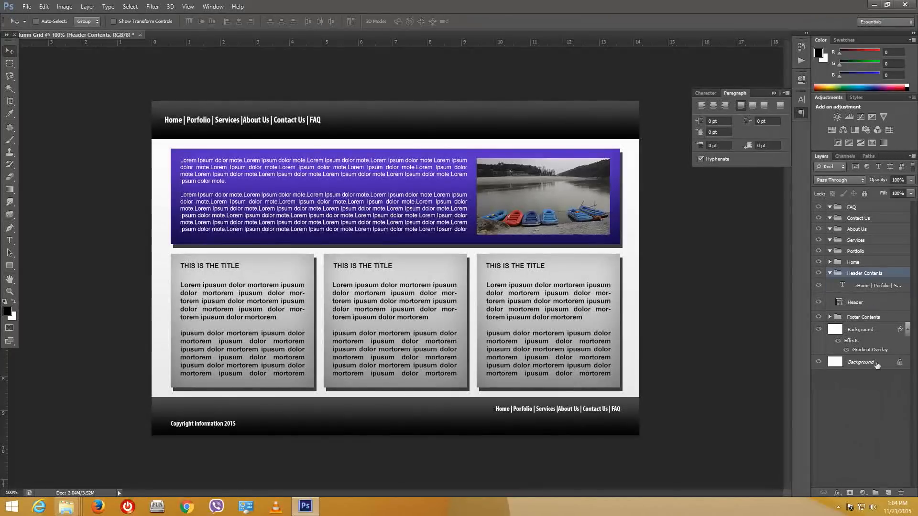
click(876, 494)
drag(856, 274, 855, 299)
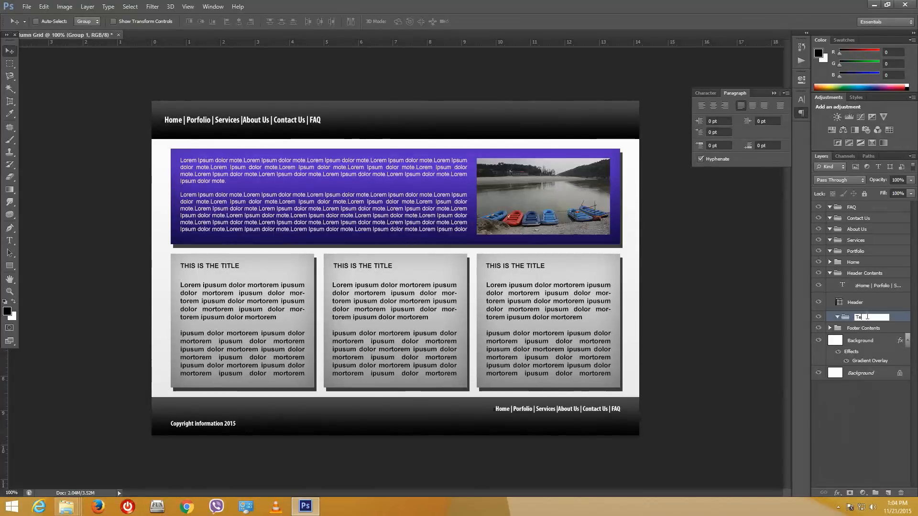
key(Return)
Step: Move the header's menu text layer into its Texts group and place that group above the Header layer
drag(876, 293, 868, 320)
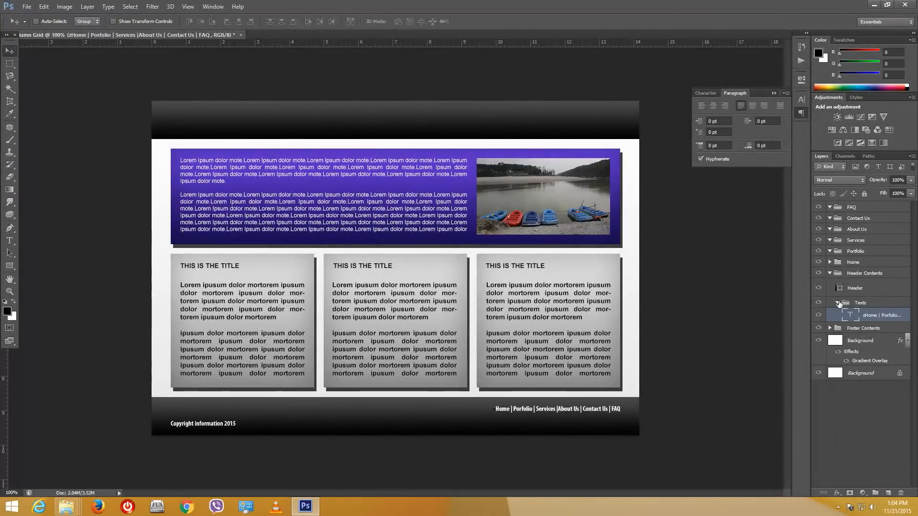
click(864, 304)
drag(859, 286, 859, 285)
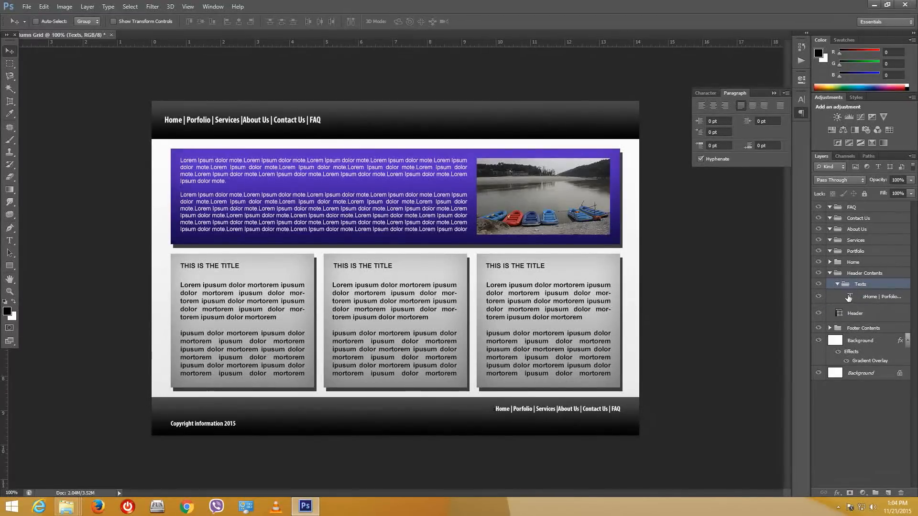
click(838, 286)
click(829, 273)
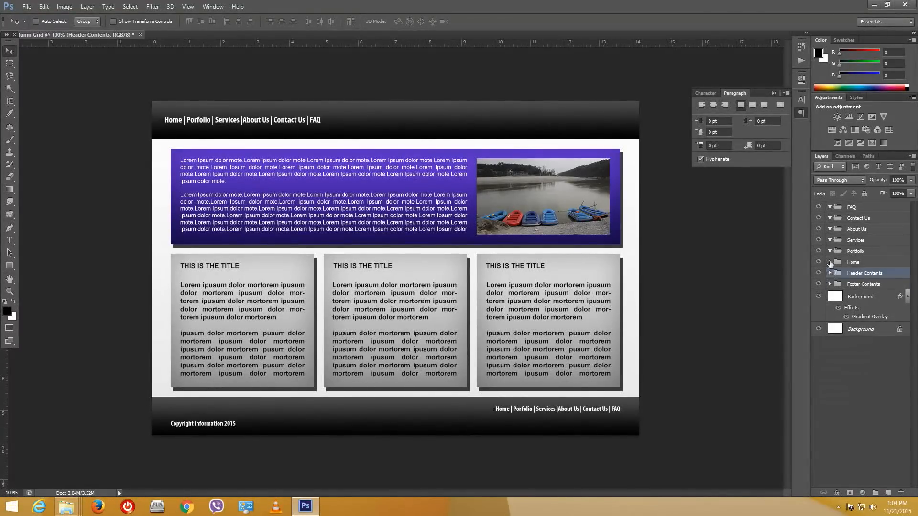
Step: Create a group named Graphics inside the Home group, just above the last title text layer
click(829, 263)
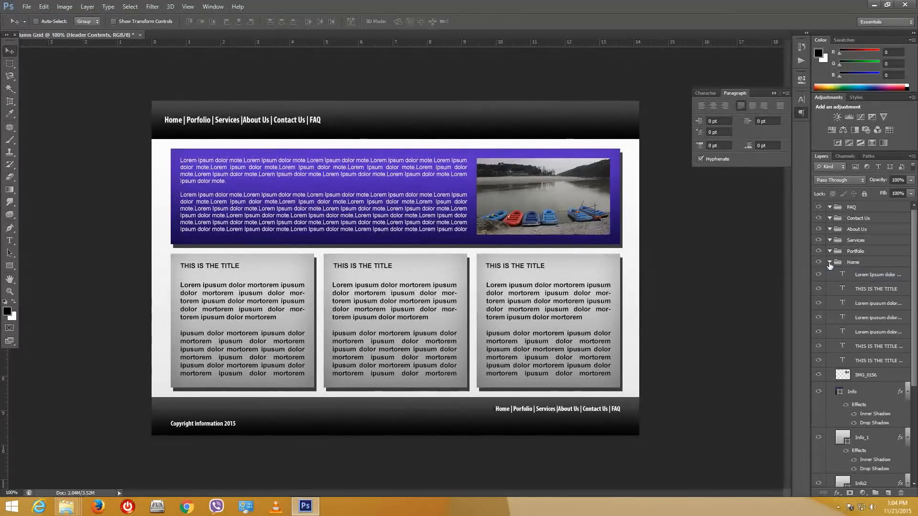
click(867, 276)
click(873, 362)
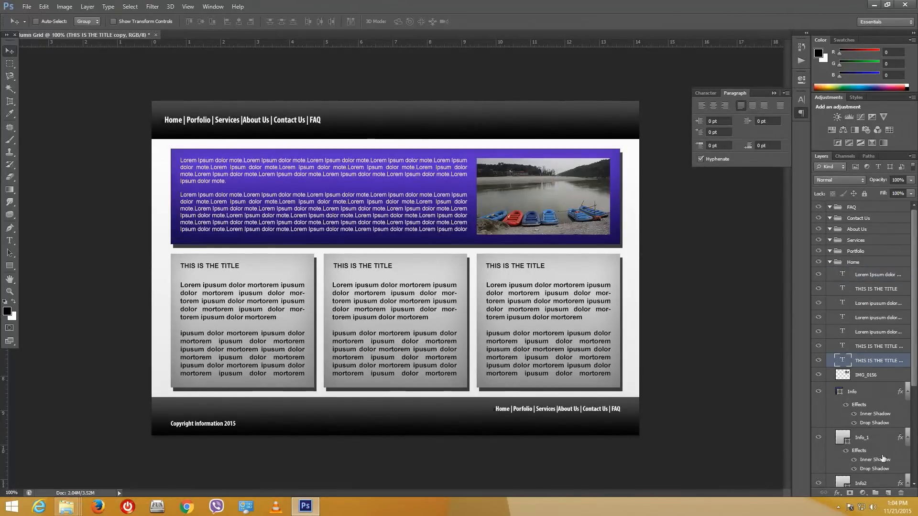
click(876, 493)
double_click(860, 360)
text(C)
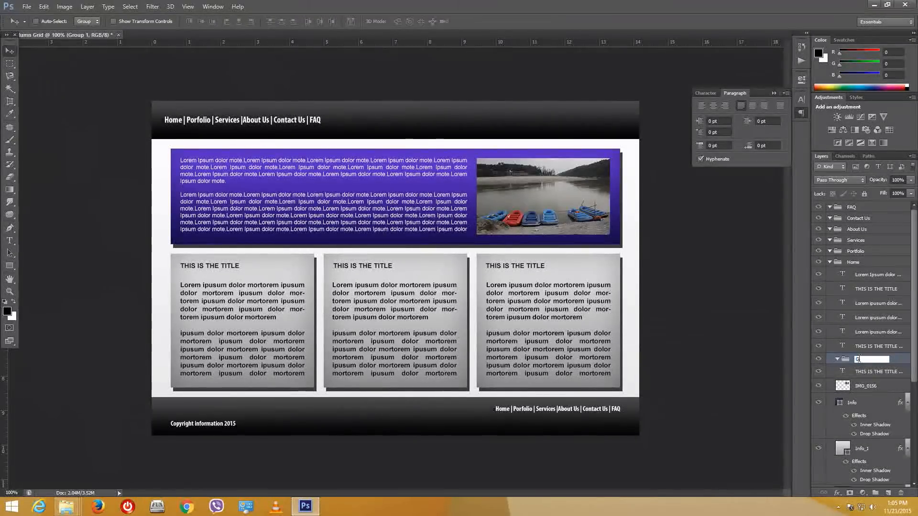
text(raphics)
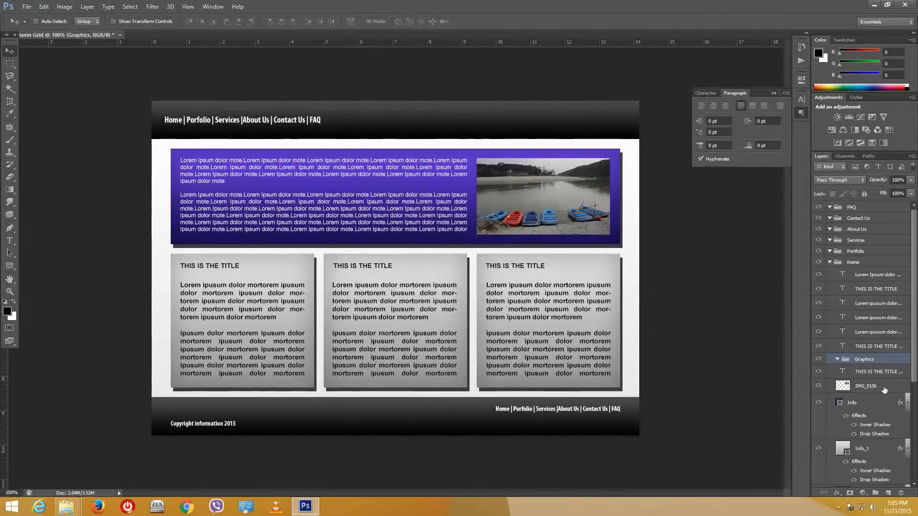
Step: Move the IMG_0156, Info, Info_1, Info2 and Info3 layers into the Graphics group and collapse it
click(884, 390)
drag(914, 362, 914, 436)
shift+click(867, 424)
drag(878, 287, 868, 242)
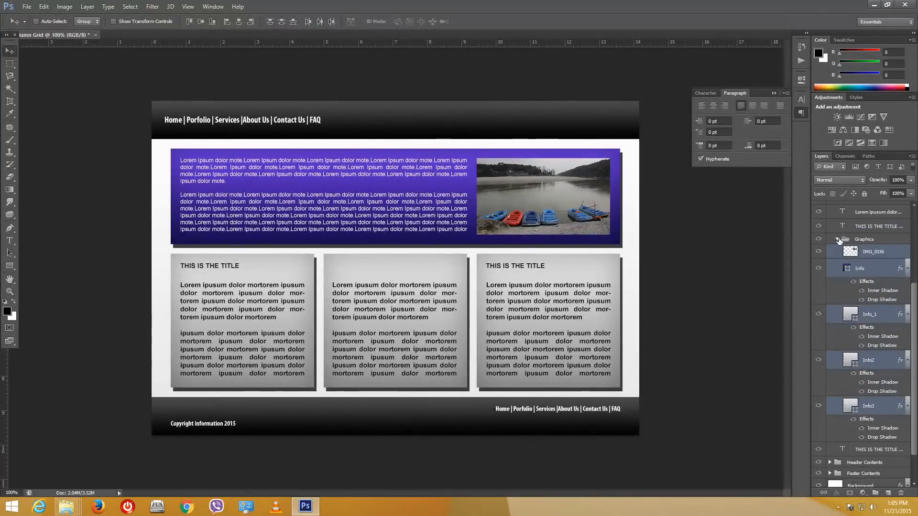
click(838, 240)
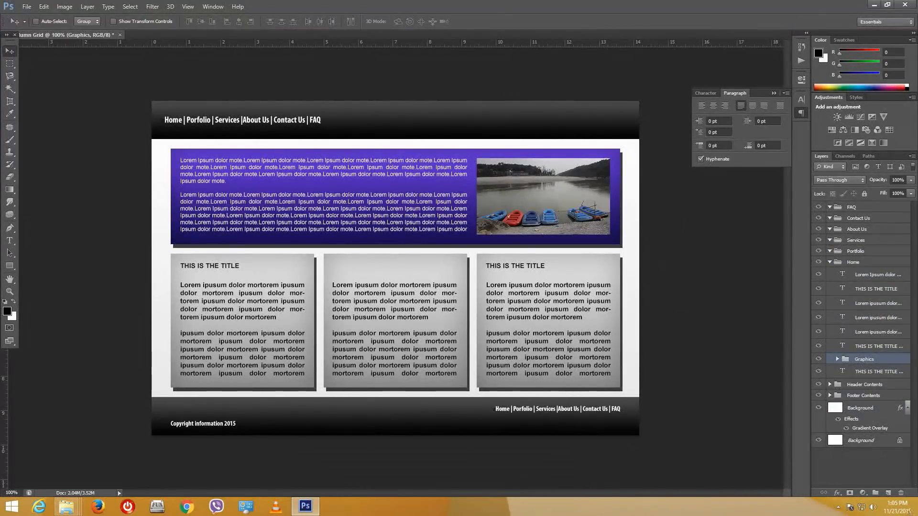
Step: Add a new layer above the Graphics group in Home and name it Texts
click(887, 493)
double_click(868, 361)
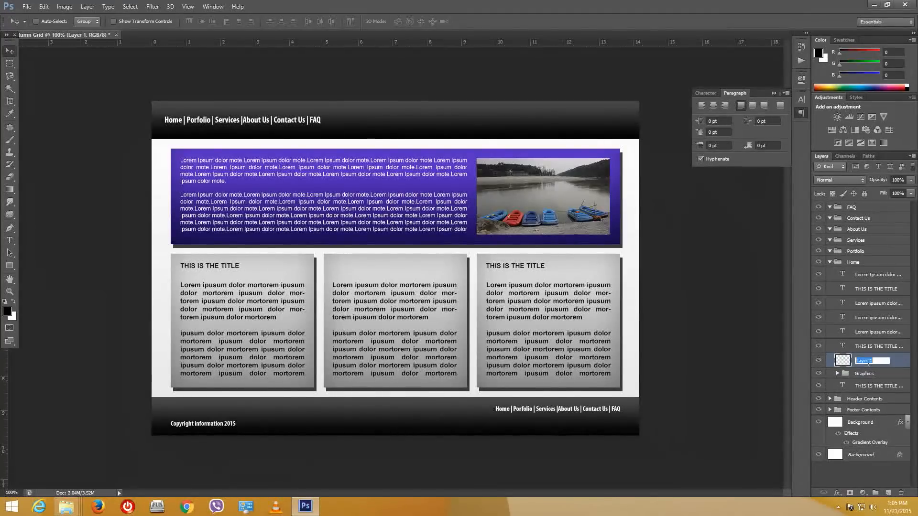
text(Texts)
key(Return)
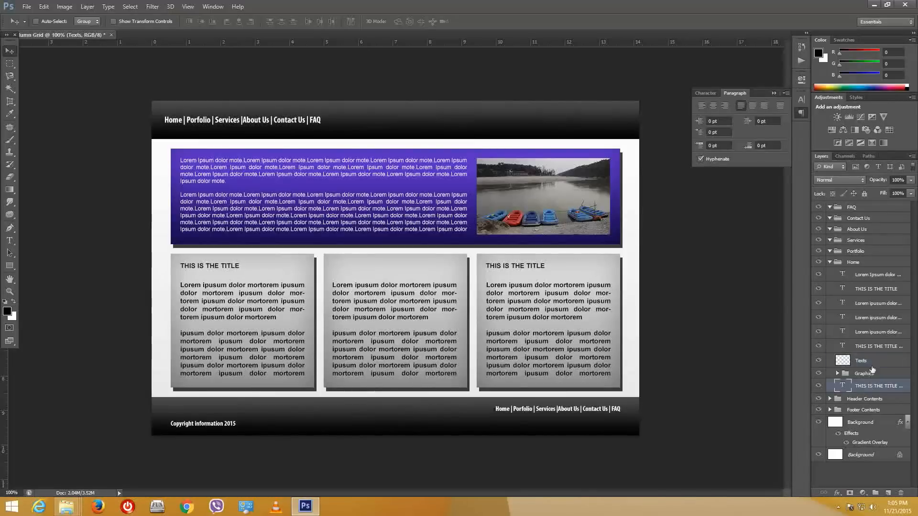
Step: Select all seven text layers in the Home group and place them together between the Texts layer and the Graphics group
click(870, 385)
ctrl+click(883, 346)
ctrl+click(882, 332)
ctrl+click(881, 318)
ctrl+click(879, 303)
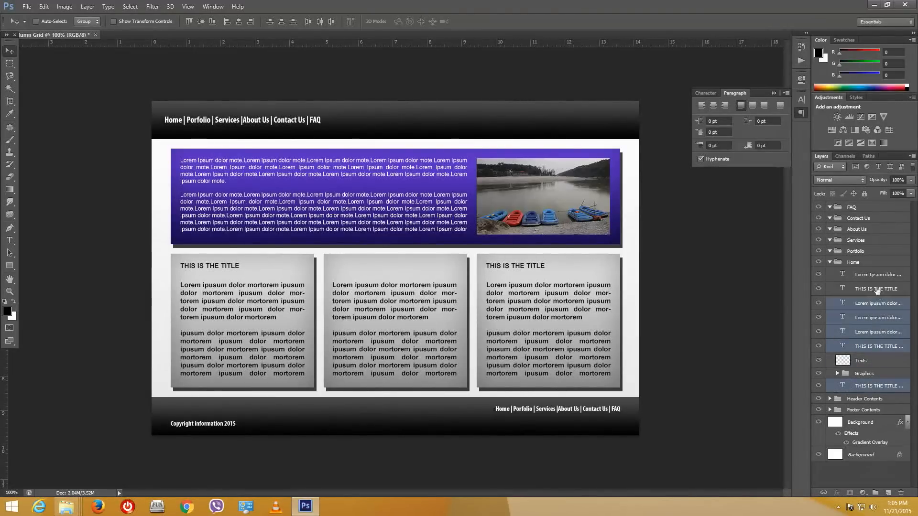
ctrl+click(880, 289)
ctrl+click(879, 275)
drag(867, 347, 865, 367)
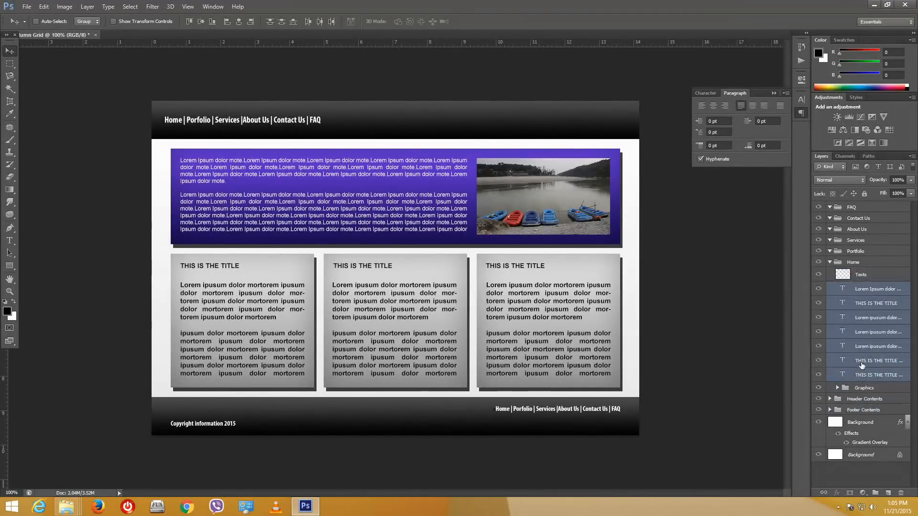
Step: Delete the empty Texts layer and create a group named Text above the text layers inside Home
click(867, 274)
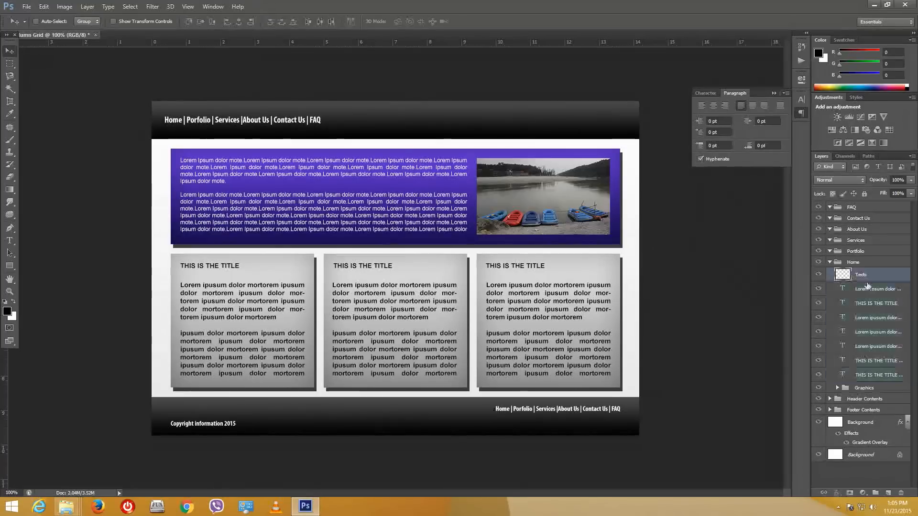
click(904, 495)
click(421, 191)
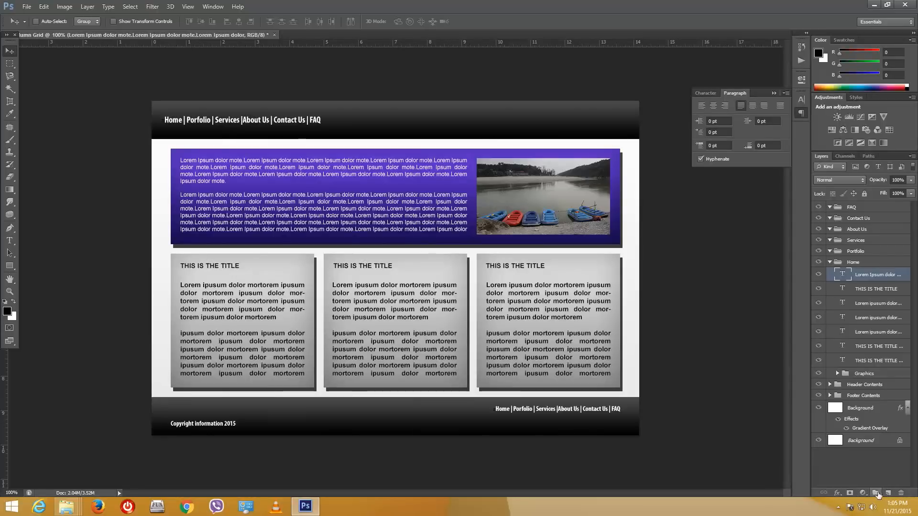
click(878, 495)
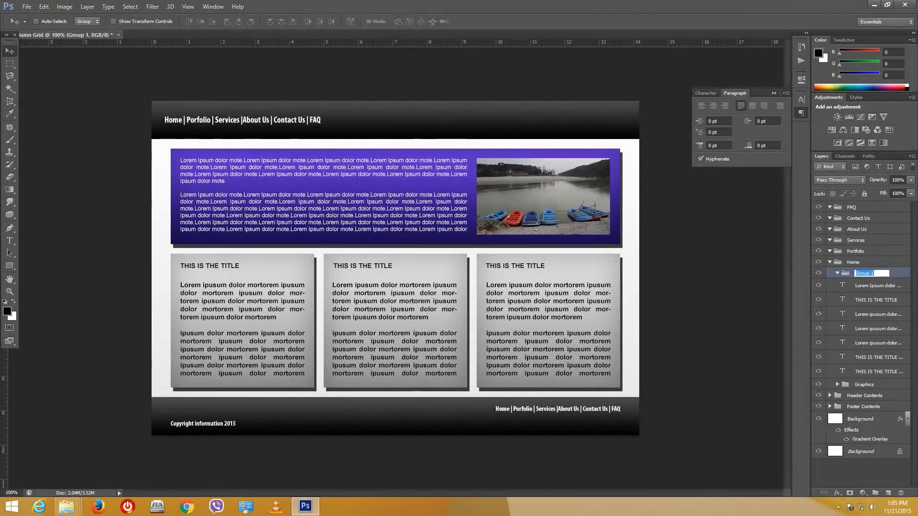
text(Text)
Step: Move all seven text layers of Home into the Text group, then collapse the Text and Home groups
click(894, 293)
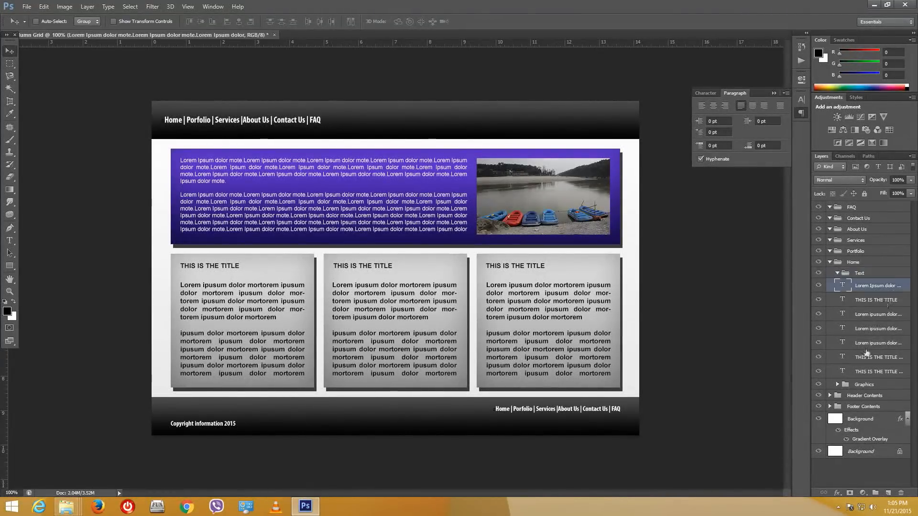
shift+click(878, 371)
drag(878, 286, 848, 273)
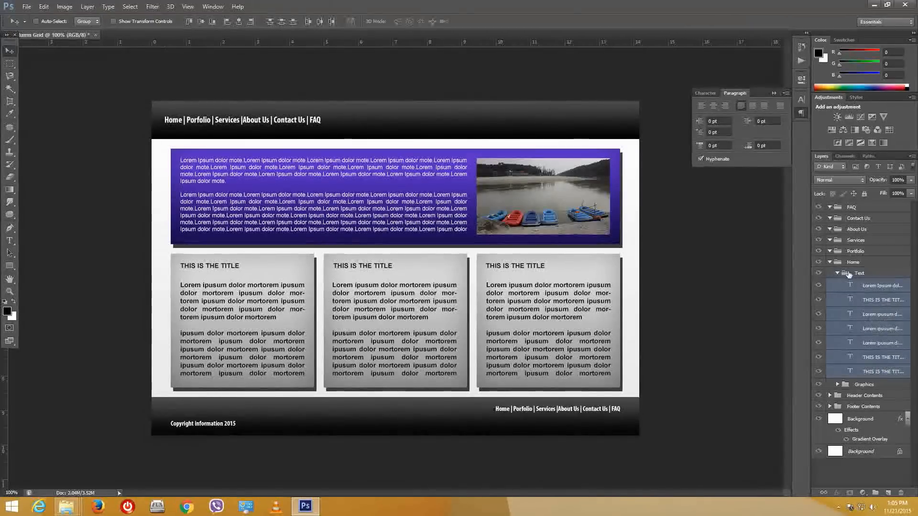
click(837, 274)
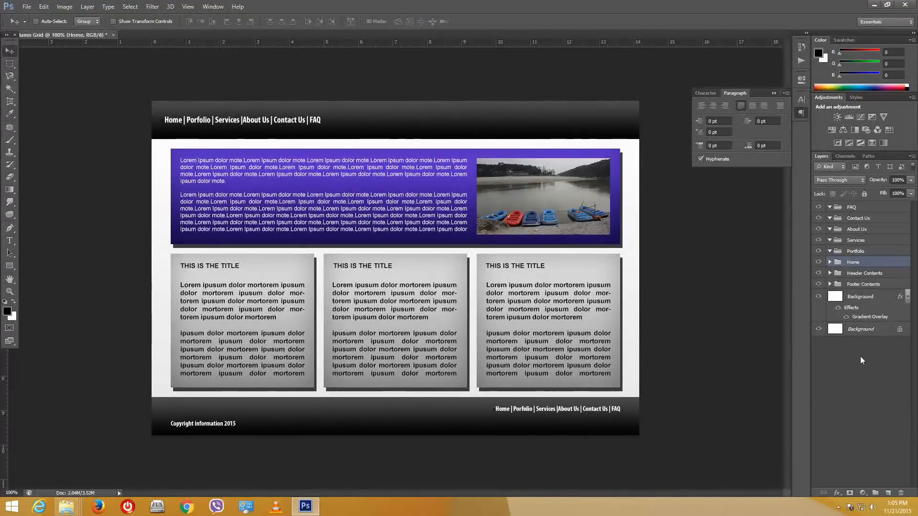
click(860, 357)
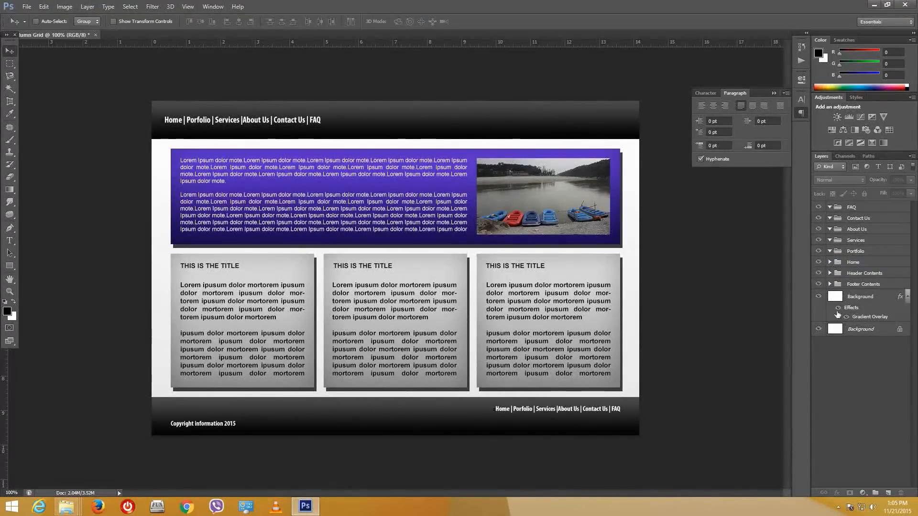
Step: Toggle the Home group's visibility and go through the Portfolio, Services, About Us, Contact Us, FAQ and Footer Contents groups
click(818, 262)
click(818, 262)
click(819, 262)
click(819, 262)
click(855, 252)
click(858, 241)
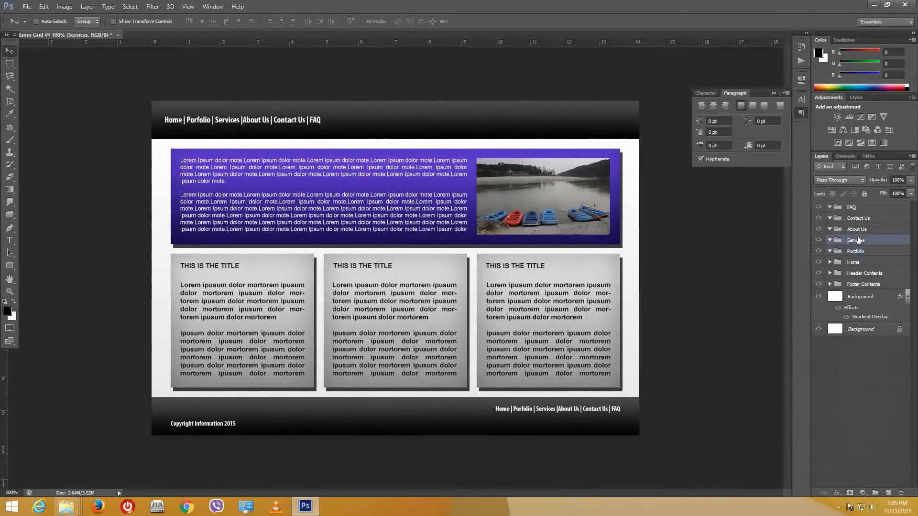
click(857, 229)
click(858, 218)
click(860, 208)
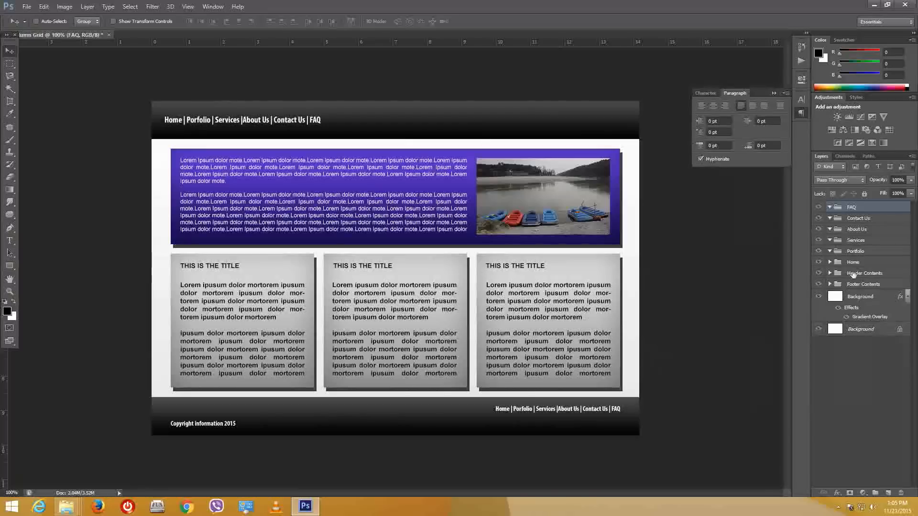
click(835, 284)
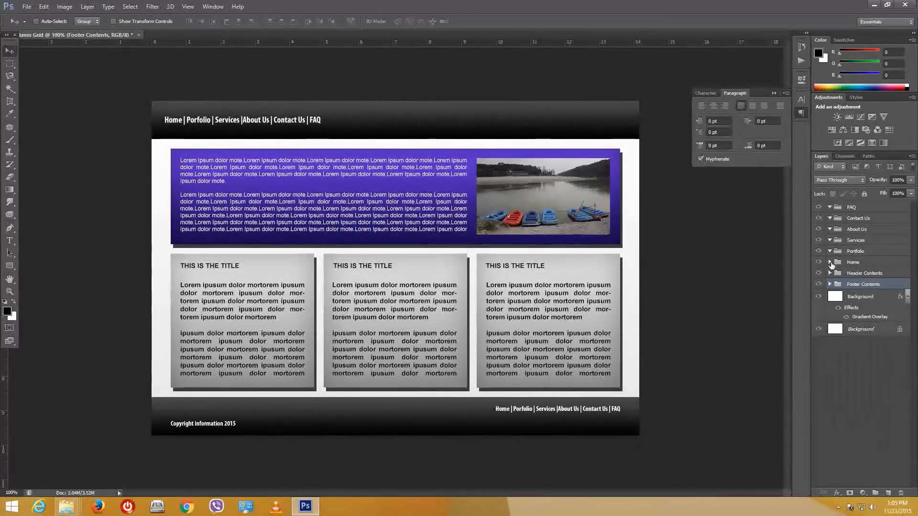
Step: Duplicate the Info_1 box from Home's Graphics group and move the copy into the Portfolio group
click(857, 254)
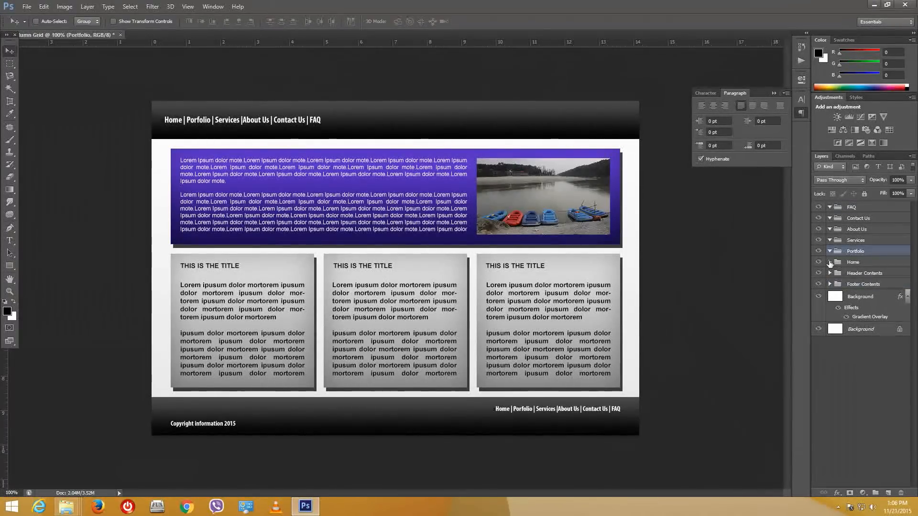
click(831, 262)
click(849, 285)
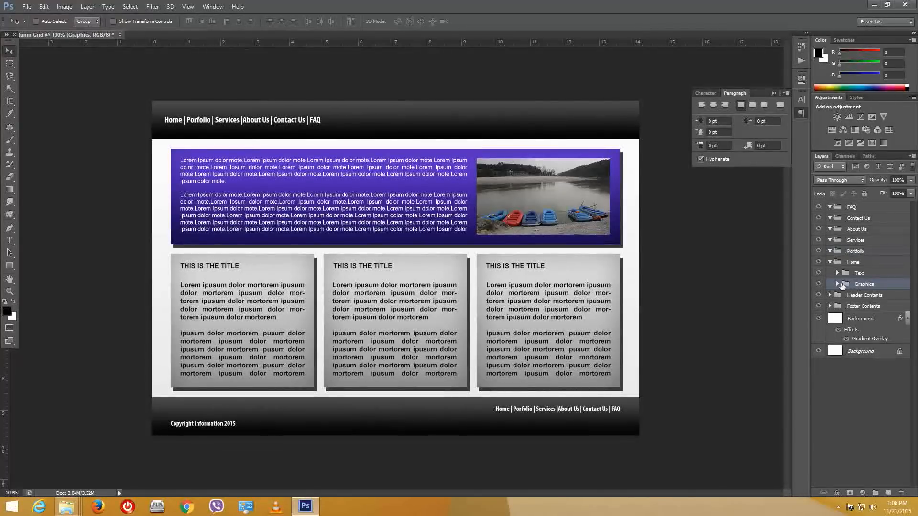
click(838, 285)
click(868, 364)
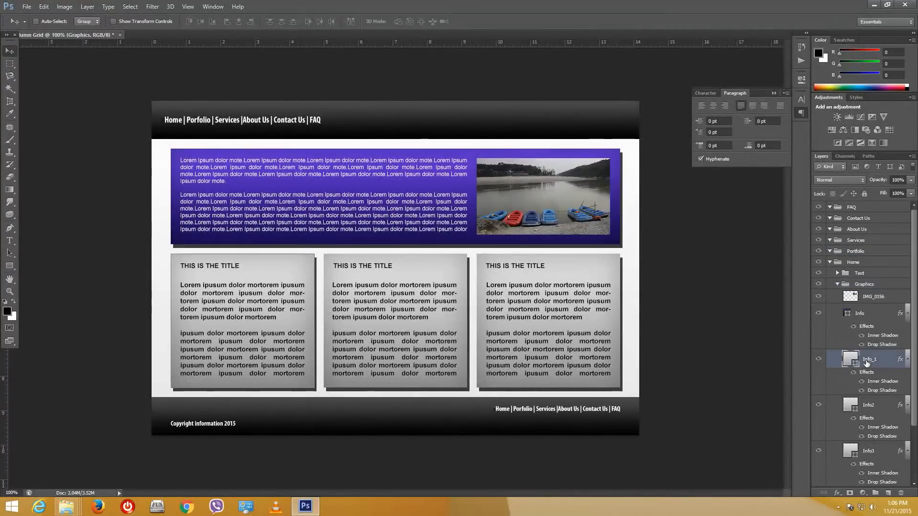
right_click(868, 363)
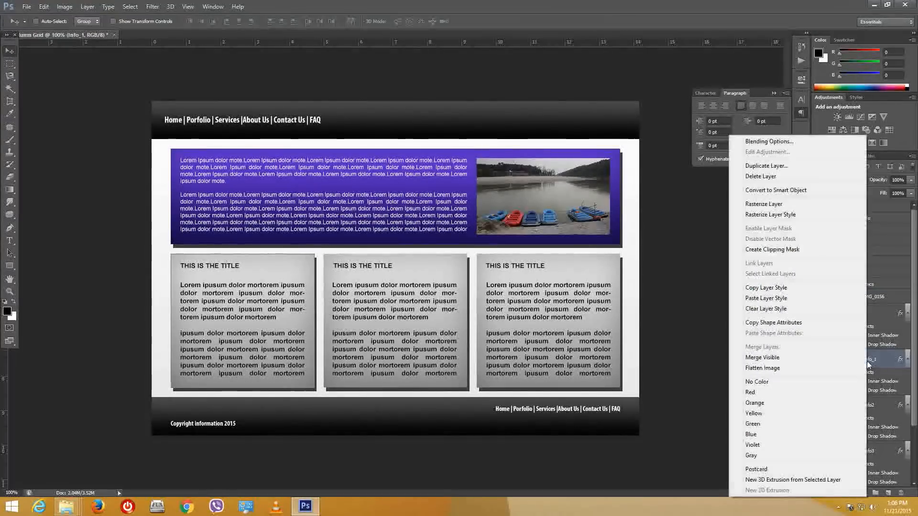
click(765, 166)
click(541, 157)
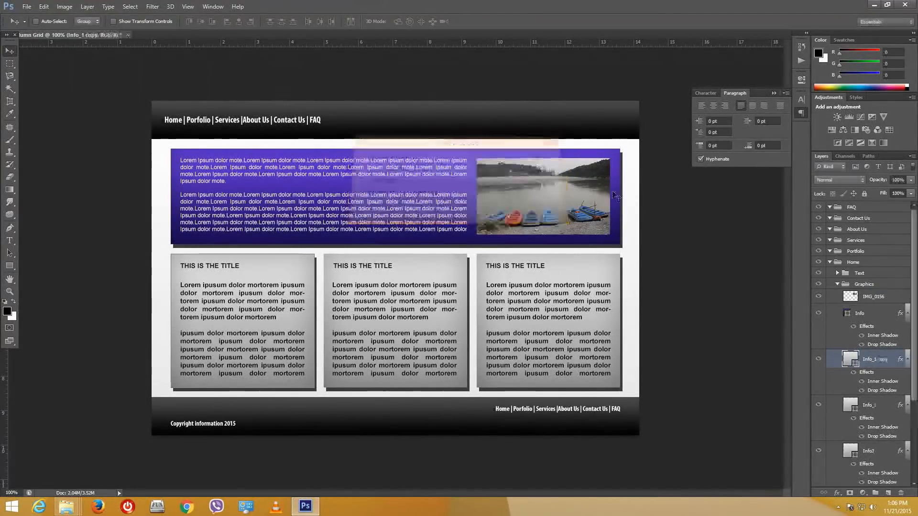
drag(869, 363, 855, 253)
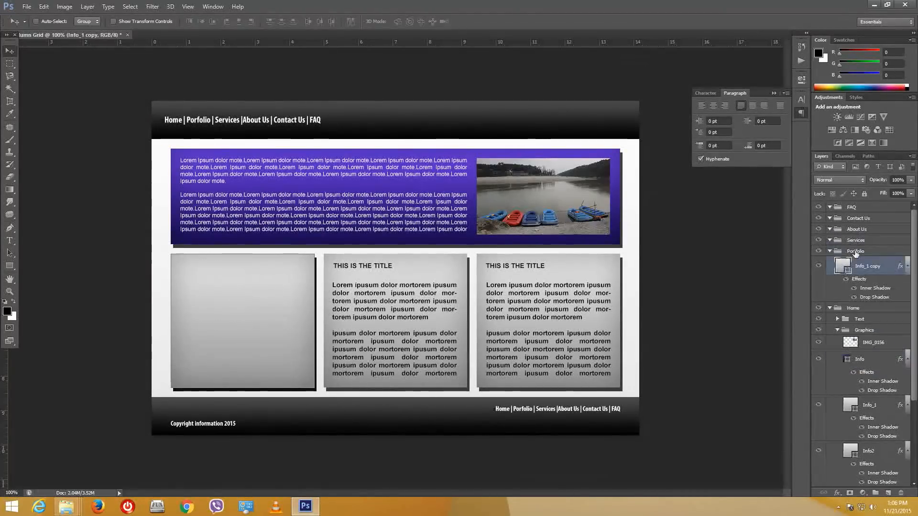
Step: Duplicate the uppermost Lorem Ipsum layer in Home's Text group and move the copy into the Portfolio group
click(839, 319)
click(879, 332)
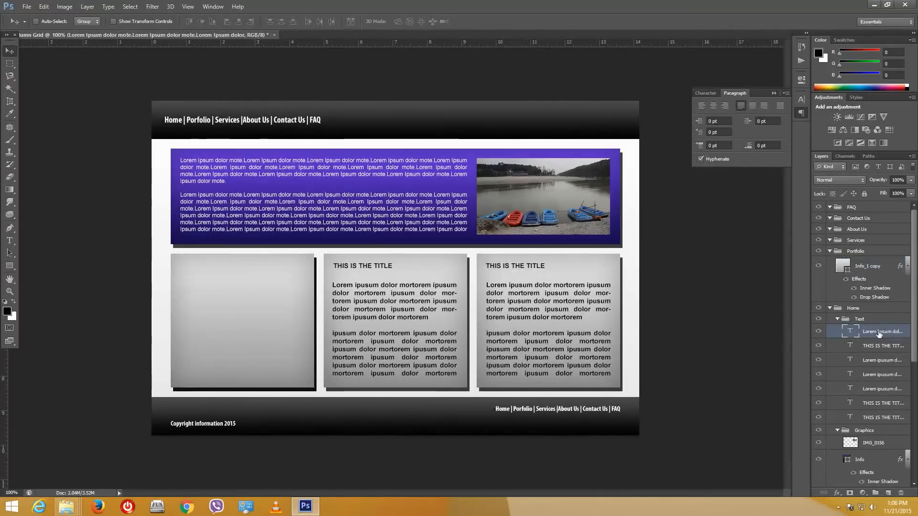
right_click(879, 333)
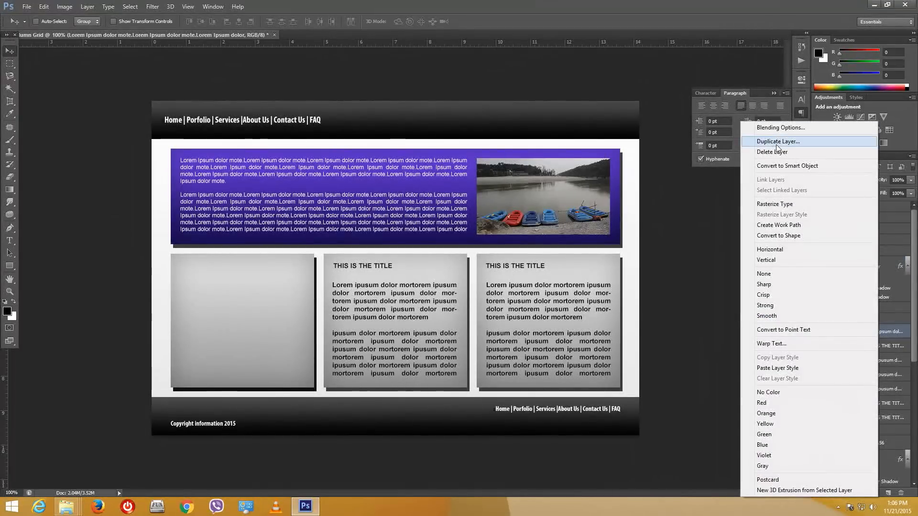
click(777, 142)
key(Return)
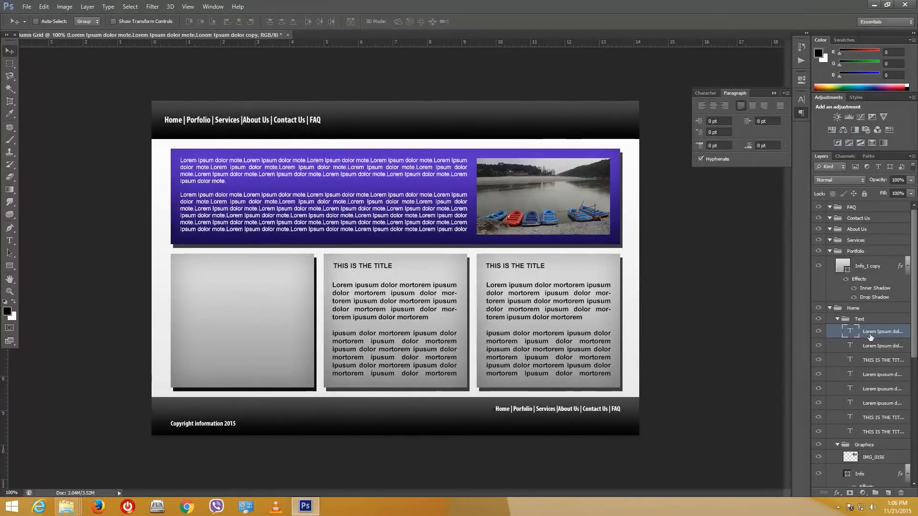
drag(870, 337, 843, 306)
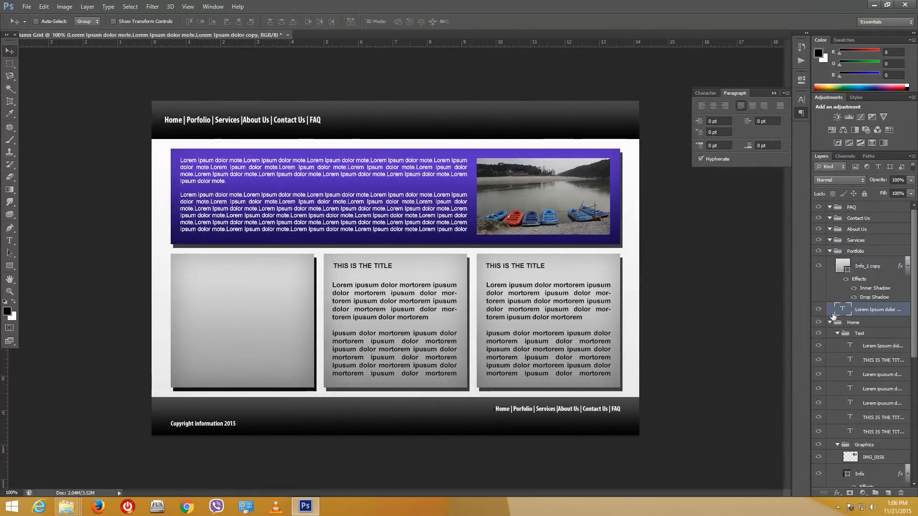
Step: Collapse and hide the Home group, and place Portfolio's text layer above its copied Info_1 box
click(830, 323)
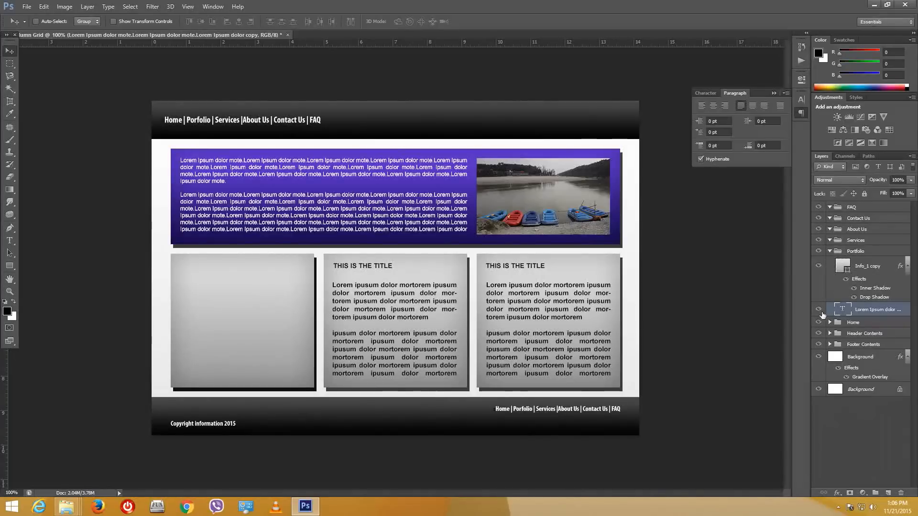
click(820, 323)
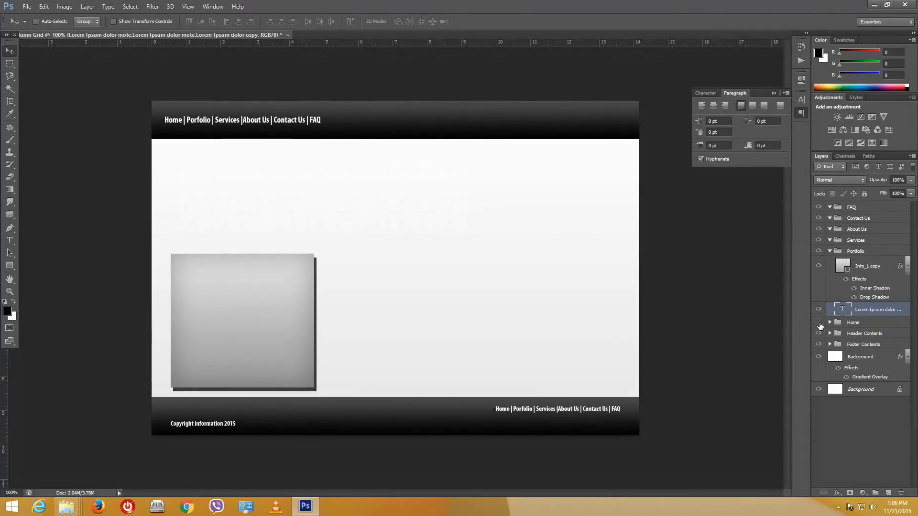
drag(865, 310, 856, 278)
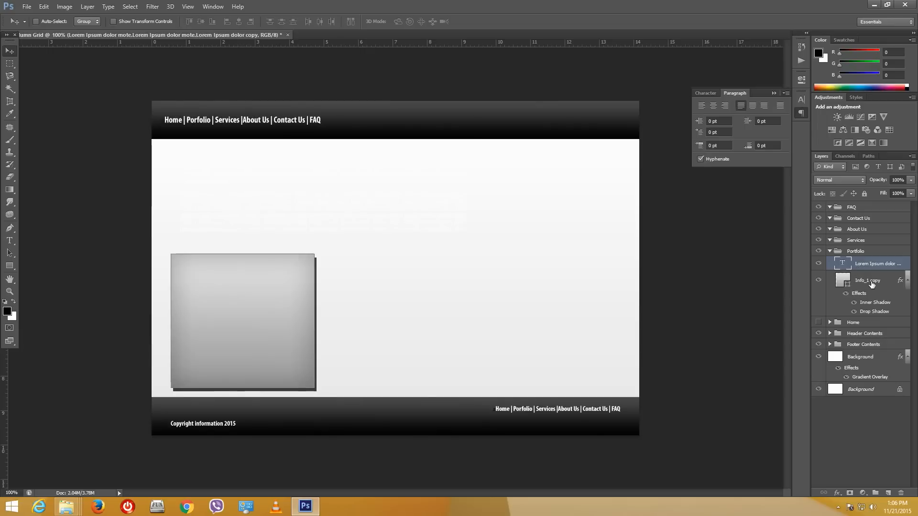
Step: Select the copied Info_1 box in Portfolio and show the grid and guides over the page
click(872, 281)
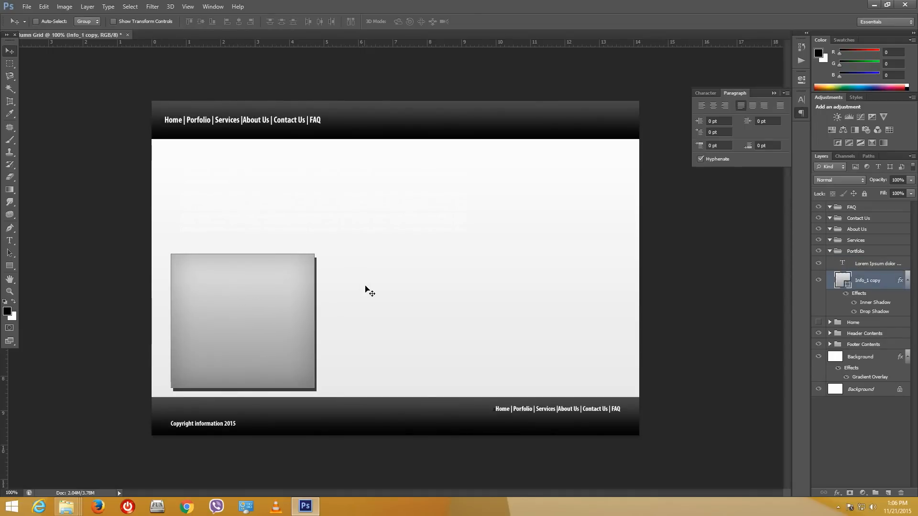
click(183, 7)
mouse_move(234, 148)
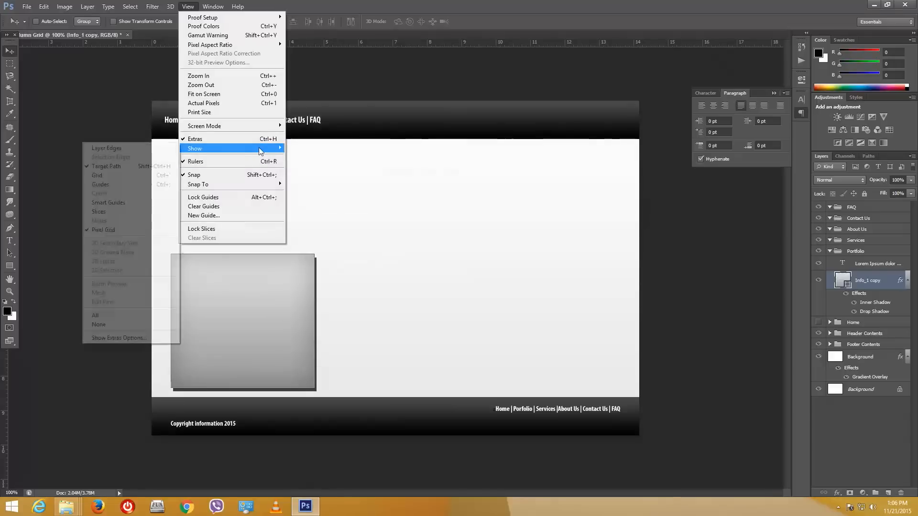
click(143, 175)
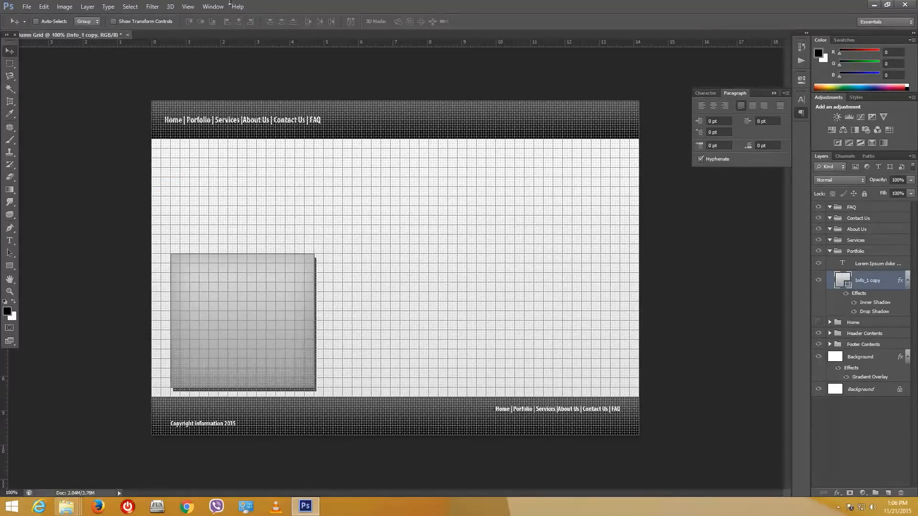
click(213, 7)
mouse_move(187, 7)
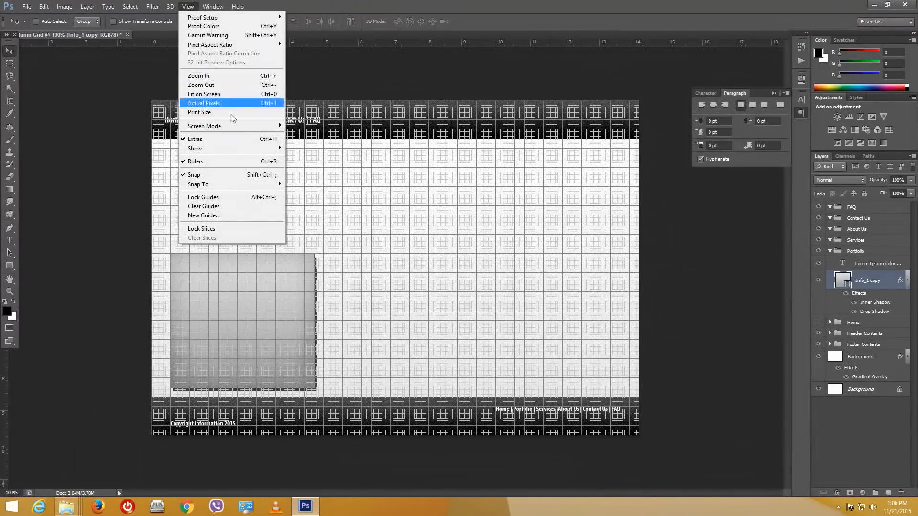
mouse_move(225, 148)
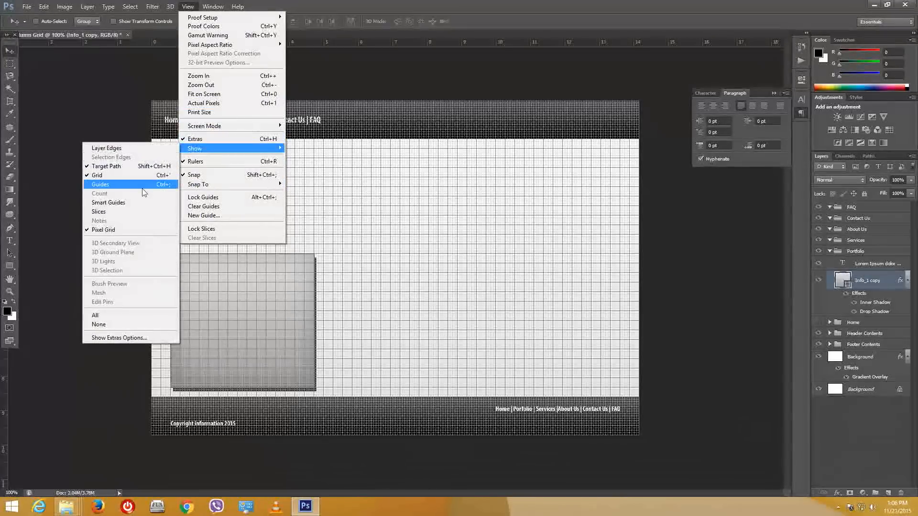
click(144, 185)
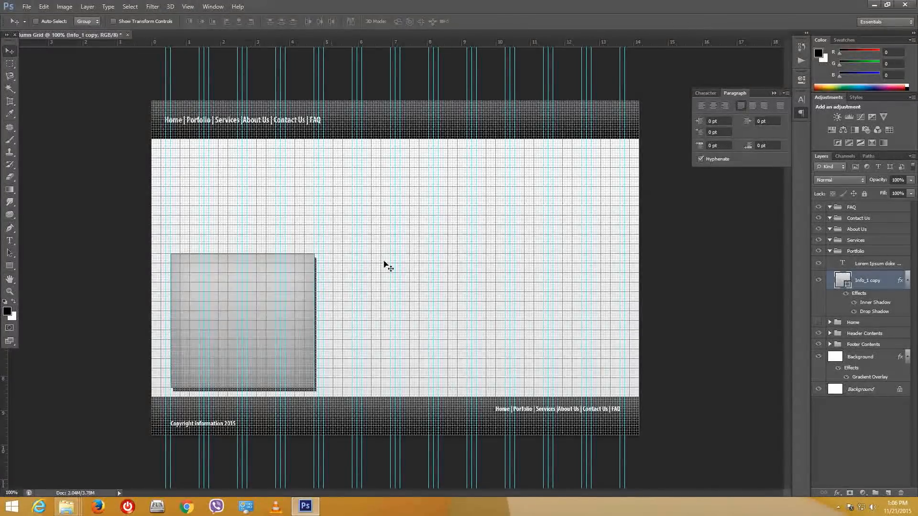
Step: Scale the copied Info_1 box to 313.33% width and 178.93% height to fill the content area, and apply the transformation
key(ctrl+t)
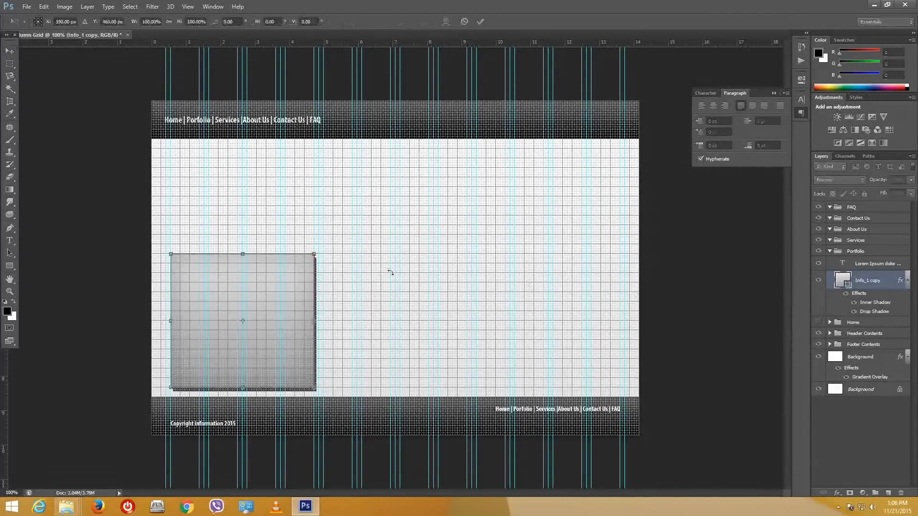
drag(316, 254, 503, 227)
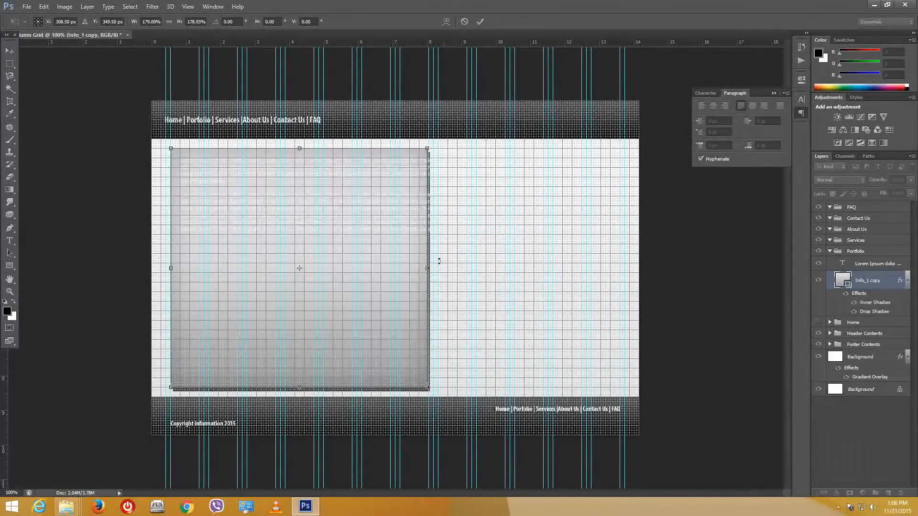
drag(428, 268, 628, 276)
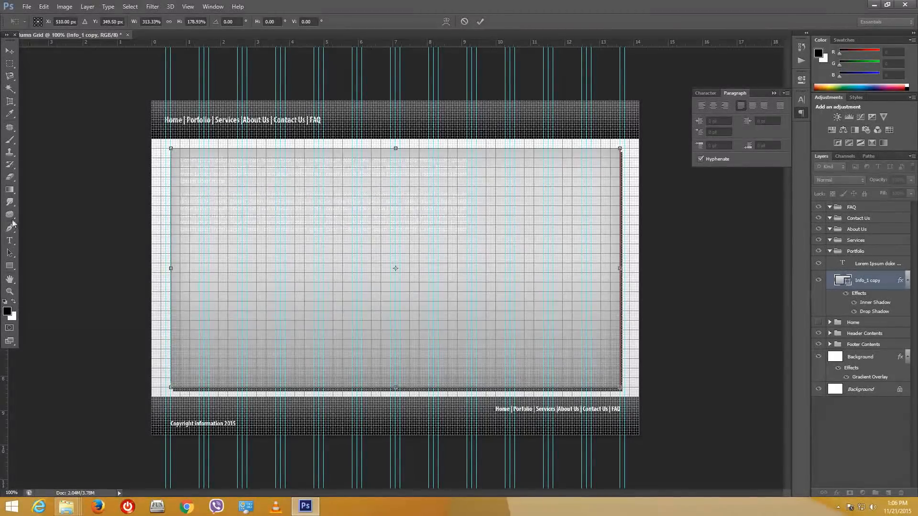
click(11, 241)
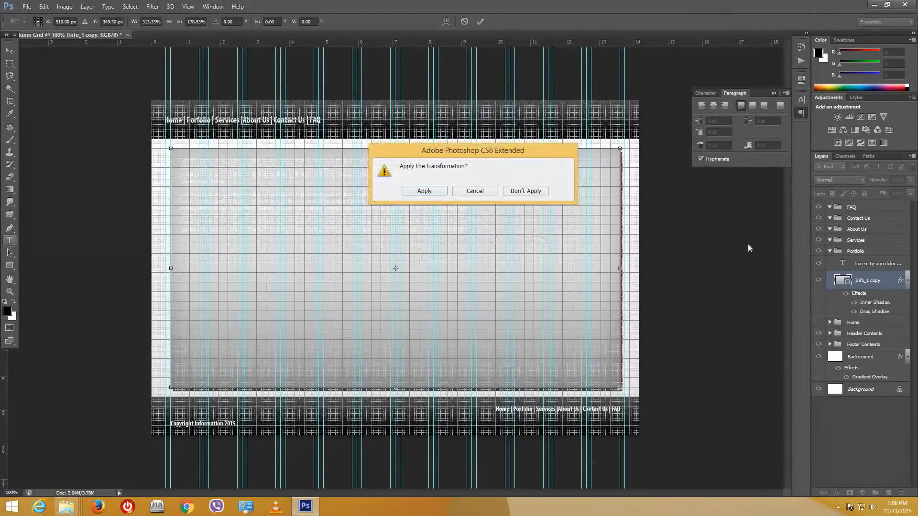
click(424, 190)
Step: Apply the box transformation and recolor all of Portfolio's Lorem Ipsum text to black (000000)
click(427, 199)
key(ctrl+a)
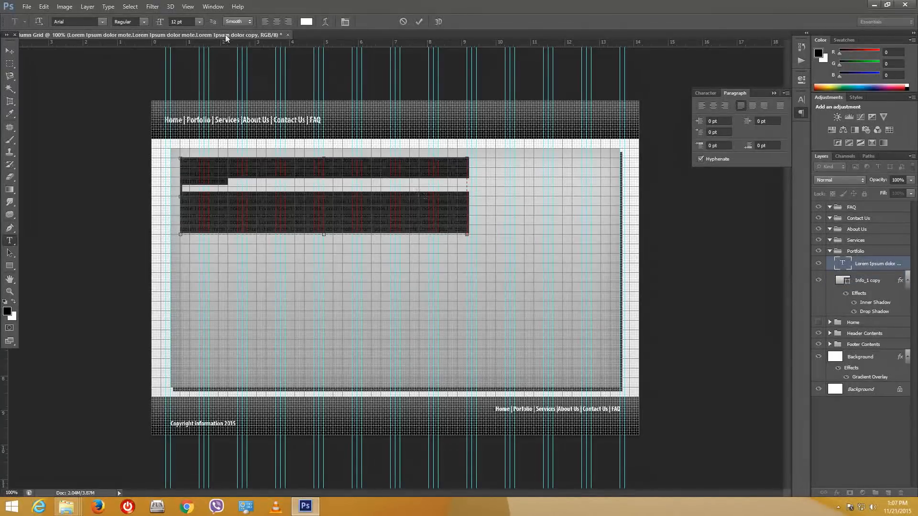
click(306, 22)
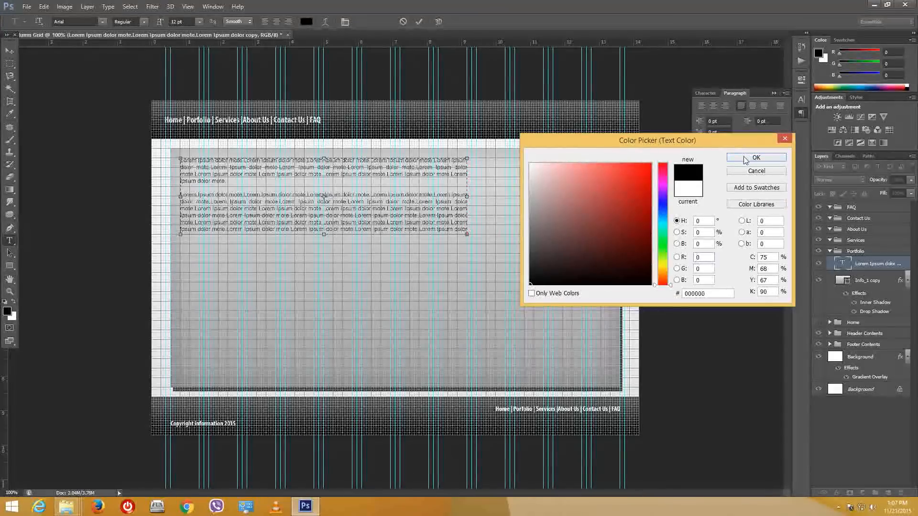
key(Return)
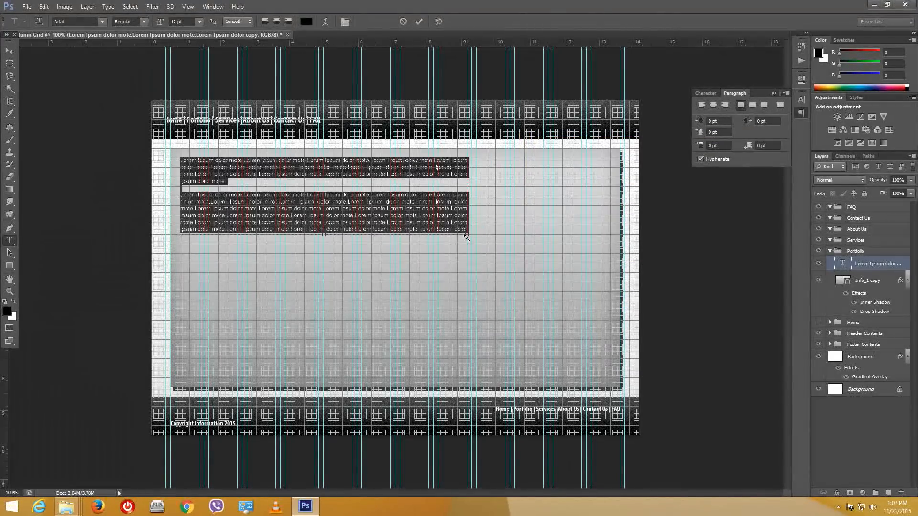
key(ctrl+t)
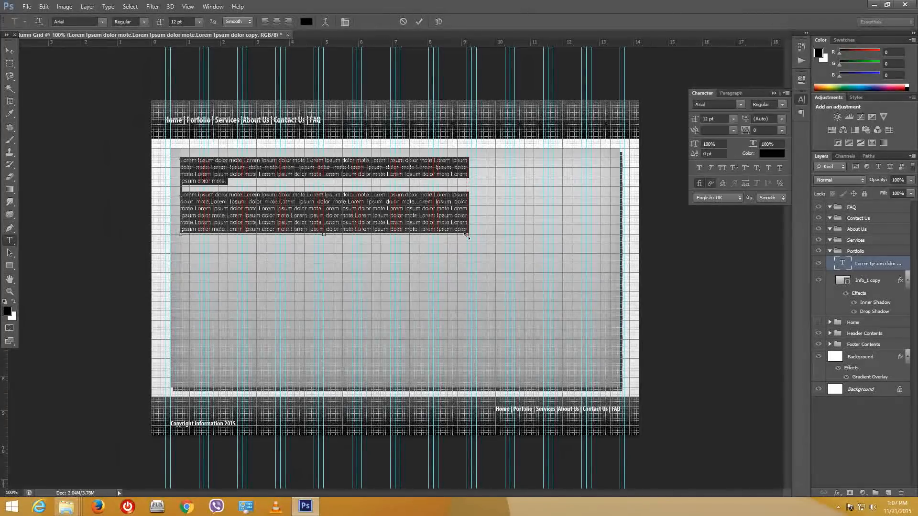
key(ctrl+t)
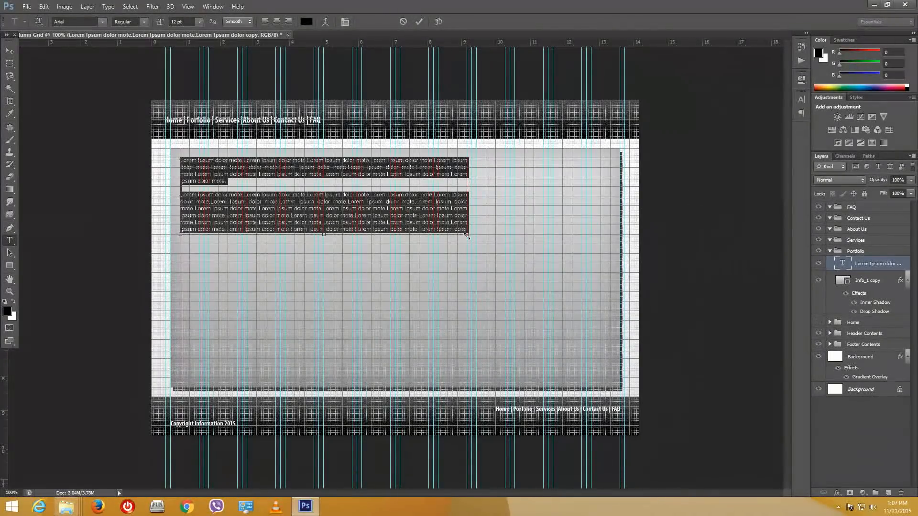
drag(467, 235, 509, 263)
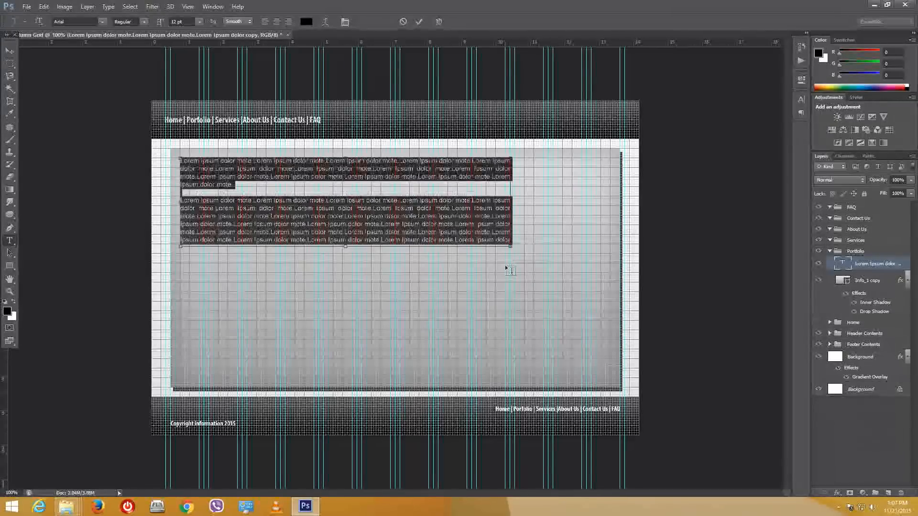
key(ctrl+z)
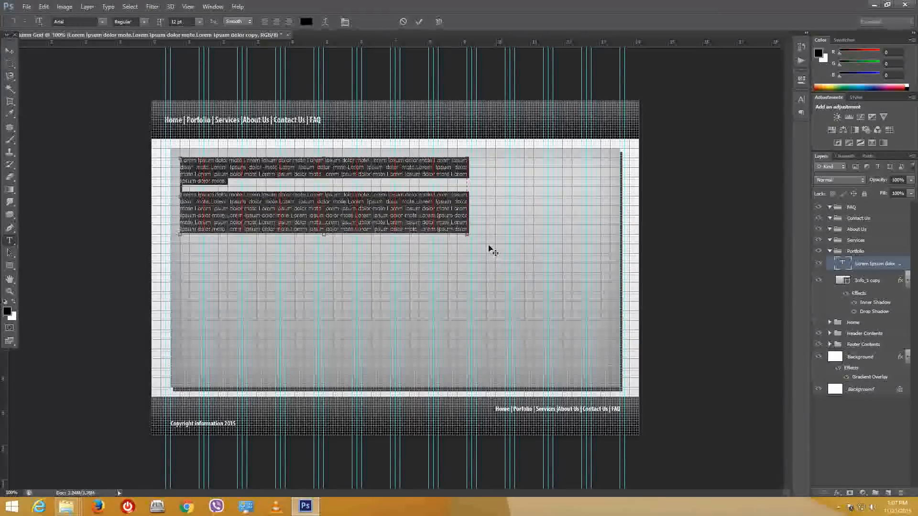
Step: Enlarge the Lorem Ipsum text frame to span nearly the full width and height of the grey content box
drag(467, 235, 609, 236)
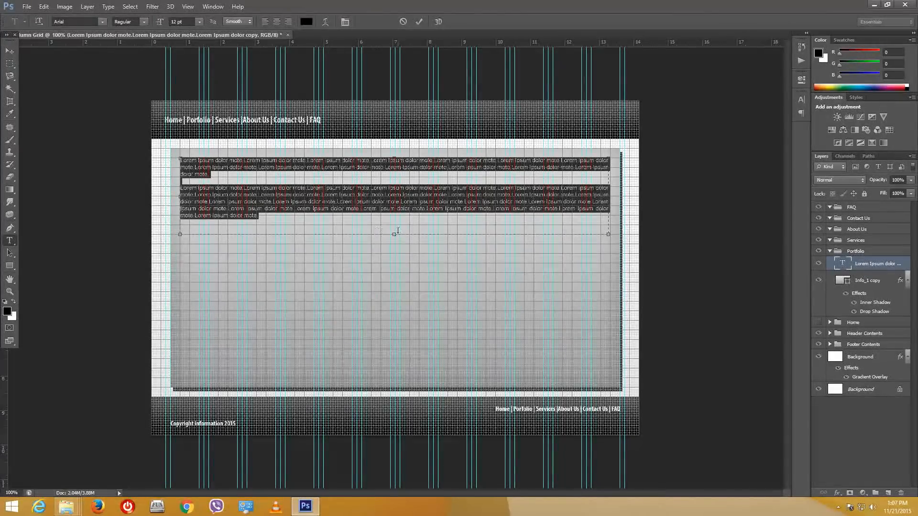
drag(394, 236, 380, 379)
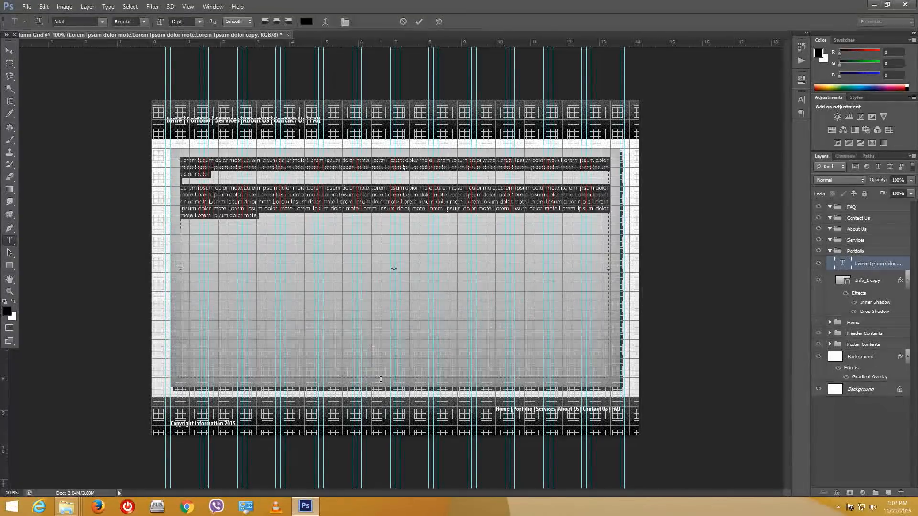
Step: Paste the copied Lorem Ipsum text twice after the existing paragraphs, with a blank line before each pasted block
click(290, 216)
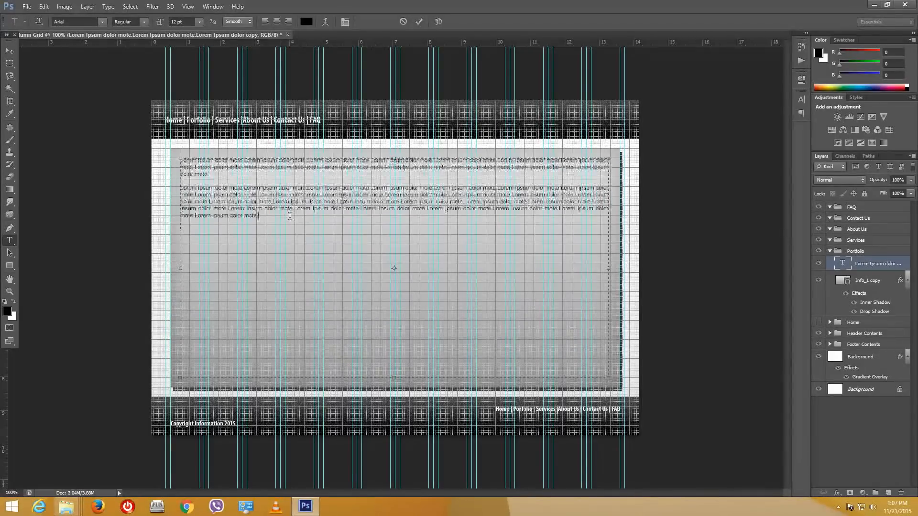
key(ctrl+v)
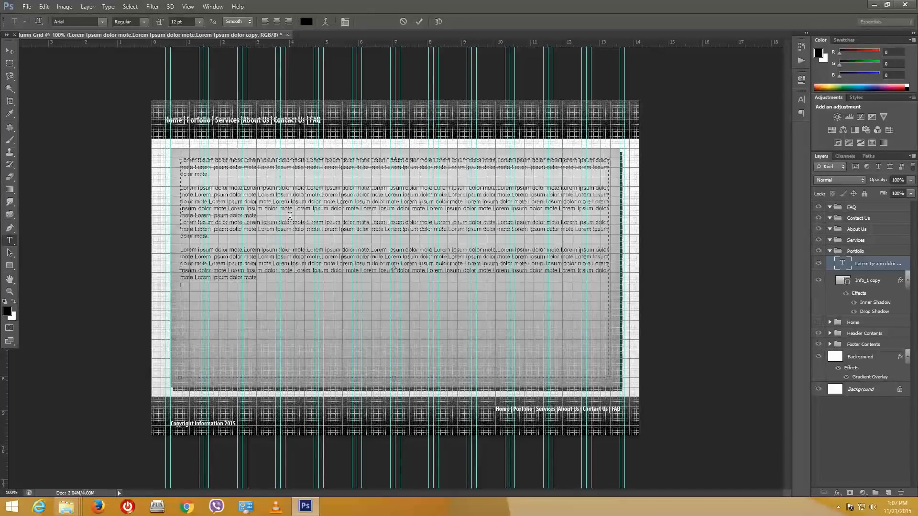
key(ctrl+v)
key(Return)
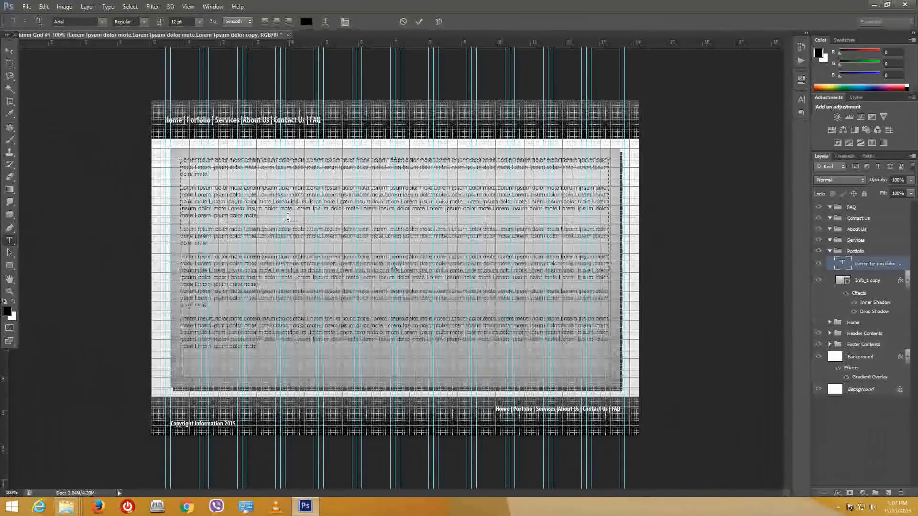
right_click(273, 223)
click(262, 283)
key(Return)
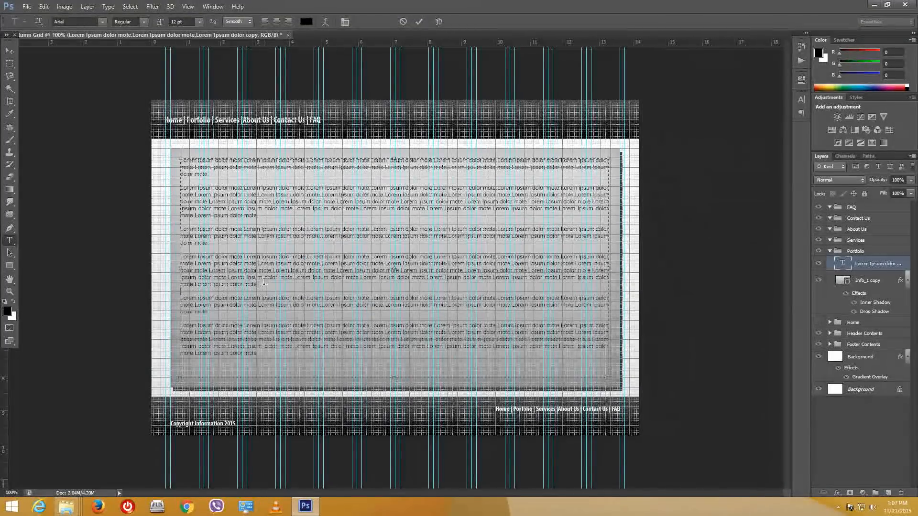
Step: Paste one more copy of the Lorem Ipsum text at the end of the frame, separated by a blank line
key(ctrl+a)
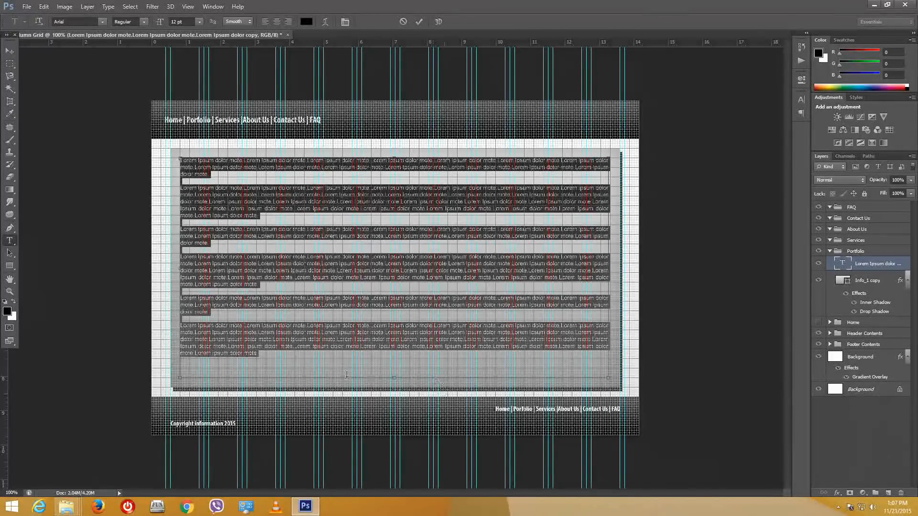
click(331, 362)
key(Return)
key(ctrl+v)
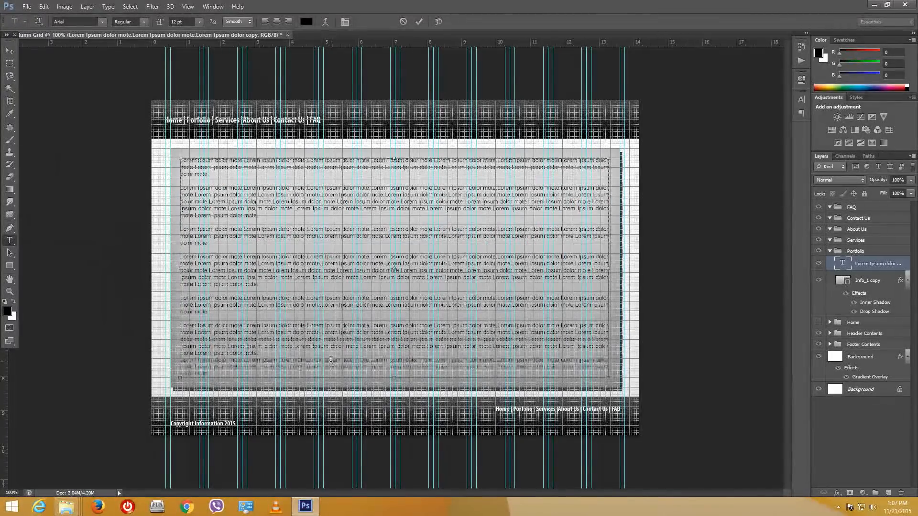
click(180, 361)
key(Return)
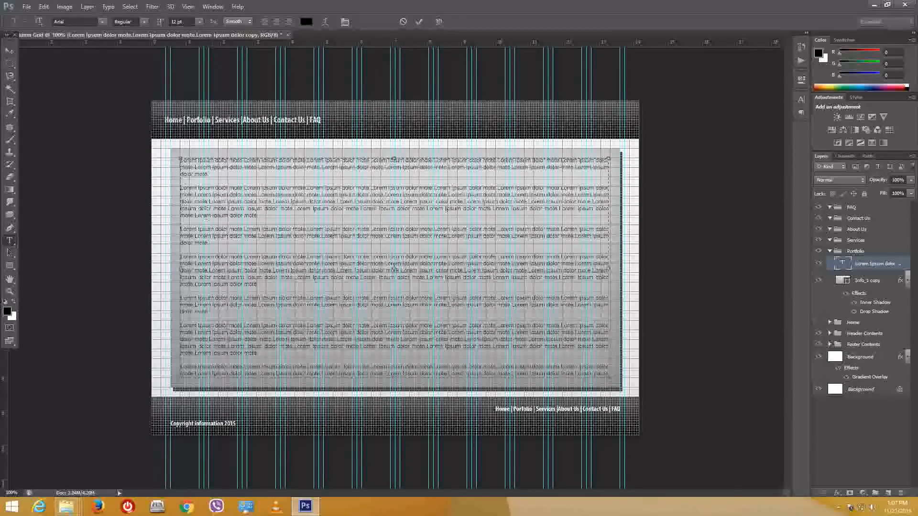
Step: Insert blank lines at the start of the text and add the heading "PORTFOLIO" above the paragraphs
key(Return)
key(Return)
key(Return)
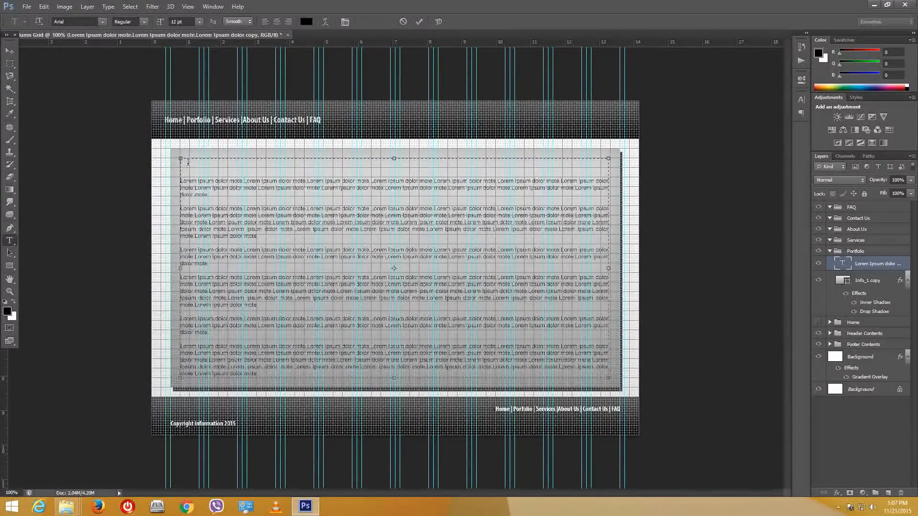
text(PORTFOLIO)
Step: Format the PORTFOLIO heading in Arial Black at 30 pt and commit the text edit
click(145, 22)
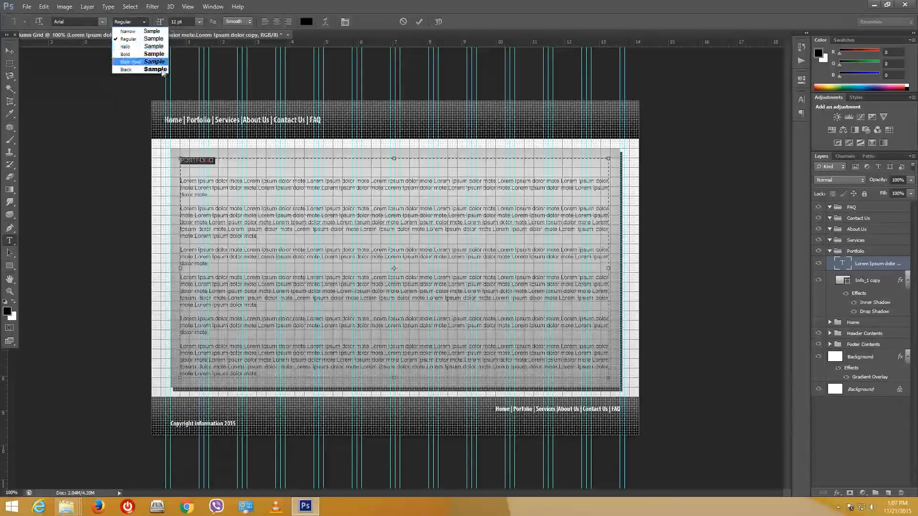
click(162, 68)
click(199, 22)
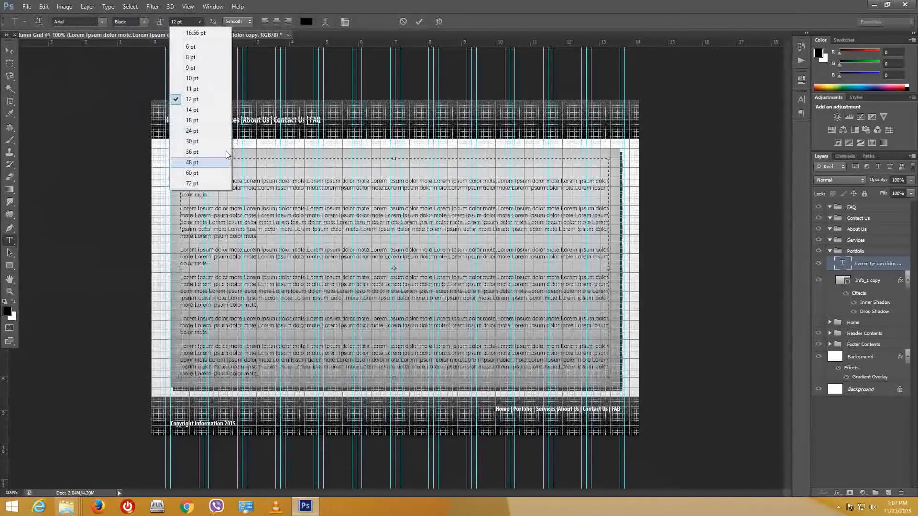
click(196, 139)
click(10, 50)
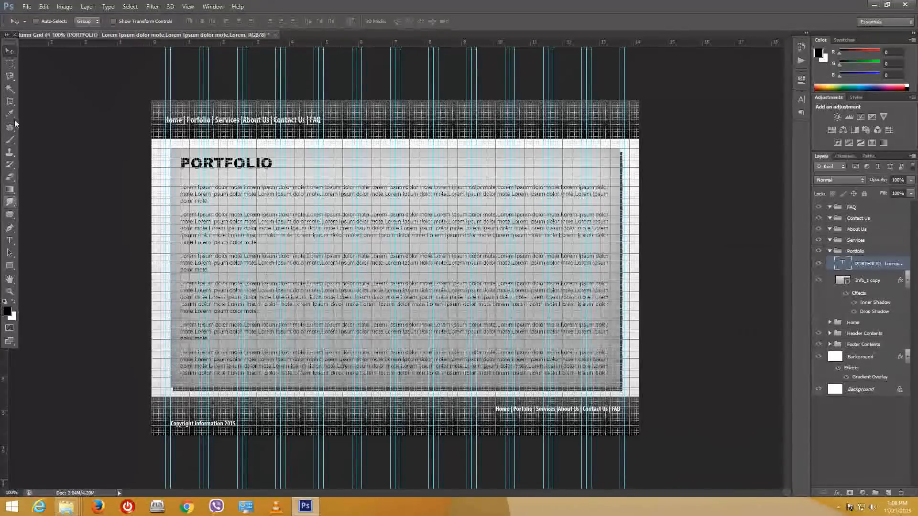
Step: Remove the extra blank line between the PORTFOLIO heading and the first paragraph, and commit the edit
click(10, 240)
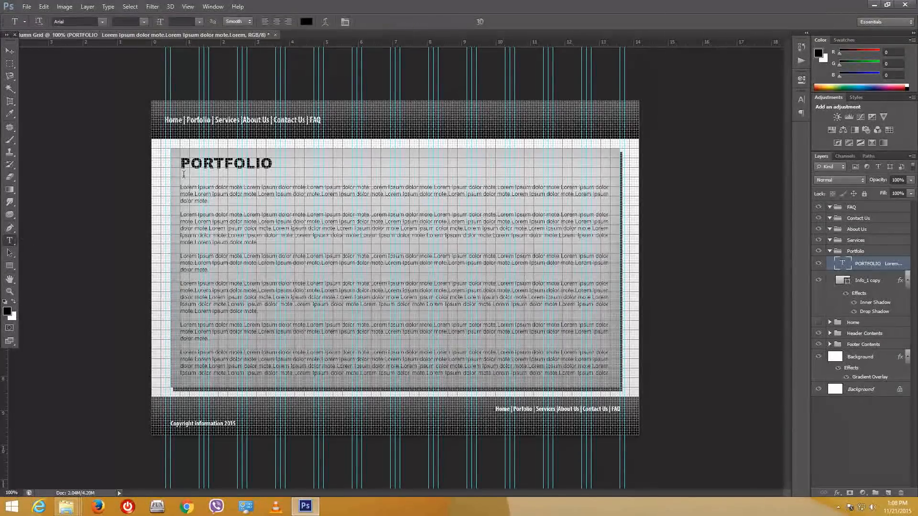
click(209, 187)
key(BackSpace)
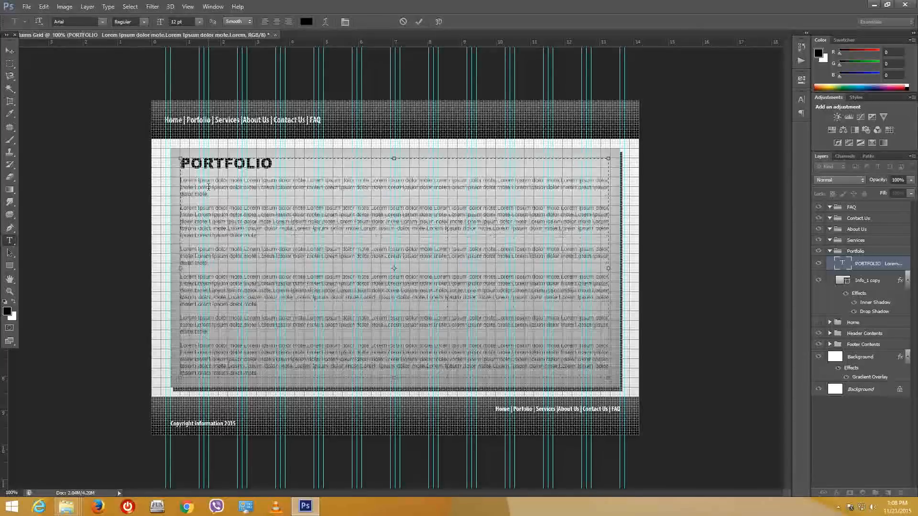
click(9, 51)
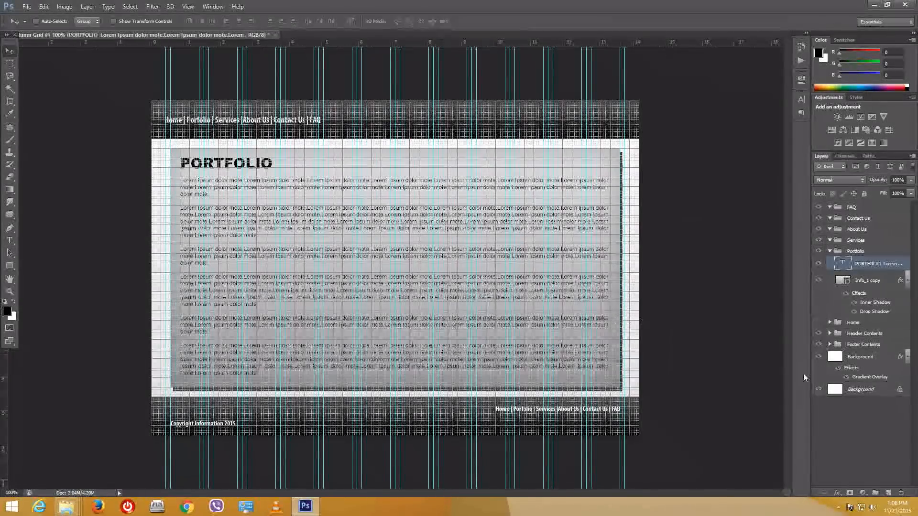
shift+click(876, 284)
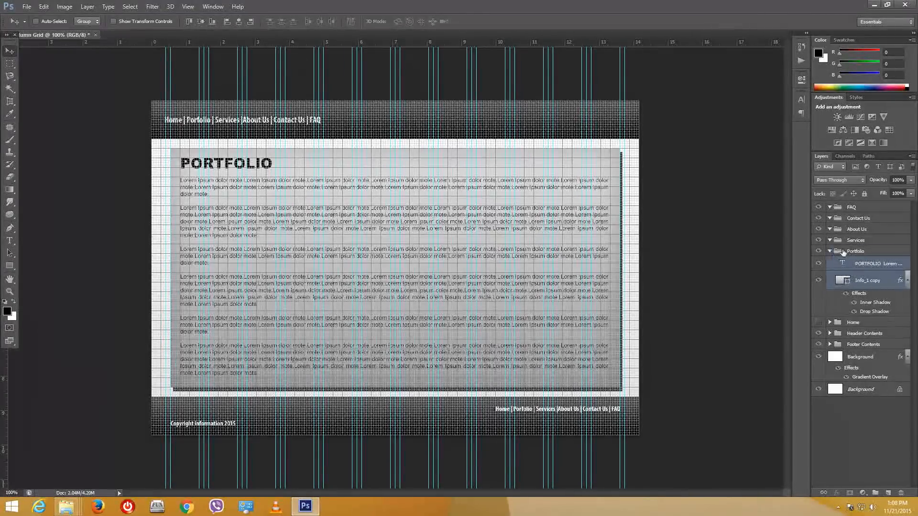
click(831, 252)
click(857, 241)
click(830, 252)
click(856, 251)
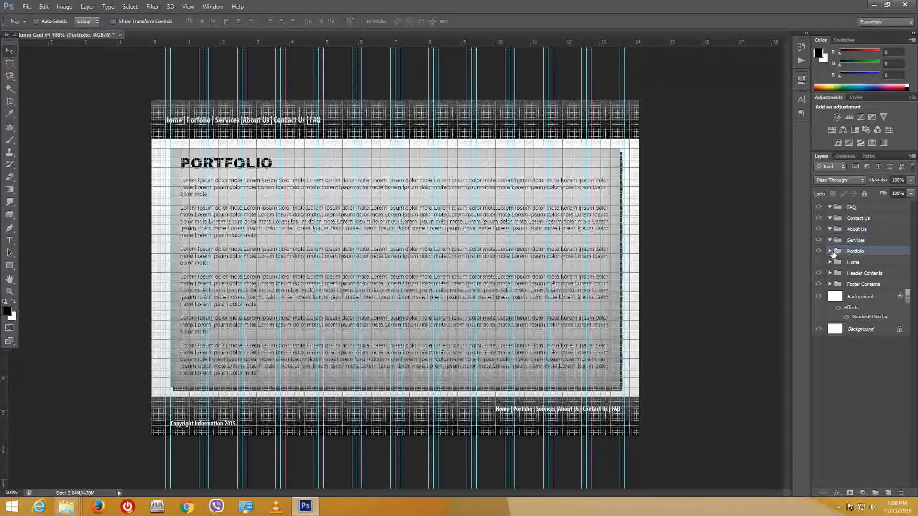
Step: Duplicate Portfolio's text and Info_1 box layers together and move the copies into the Services group
click(866, 264)
shift+click(867, 280)
right_click(868, 266)
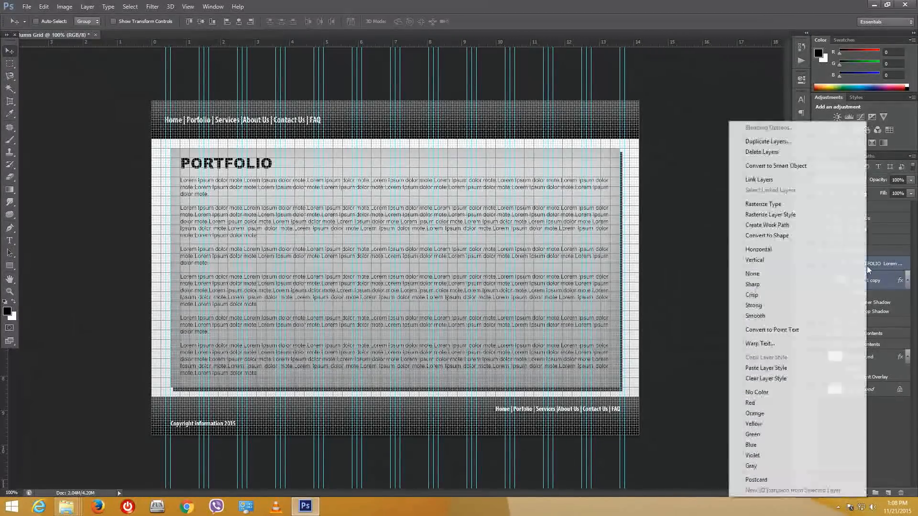
click(762, 142)
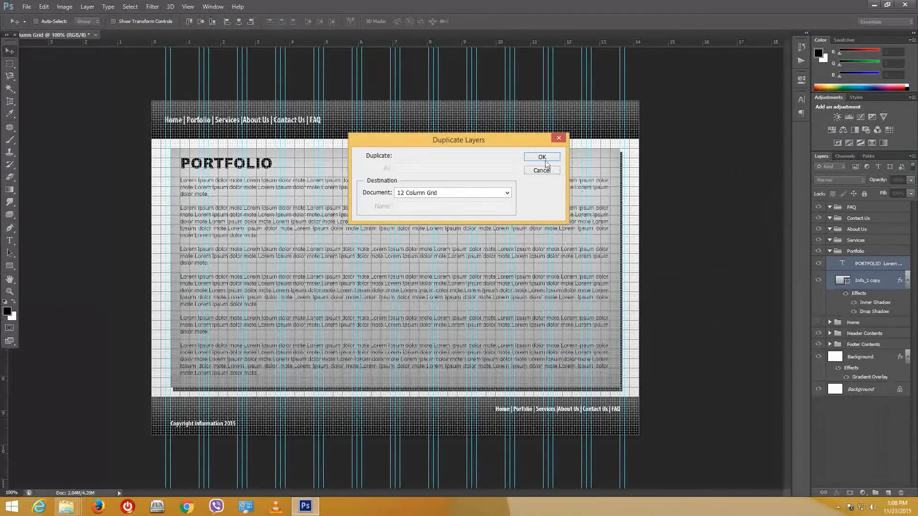
click(541, 157)
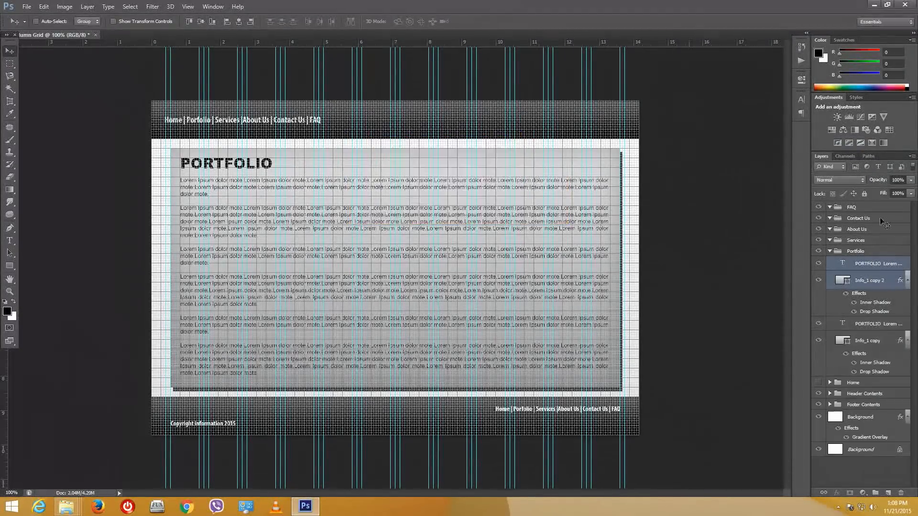
Step: Duplicate the text and box layers in Services and move the copies into the About Us group
right_click(860, 252)
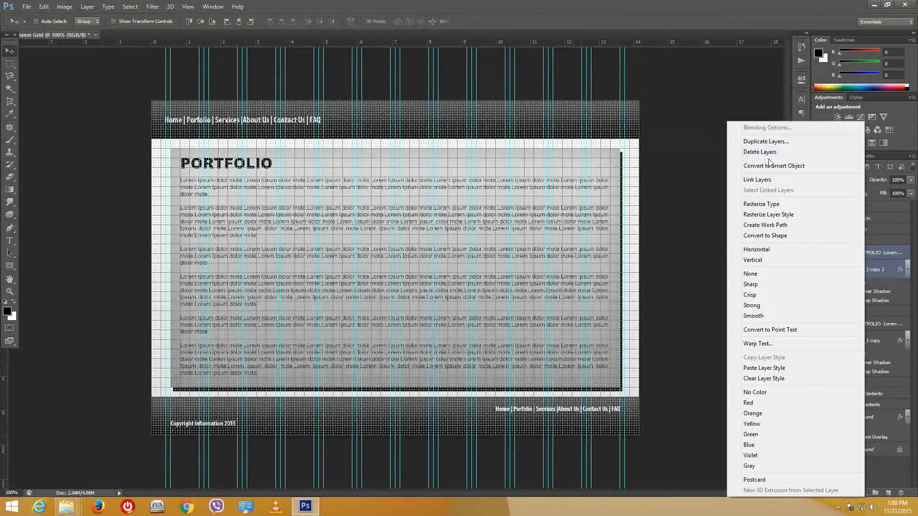
click(766, 142)
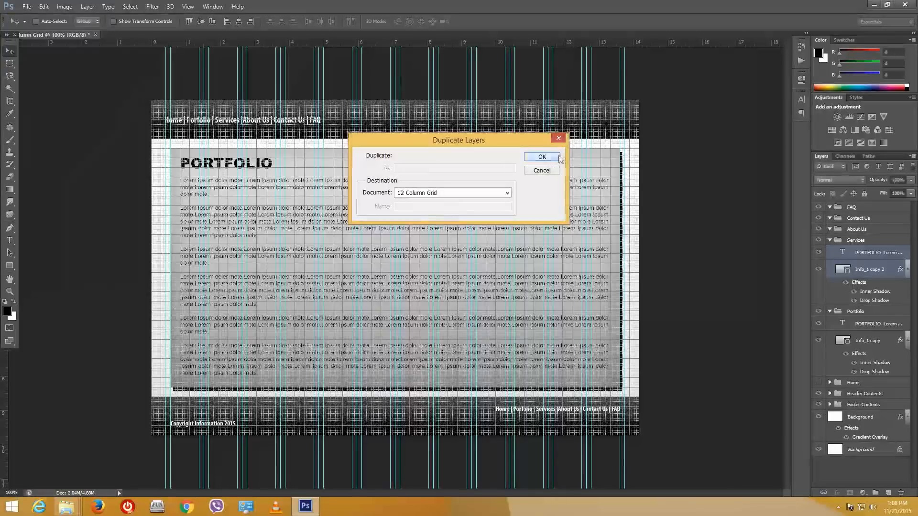
click(557, 157)
drag(870, 253, 863, 231)
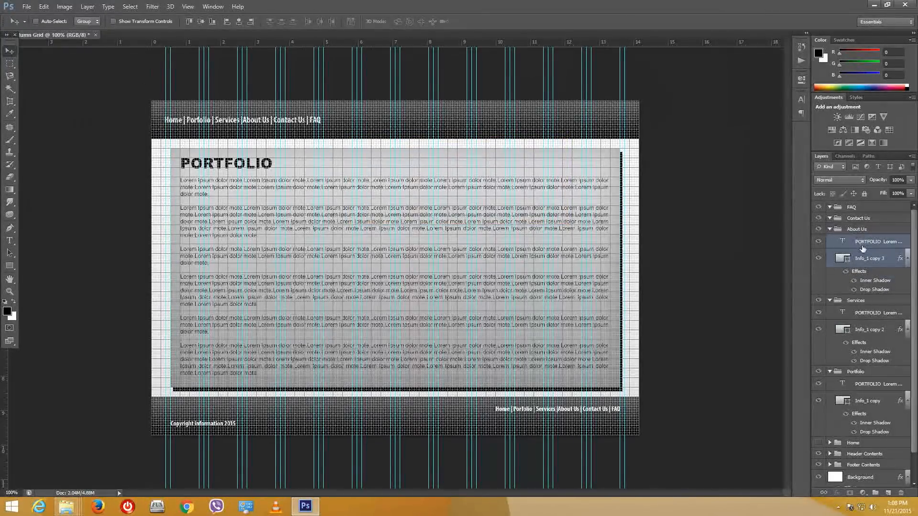
Step: Duplicate the text and box layers in About Us and move the copies into the Contact Us group
right_click(861, 243)
click(765, 139)
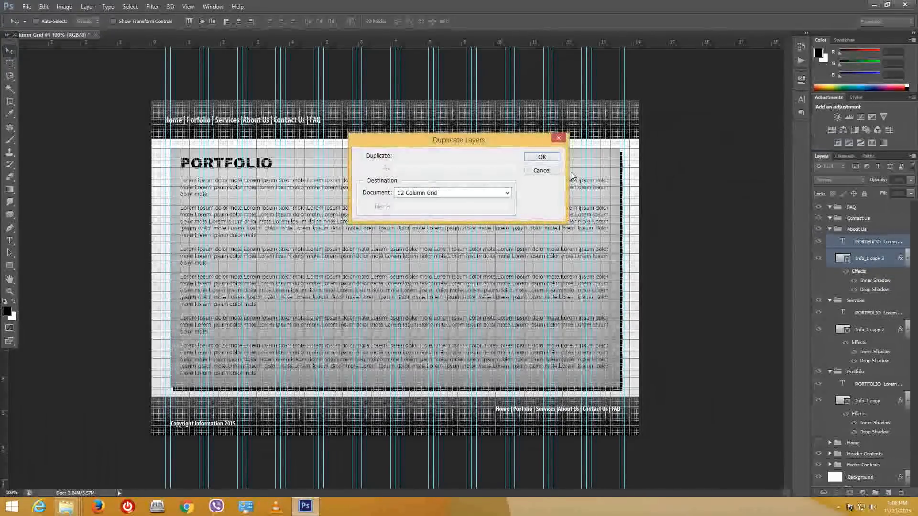
click(542, 156)
drag(869, 247, 864, 219)
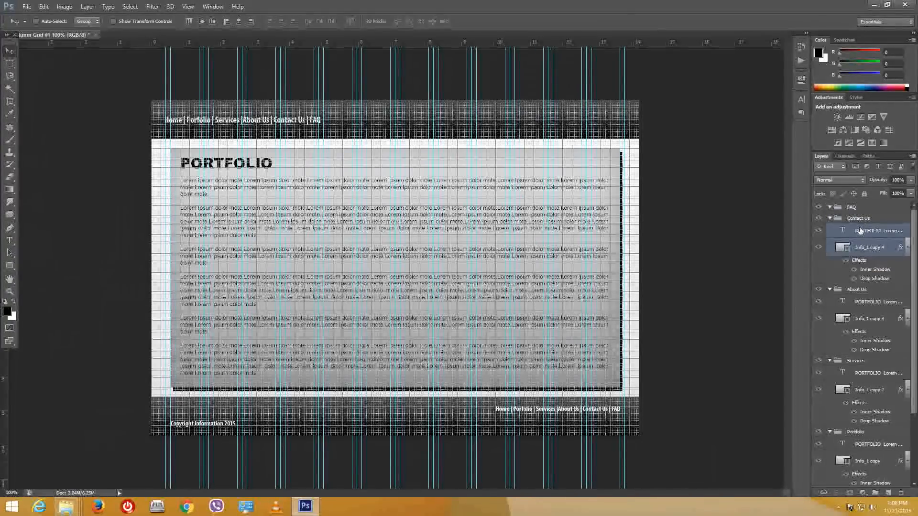
Step: Duplicate the text and box layers in Contact Us and move the copies into the FAQ group
right_click(868, 239)
click(760, 140)
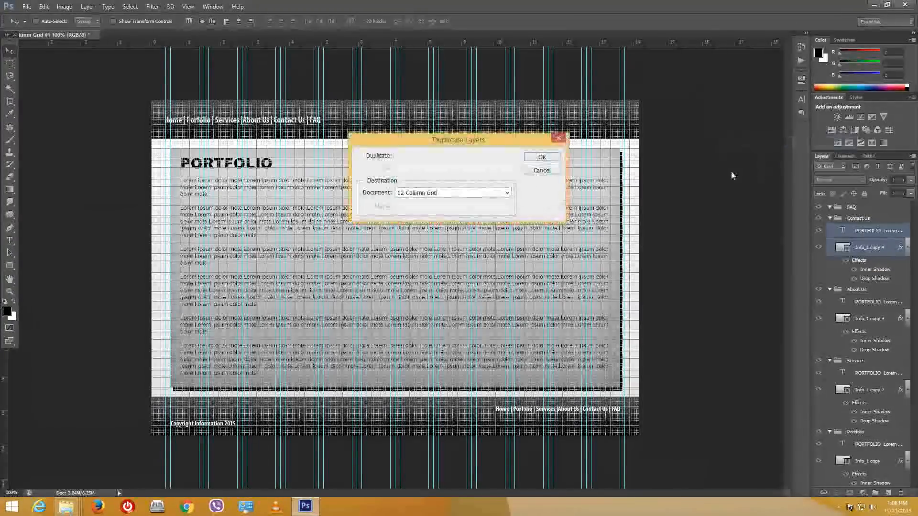
click(542, 157)
drag(867, 238, 853, 207)
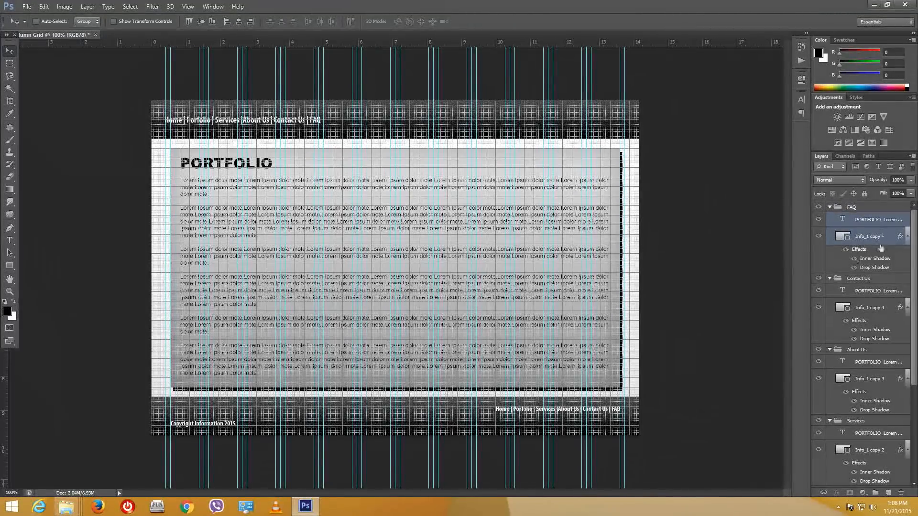
Step: Collapse and hide the Contact Us, About Us, Services and Portfolio groups, leaving FAQ's text layer selected
click(872, 279)
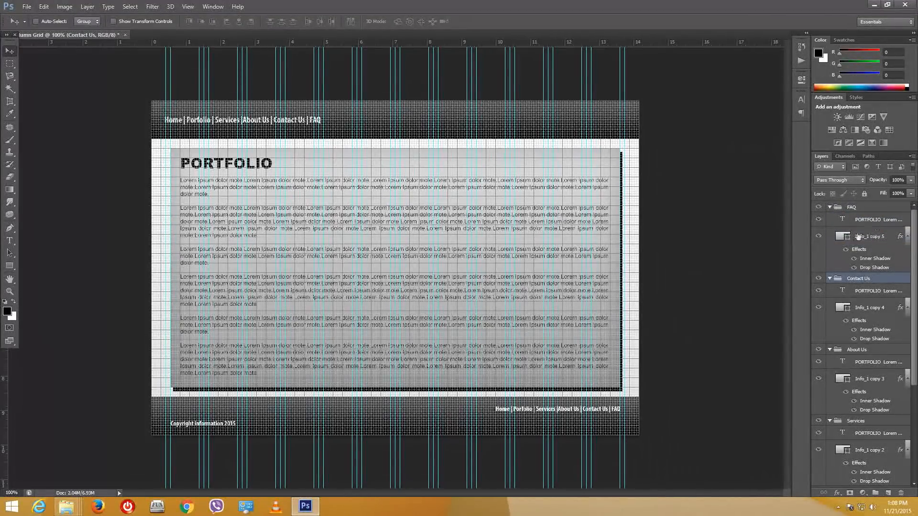
click(829, 278)
click(830, 289)
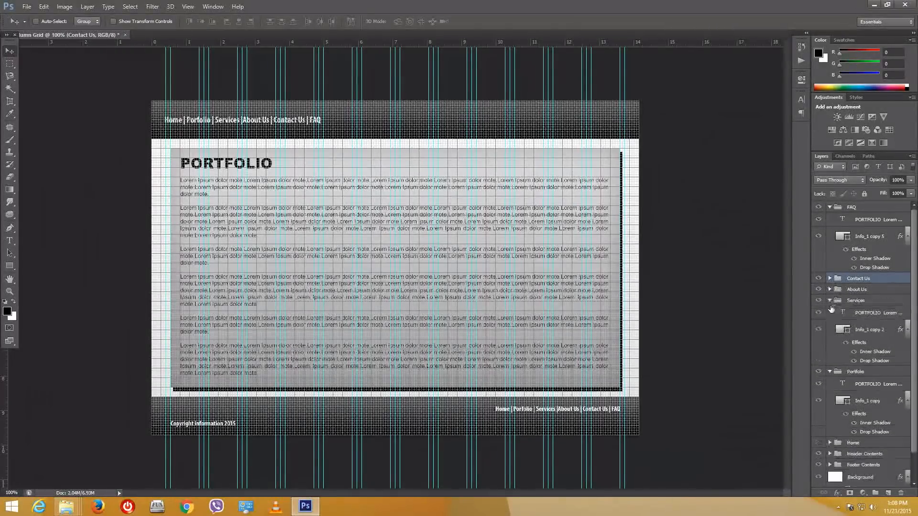
click(830, 301)
click(830, 311)
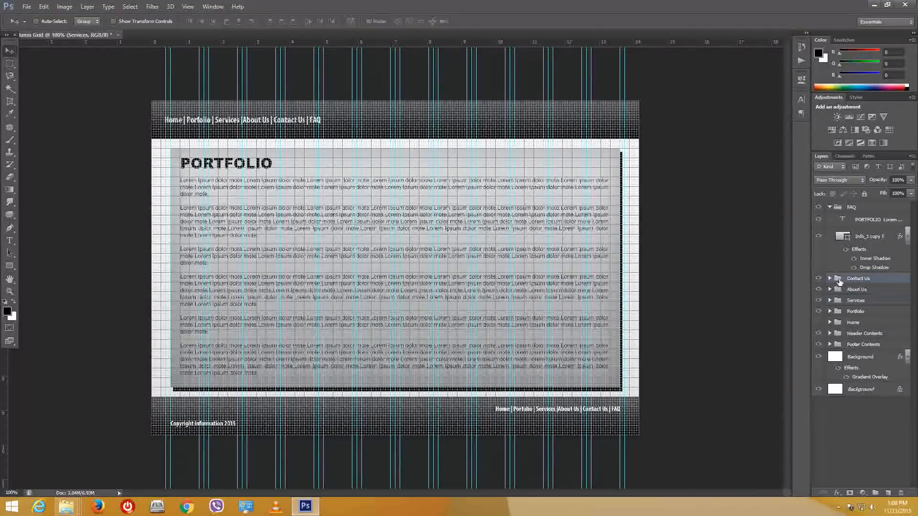
click(868, 221)
drag(819, 279, 819, 323)
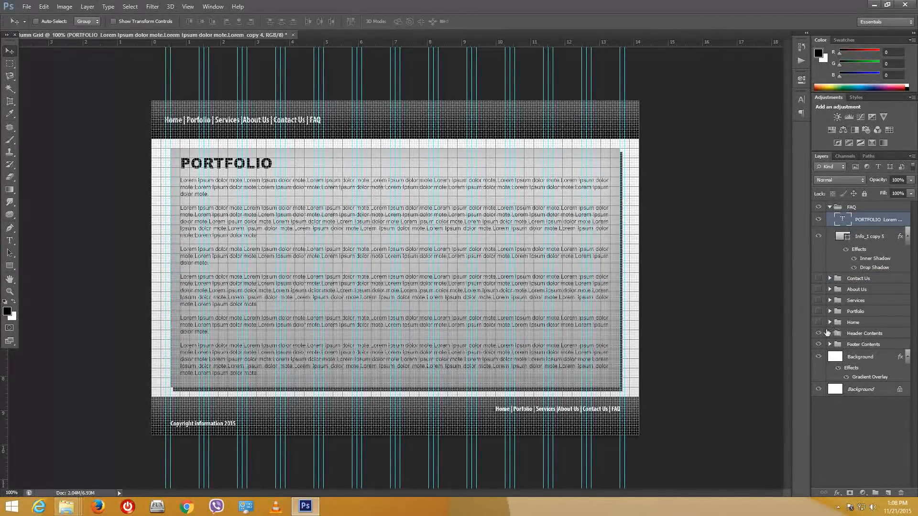
click(819, 220)
Step: Replace the PORTFOLIO heading in the FAQ group's text layer with "FAQ" and collapse the group
click(9, 240)
click(274, 163)
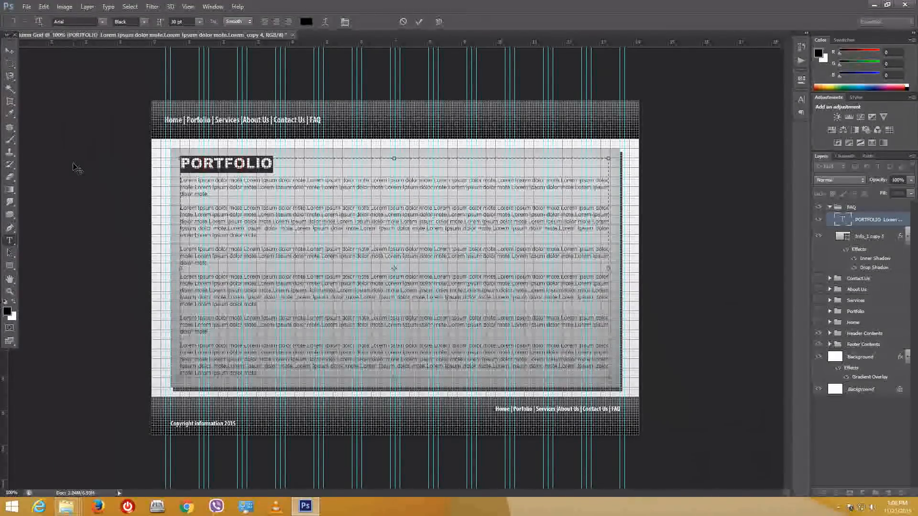
key(Right)
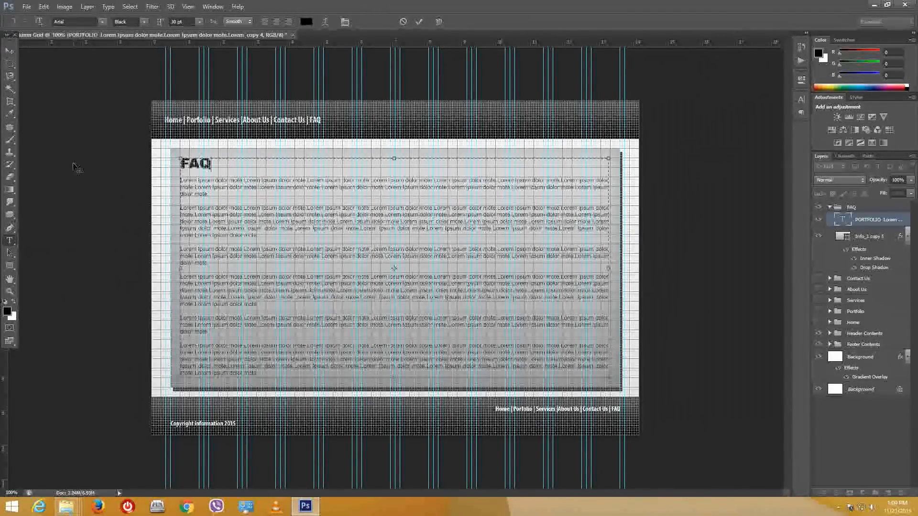
click(9, 50)
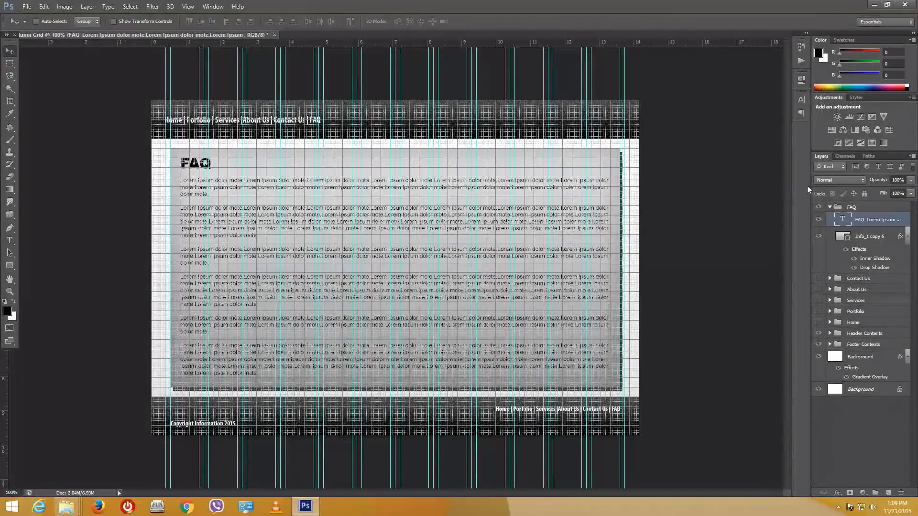
click(829, 207)
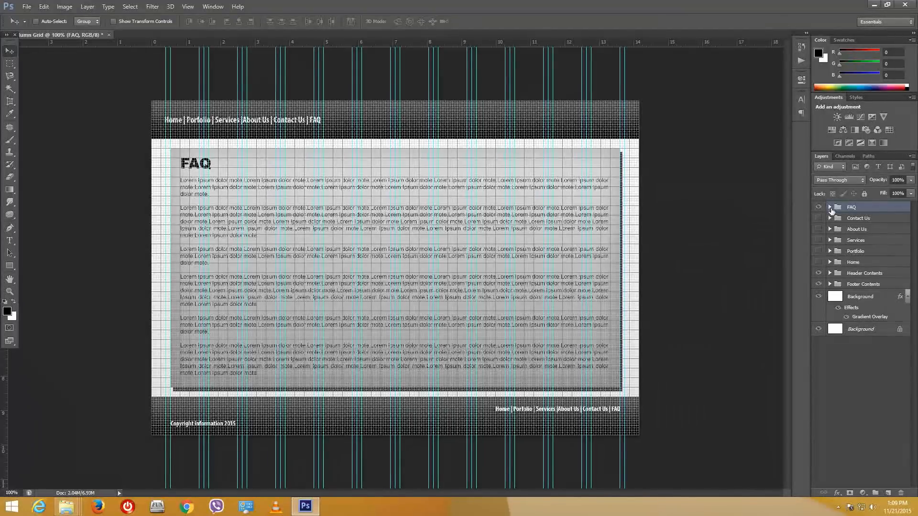
Step: Show the Contact Us group instead of FAQ, change its heading to "CONTACT US" and collapse it
click(819, 209)
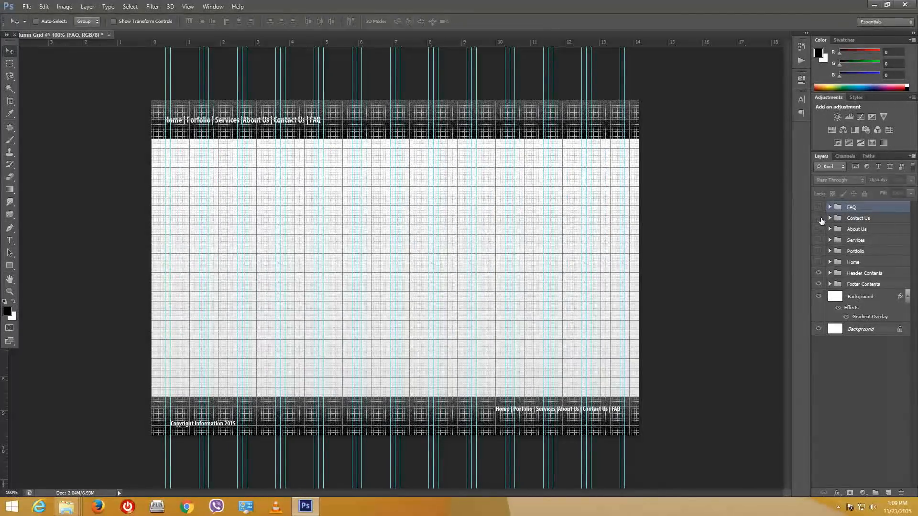
click(818, 218)
click(10, 241)
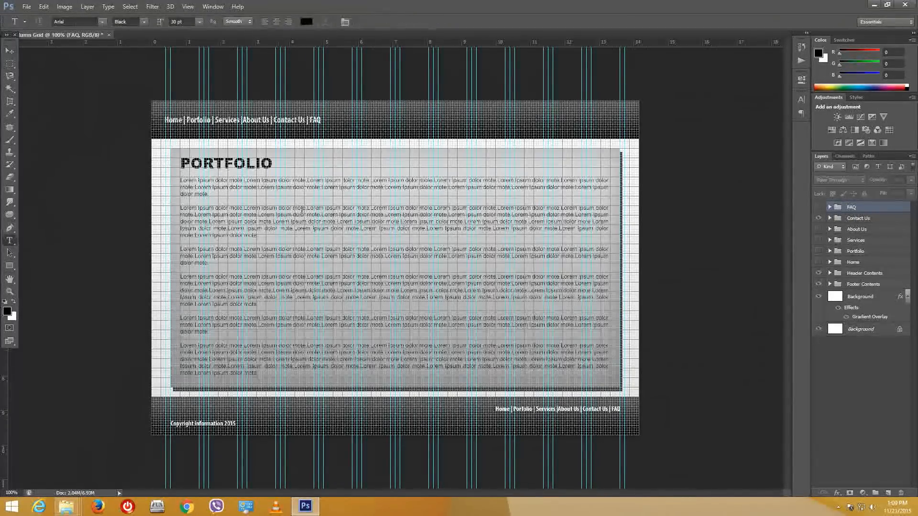
click(224, 165)
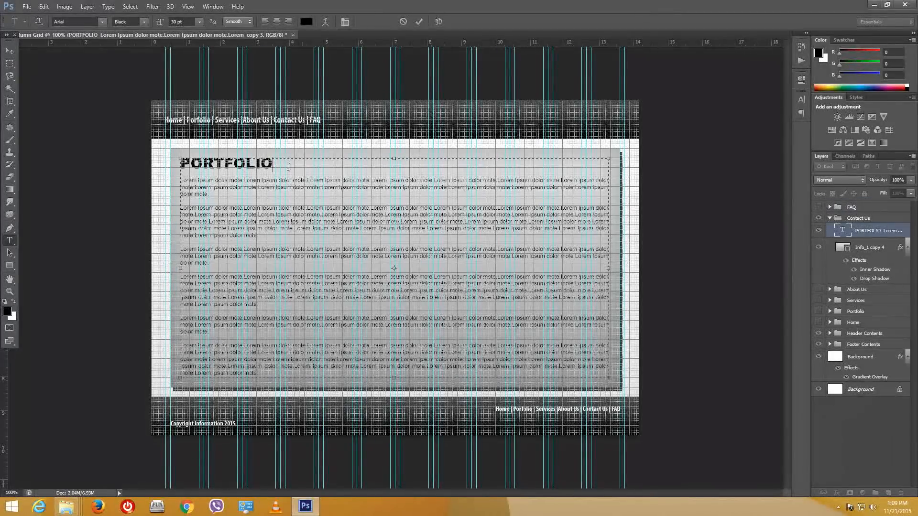
key(BackSpace)
key(BackSpace)
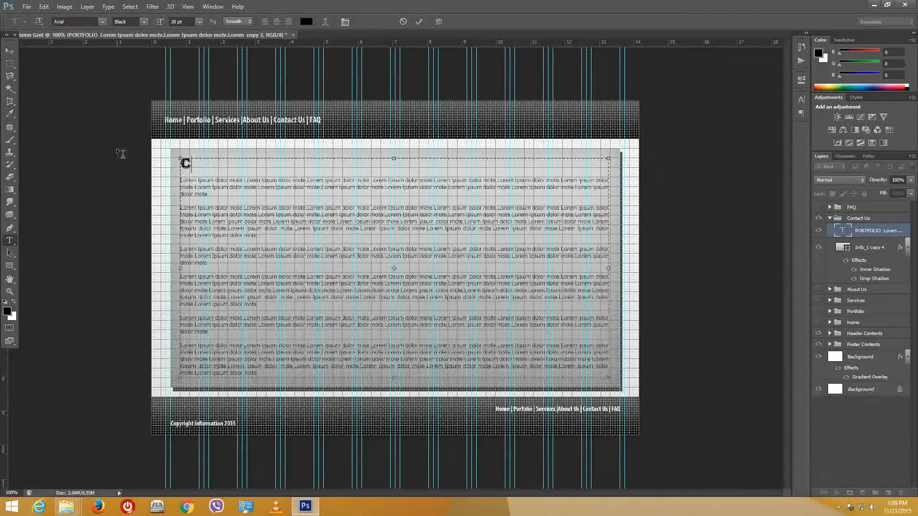
text(ONTACT US)
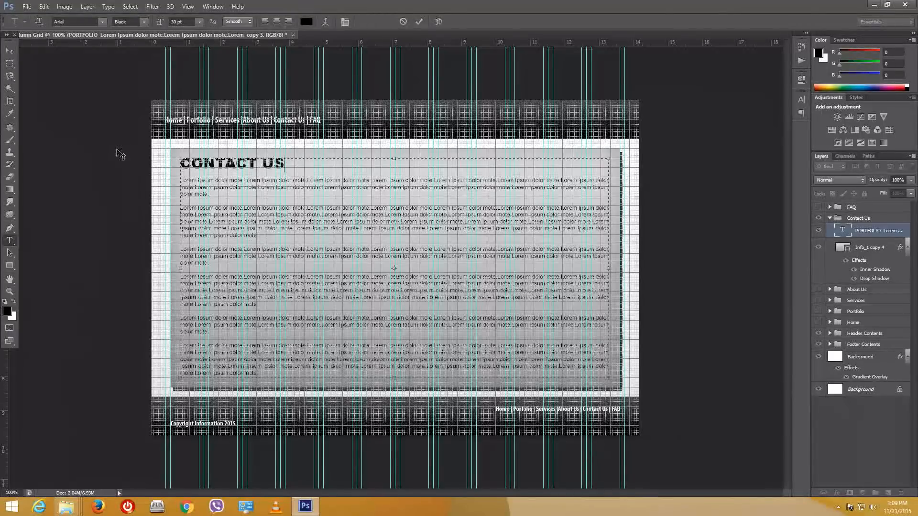
click(830, 218)
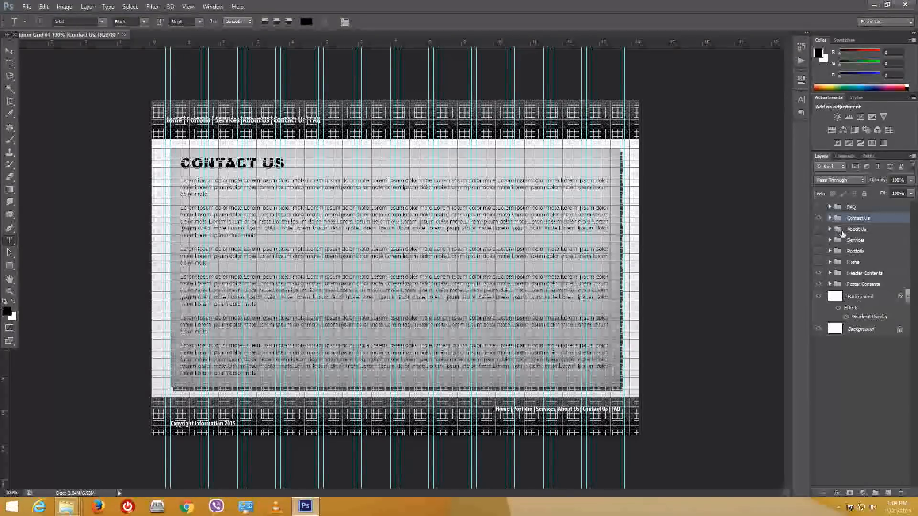
Step: Show the About Us group instead of Contact Us, change its heading to "ABOUT US" and collapse it
click(843, 233)
click(820, 218)
click(819, 230)
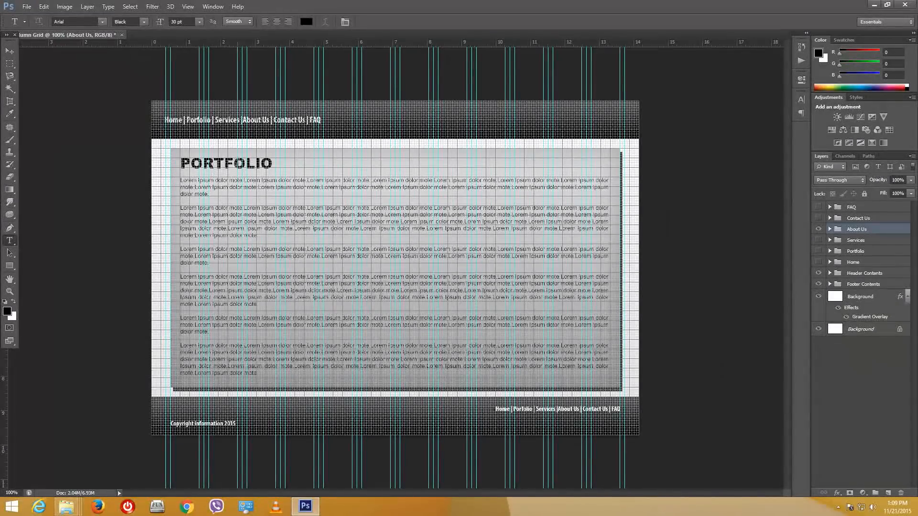
double_click(226, 163)
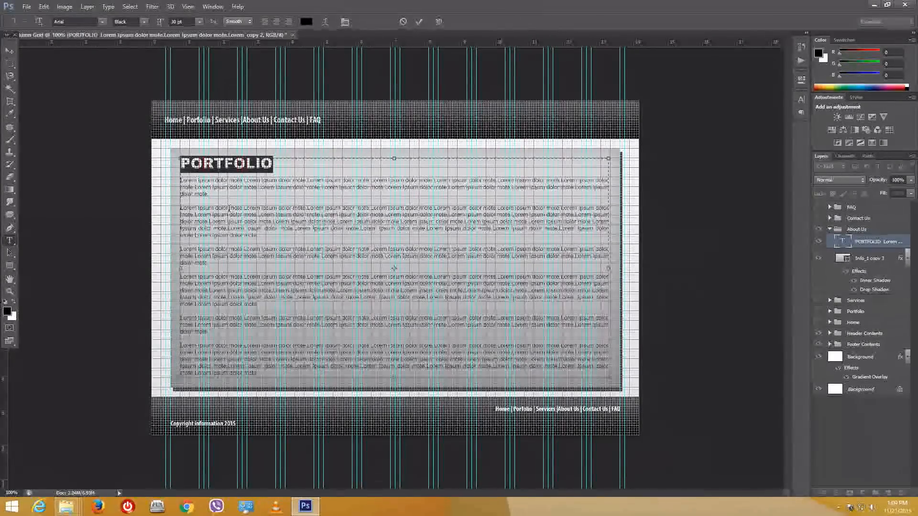
text(About)
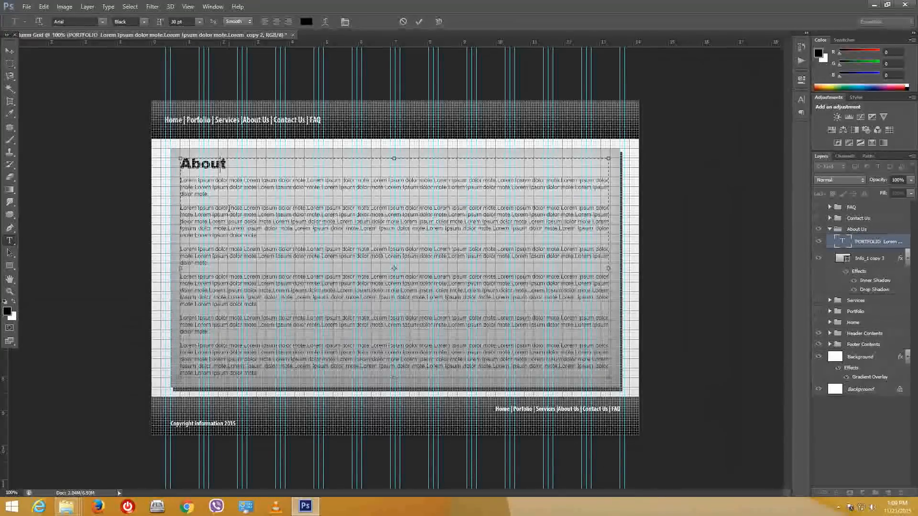
key(BackSpace)
key(BackSpace)
key(BackSpace)
key(BackSpace)
text(BU)
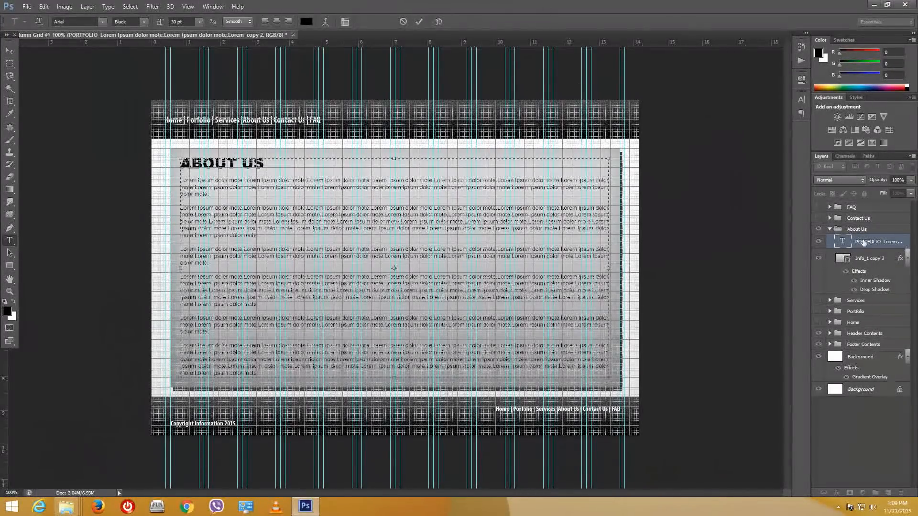
click(830, 230)
Step: Show the Services group instead of About Us, change its heading to "SERVICES" and collapse it
click(830, 240)
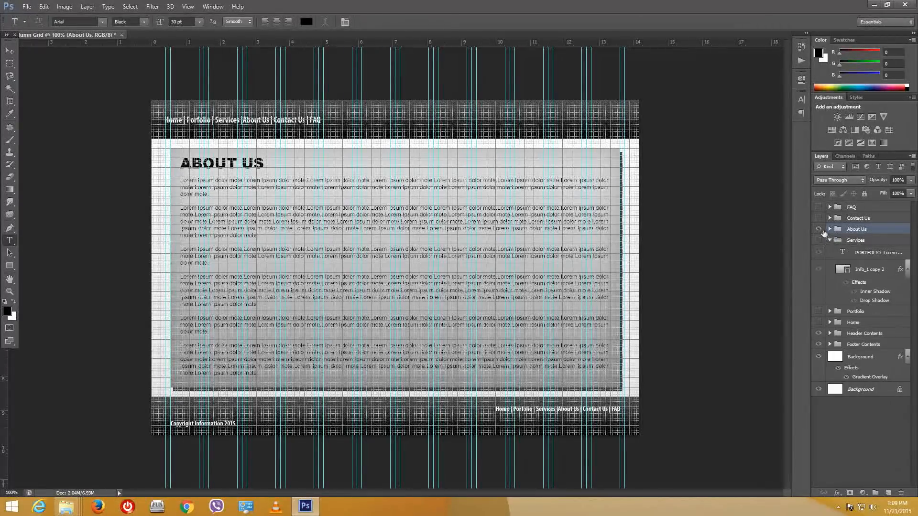
click(819, 229)
click(819, 241)
click(856, 240)
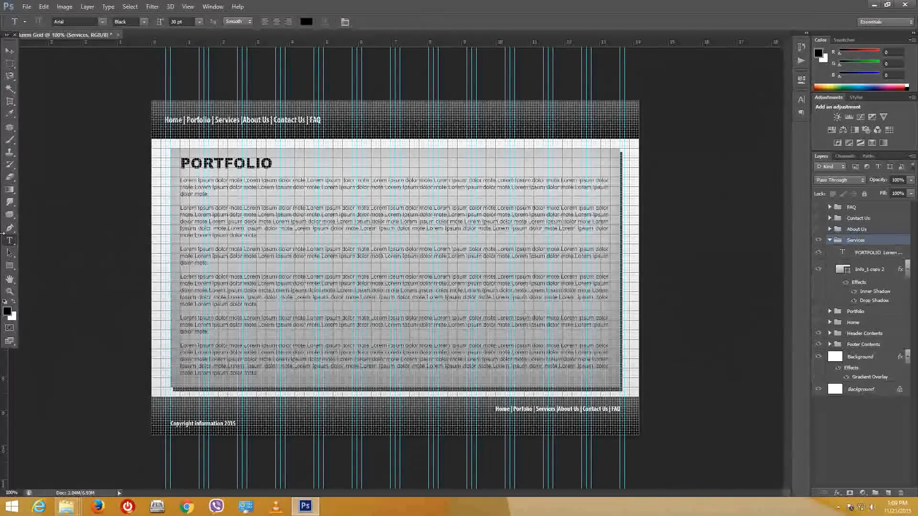
double_click(226, 163)
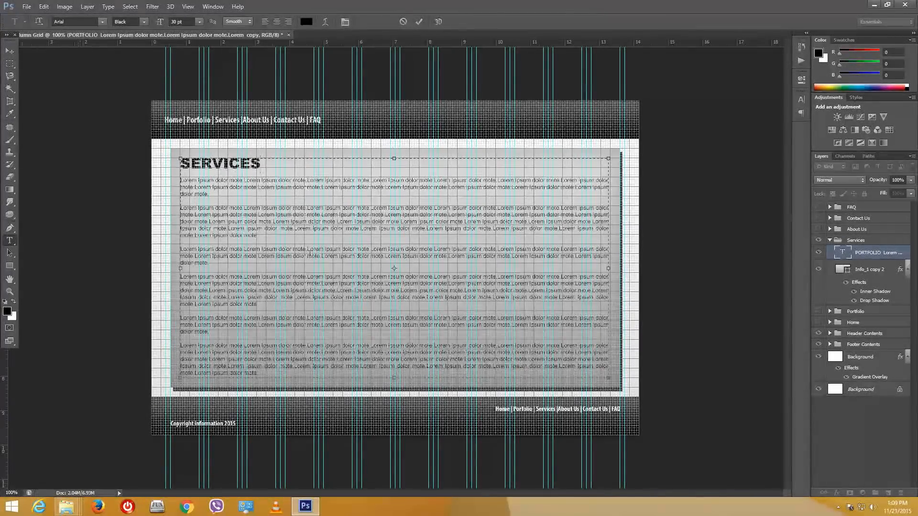
click(830, 240)
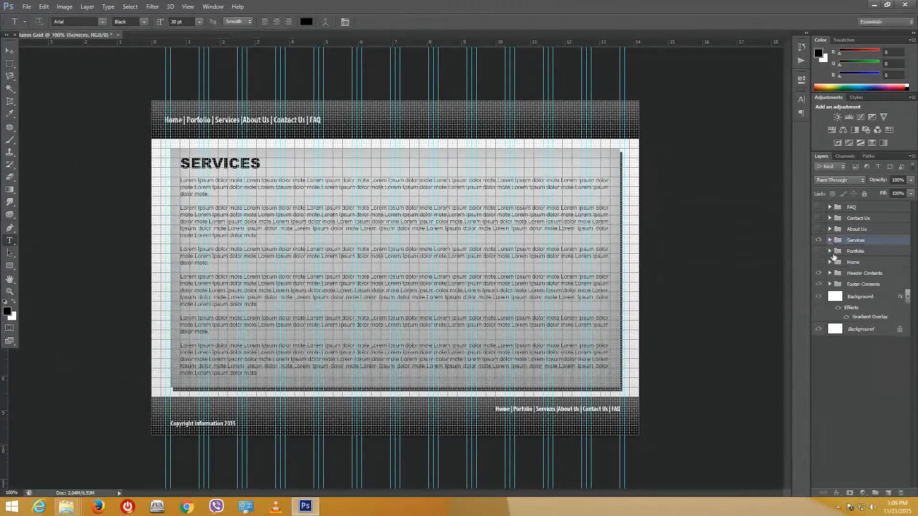
Step: Hide the Services group and show the Portfolio group, keeping its PORTFOLIO heading
click(818, 240)
click(856, 251)
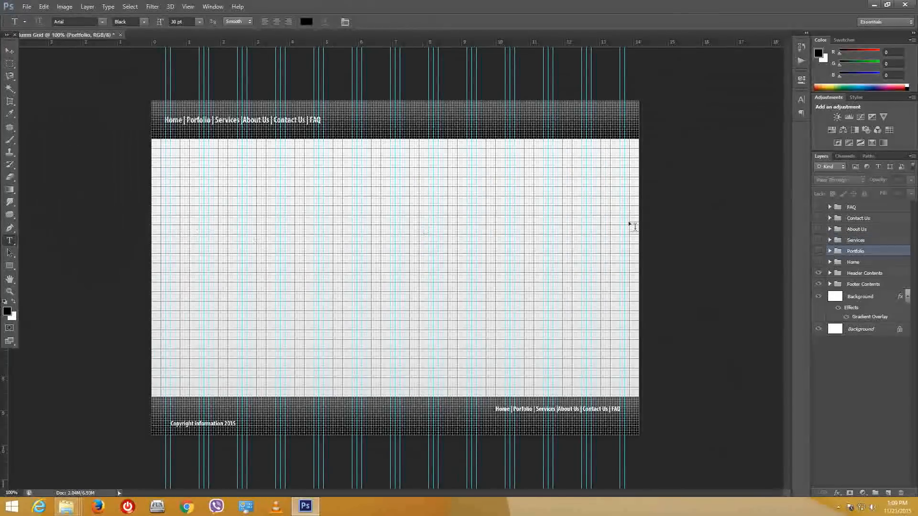
click(819, 251)
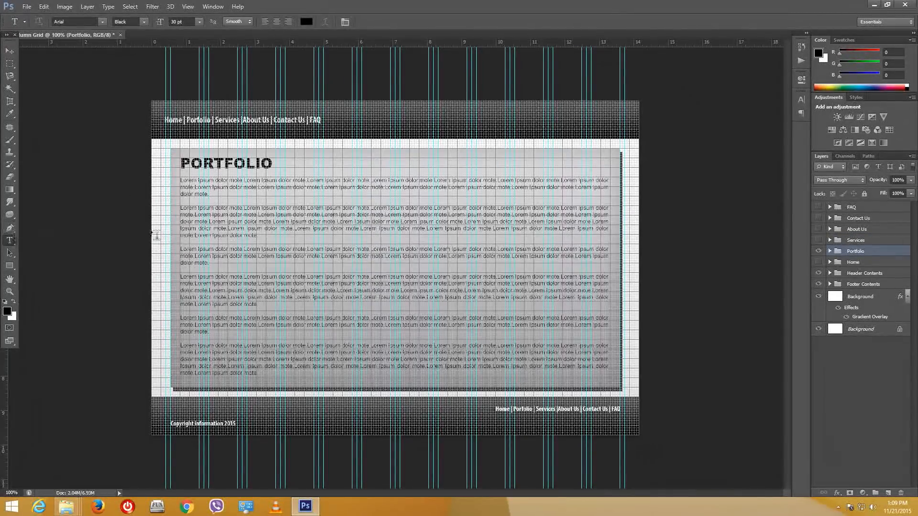
drag(282, 163, 145, 159)
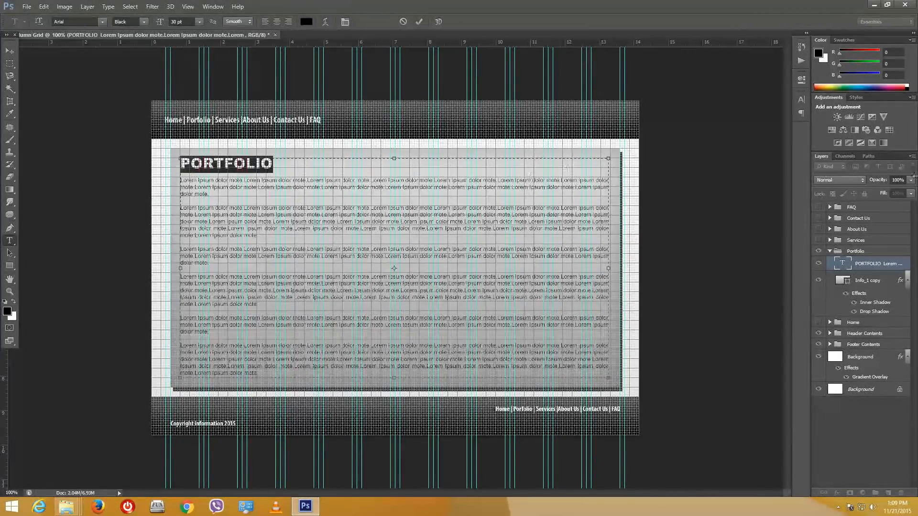
click(829, 251)
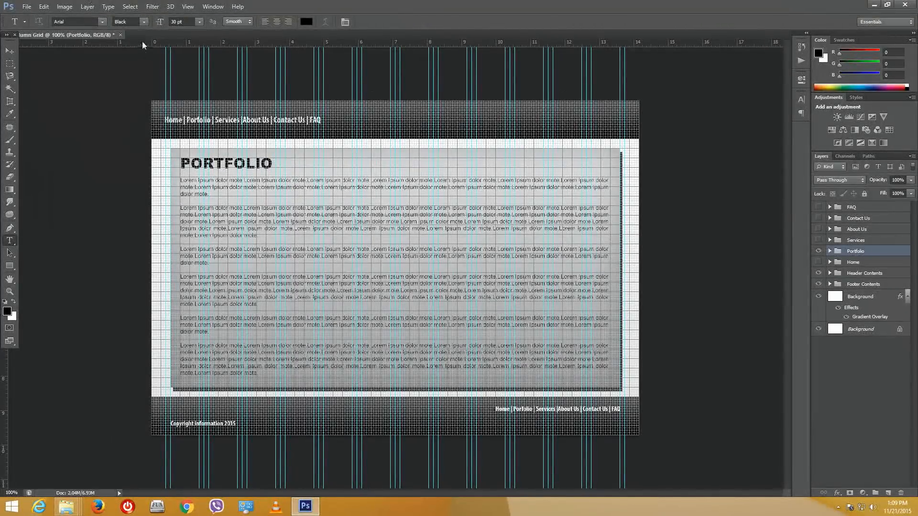
Step: Turn off the display of the grid and the guides over the mockup
click(9, 50)
click(188, 6)
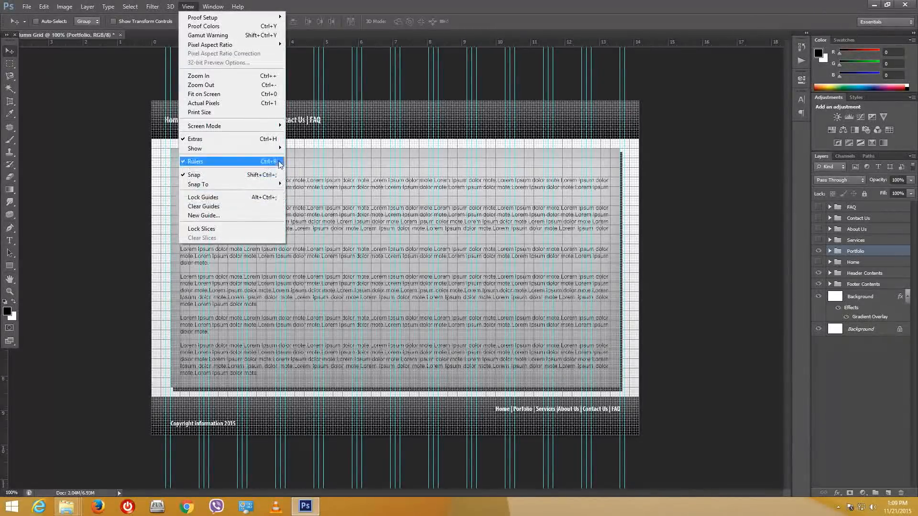
mouse_move(266, 153)
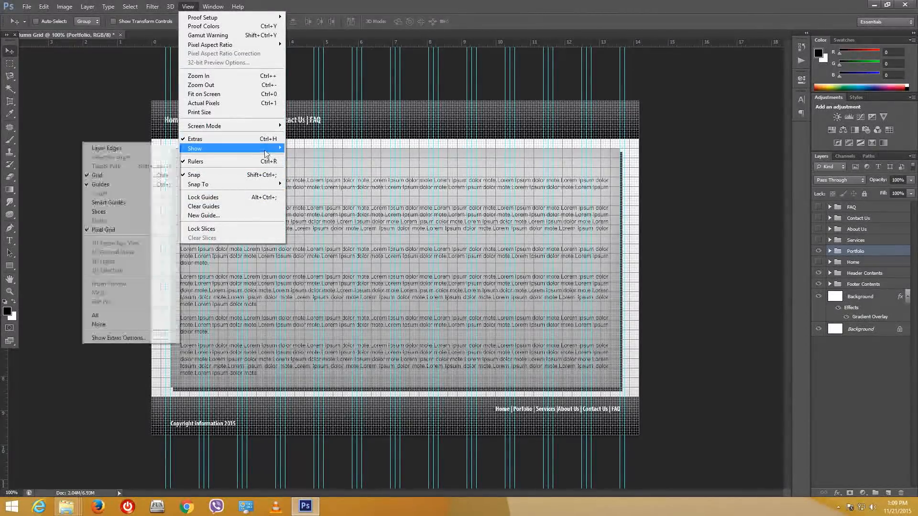
click(146, 176)
click(184, 7)
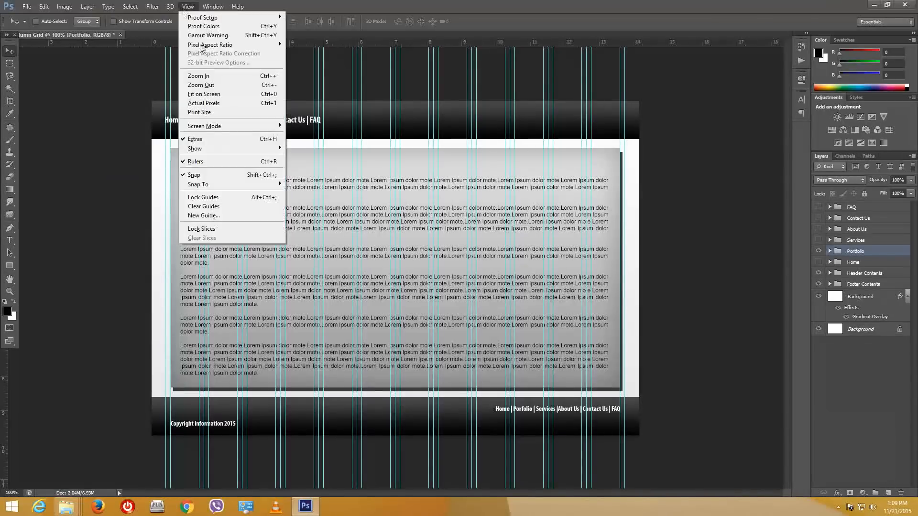
mouse_move(263, 149)
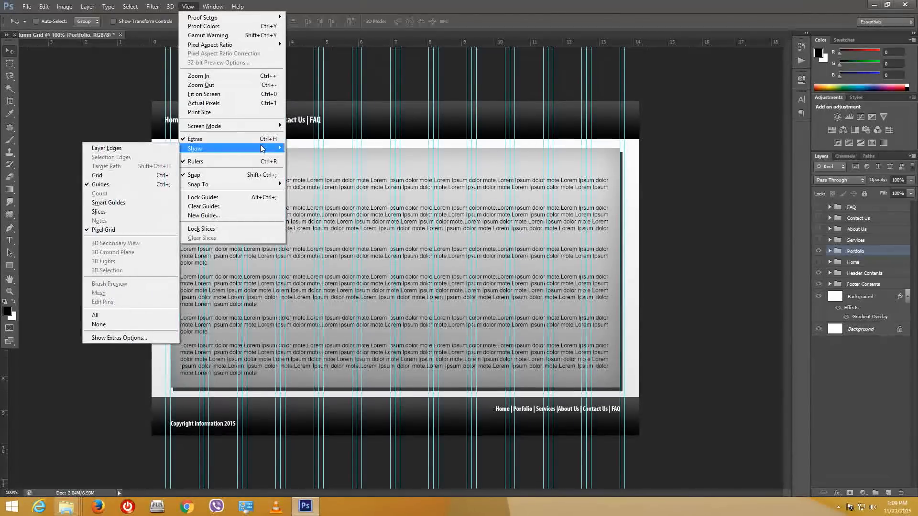
click(125, 186)
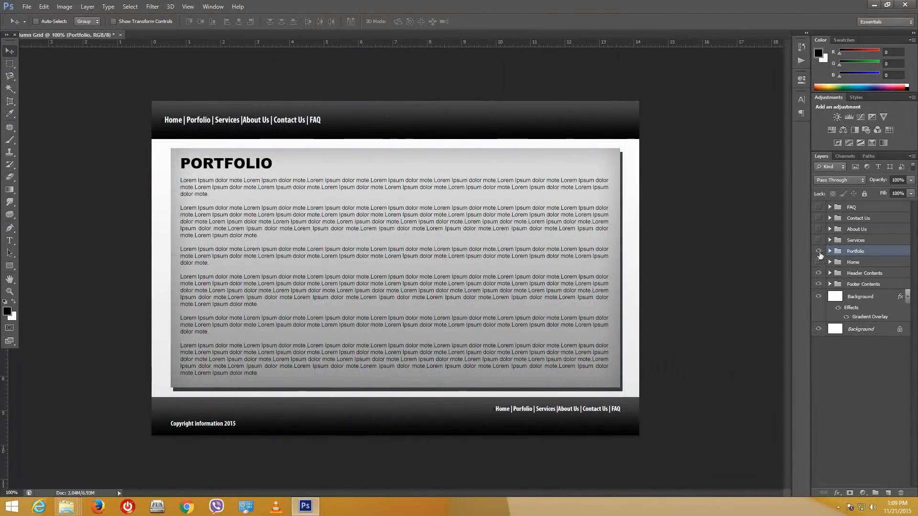
Step: Preview the page groups one at a time, from Home through Portfolio, Services, About Us and Contact Us to FAQ
click(819, 253)
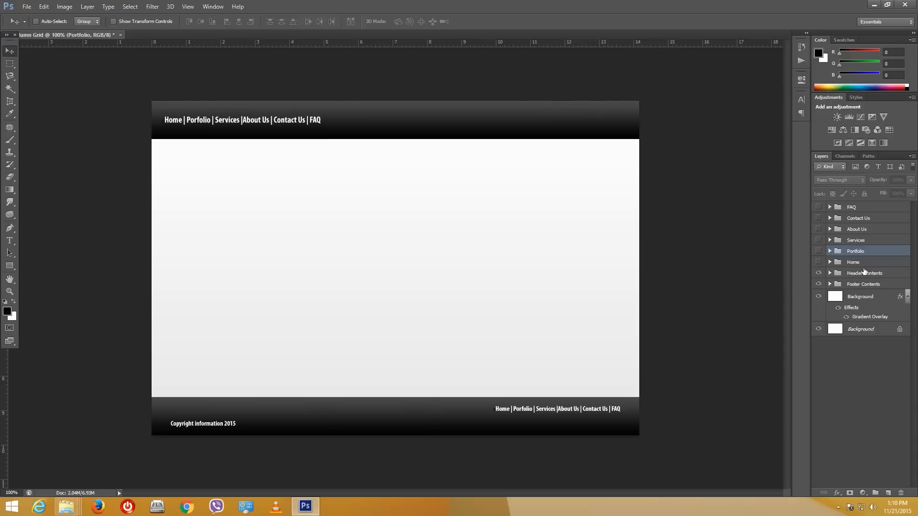
click(819, 262)
click(819, 262)
click(818, 251)
click(818, 252)
click(818, 241)
click(818, 240)
click(818, 230)
click(819, 219)
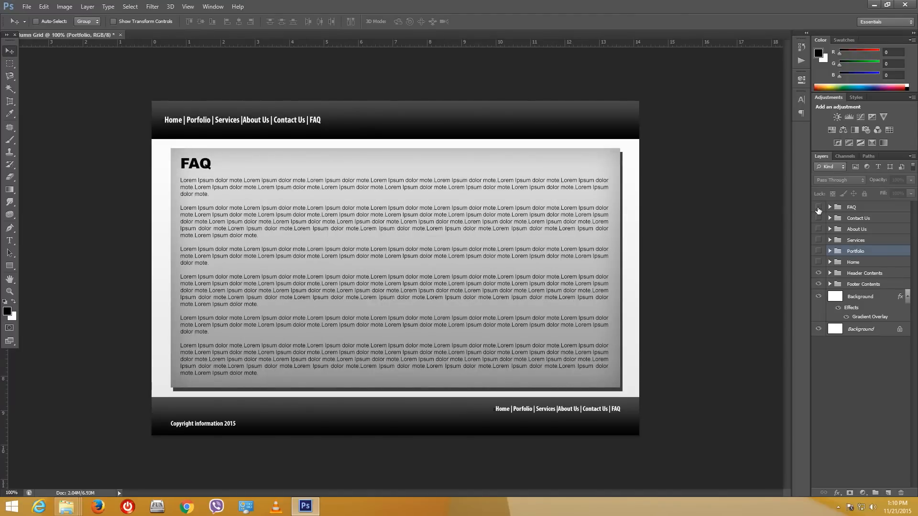
Step: Switch the visible page from FAQ back to Home and expand the Home group
click(819, 209)
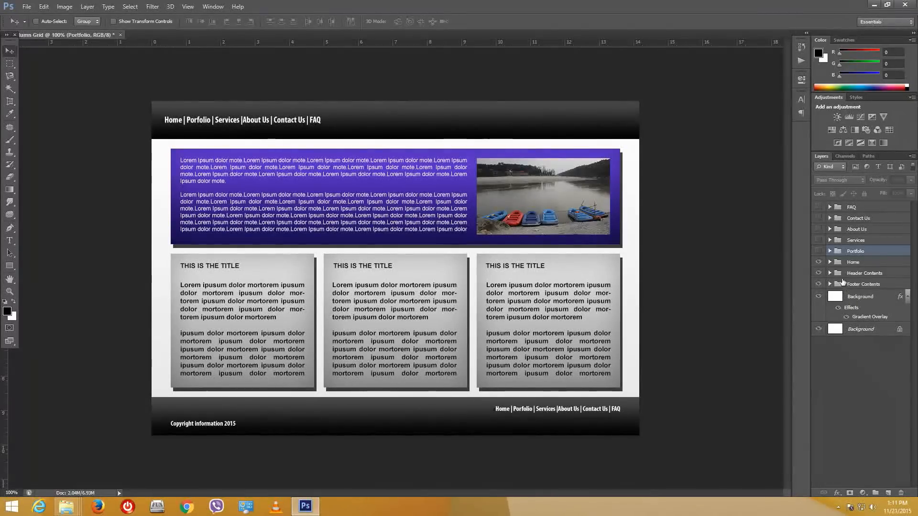
click(830, 262)
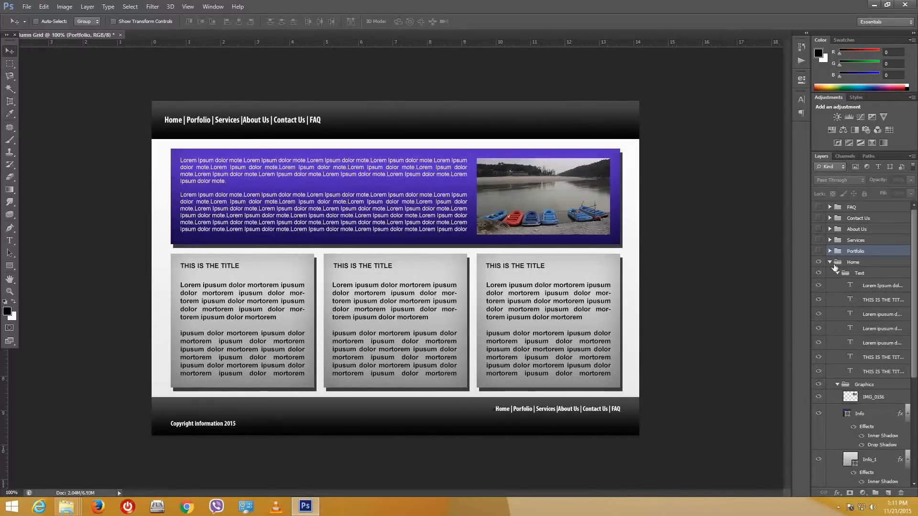
Step: Hide the text groups inside Home, Header Contents and Footer Contents so that only the graphics stay on the page
click(837, 284)
click(837, 284)
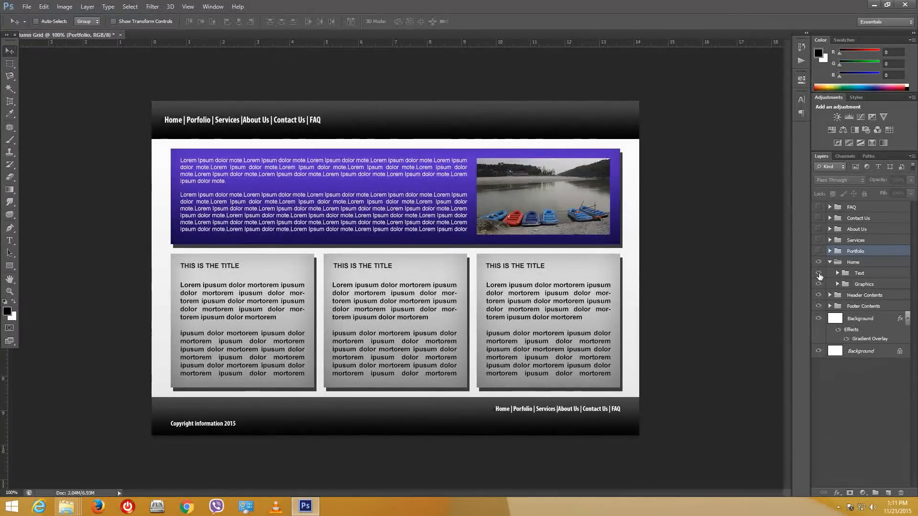
click(819, 274)
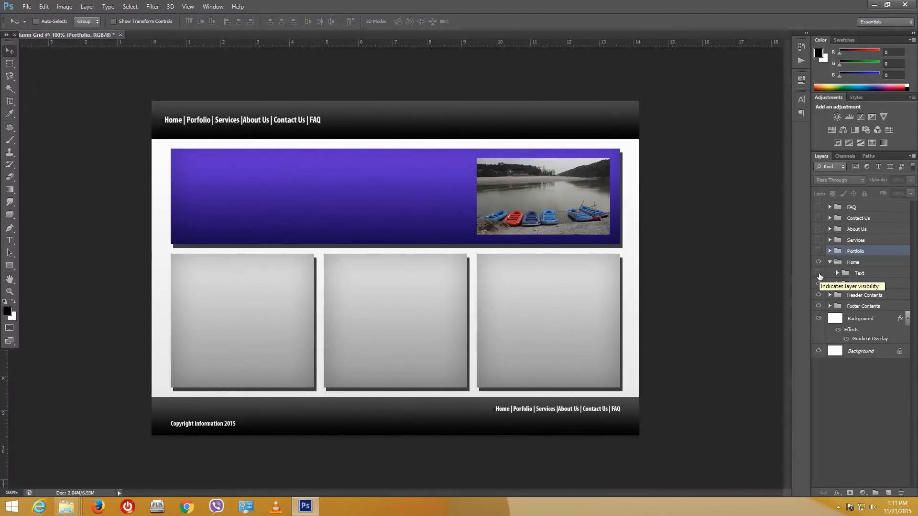
click(830, 295)
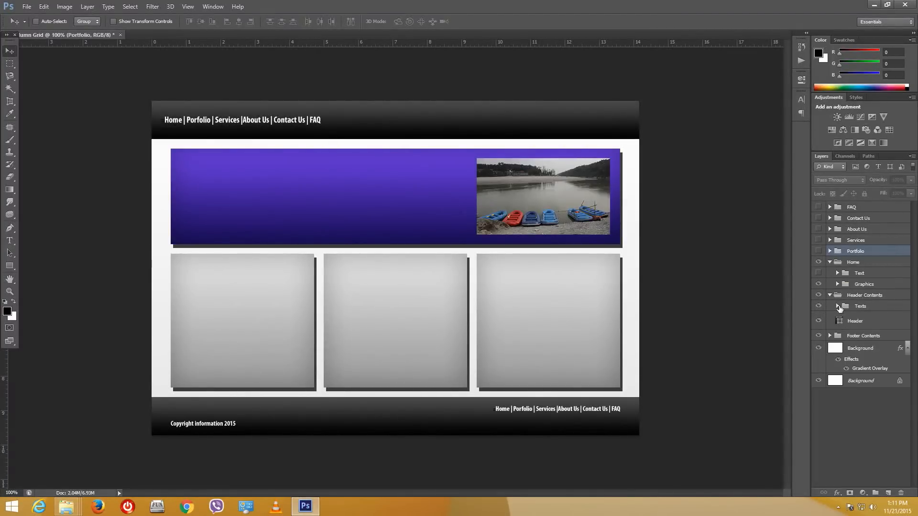
click(819, 306)
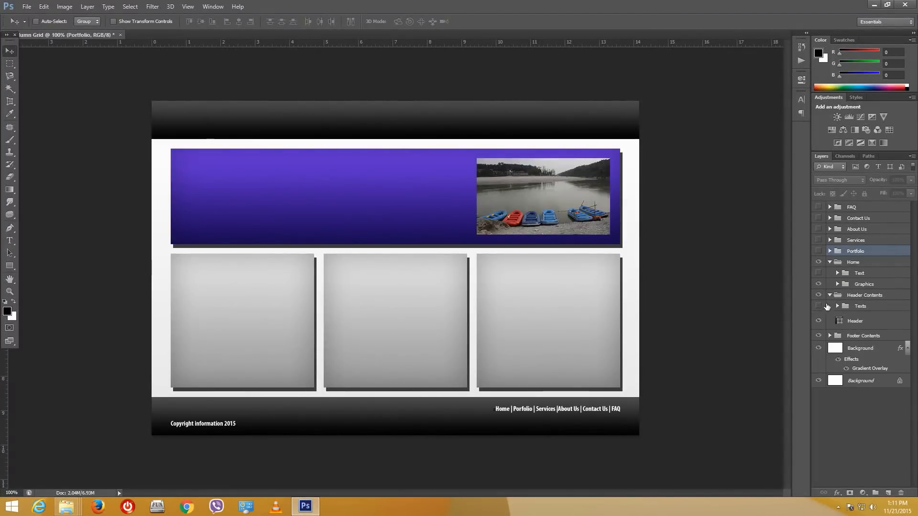
click(830, 295)
click(830, 306)
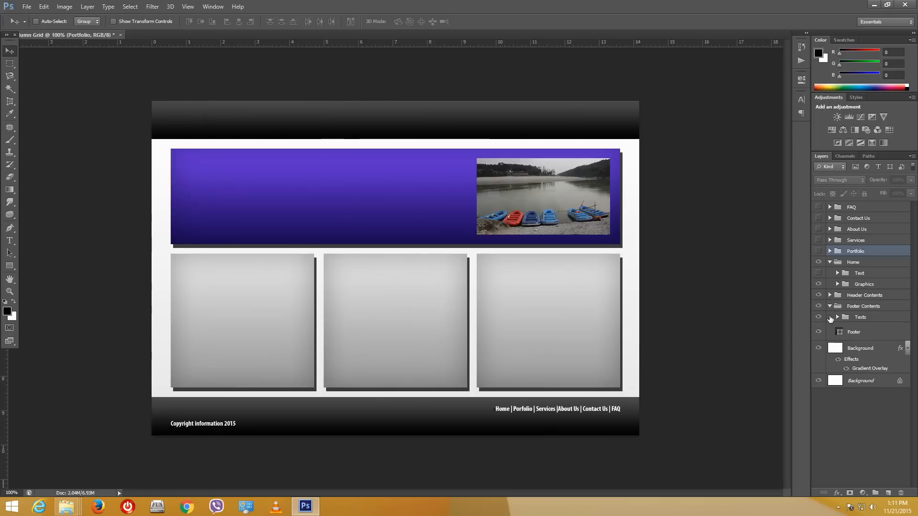
click(819, 318)
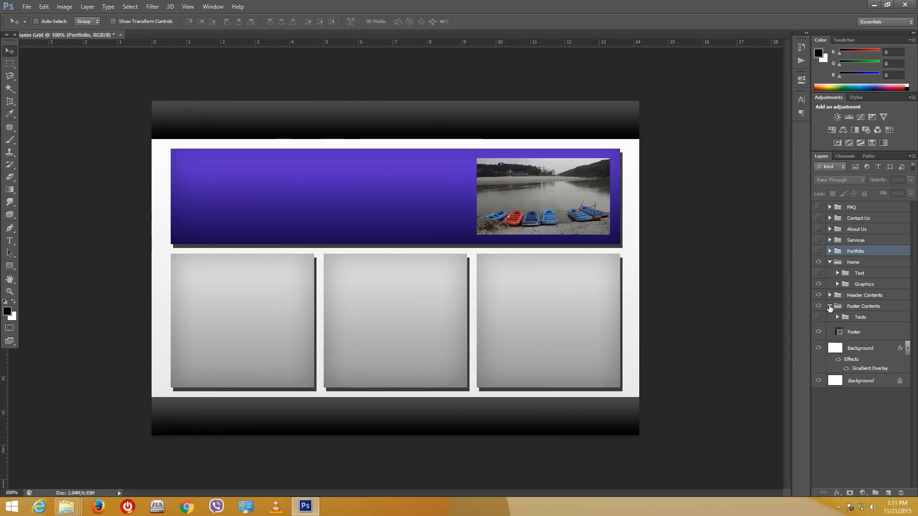
click(830, 306)
Step: Turn on the display of the grid over the mockup
click(201, 8)
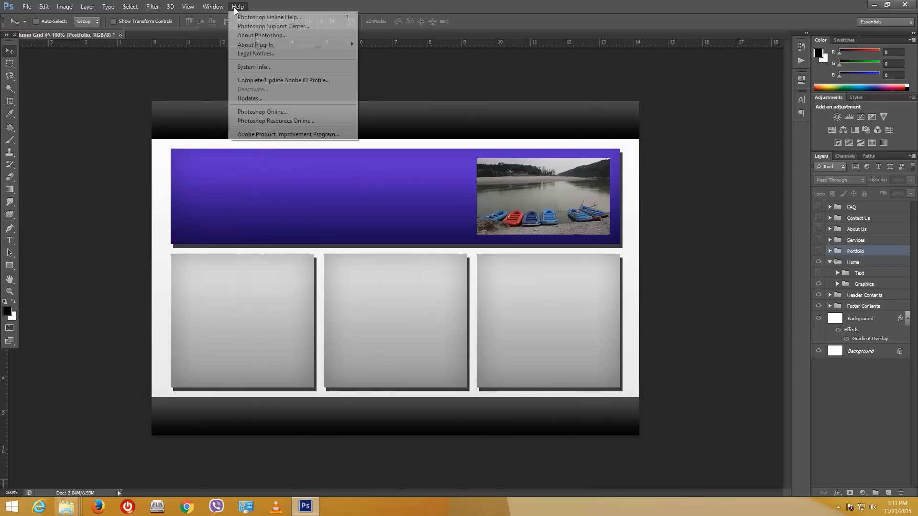
mouse_move(188, 7)
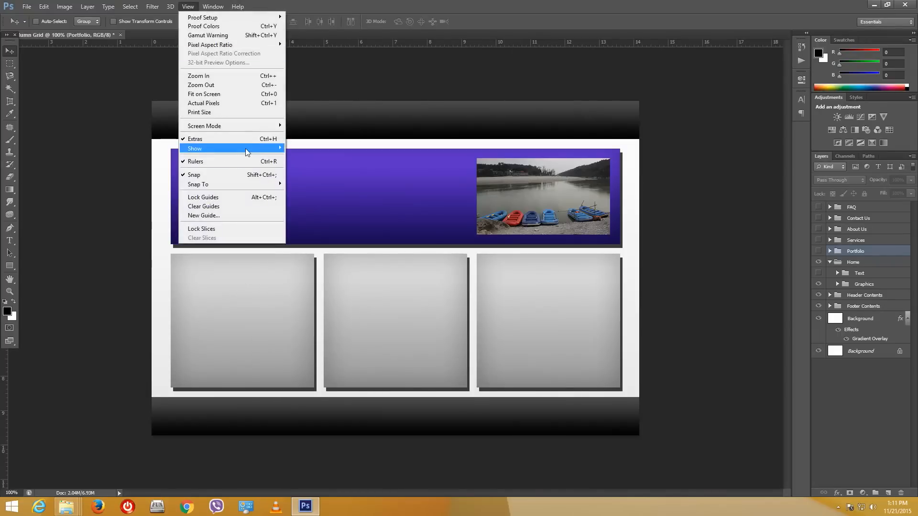
mouse_move(224, 149)
click(146, 176)
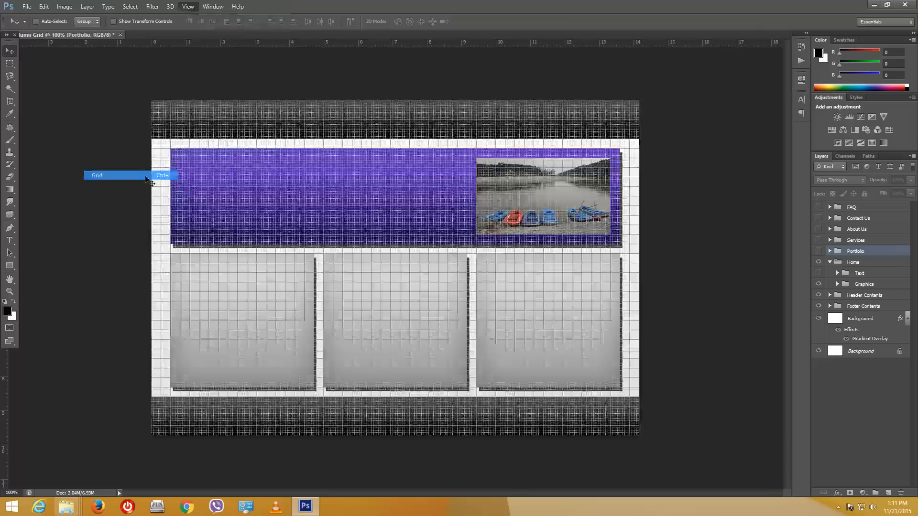
Step: With the Slice tool, draw slices of about 1020 x 80 px around the header bar and the footer bar
click(15, 105)
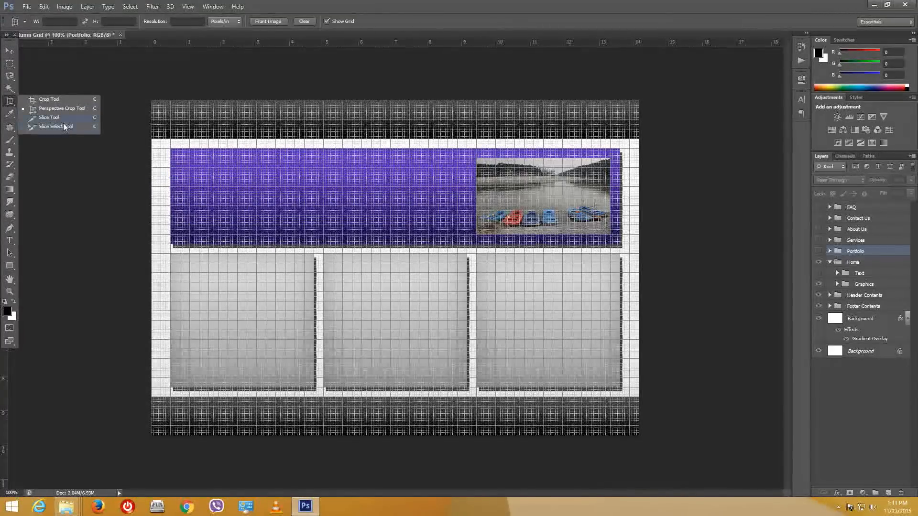
click(62, 118)
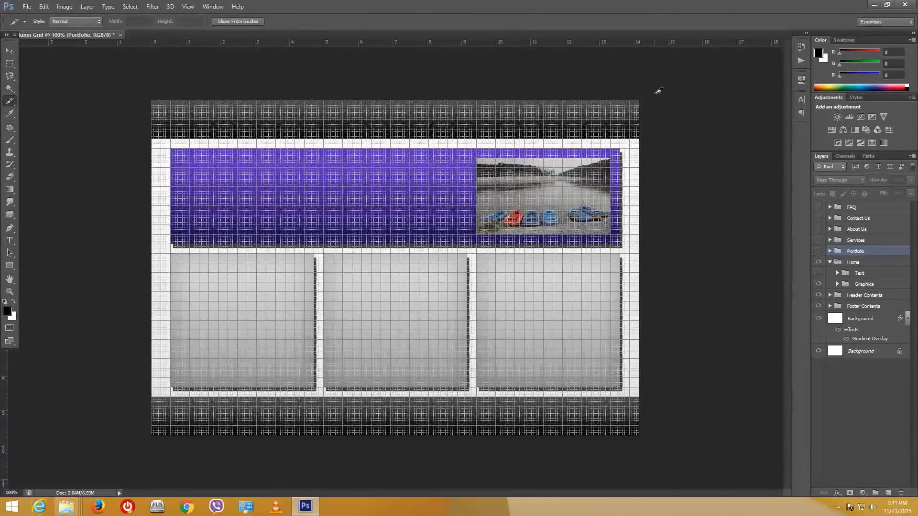
drag(653, 94, 146, 134)
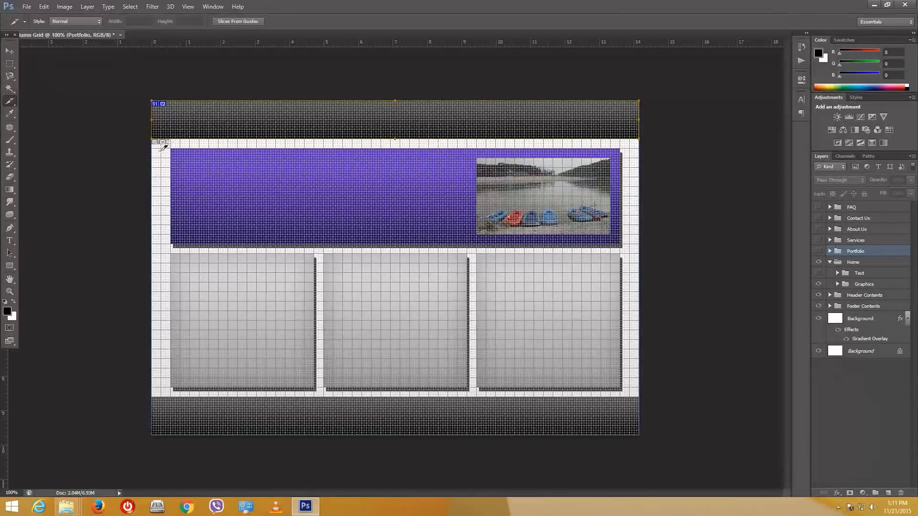
drag(144, 449, 660, 393)
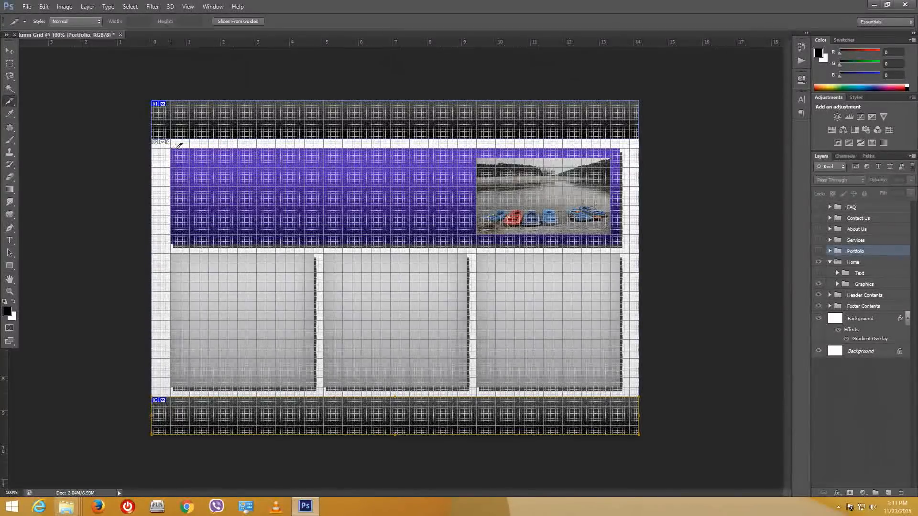
Step: Slice the purple panel (about 950 x 215 px), the three grey boxes (about 310 x 301 px each) and the photo (about 280 x 160 px)
drag(471, 209, 629, 246)
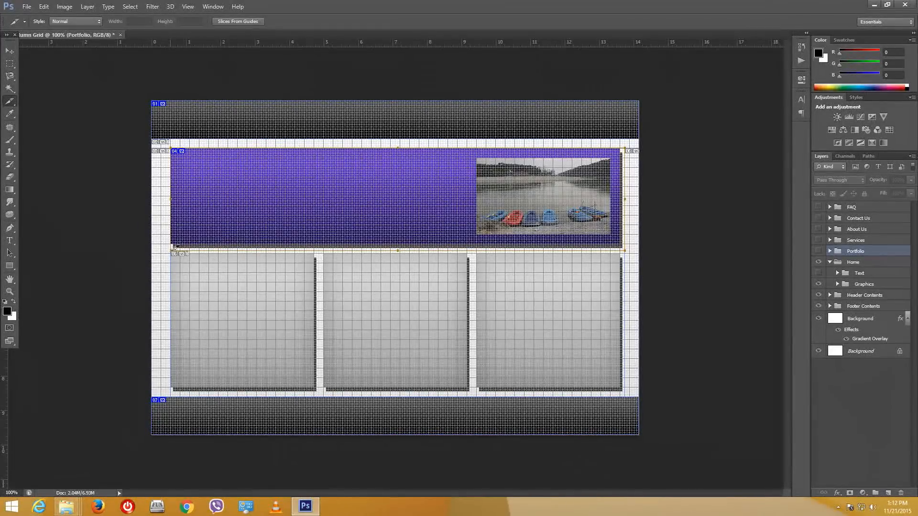
drag(173, 247, 321, 392)
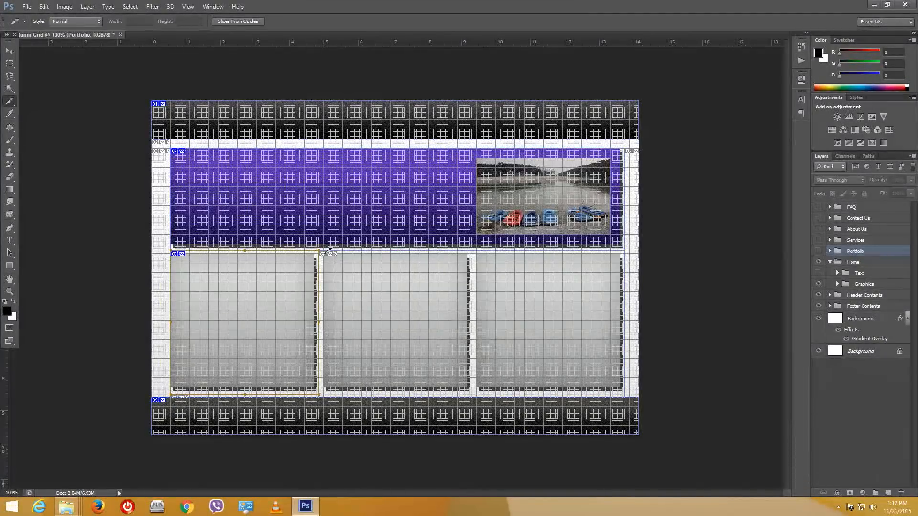
drag(328, 248, 475, 391)
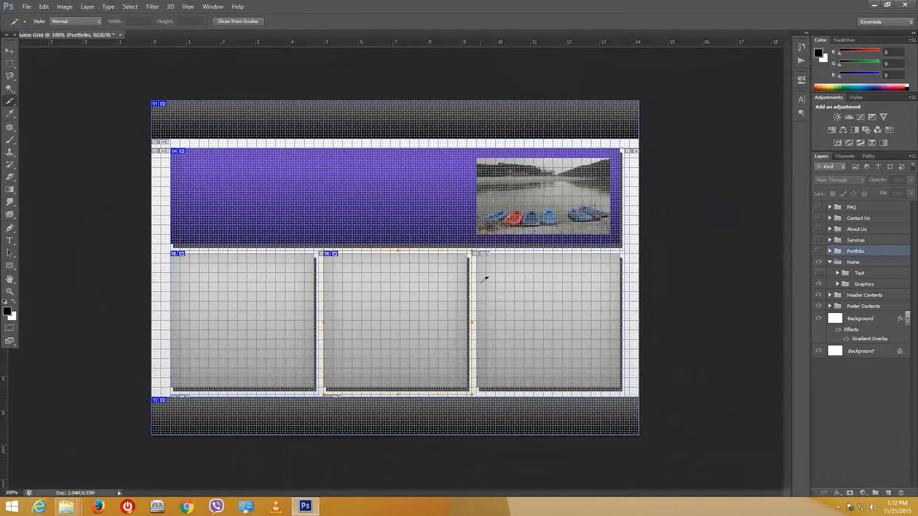
drag(476, 250, 629, 392)
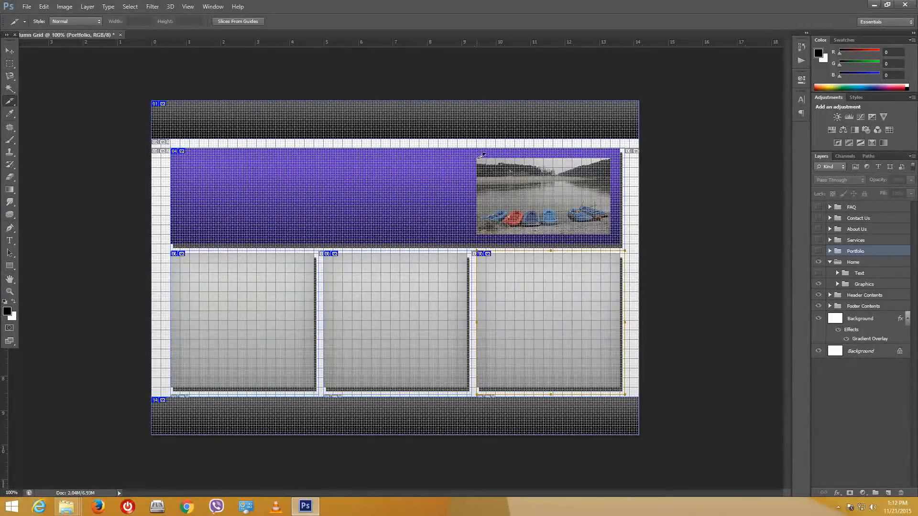
drag(479, 158, 616, 232)
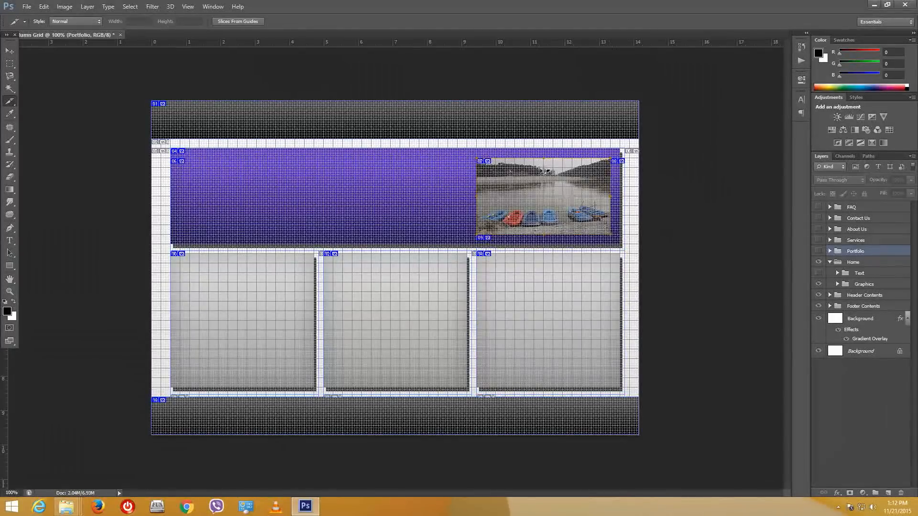
Step: Replace the default name of the header bar's slice in its slice options
right_click(405, 120)
click(463, 137)
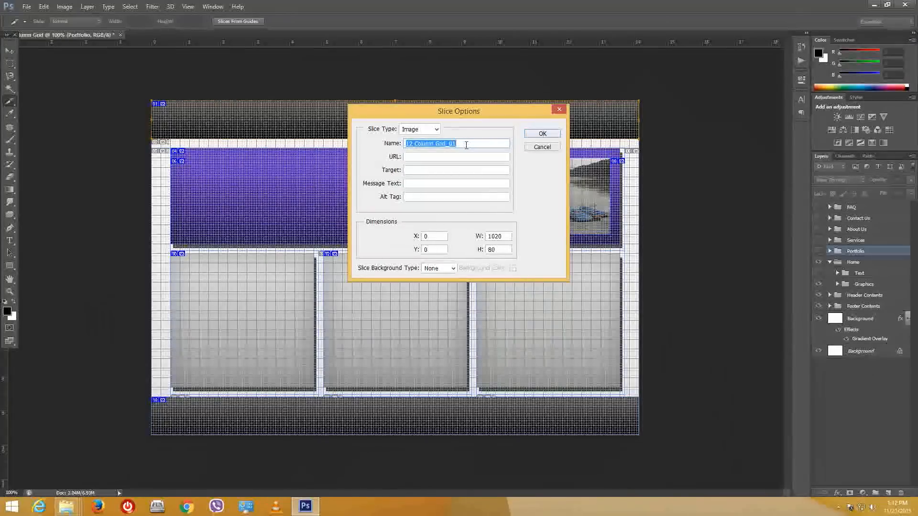
text(heae)
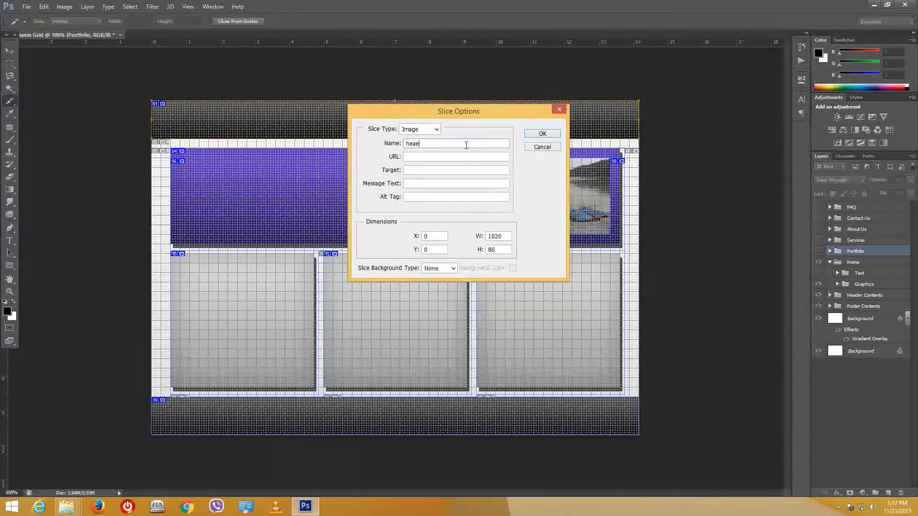
click(543, 134)
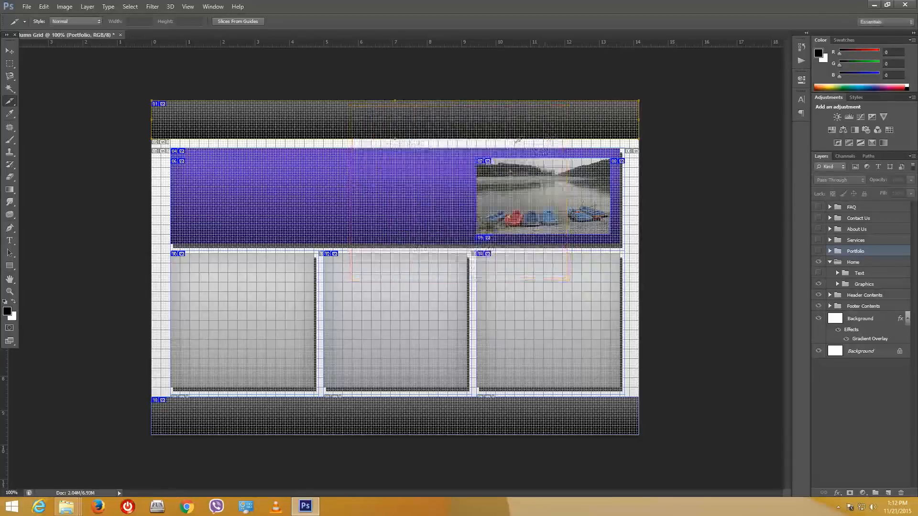
Step: Name the slice around the purple panel inforbar
right_click(290, 171)
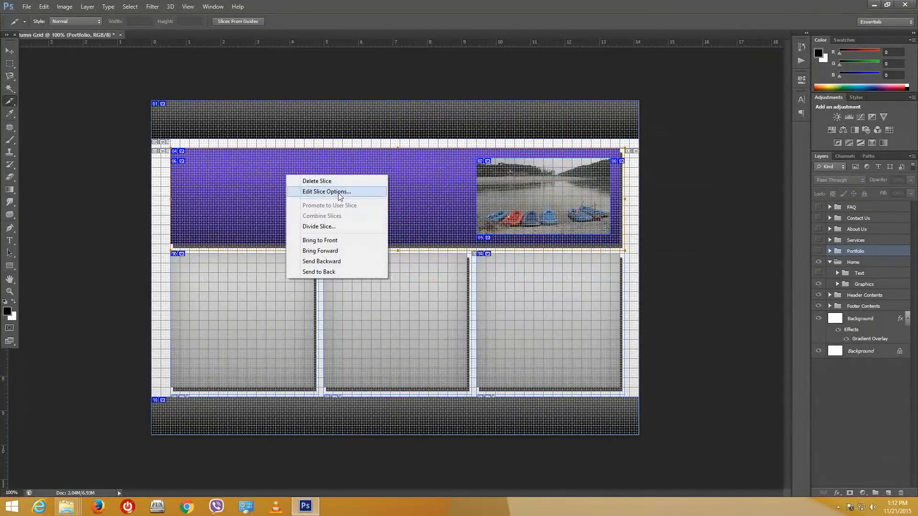
click(325, 192)
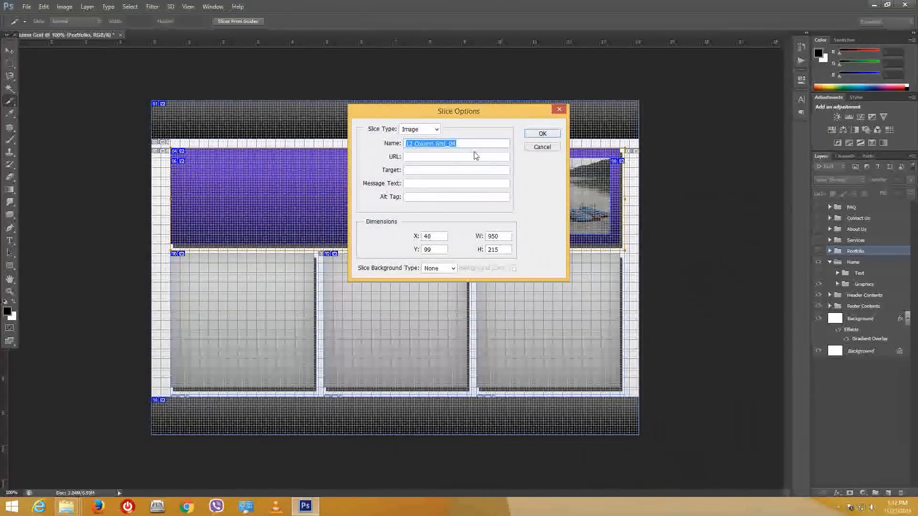
text(inforbar)
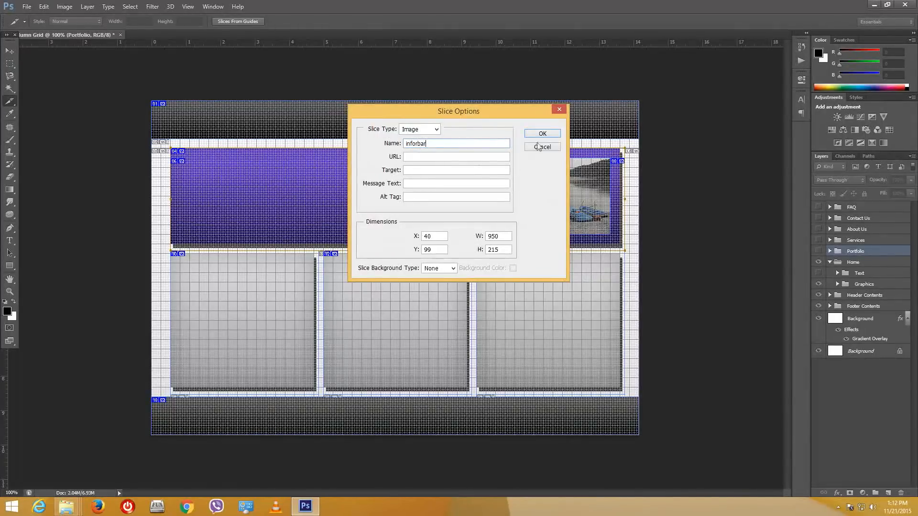
click(542, 134)
Step: Name the slice around the boat photo inforbarimage
right_click(566, 192)
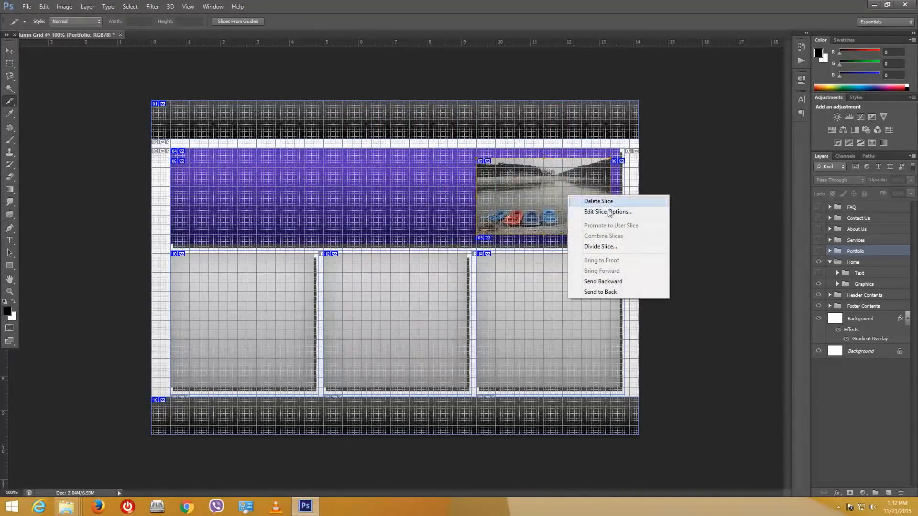
click(607, 212)
text(inforbarimage)
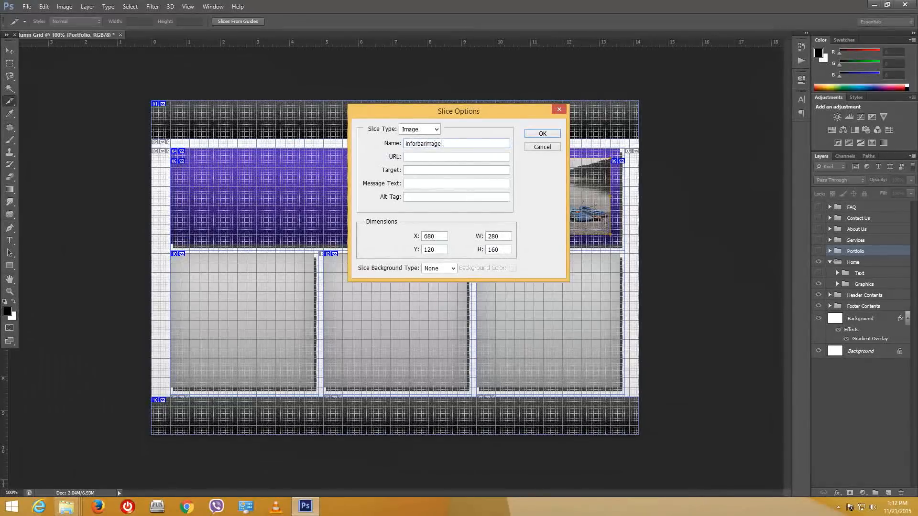
click(543, 133)
Step: Name the slice around the first grey box infobox1
right_click(258, 302)
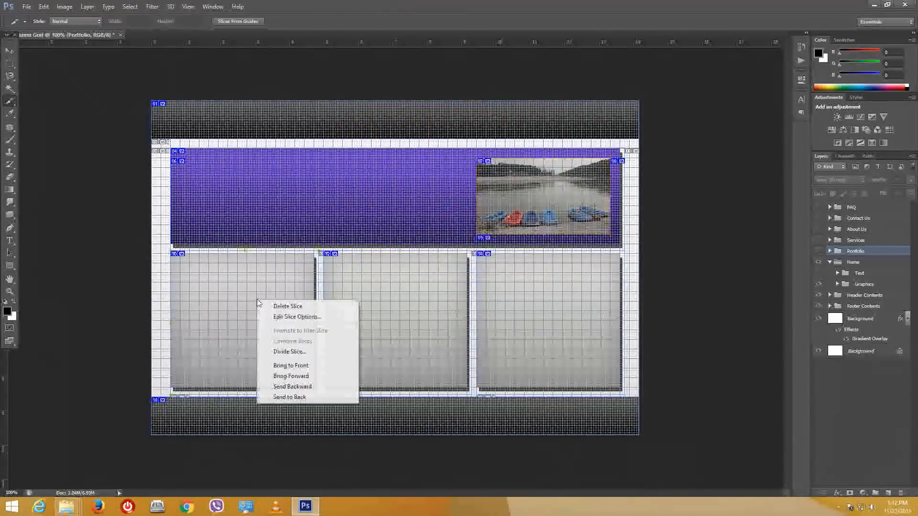
click(308, 317)
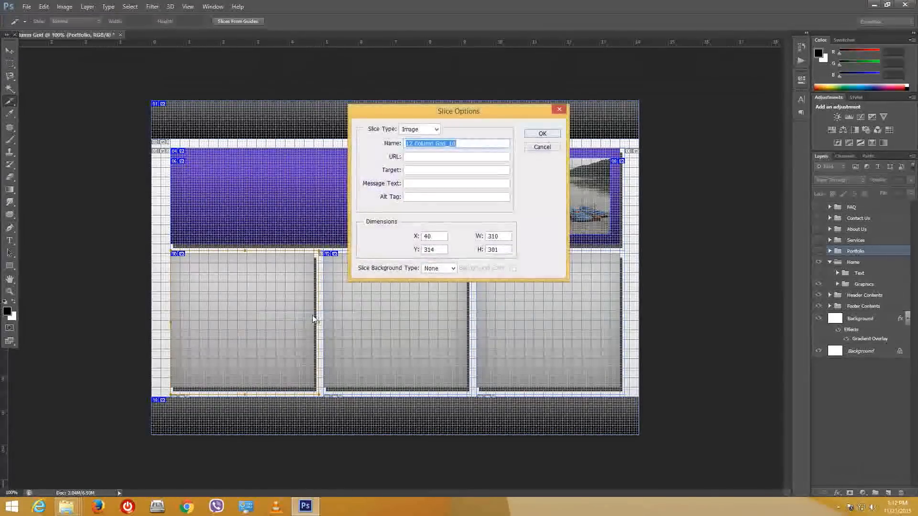
text(infobox1)
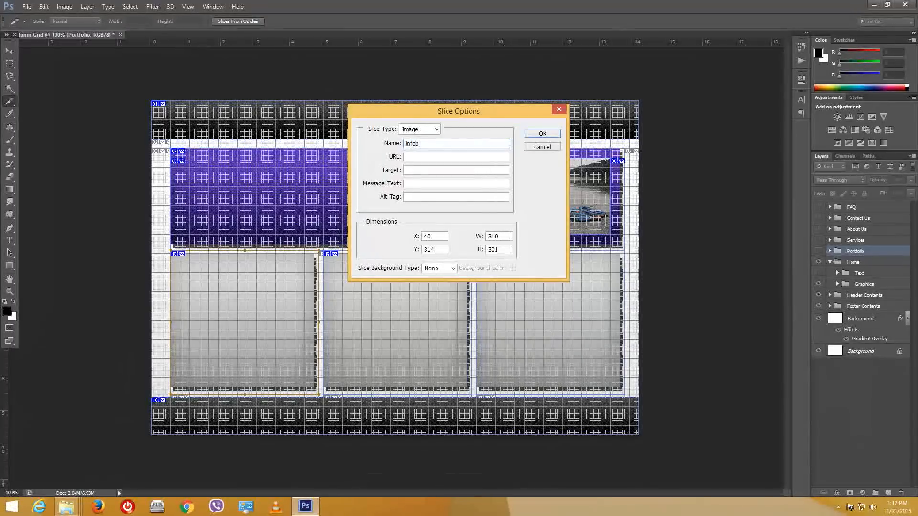
click(550, 134)
Step: Name the slice around the middle grey box infobox2
right_click(421, 278)
click(474, 299)
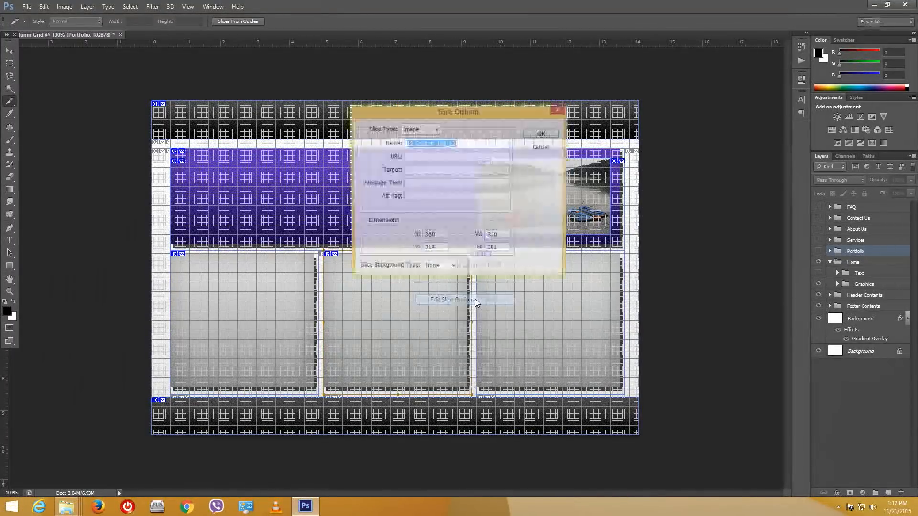
key(BackSpace)
text(infob)
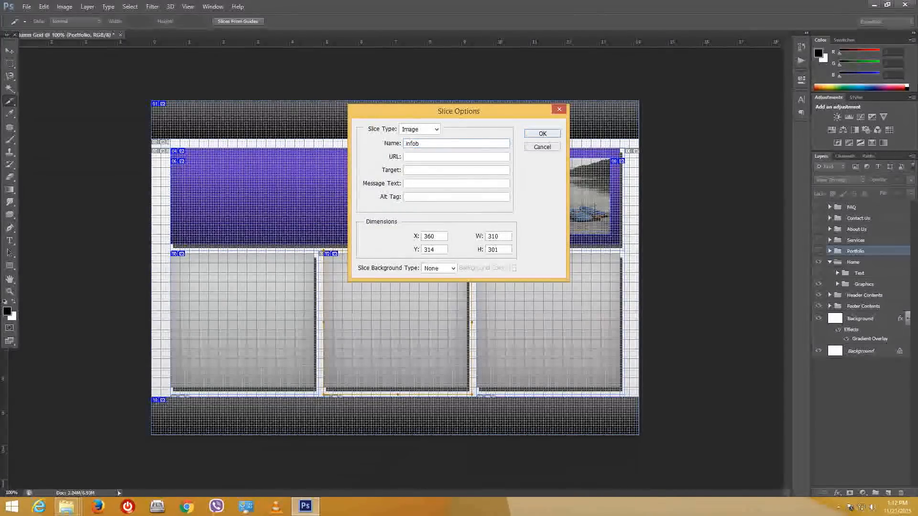
text(ox2)
click(543, 133)
Step: Name the slice around the third grey box infobox3
right_click(568, 322)
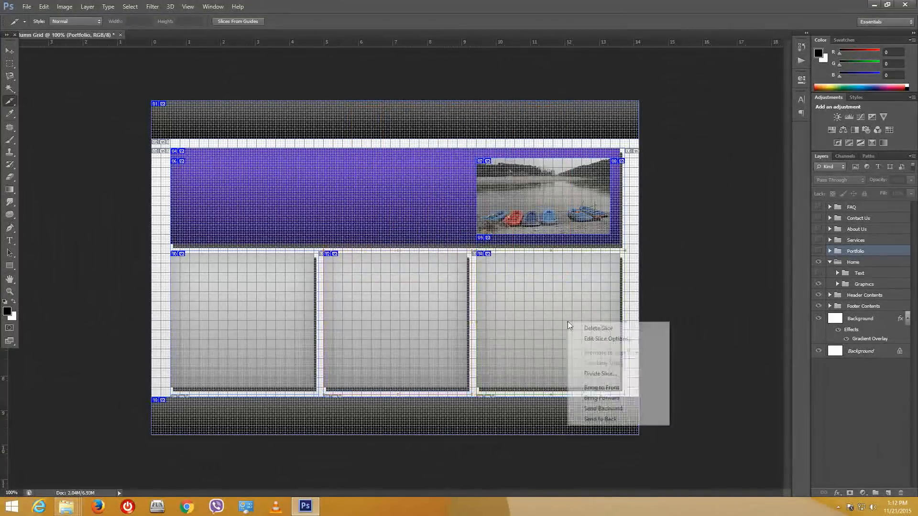
click(627, 340)
text(infob)
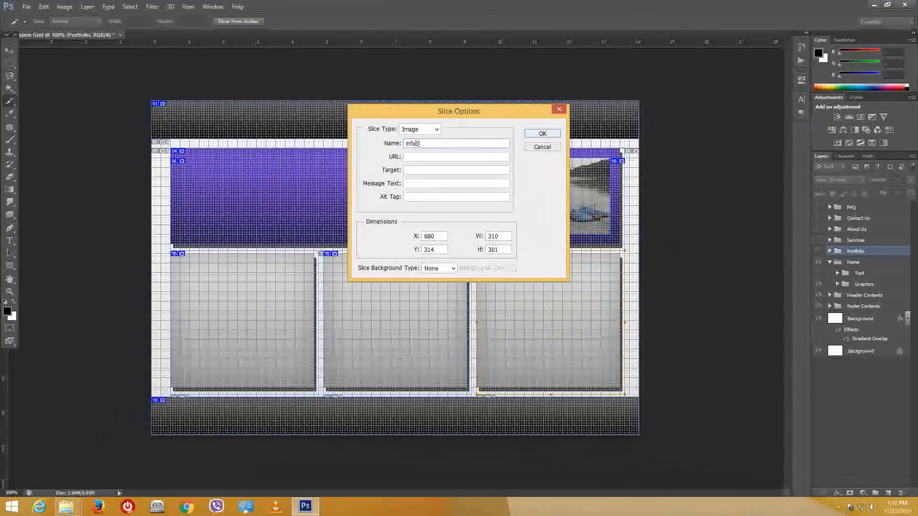
text(ox3)
click(554, 138)
Step: Name the slice around the dark band at the bottom of the page footer
right_click(478, 401)
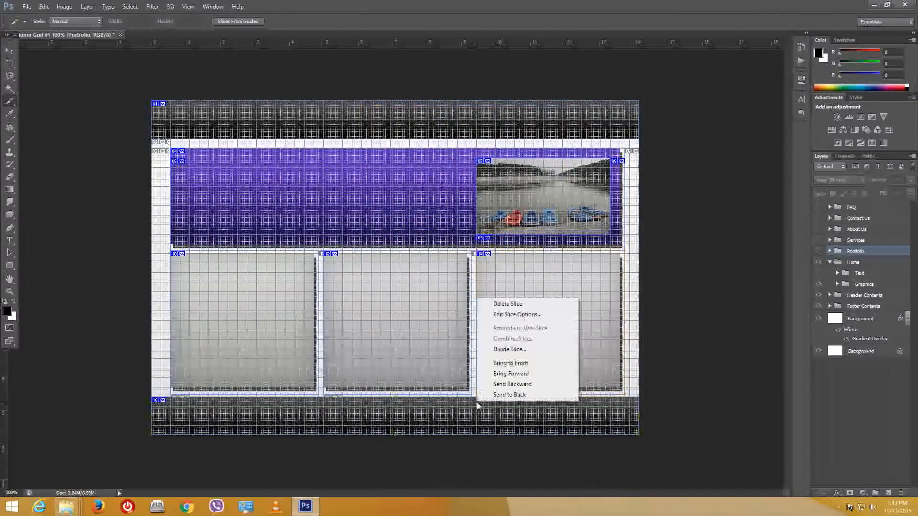
click(524, 315)
text(foo)
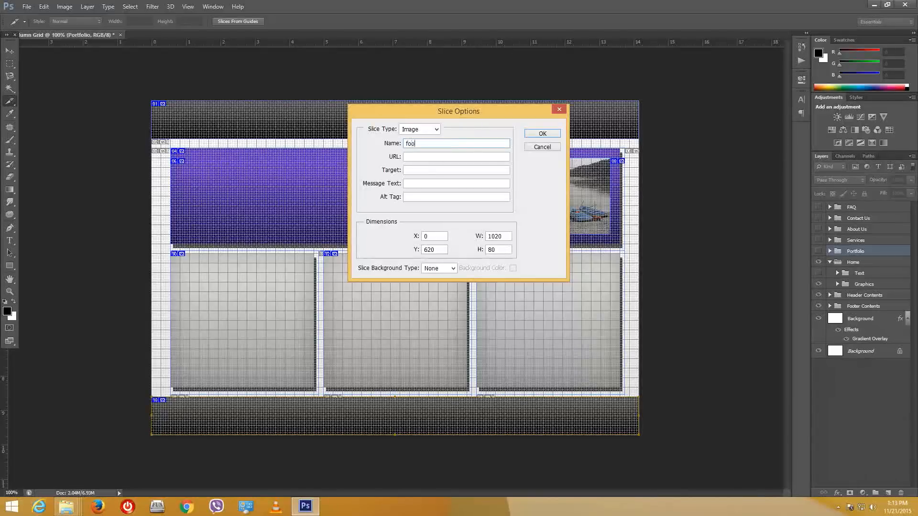
text(ter)
click(542, 134)
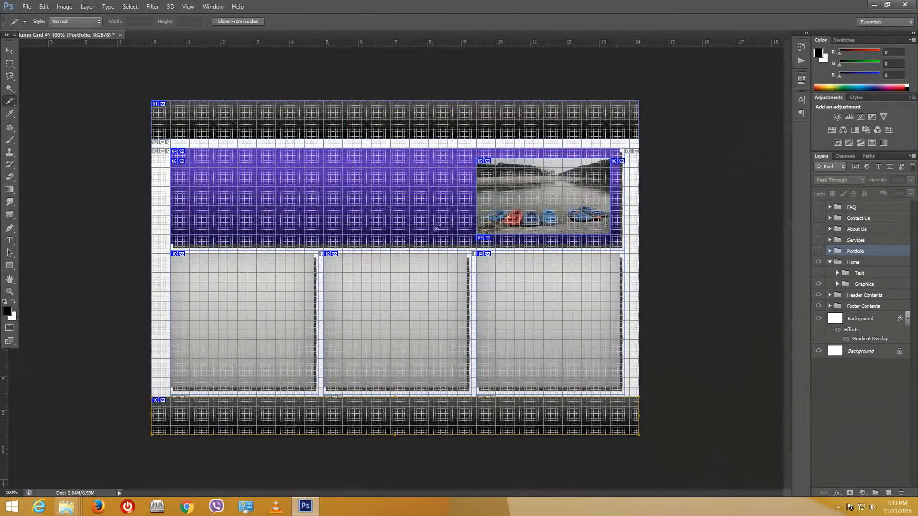
click(28, 7)
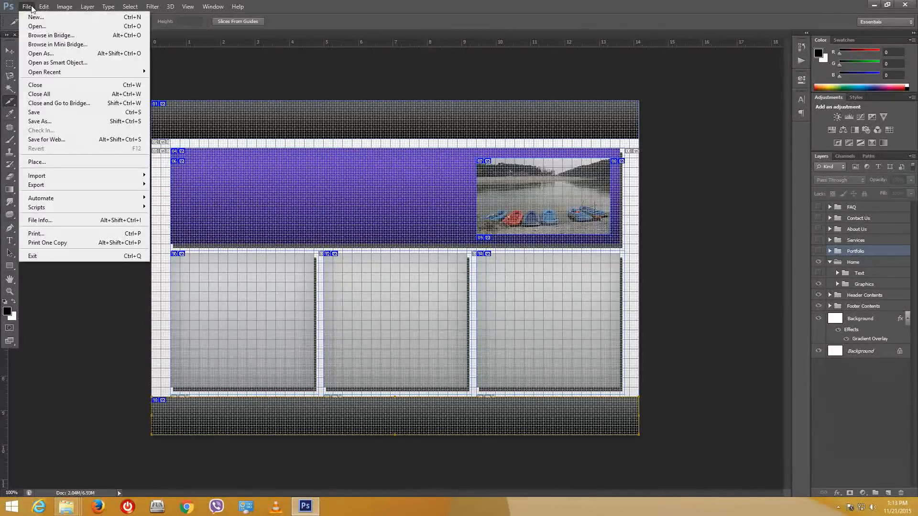
click(86, 140)
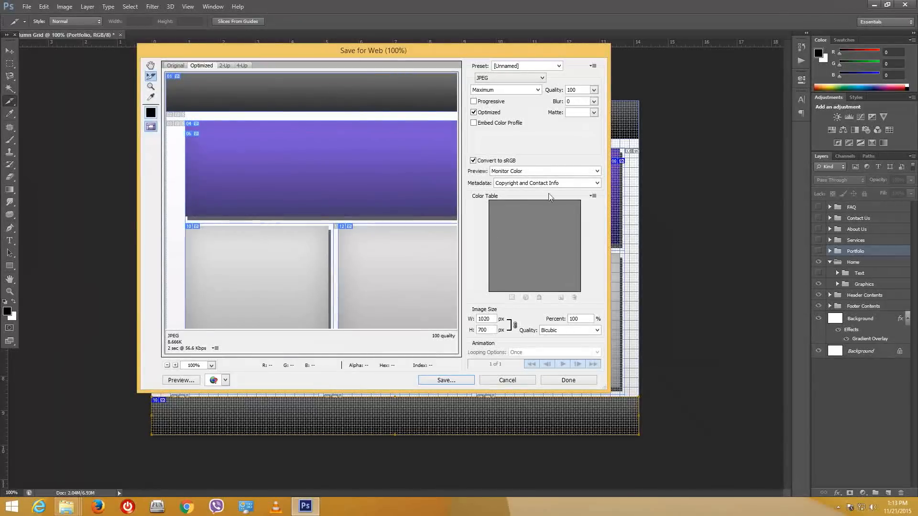
drag(605, 386, 853, 469)
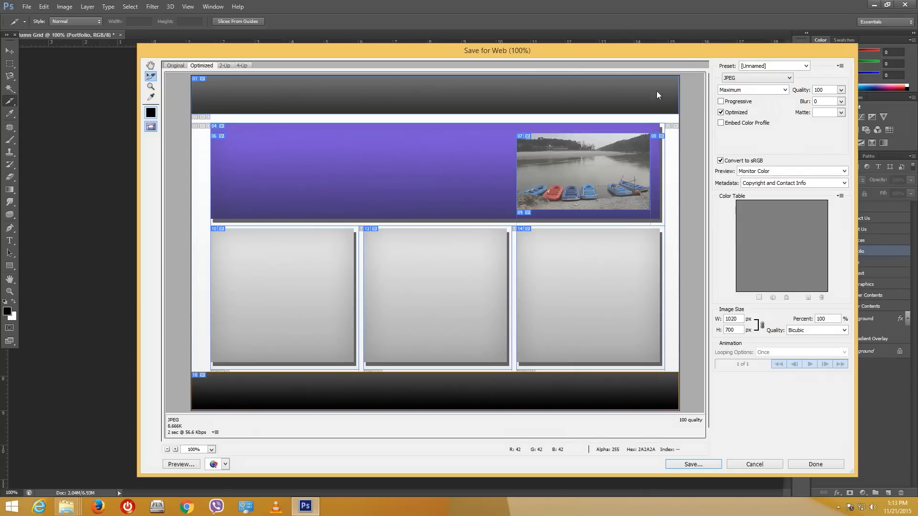
click(763, 465)
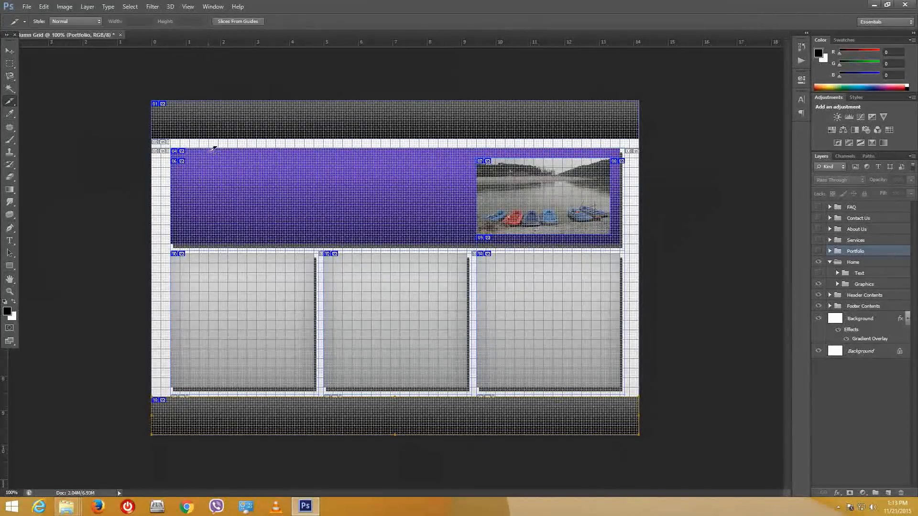
Step: Check the slice options of the purple bar without changing them
right_click(212, 150)
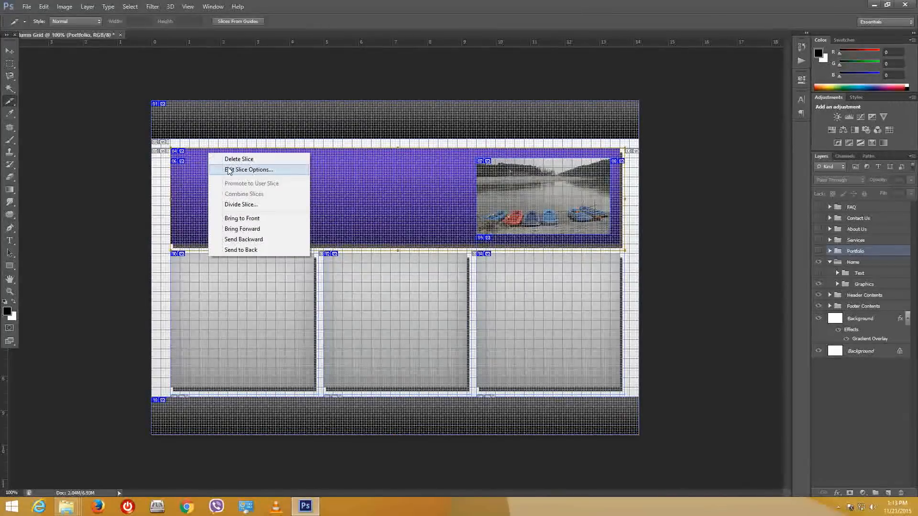
click(227, 168)
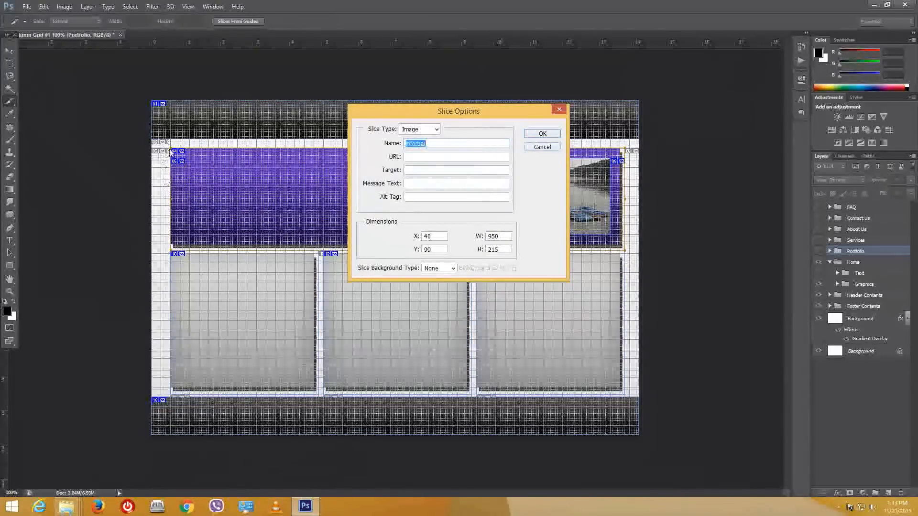
click(533, 146)
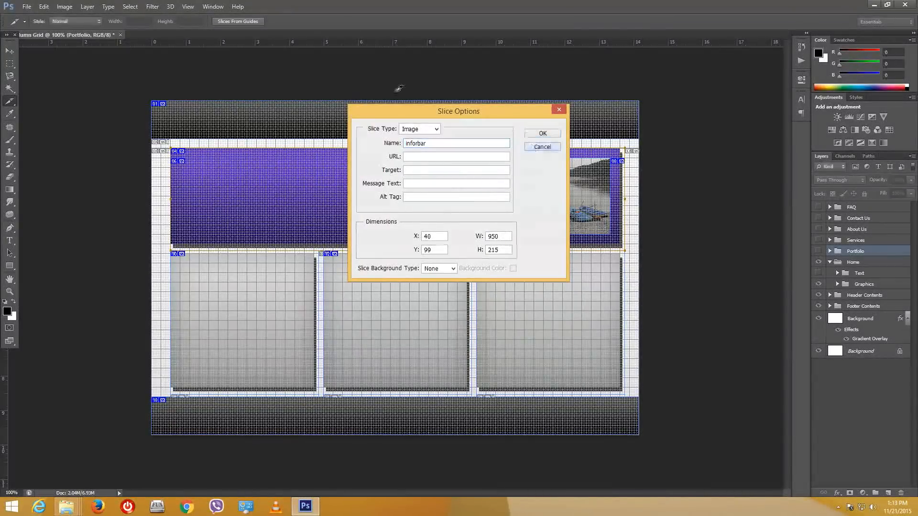
Step: Open Save for Web and choose JPEG as the format for the boat photo slice
click(26, 7)
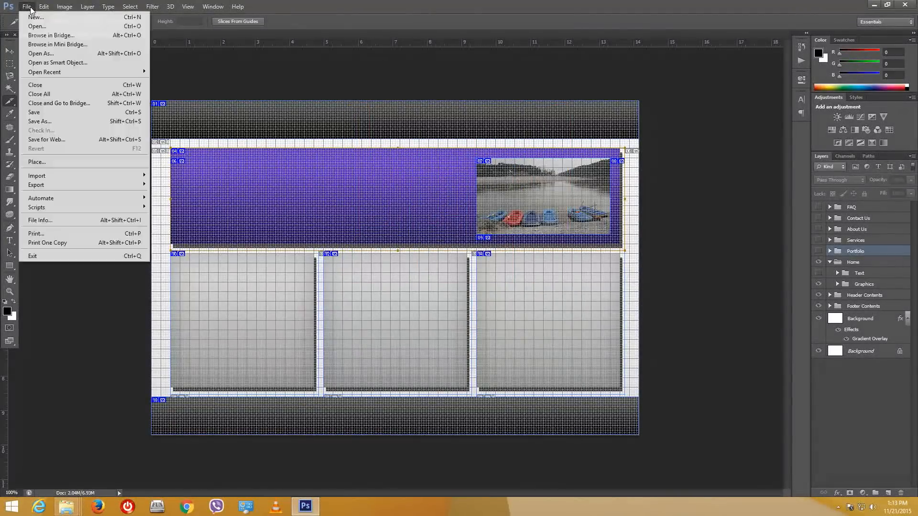
click(67, 140)
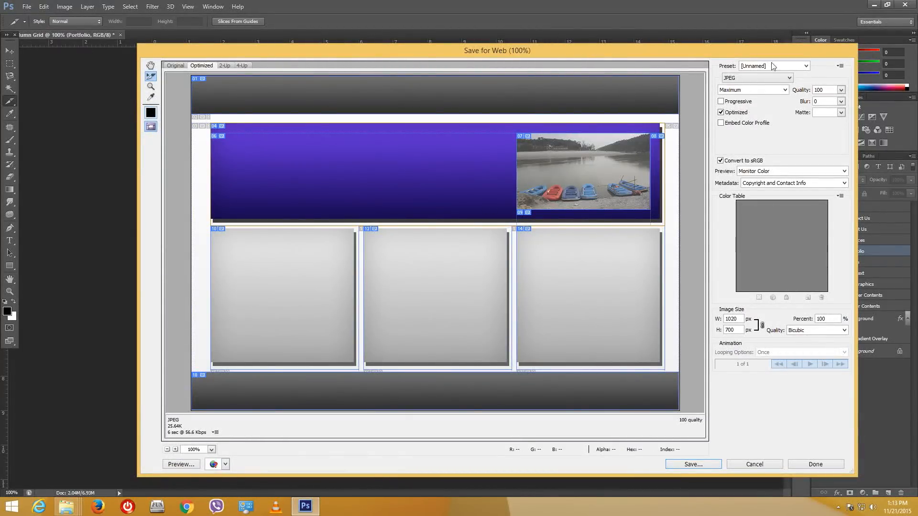
click(594, 163)
click(765, 78)
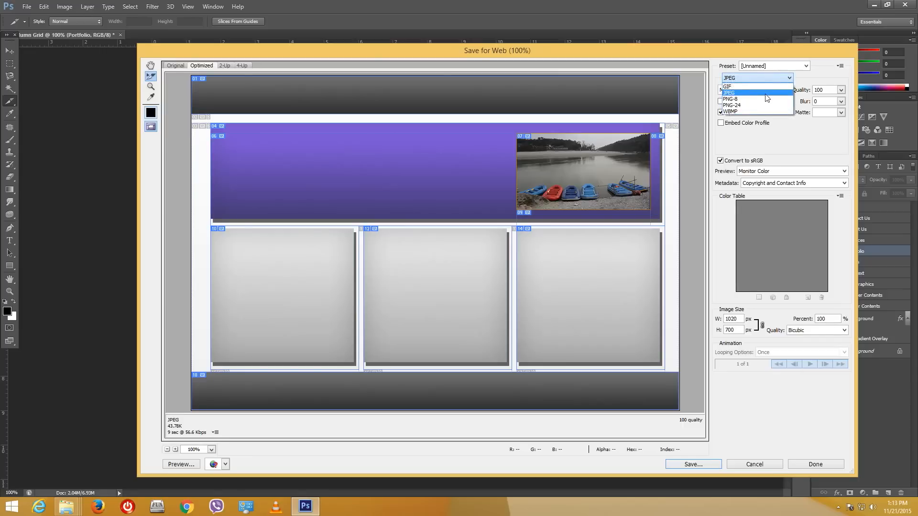
click(765, 93)
Step: Try the boat photo slice at JPEG quality 22, and return the quality to 100
click(841, 90)
drag(840, 102, 804, 103)
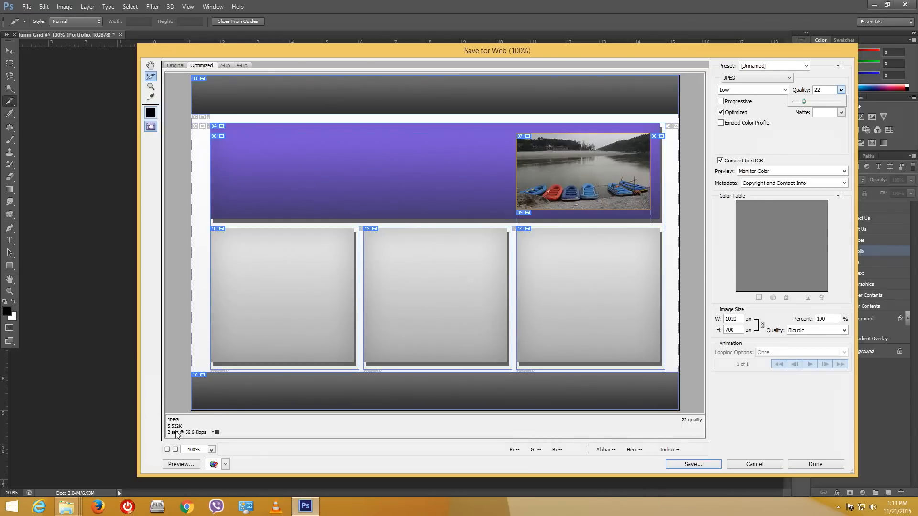
drag(805, 102, 843, 102)
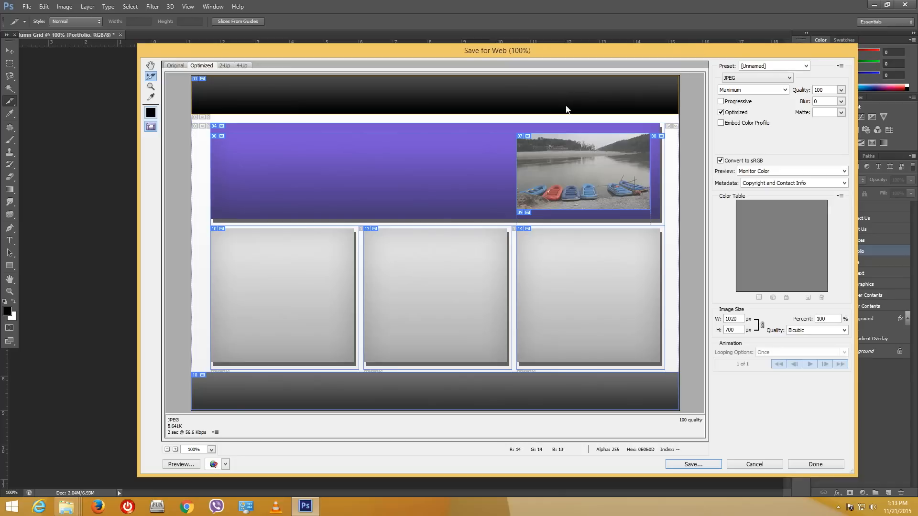
Step: Try the header slice as PNG-8 and as PNG-24 without transparency, and return it to PNG-8
click(752, 79)
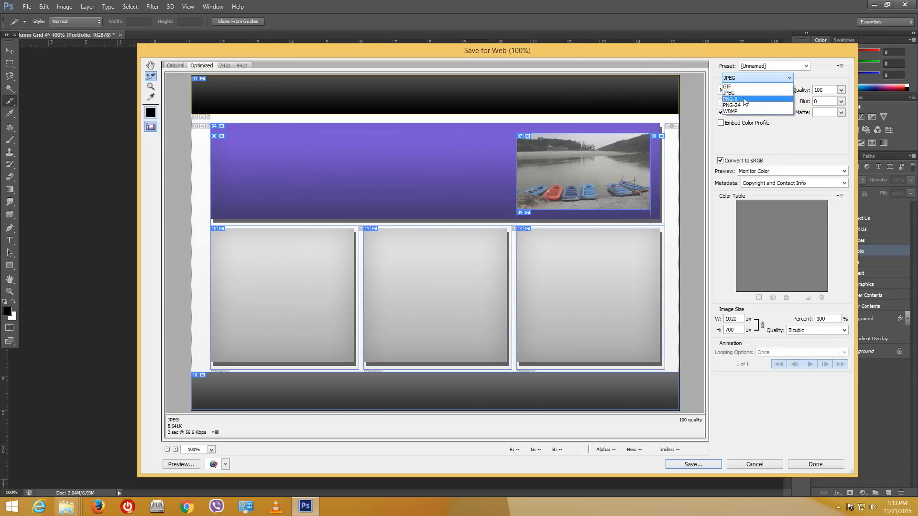
click(751, 97)
click(750, 77)
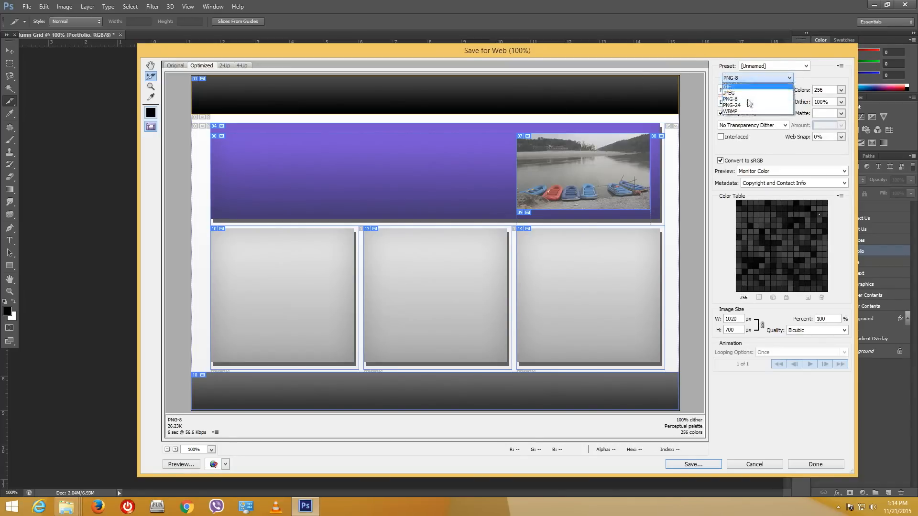
click(748, 106)
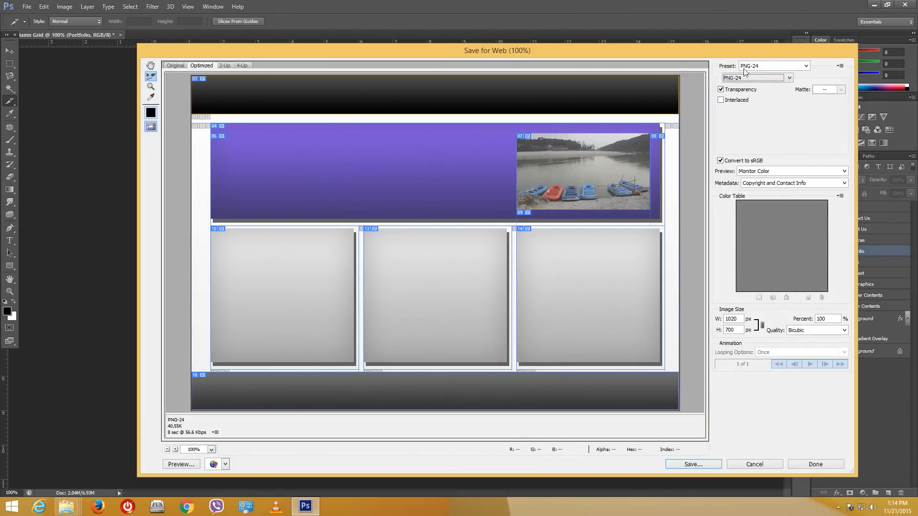
click(722, 89)
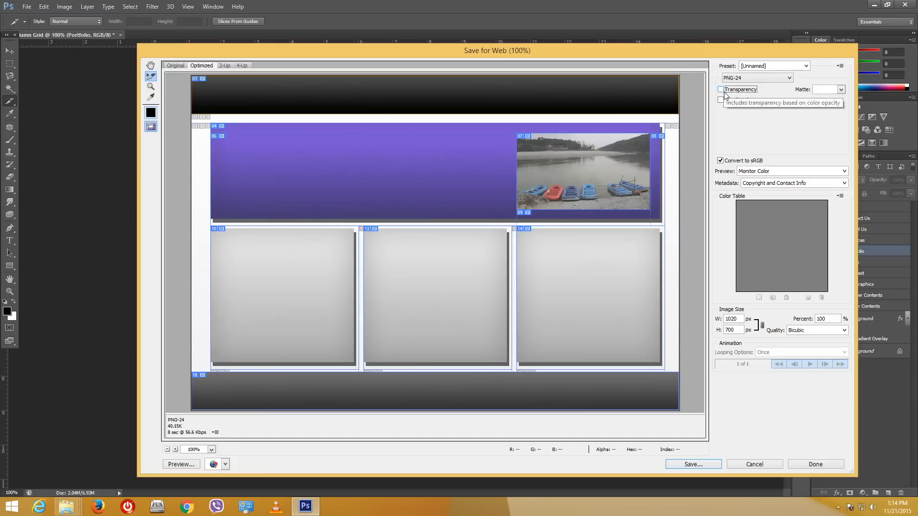
click(755, 78)
click(744, 99)
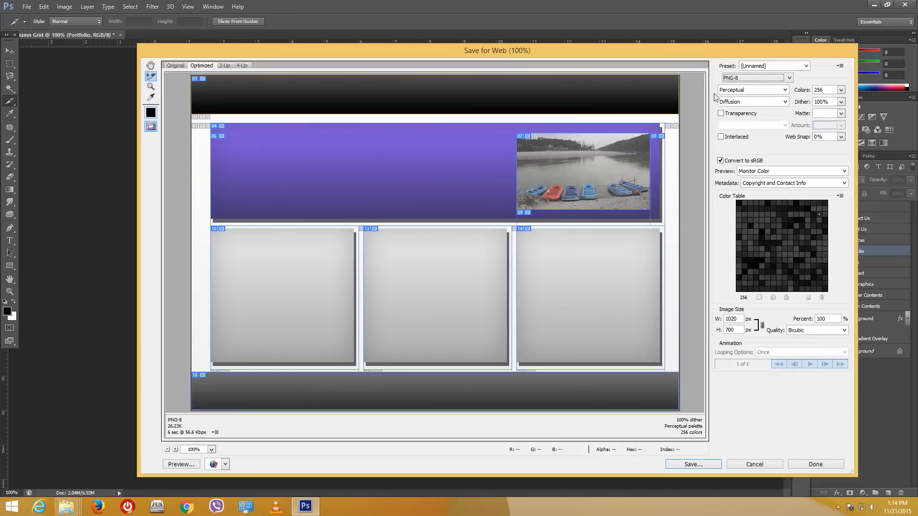
Step: Compare the header slice's quality and file size as JPEG and PNG-8, including at 300% zoom
key(Up)
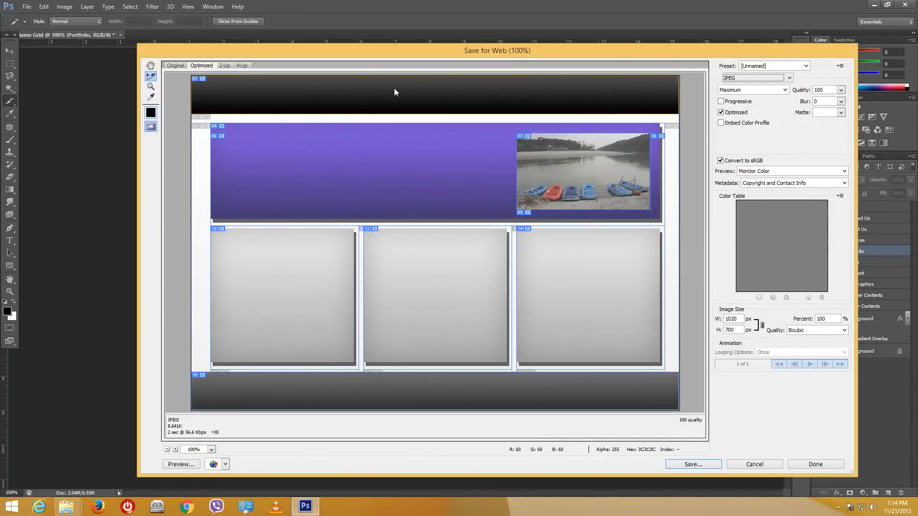
key(Down)
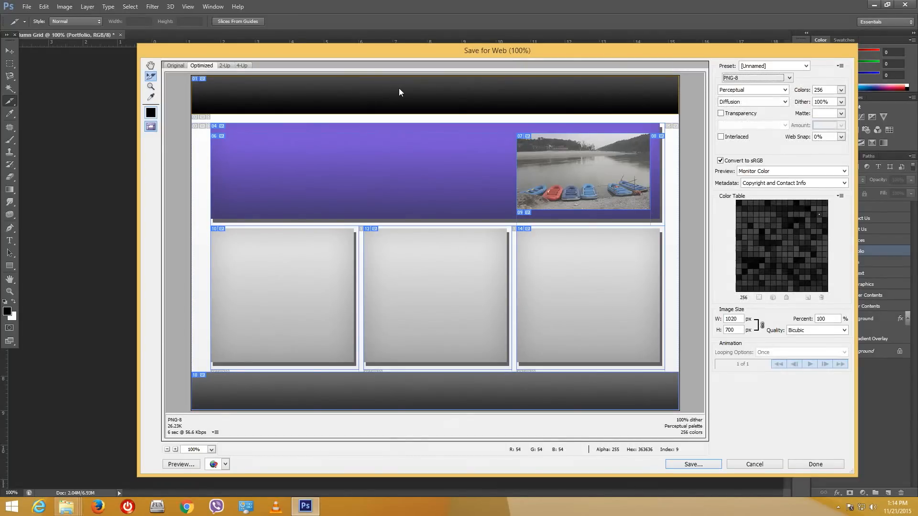
click(175, 450)
click(175, 449)
key(Up)
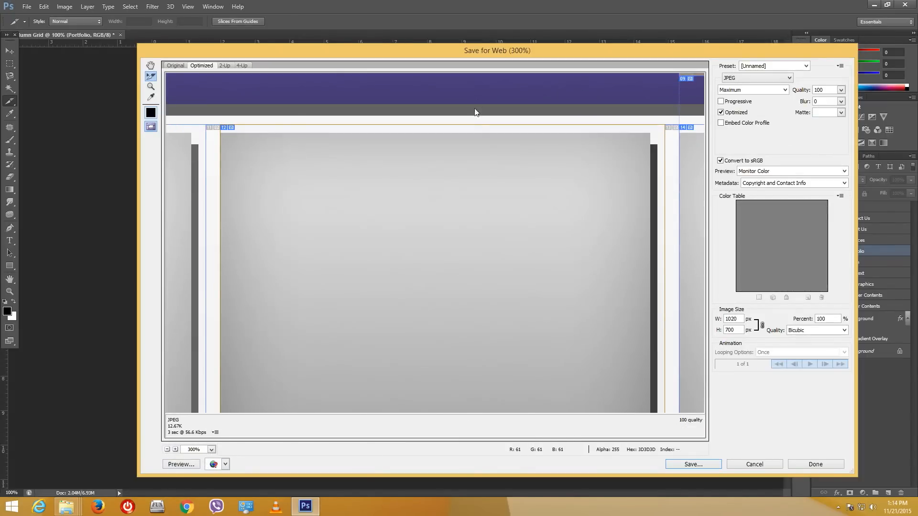
scroll(478, 101, up, 5)
key(Down)
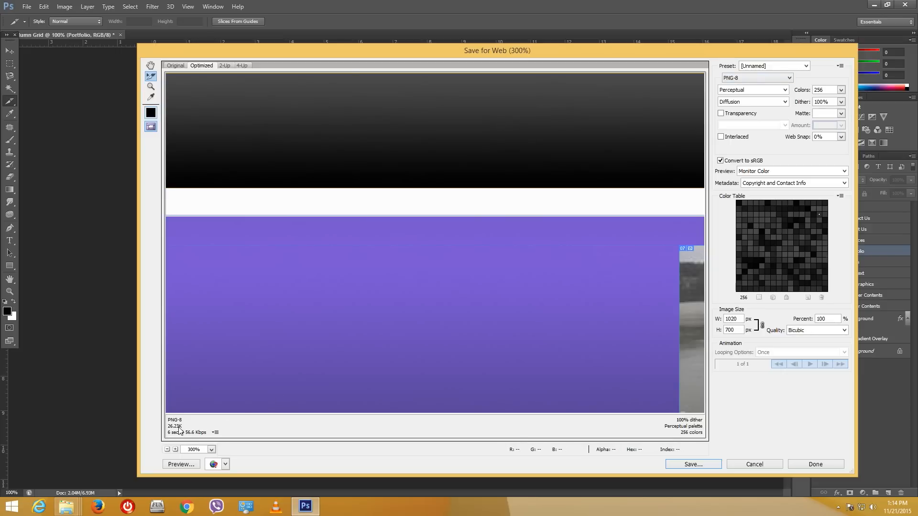
click(167, 450)
click(167, 450)
click(168, 450)
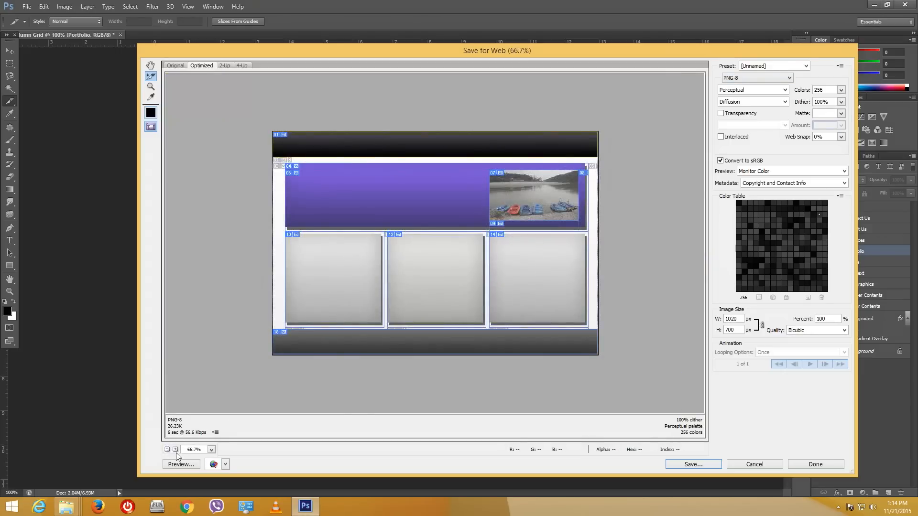
click(175, 450)
Step: Try PNG-8 for the purple bar slice and compare its settings with the first grey box slice
click(381, 180)
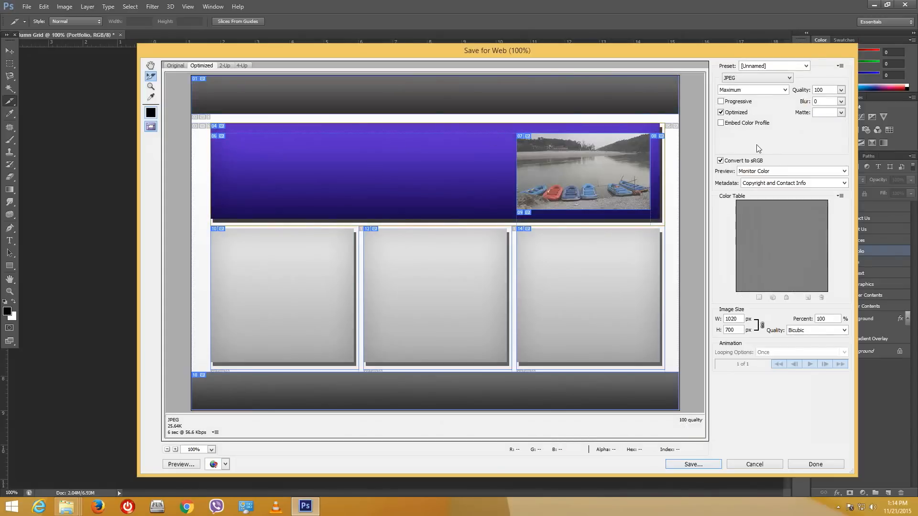
click(780, 79)
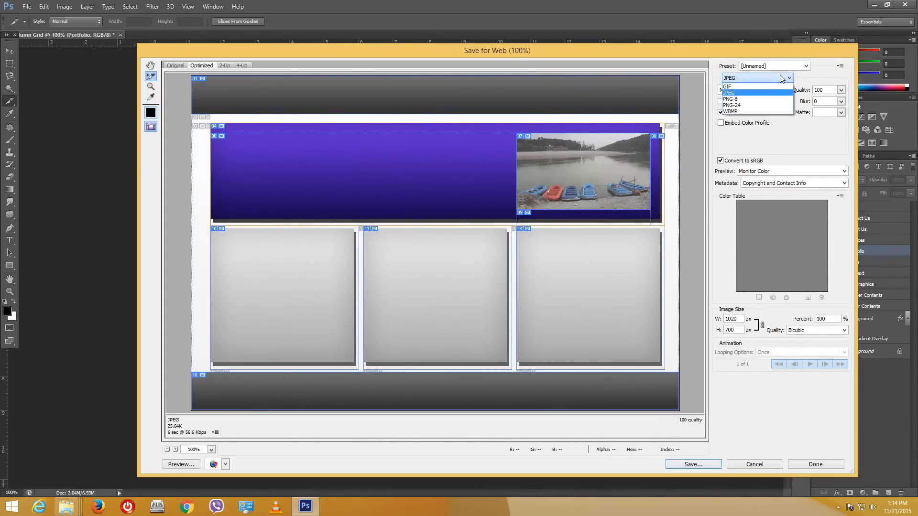
click(749, 100)
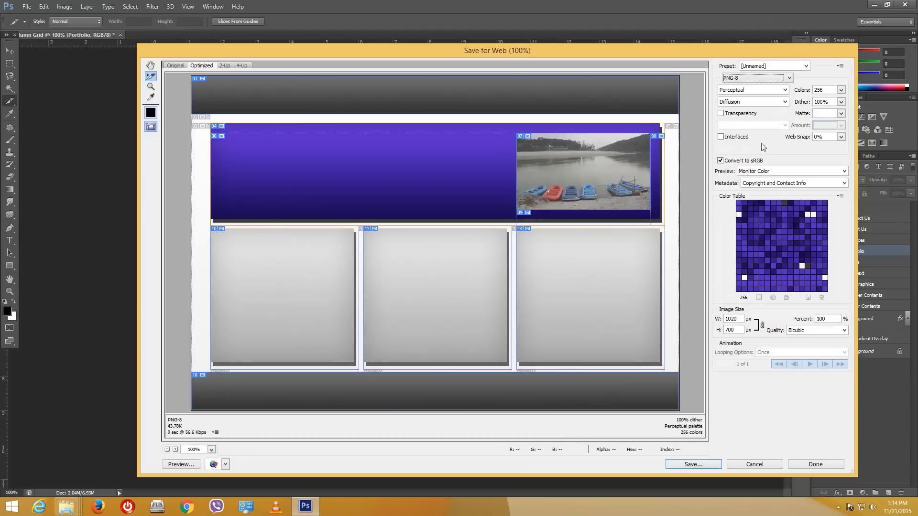
click(303, 292)
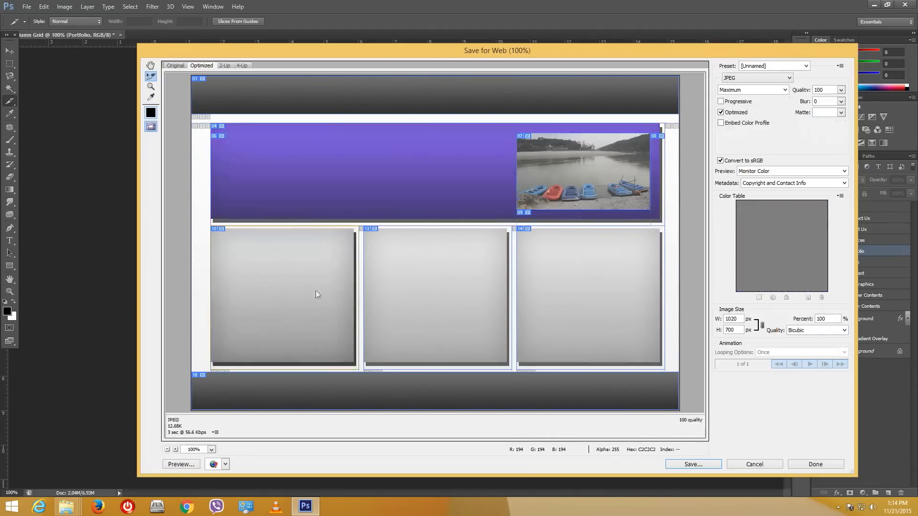
click(375, 189)
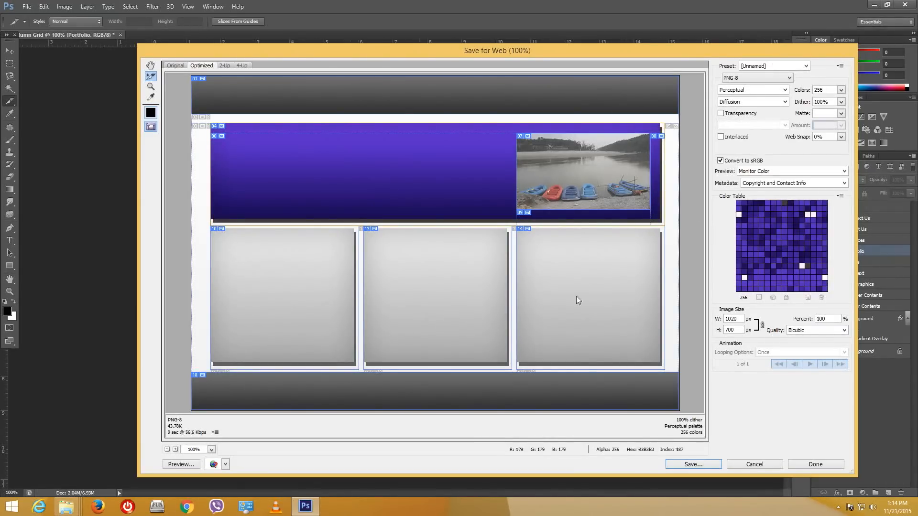
Step: Set both the purple bar slice and the header slice to JPEG format
click(757, 78)
click(740, 94)
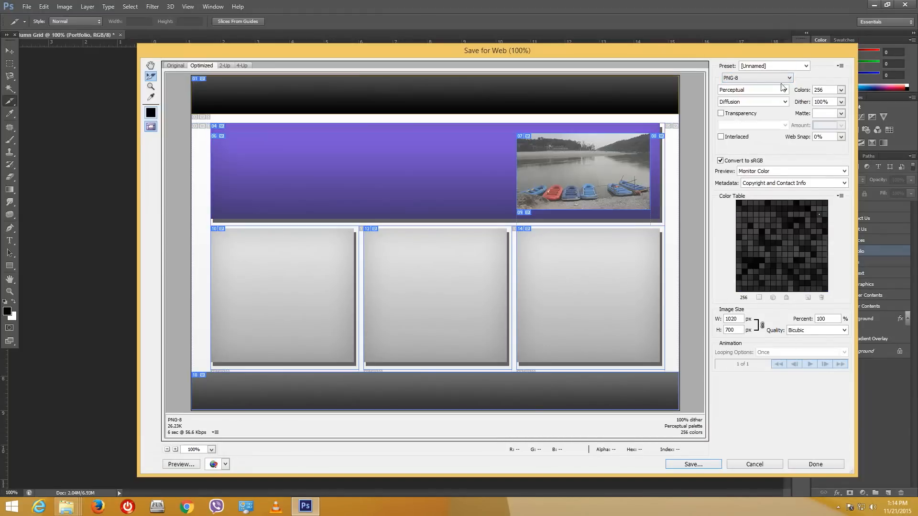
click(746, 90)
click(756, 98)
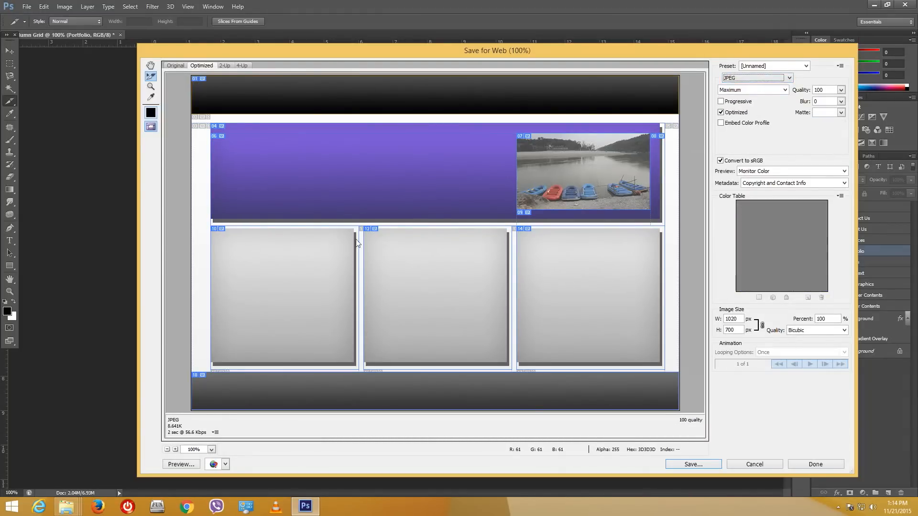
Step: Check the export format and quality of the purple bar, the three grey boxes and the footer slice
click(346, 256)
click(379, 165)
click(287, 298)
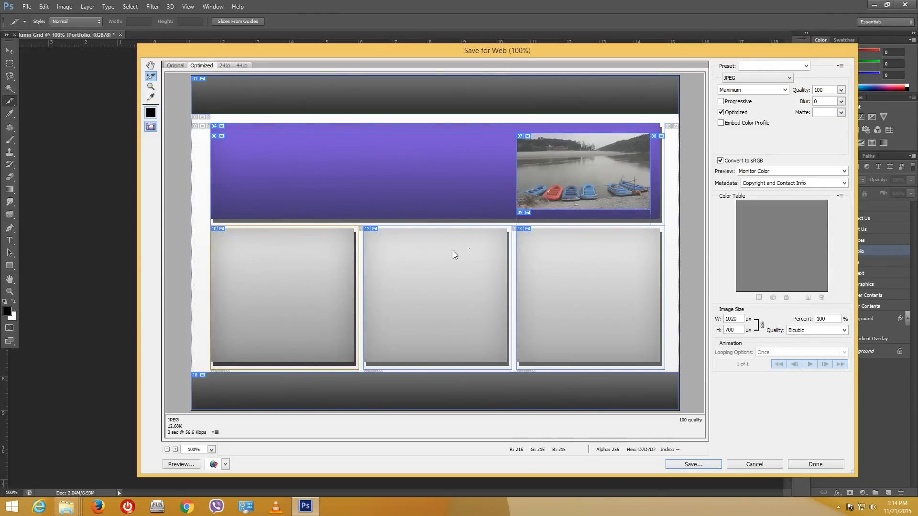
click(410, 292)
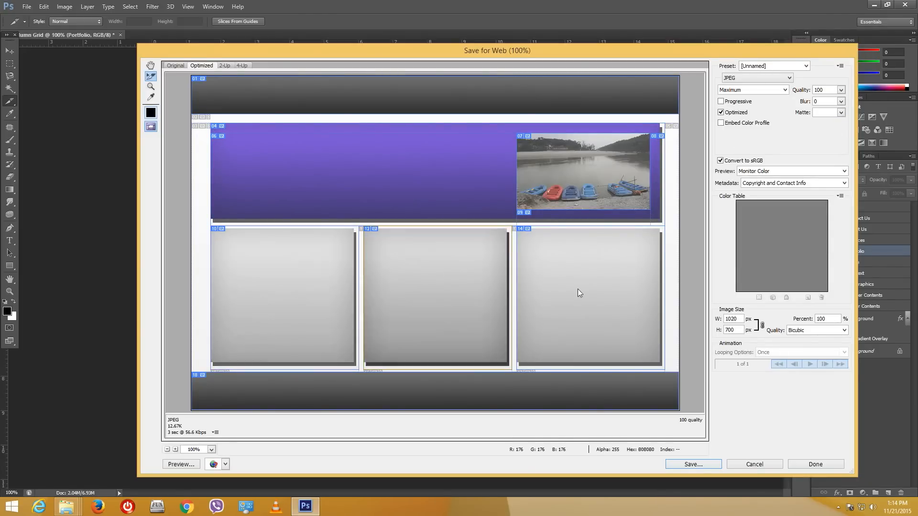
click(578, 289)
click(496, 391)
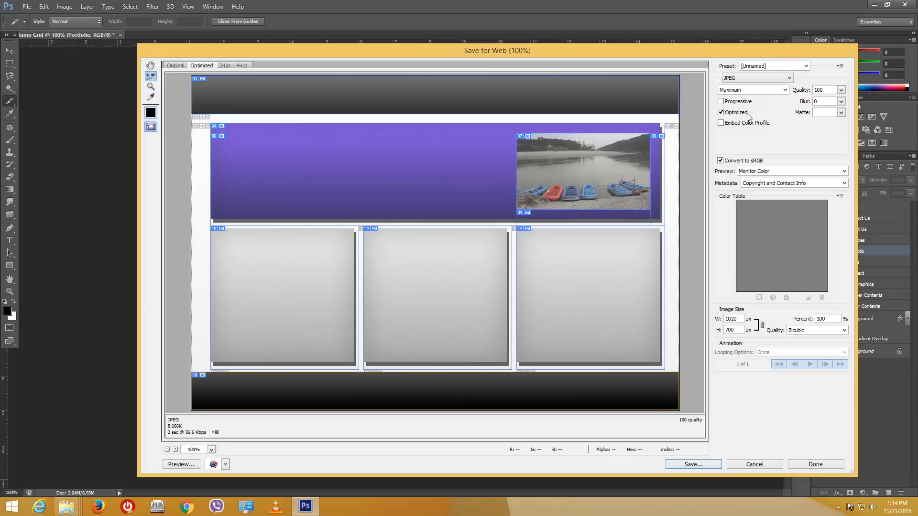
Step: Start saving the optimized slices and create a new folder named Slided Website on the Desktop
click(700, 463)
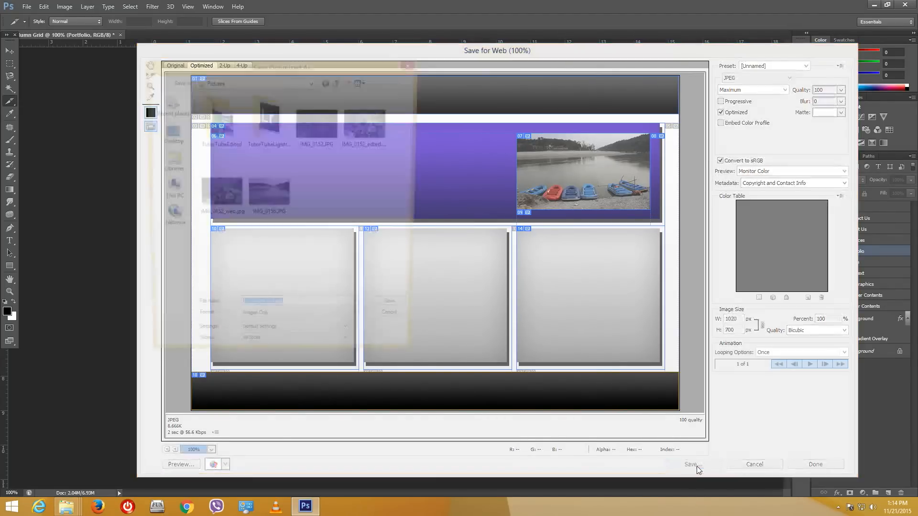
click(167, 133)
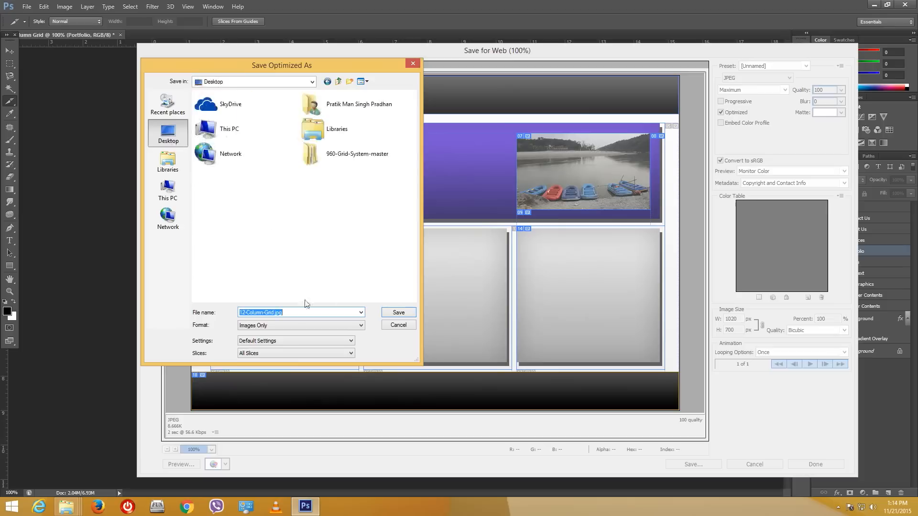
right_click(241, 256)
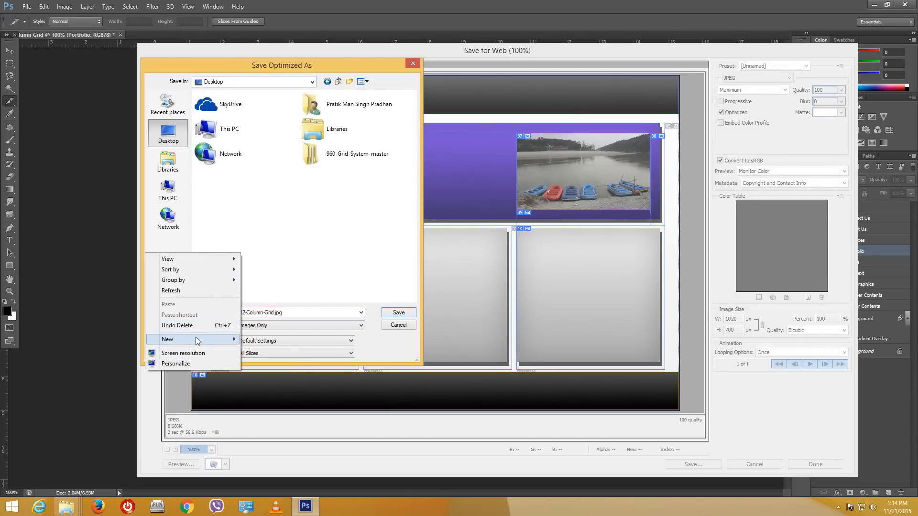
mouse_move(196, 339)
click(105, 338)
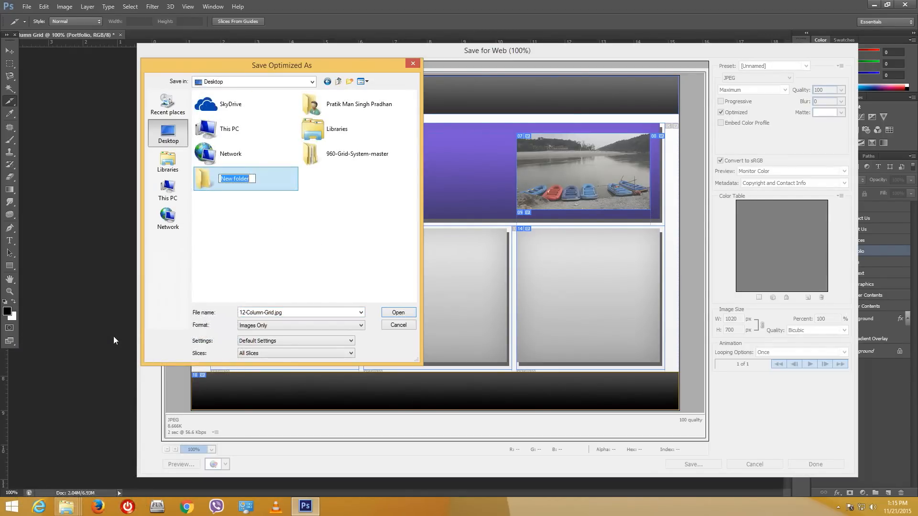
text(Slided Website)
click(261, 261)
click(272, 178)
key(Return)
Step: Keep all slices for export and set the custom slice output to Generate CSS, referenced by ID
click(283, 353)
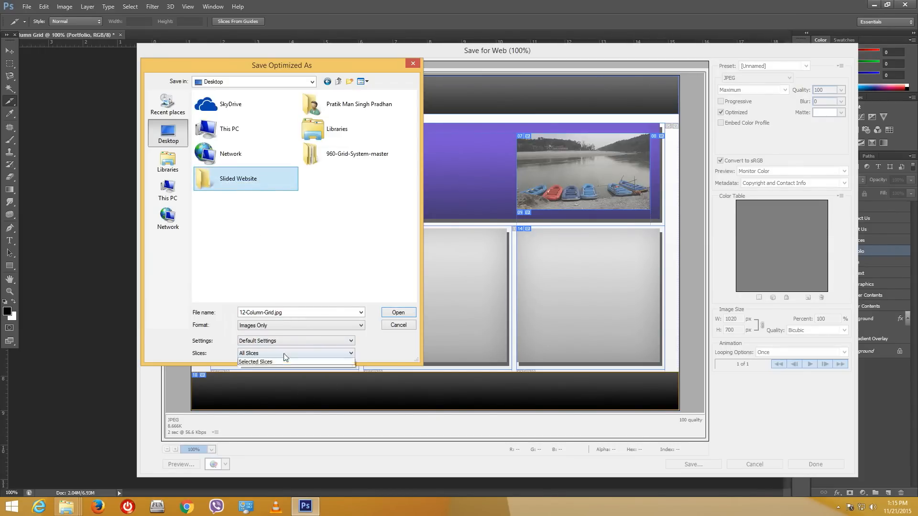
click(284, 354)
click(288, 341)
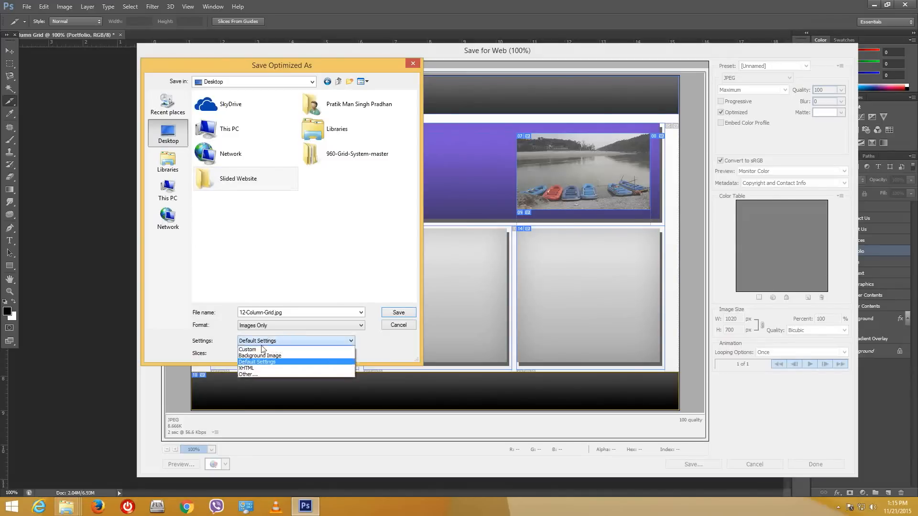
click(247, 374)
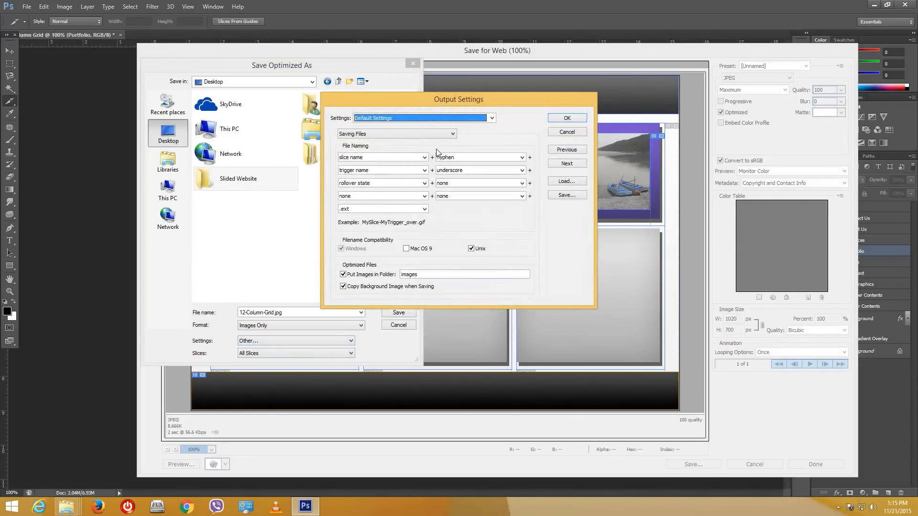
click(444, 134)
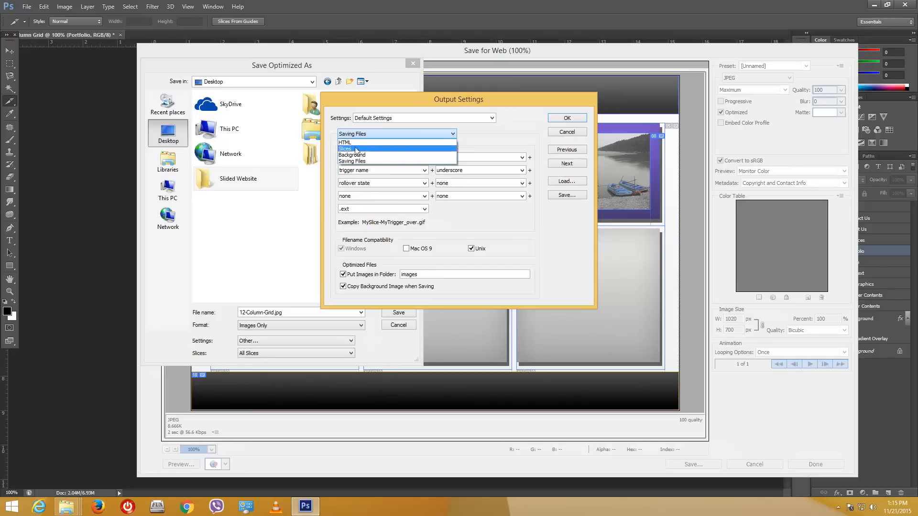
click(357, 149)
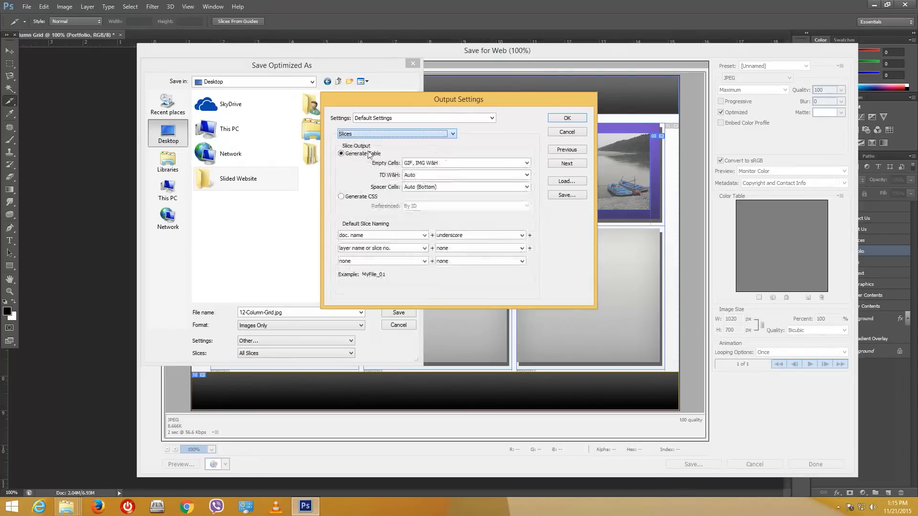
click(371, 201)
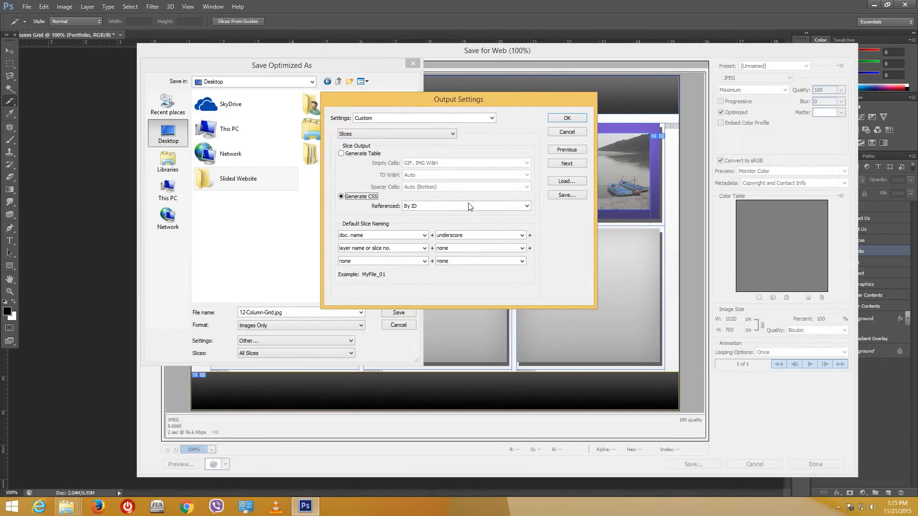
click(468, 207)
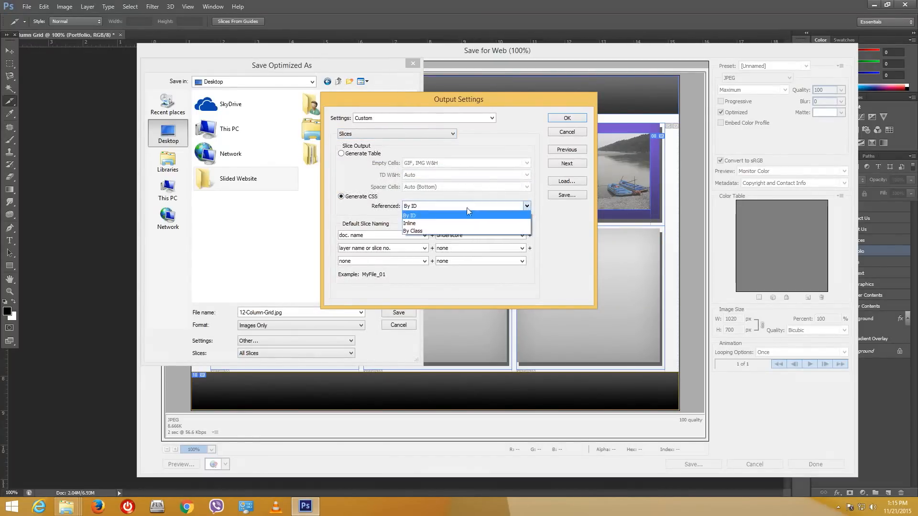
click(439, 216)
click(568, 118)
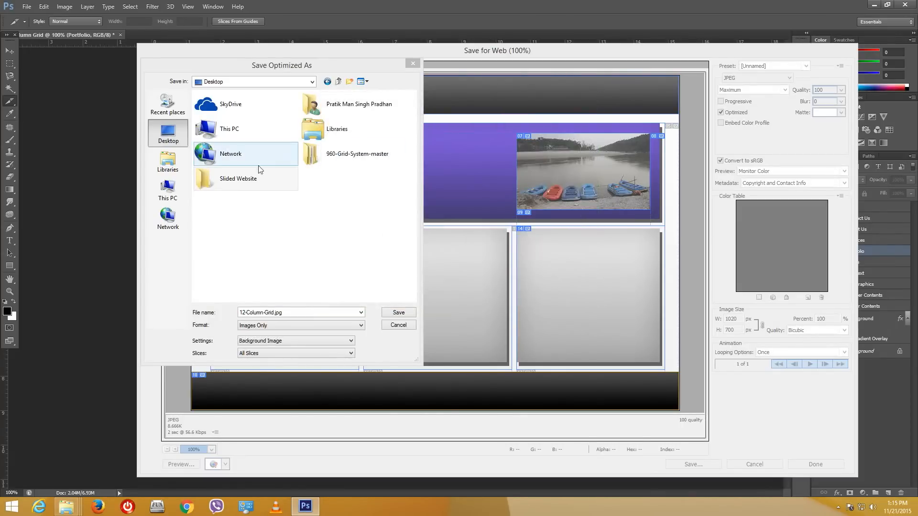
Step: Save the slices as HTML and Images in the Slided Website folder under the file name preview.html
double_click(258, 172)
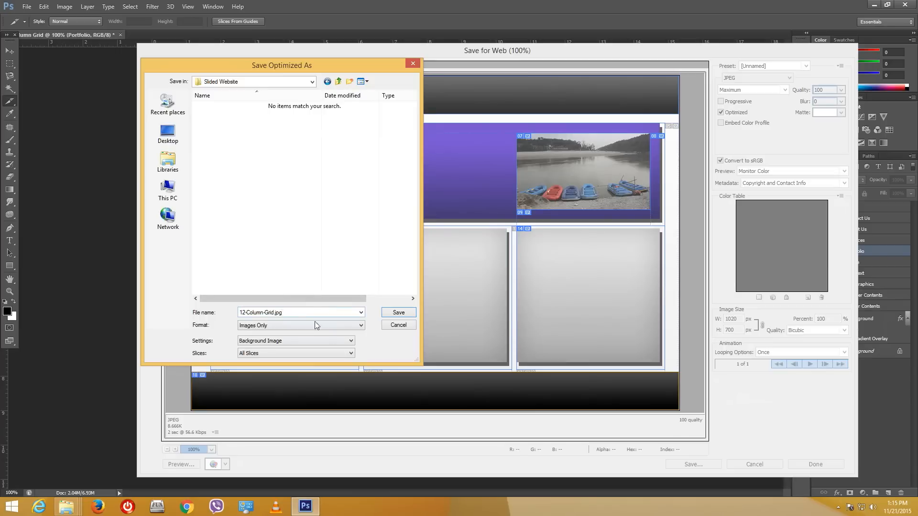
click(279, 328)
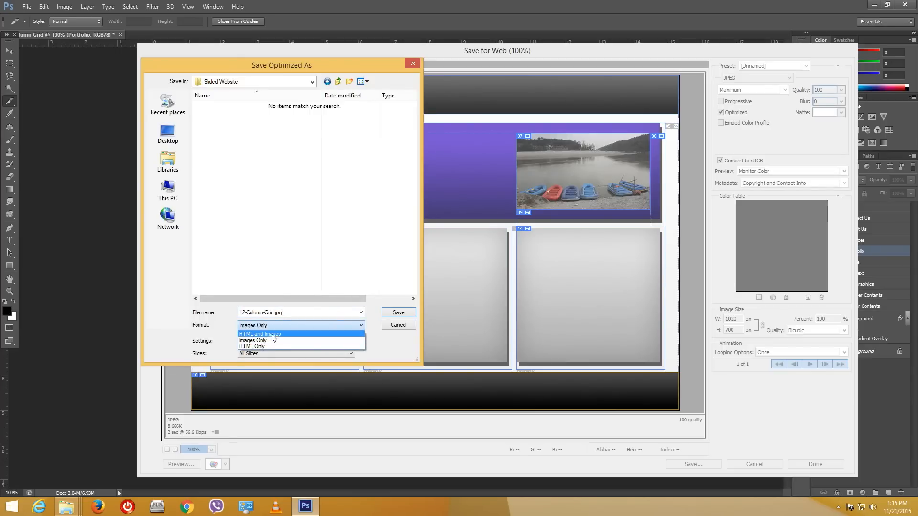
click(283, 331)
double_click(284, 314)
click(274, 314)
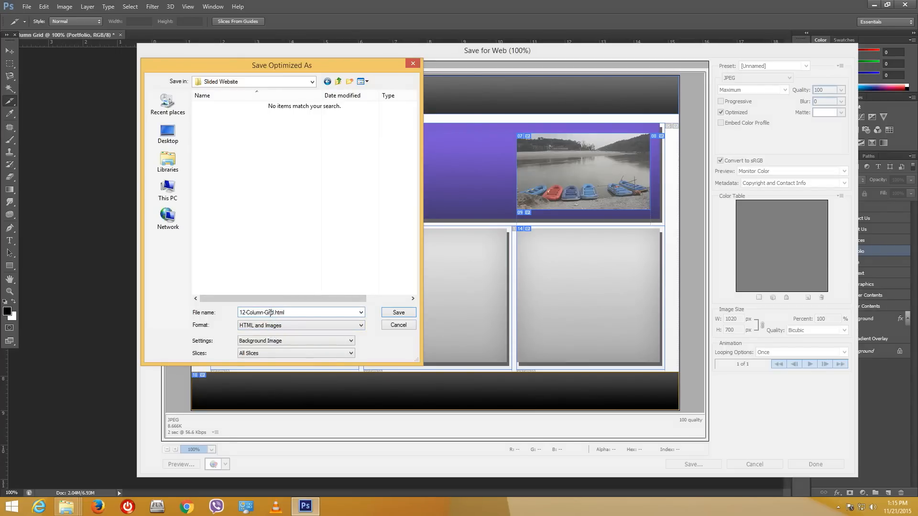
key(shift+Home)
text(drem)
click(397, 314)
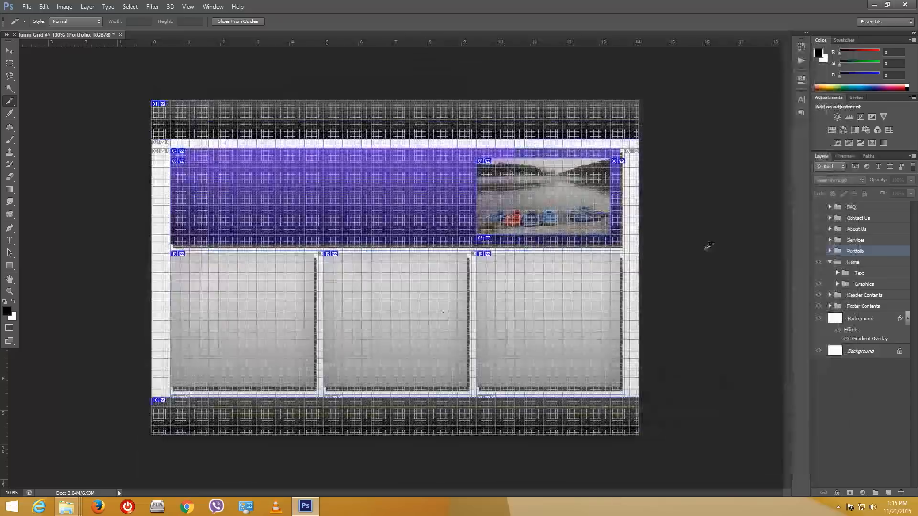
Step: Open the exported preview.html from the Slided Website folder on the desktop to view it in Firefox
click(914, 506)
double_click(16, 370)
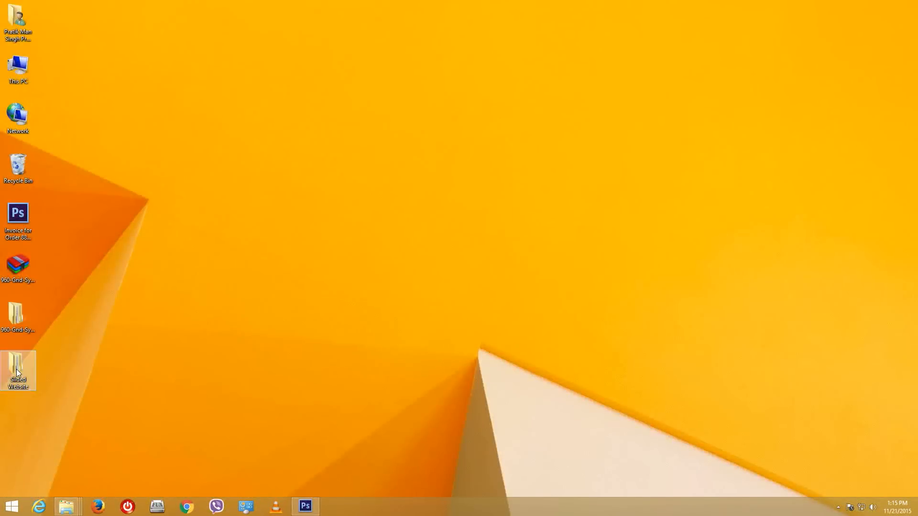
drag(381, 196, 367, 3)
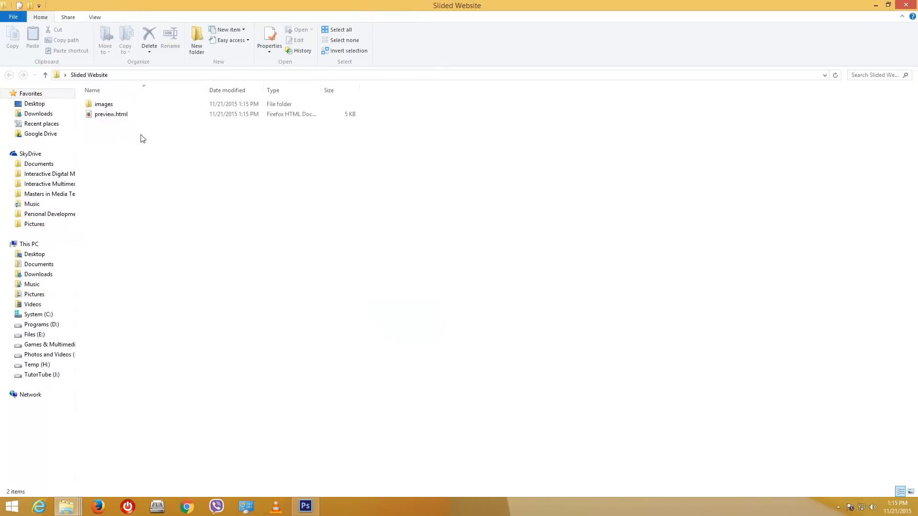
click(121, 117)
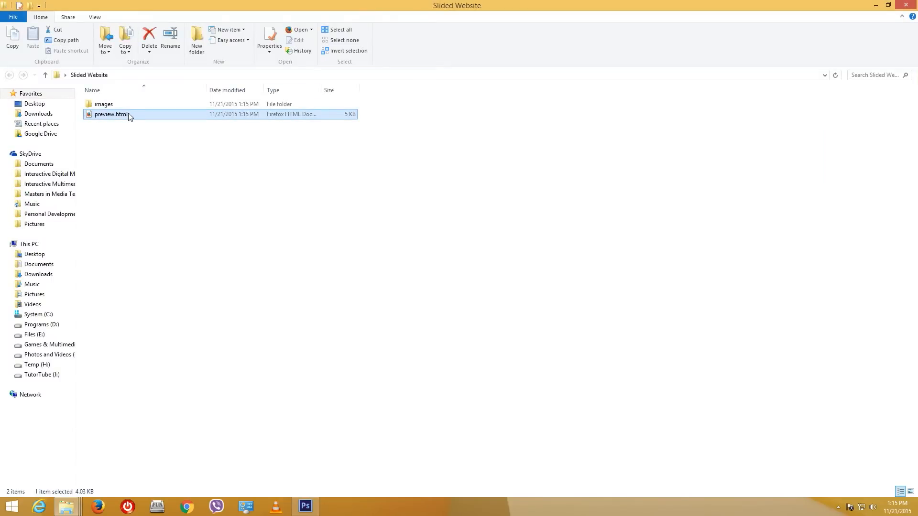
double_click(120, 114)
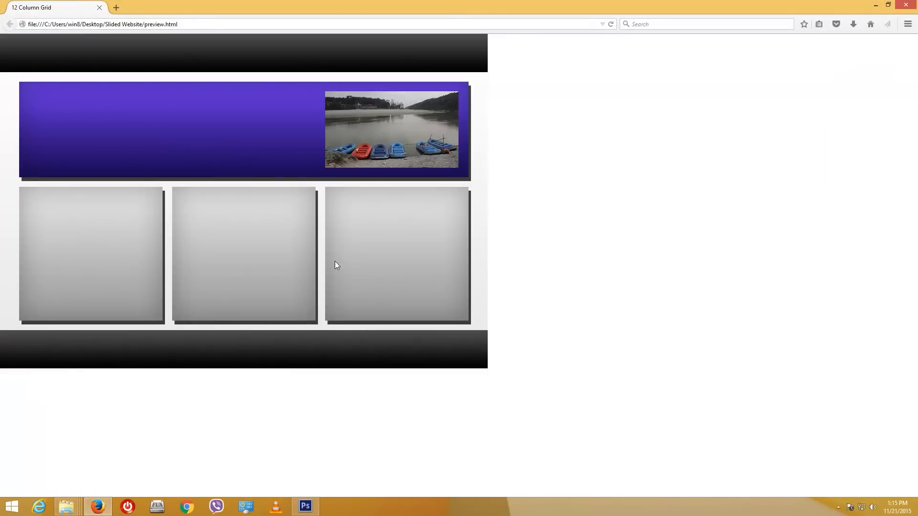
drag(426, 1, 584, 110)
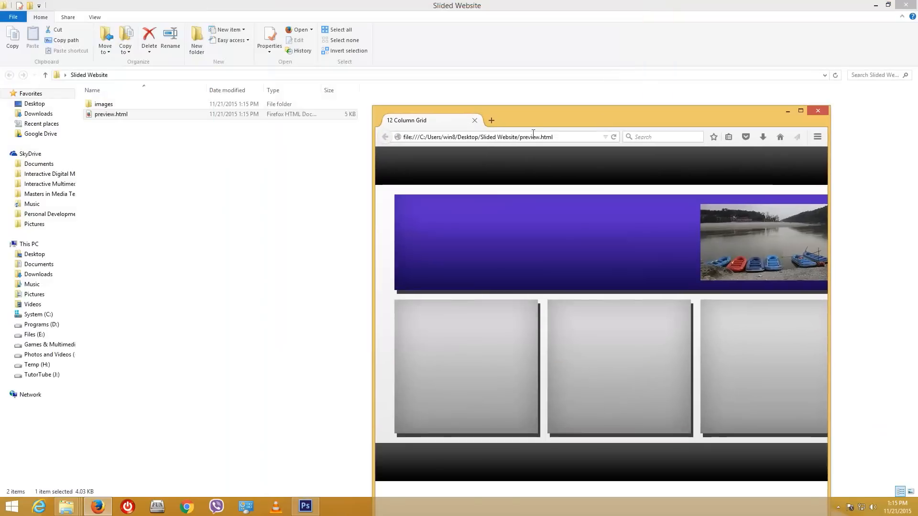
Step: Examine the exported slice files in the images folder and compare them with the preview page in the maximized browser
double_click(154, 106)
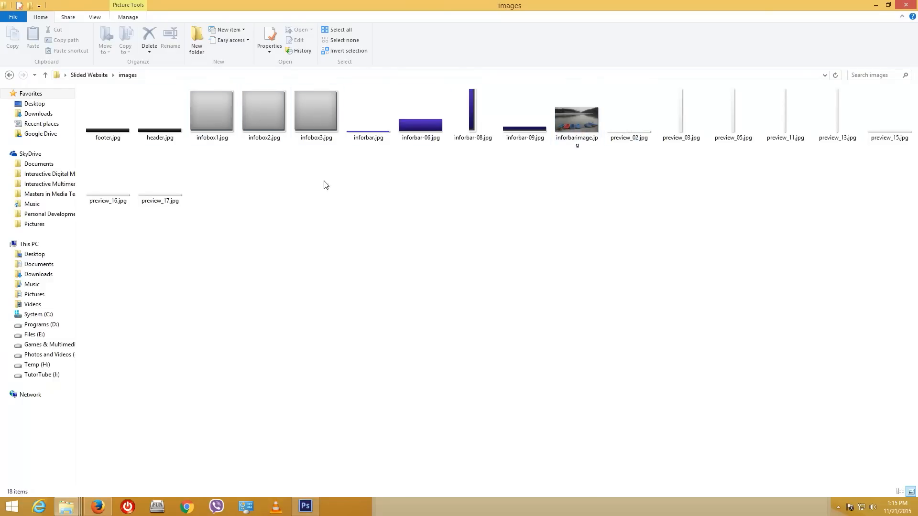
drag(341, 204, 28, 93)
click(343, 190)
click(466, 129)
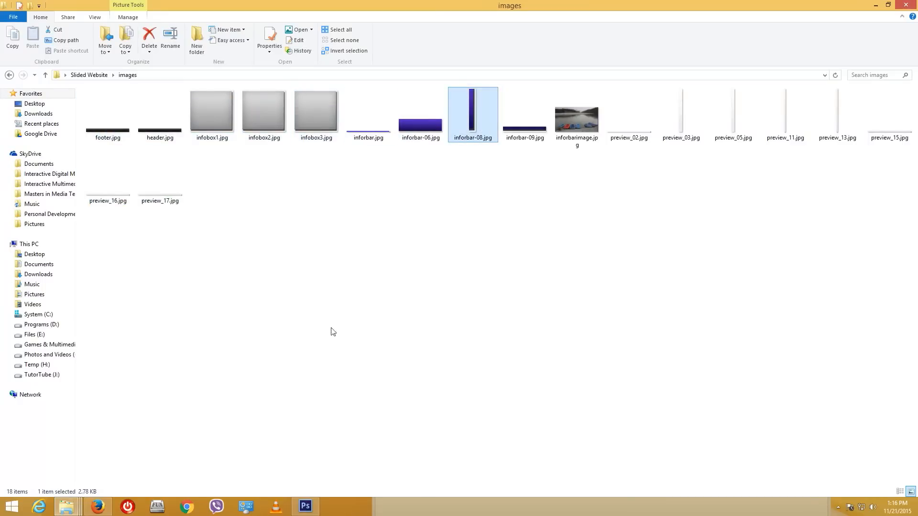
click(97, 506)
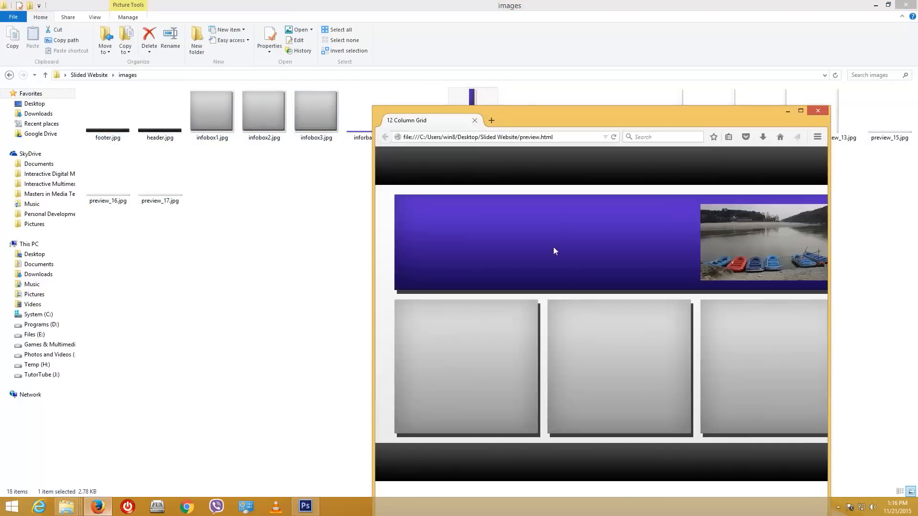
double_click(554, 128)
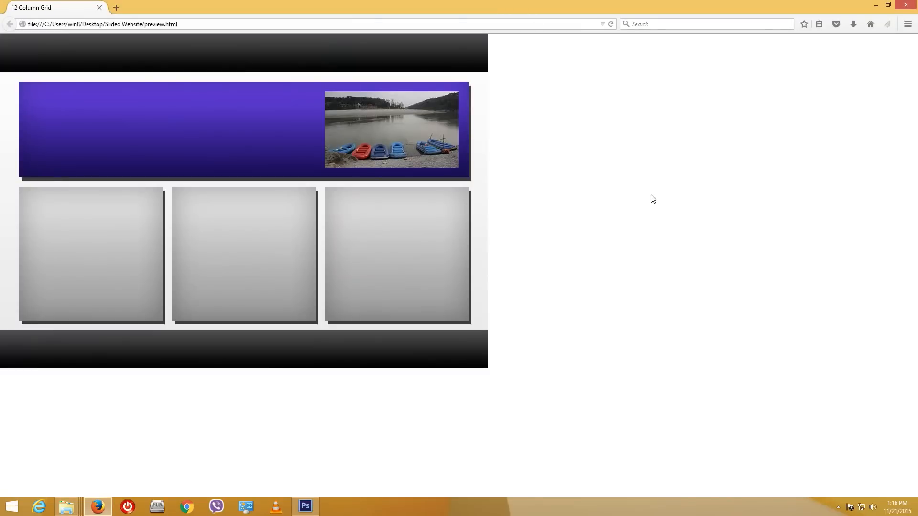
right_click(652, 220)
click(693, 510)
right_click(661, 120)
click(693, 208)
right_click(337, 206)
click(387, 294)
Step: Open the page source of preview.html with the browser's developer options
click(908, 24)
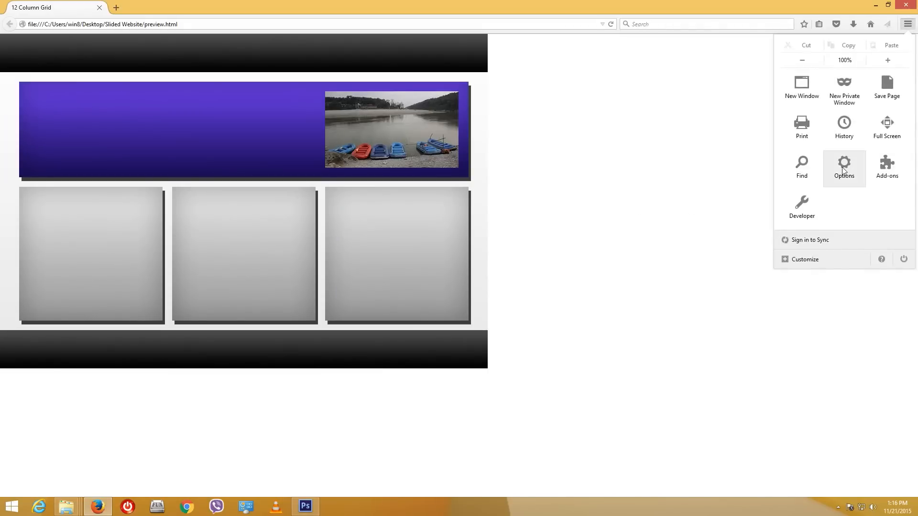
click(813, 206)
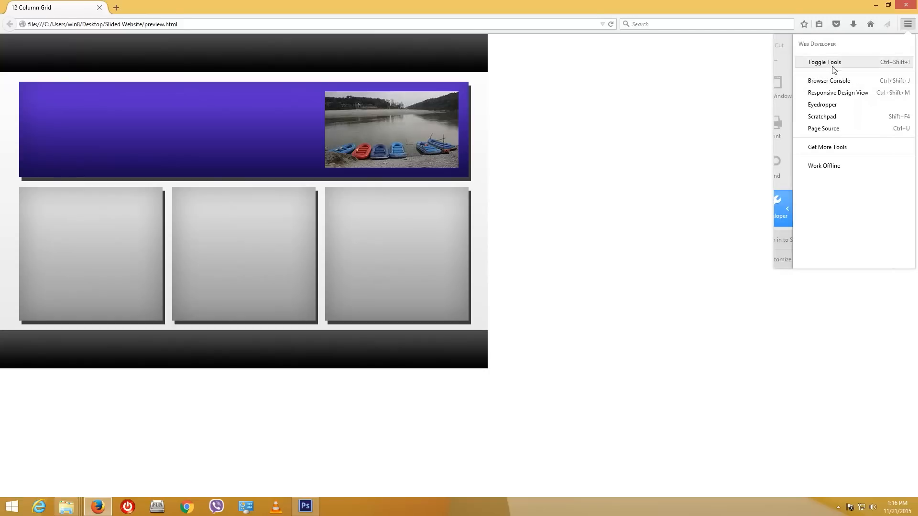
click(831, 132)
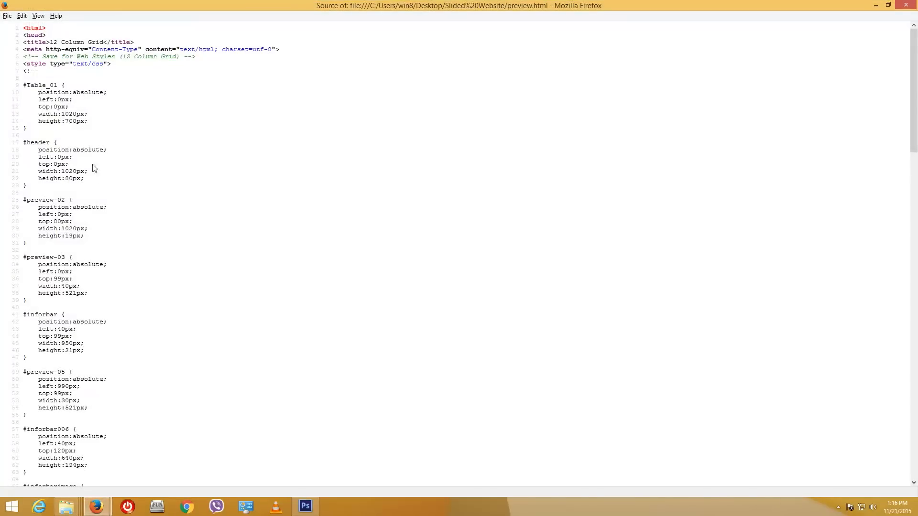
Step: Examine the generated CSS position rules and the div and image markup in the source, and close the source window
drag(81, 131, 151, 397)
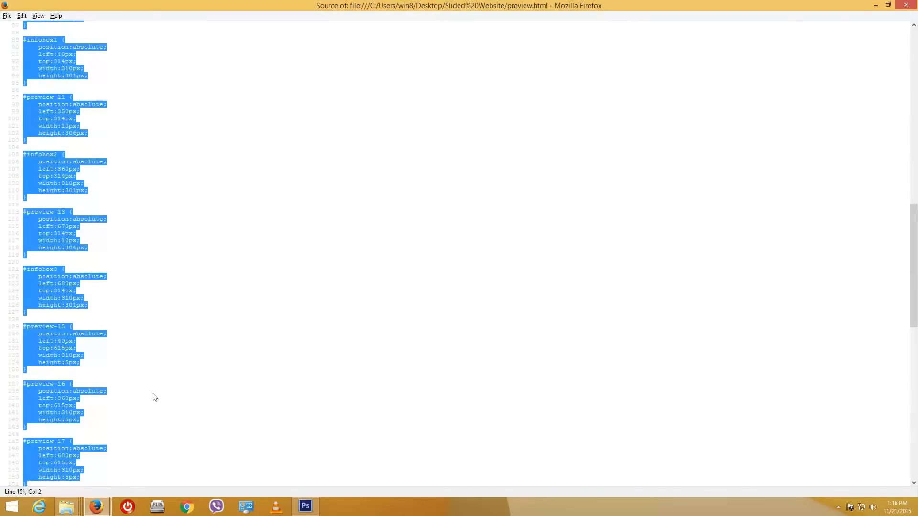
click(162, 343)
scroll(164, 311, down, 20)
scroll(170, 306, up, 10)
scroll(176, 296, down, 10)
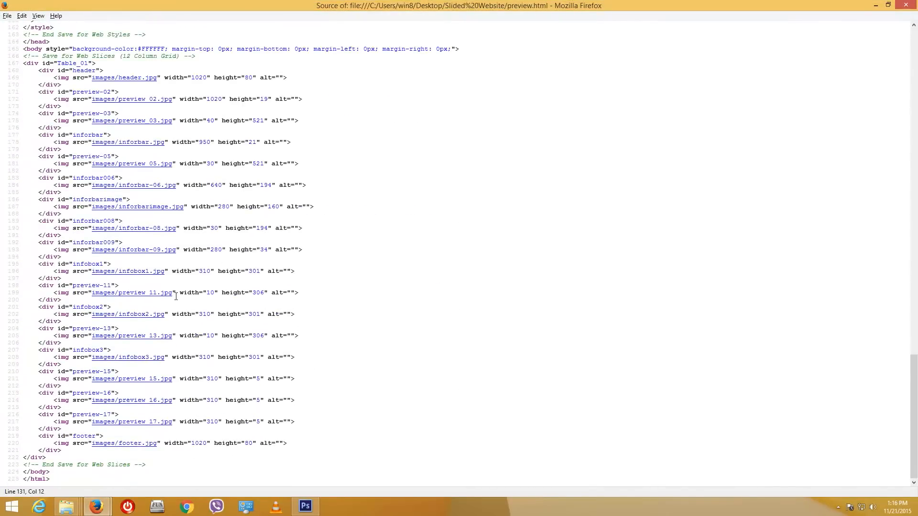
drag(189, 74, 292, 431)
click(450, 367)
drag(52, 66, 207, 444)
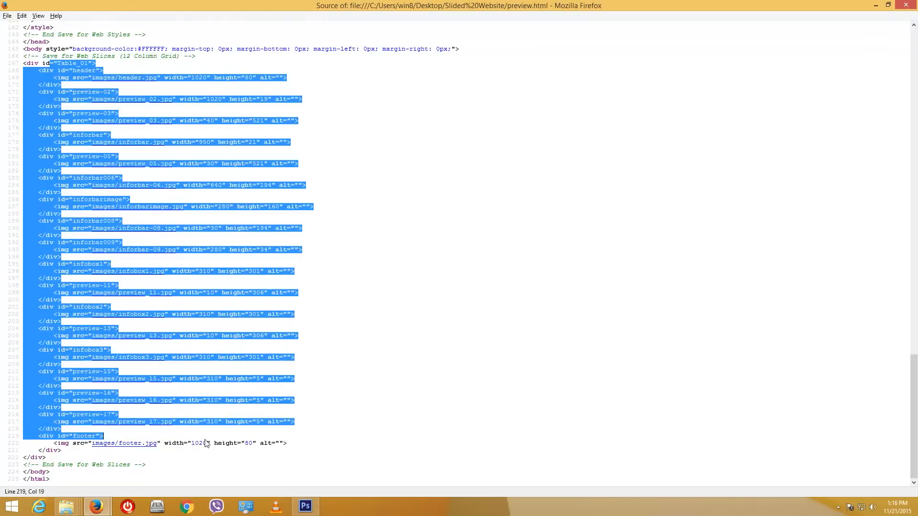
click(407, 336)
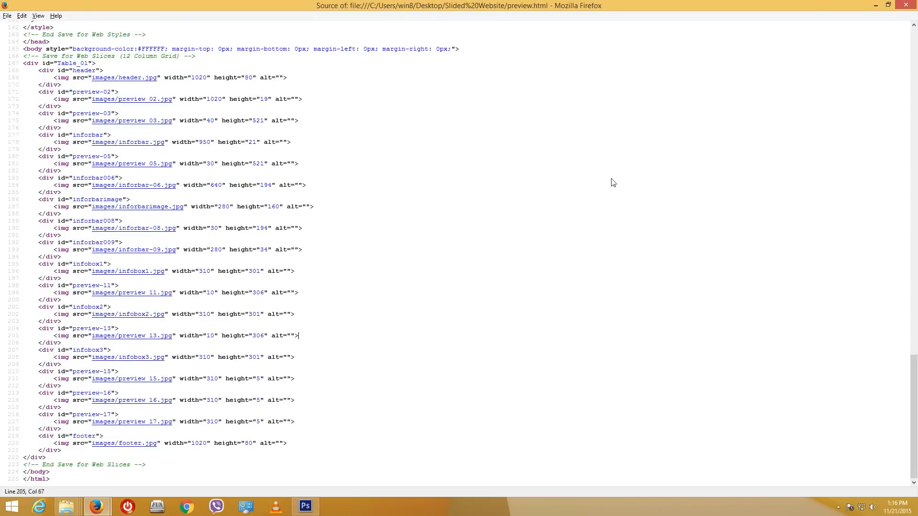
click(915, 2)
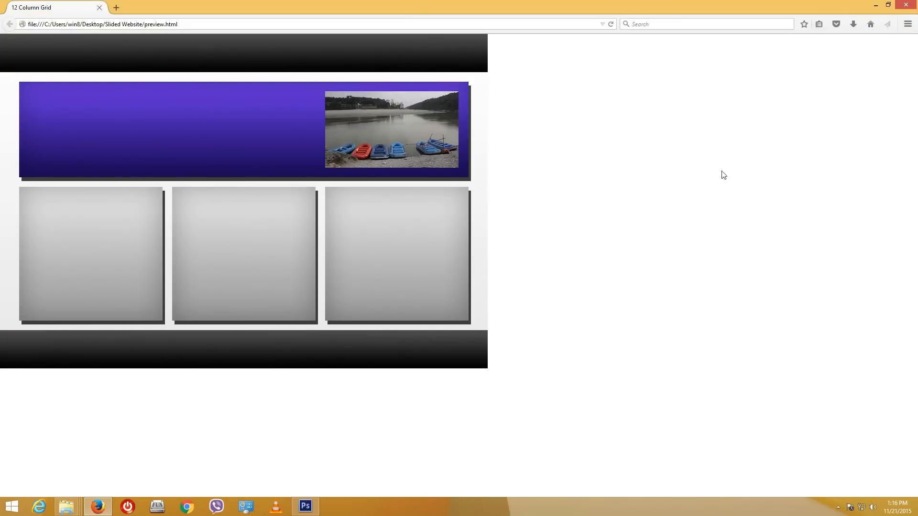
Step: Switch back to Photoshop, activate the Move tool and collapse the Home layer group
click(311, 508)
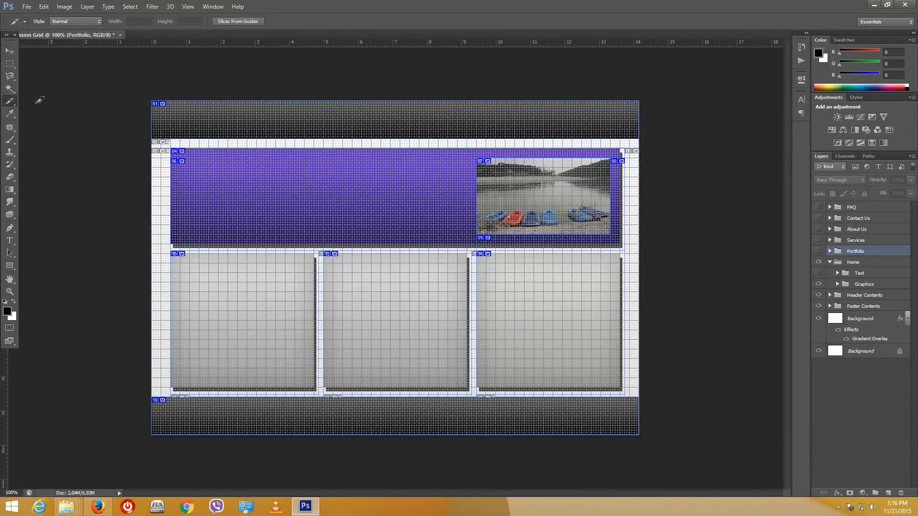
click(9, 51)
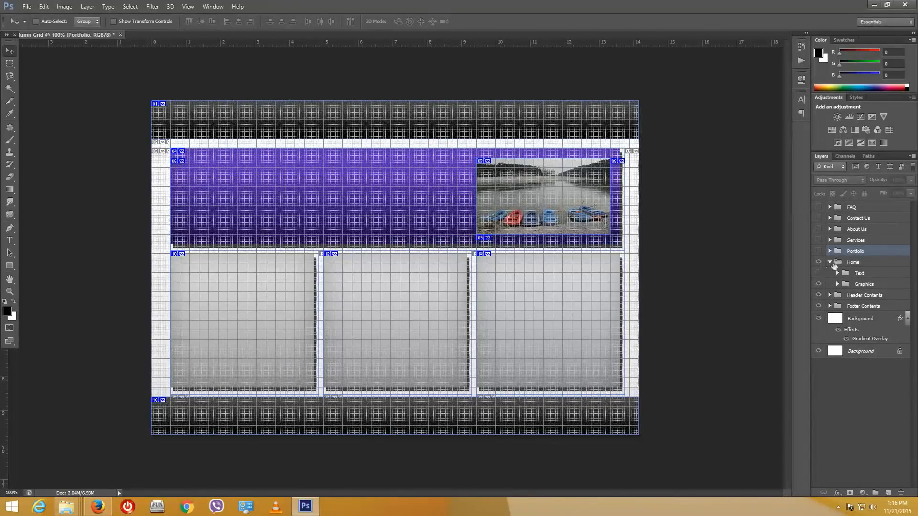
click(830, 262)
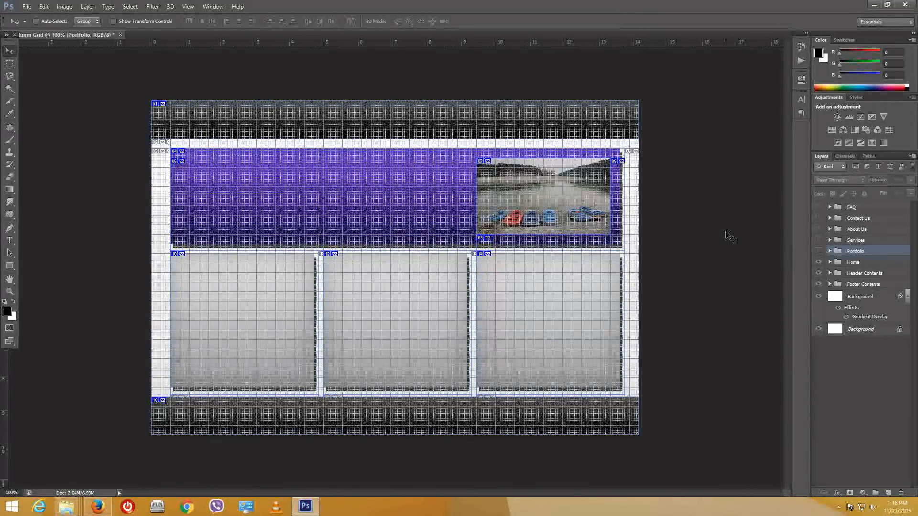